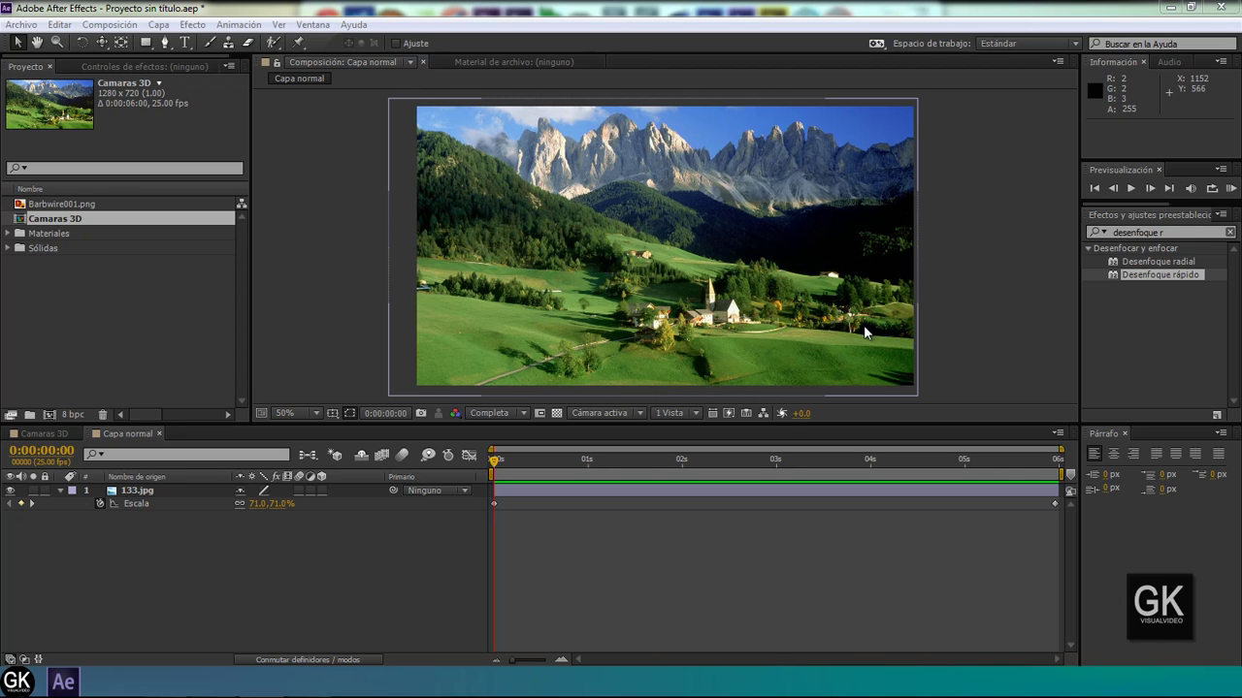
# - Glance at Camaras 3D, then go back to Capa normal and preview its scale push-in
pyautogui.click(38, 432)
pyautogui.moveTo(507, 476)
pyautogui.mouseDown()
pyautogui.moveTo(510, 501)
pyautogui.moveTo(521, 490)
pyautogui.mouseUp()
pyautogui.click(126, 433)
pyautogui.click(45, 433)
pyautogui.click(127, 434)
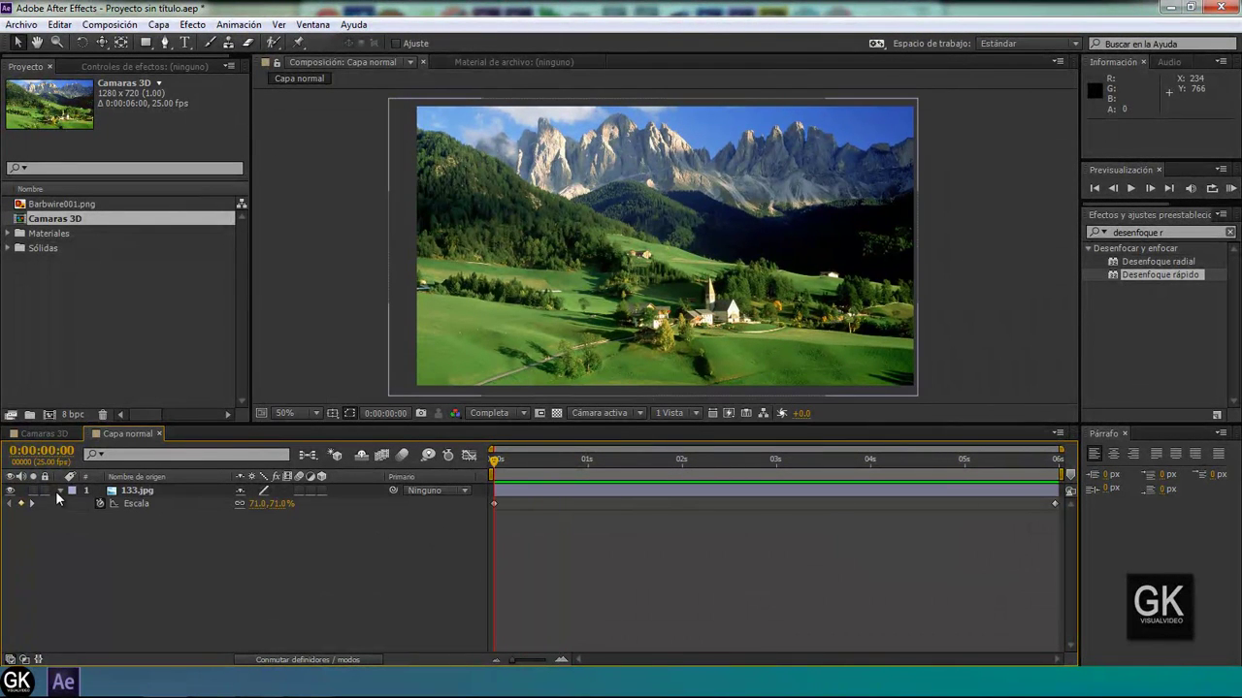
pyautogui.moveTo(495, 459)
pyautogui.mouseDown()
pyautogui.moveTo(621, 474)
pyautogui.moveTo(354, 592)
pyautogui.mouseUp()
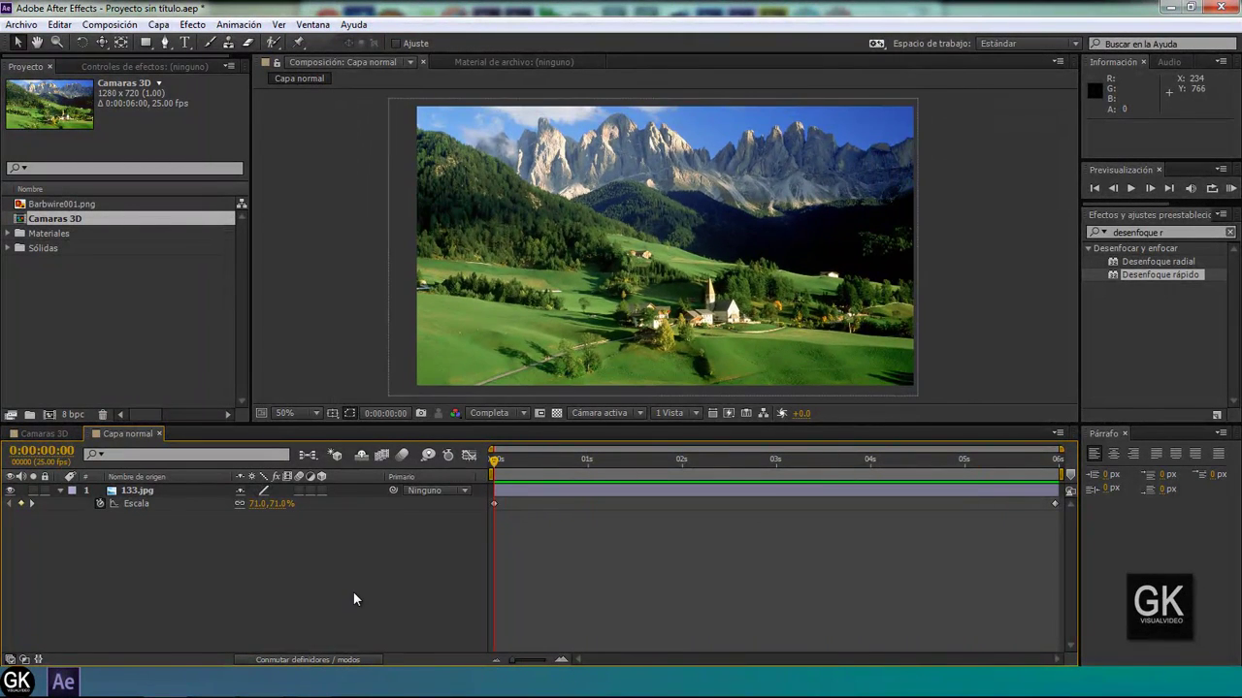
pyautogui.press('KP_0')
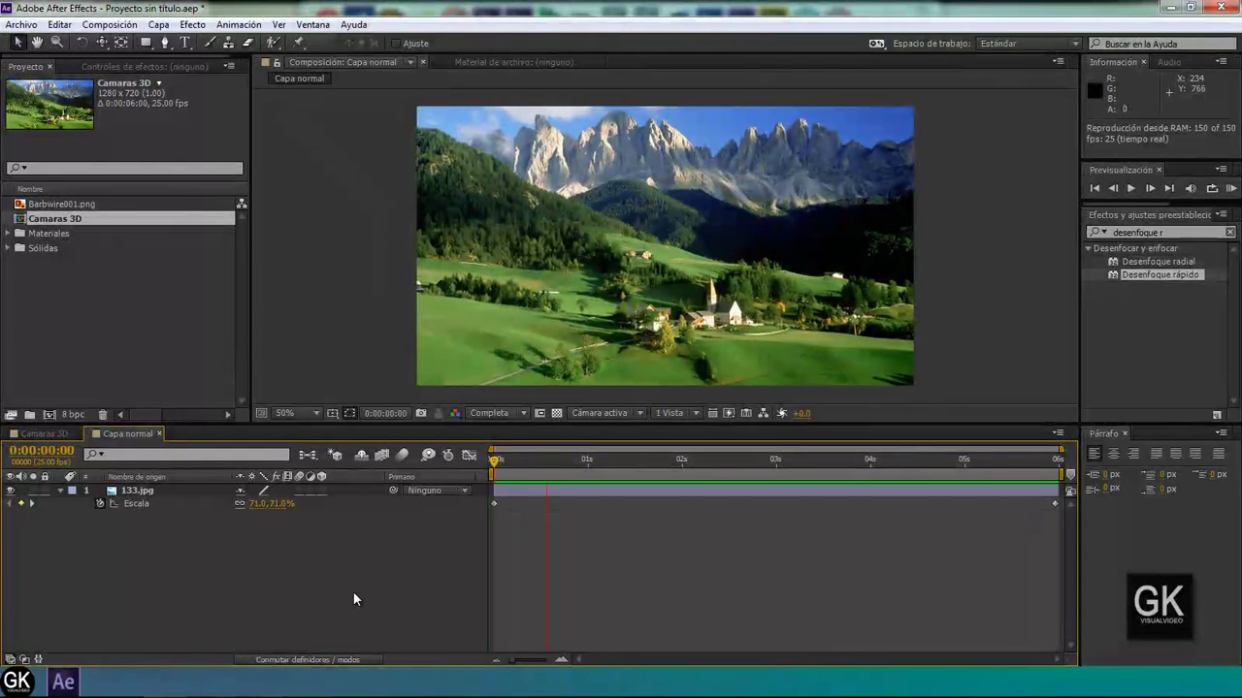
pyautogui.press('space')
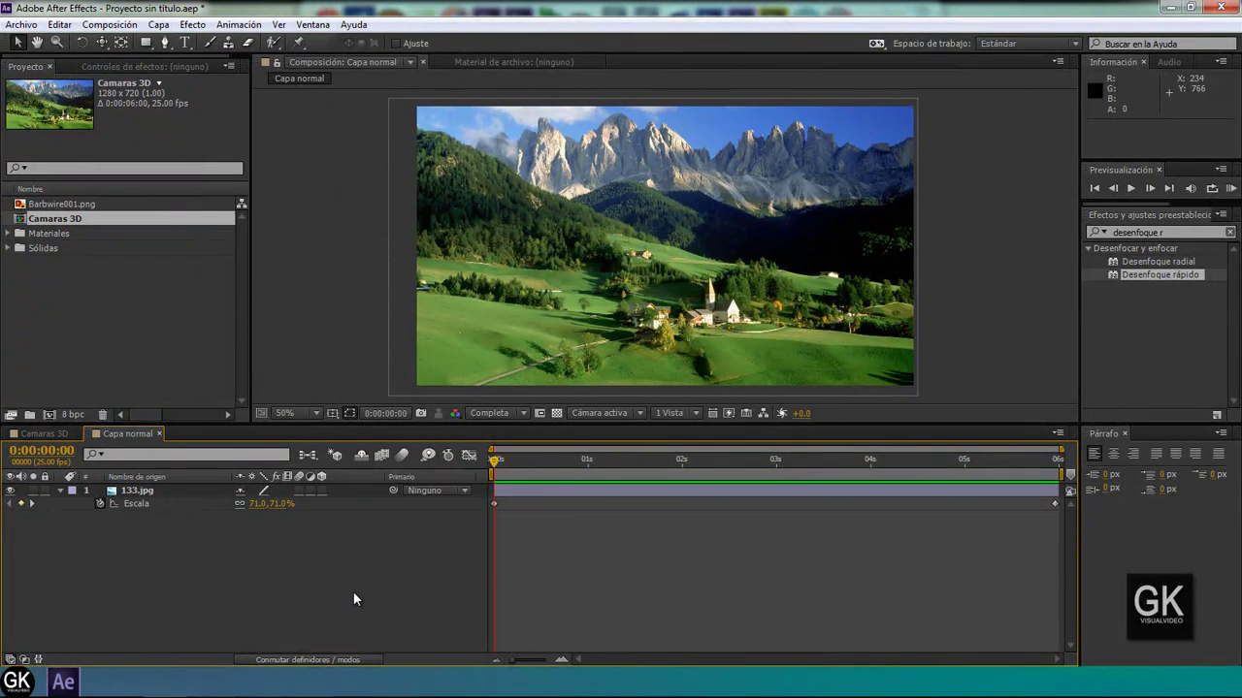
# - In Camaras 3D, scrub the animation, inspect the Cámara 1 and Roto layers, and RAM-preview it
pyautogui.click(38, 432)
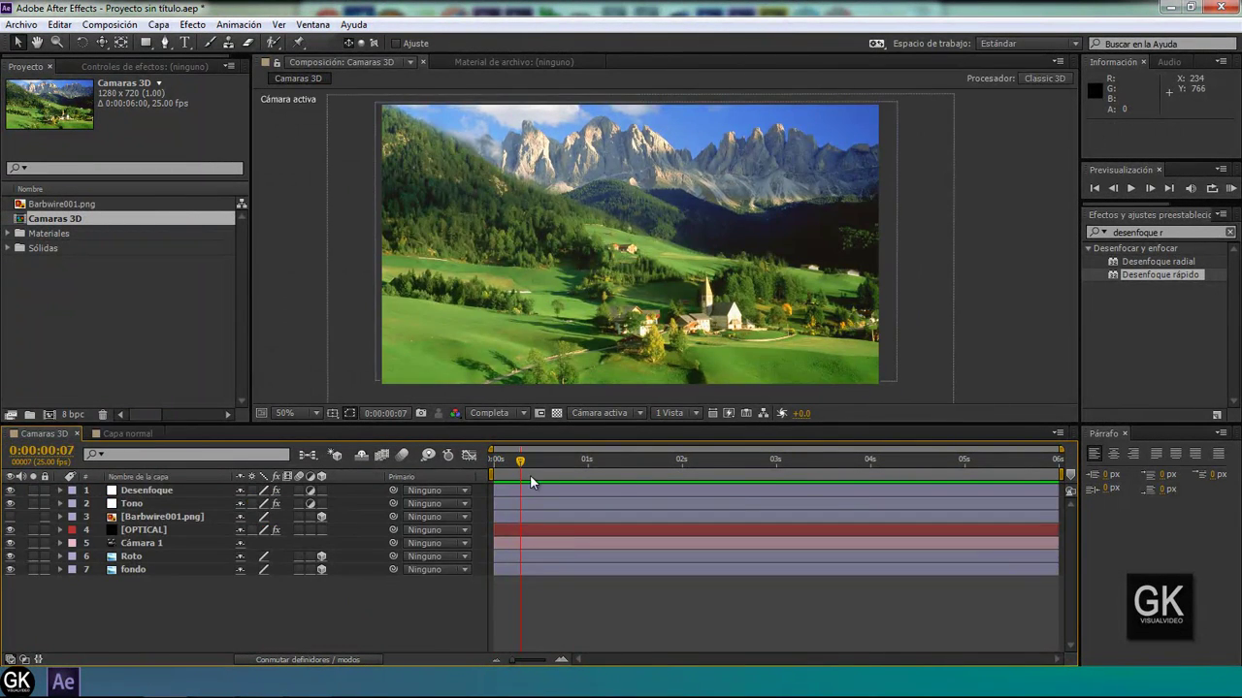
pyautogui.moveTo(530, 482); pyautogui.dragTo(495, 462)
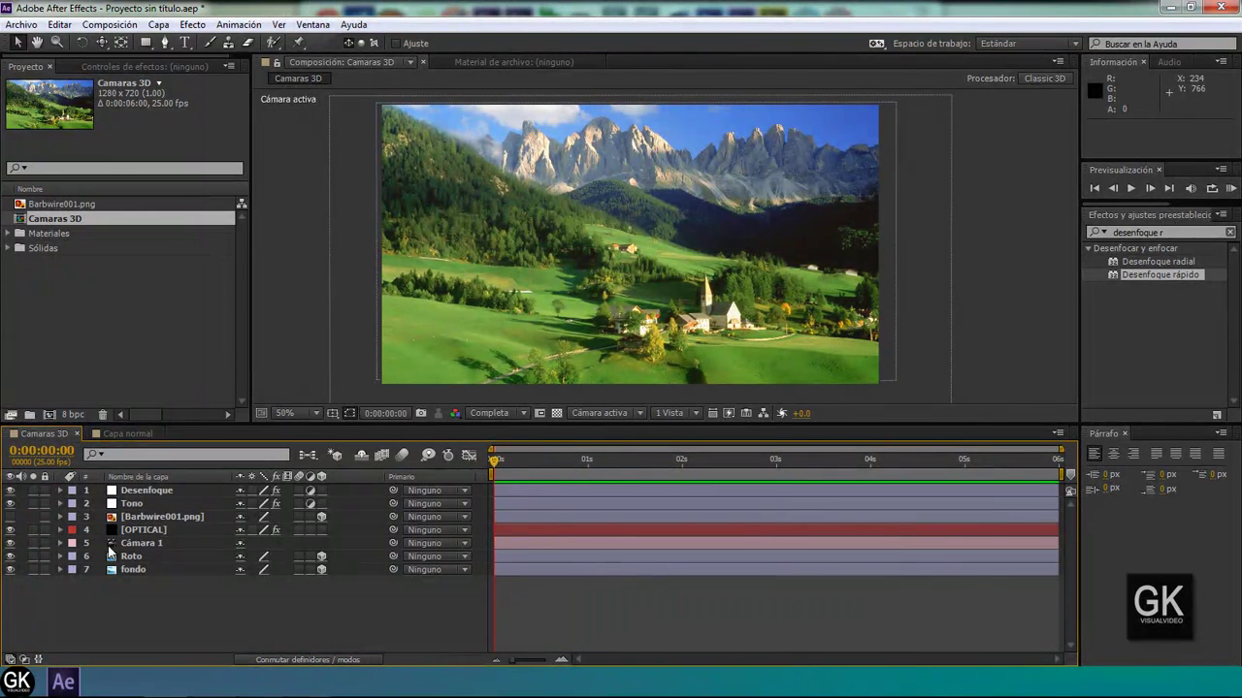
pyautogui.click(127, 548)
pyautogui.click(217, 606)
pyautogui.click(135, 572)
pyautogui.click(204, 595)
pyautogui.press('KP_0')
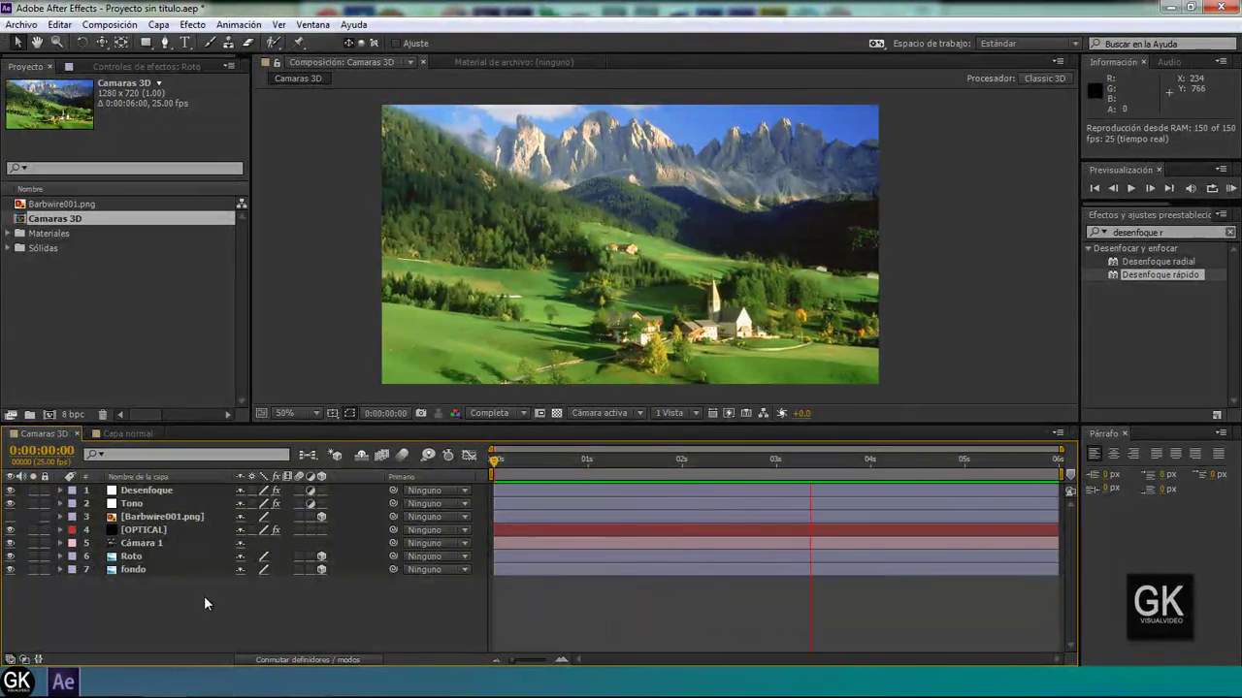
pyautogui.press('space')
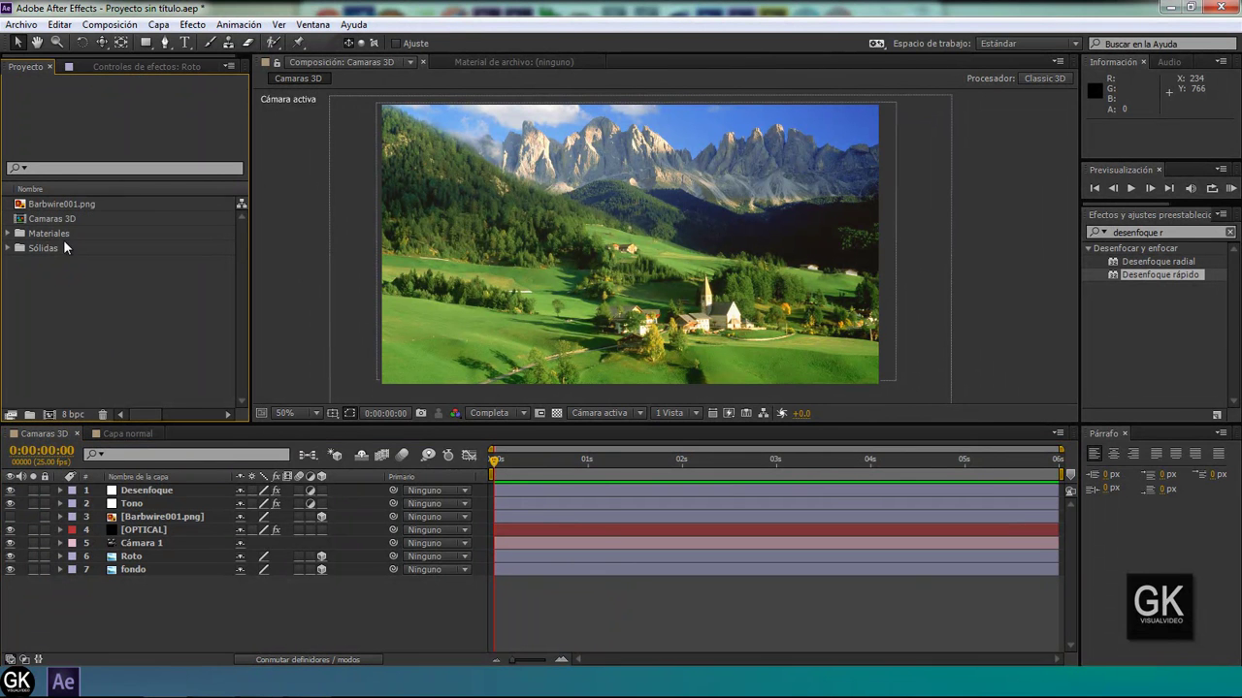
# - Expand the Materiales folder to 133.jpg, then collapse and select the 133.jpg layer in Capa normal
pyautogui.click(44, 204)
pyautogui.click(8, 234)
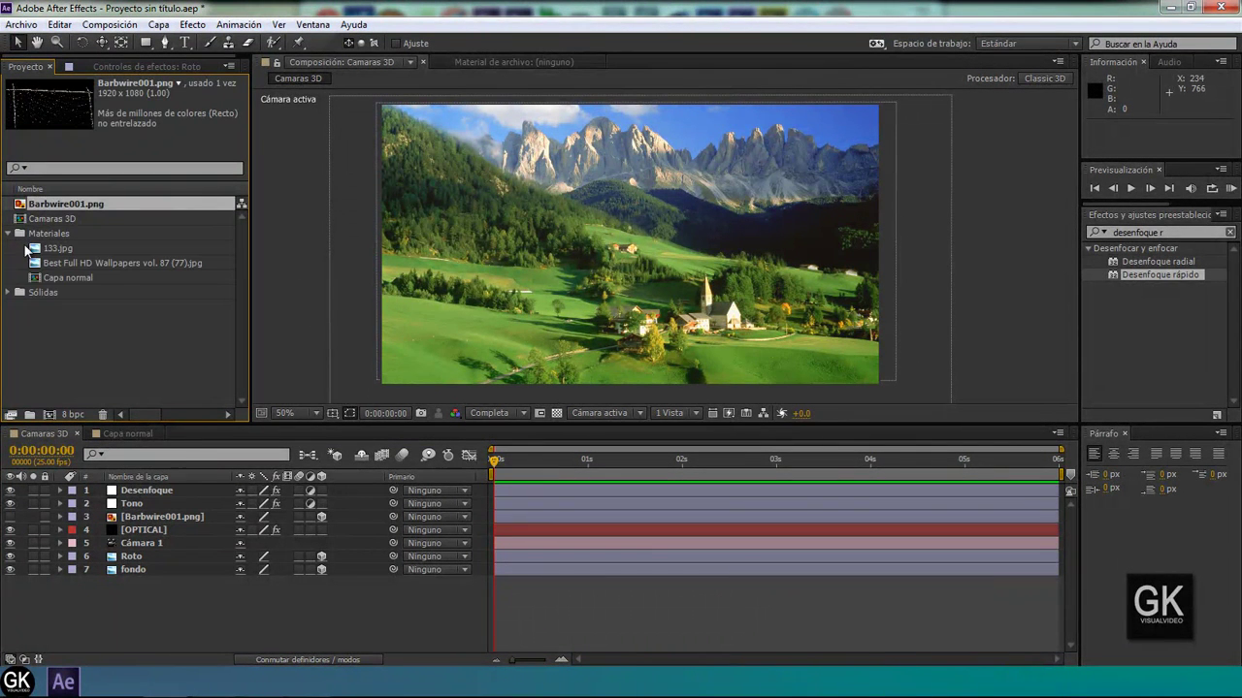
pyautogui.click(44, 250)
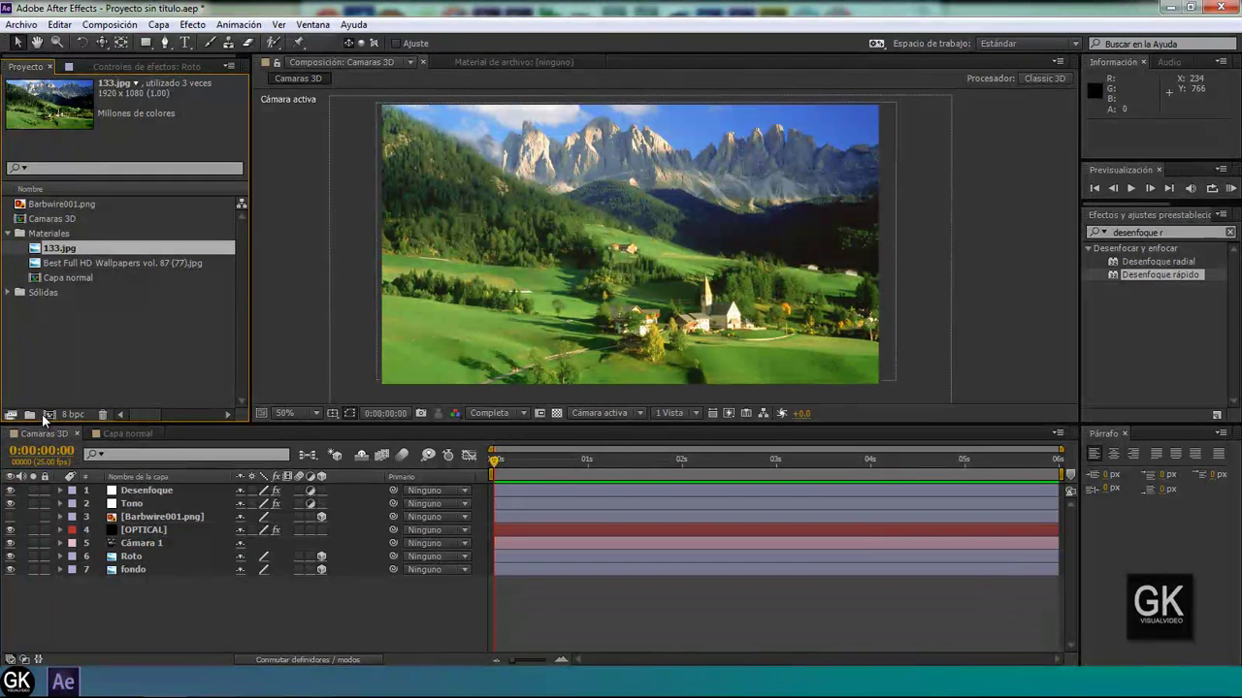
pyautogui.click(115, 436)
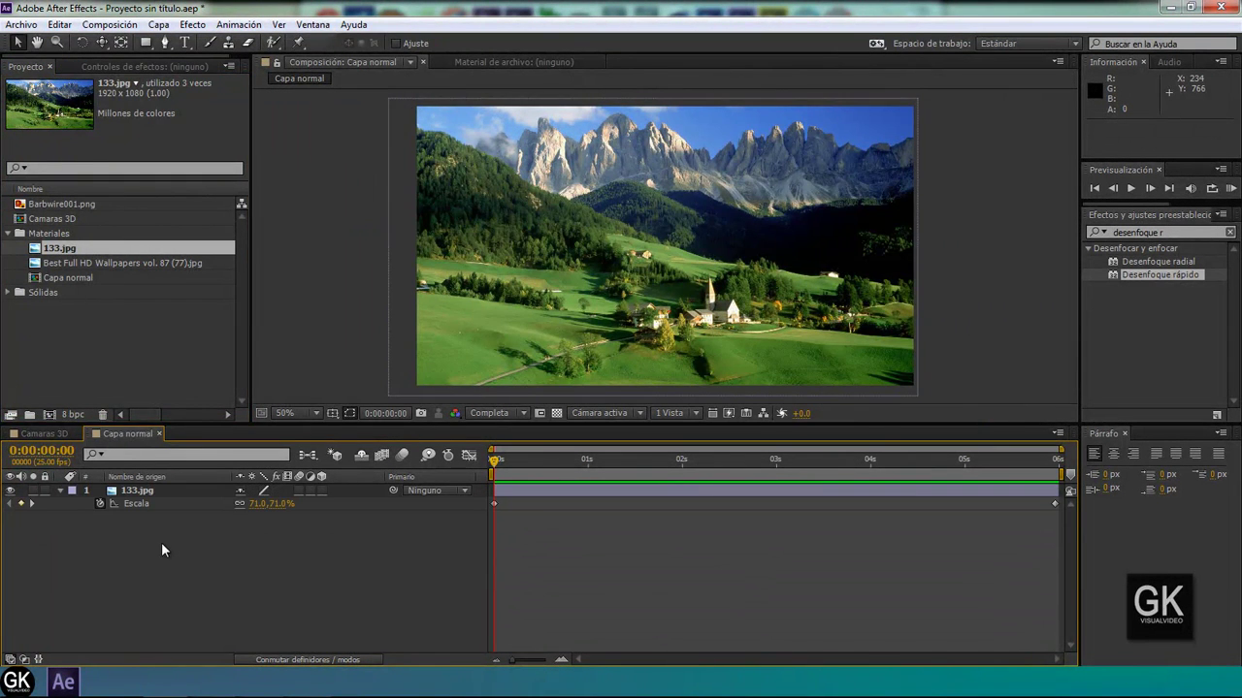
pyautogui.click(107, 504)
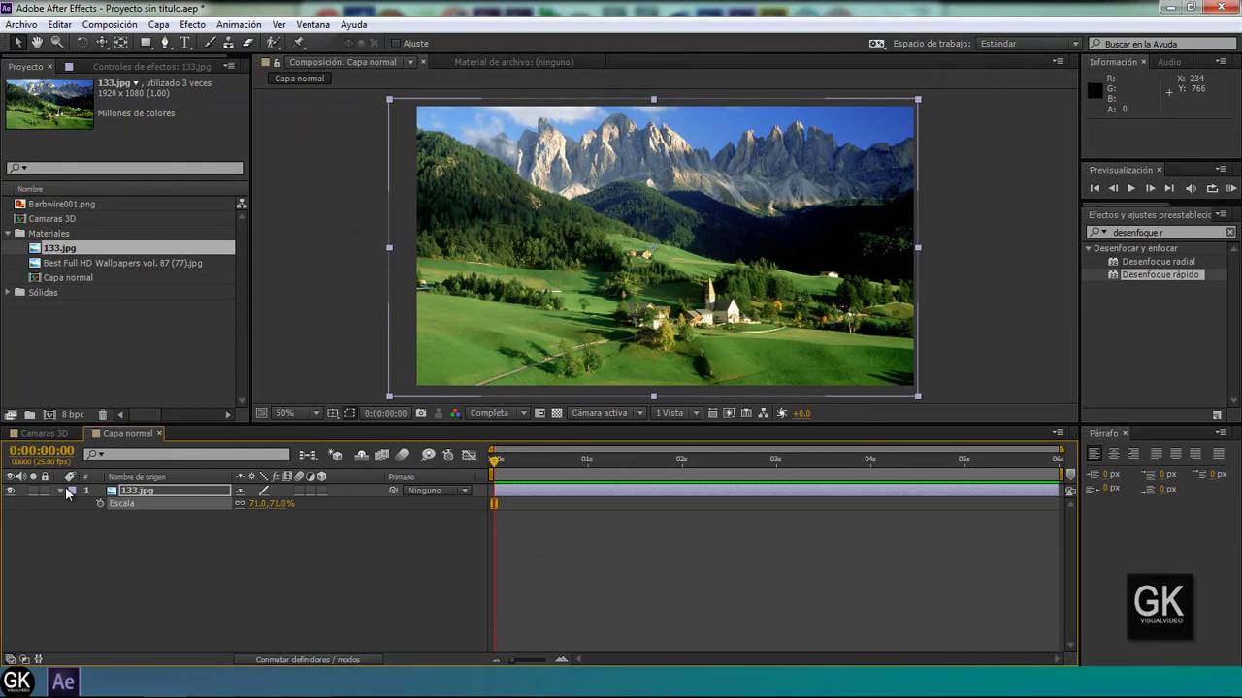
pyautogui.press('F2')
pyautogui.click(59, 491)
pyautogui.click(137, 490)
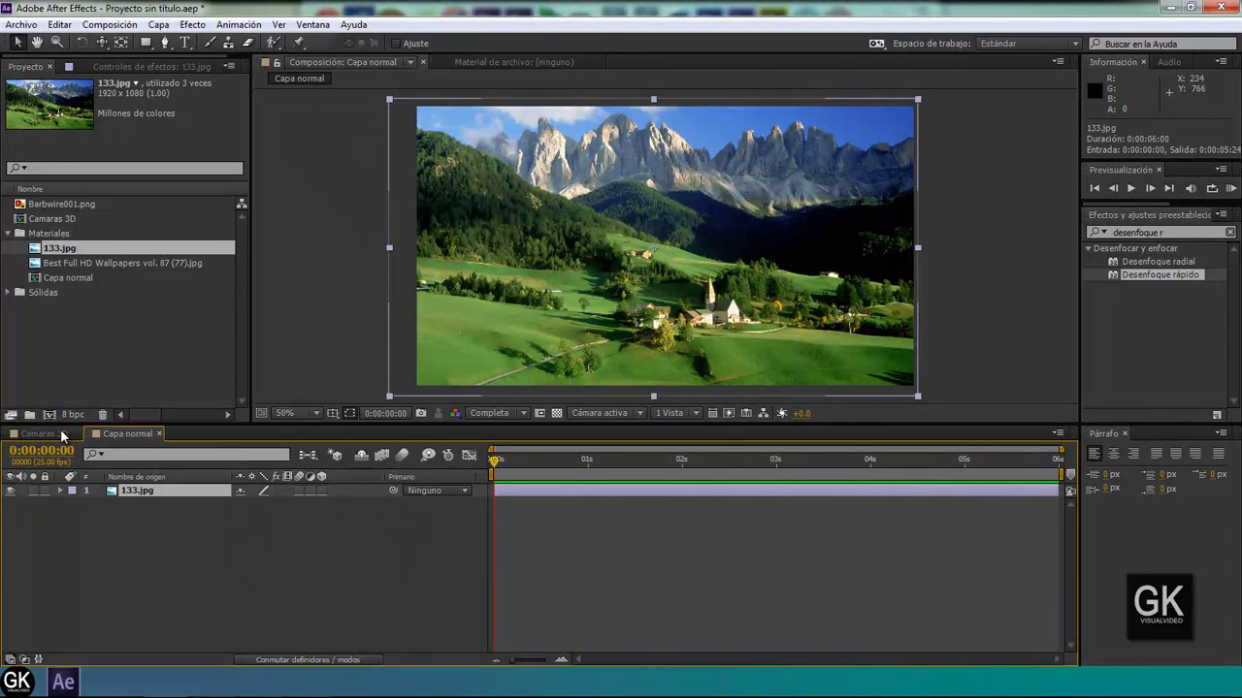
# - Check the Roto mask and fondo layer in Camaras 3D, then reselect 133.jpg in Capa normal
pyautogui.click(61, 434)
pyautogui.moveTo(621, 461); pyautogui.dragTo(490, 475)
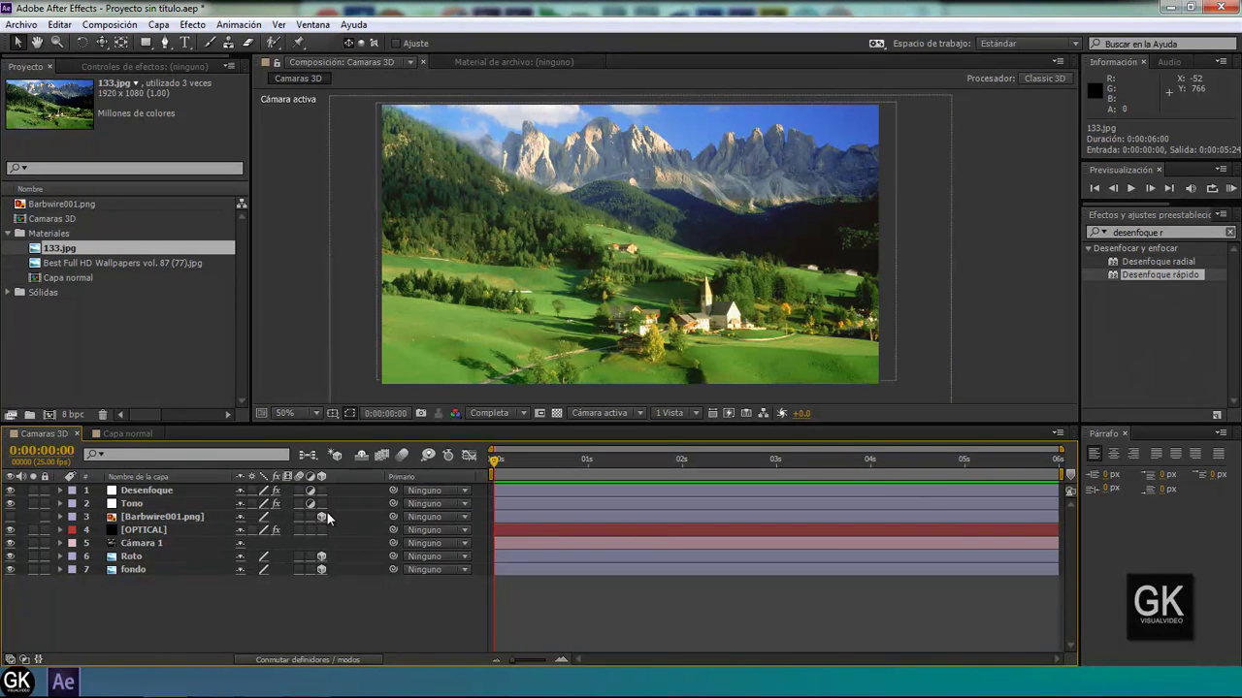
pyautogui.click(146, 559)
pyautogui.click(140, 569)
pyautogui.click(140, 558)
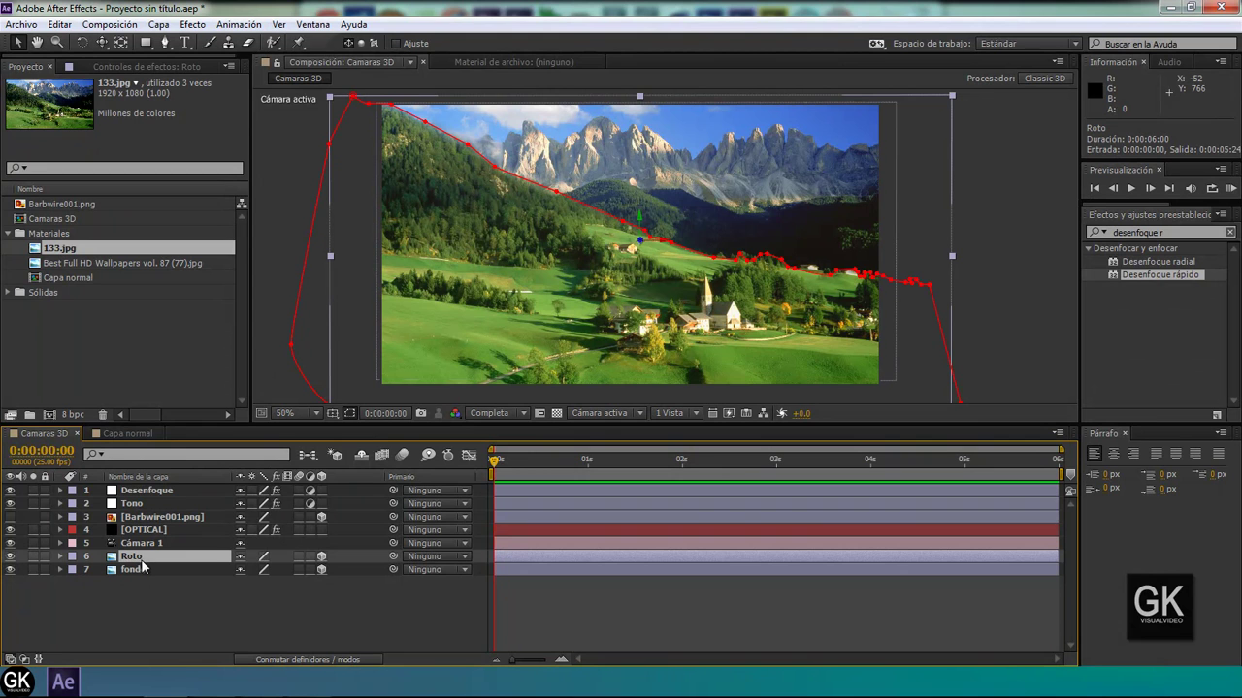
pyautogui.click(141, 571)
pyautogui.click(130, 433)
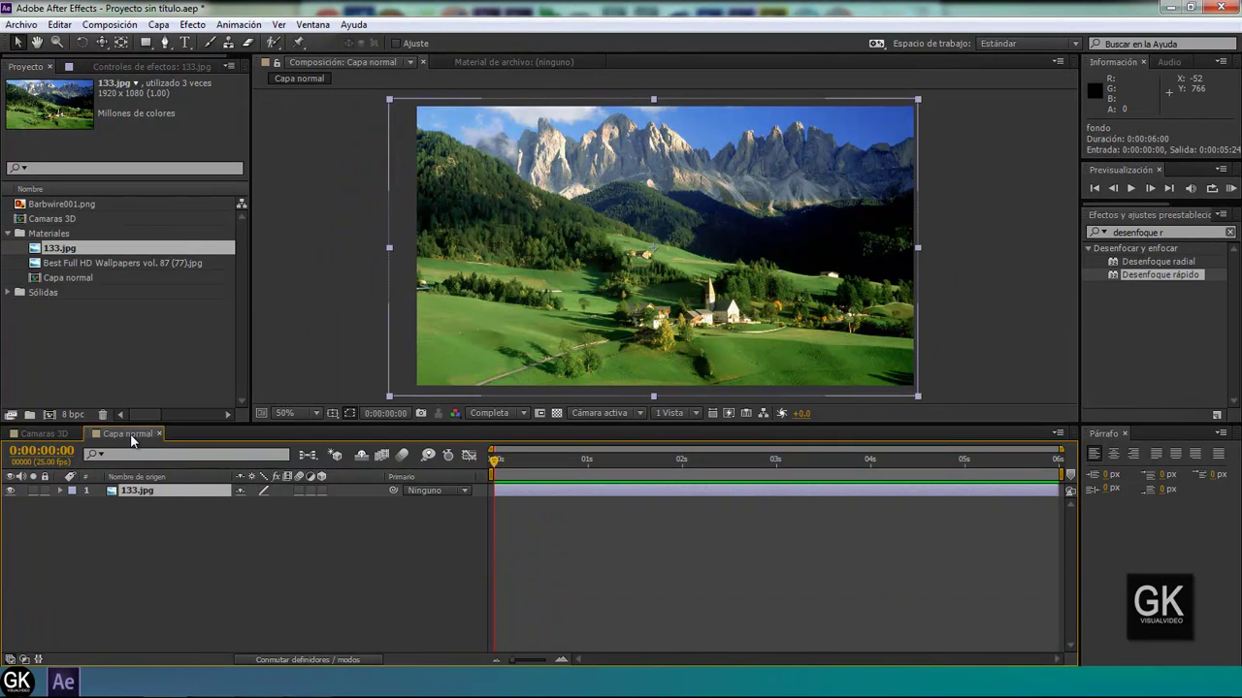
pyautogui.click(176, 568)
pyautogui.click(170, 492)
# - Duplicate the 133.jpg layer and rename the lower copy 'BG'
pyautogui.moveTo(495, 460)
pyautogui.mouseDown()
pyautogui.moveTo(475, 487)
pyautogui.moveTo(100, 504)
pyautogui.mouseUp()
pyautogui.click(60, 26)
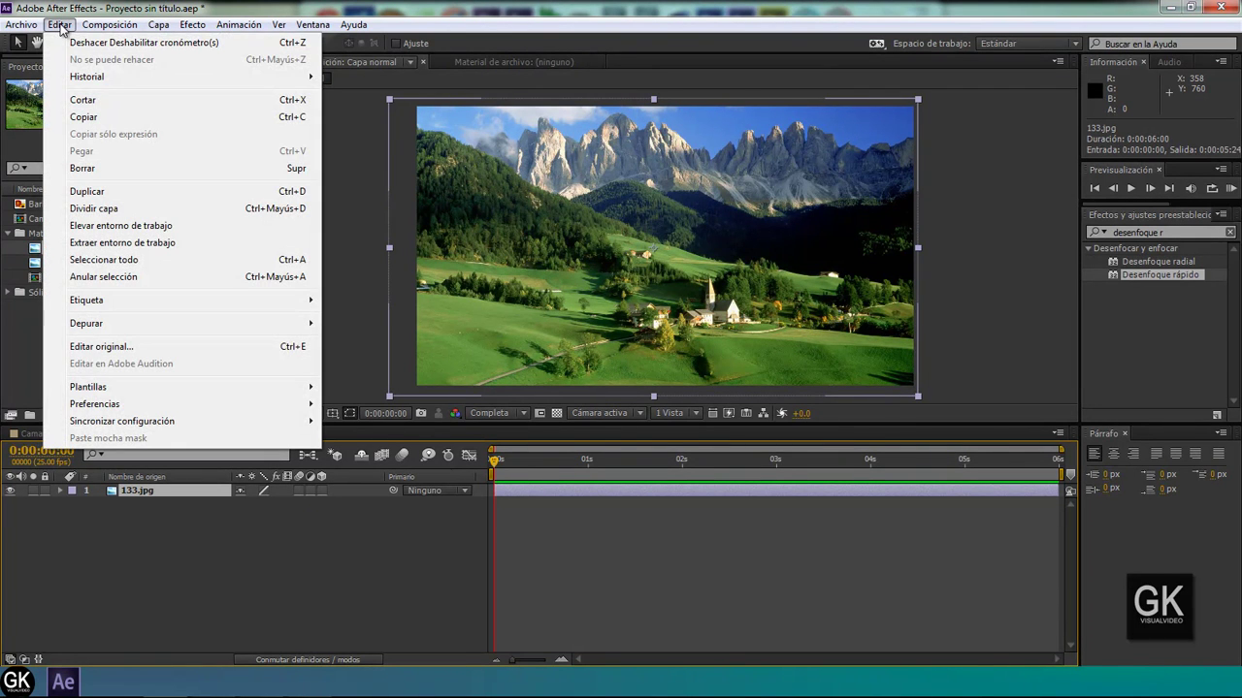
pyautogui.click(125, 193)
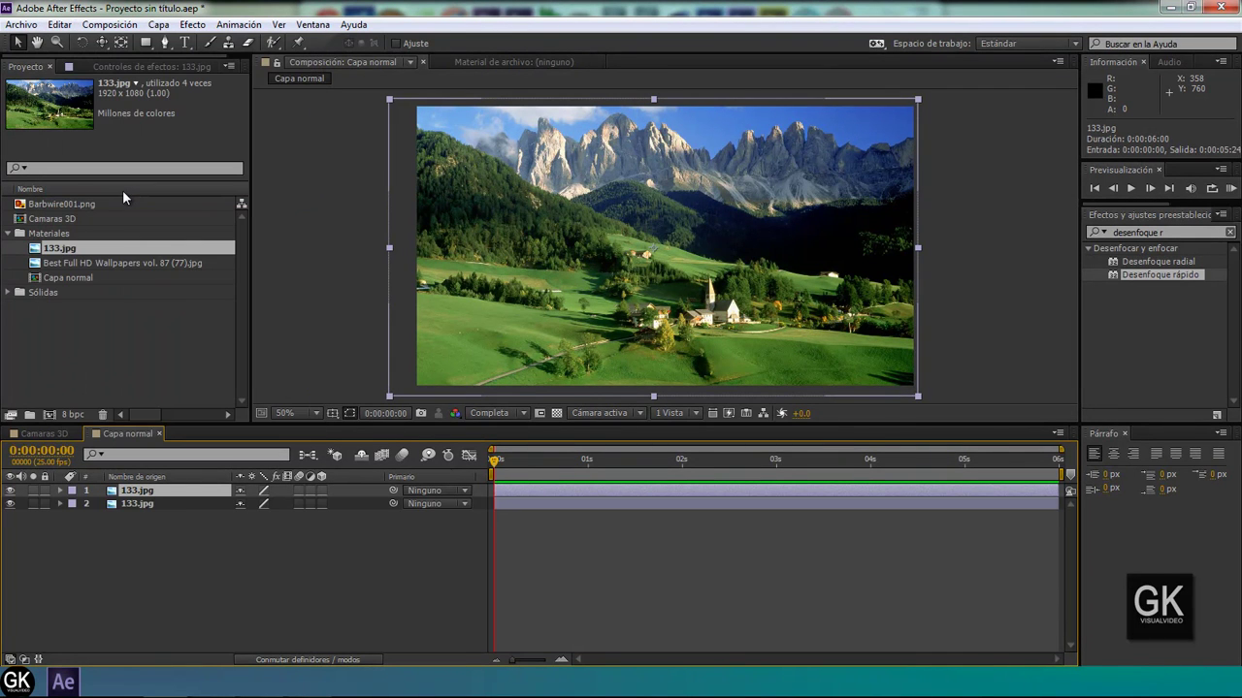
pyautogui.click(150, 504)
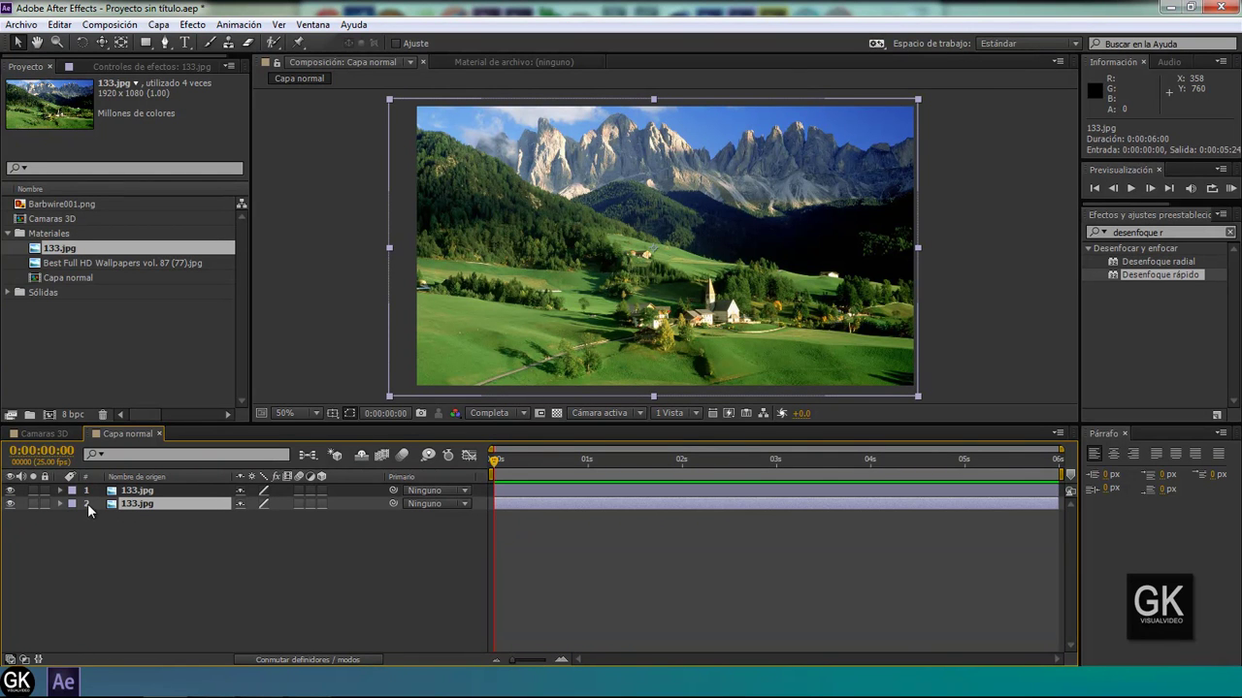
pyautogui.rightClick(130, 504)
pyautogui.click(202, 657)
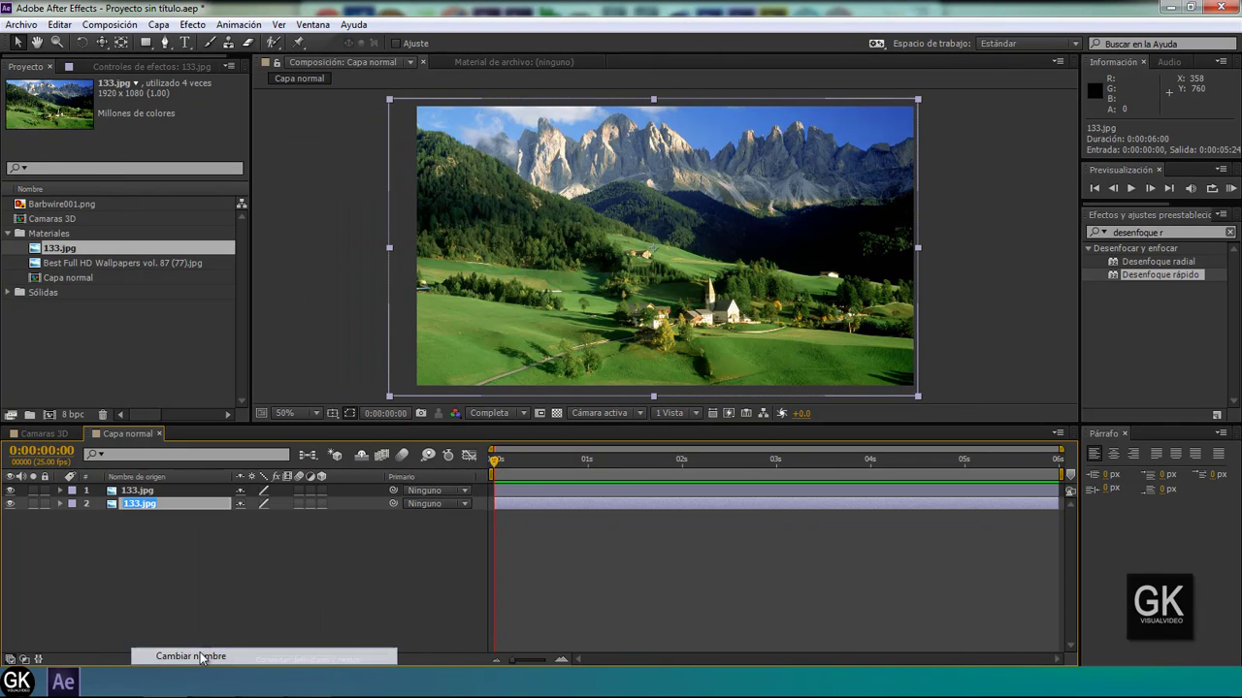
pyautogui.write('BG')
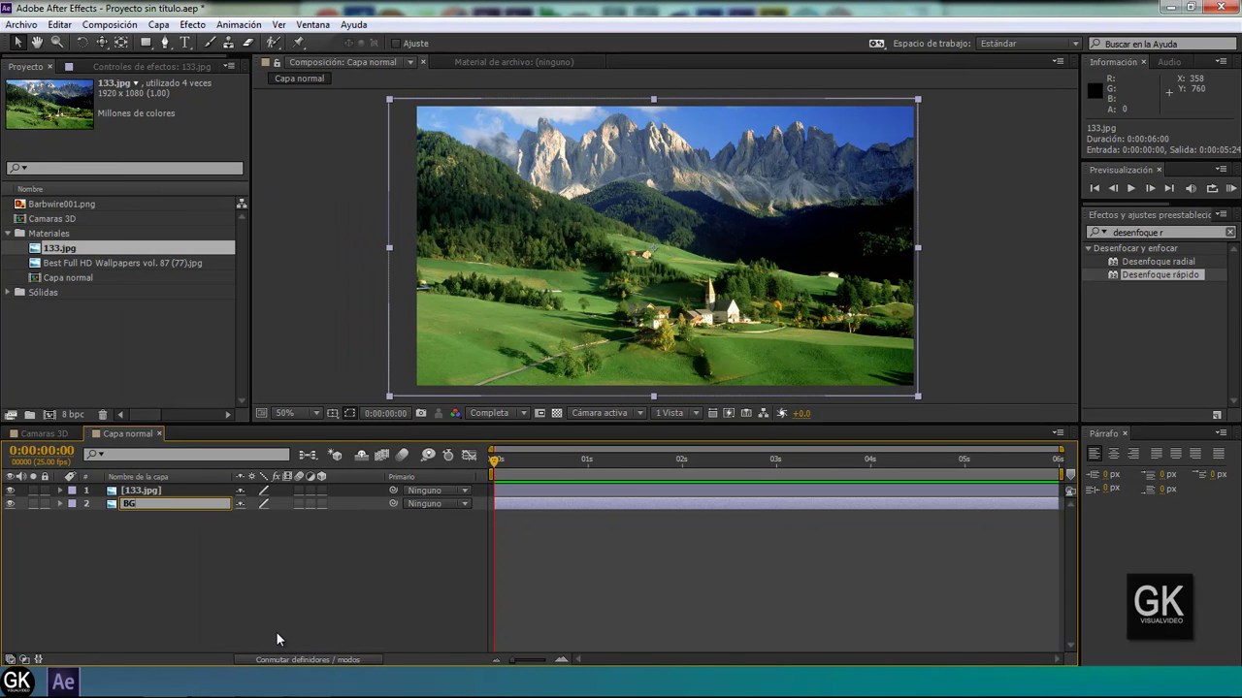
pyautogui.click(276, 631)
# - Rename the top copy 'Roto' and leave only the Roto layer selected
pyautogui.click(139, 490)
pyautogui.rightClick(139, 490)
pyautogui.click(222, 657)
pyautogui.write('Roto')
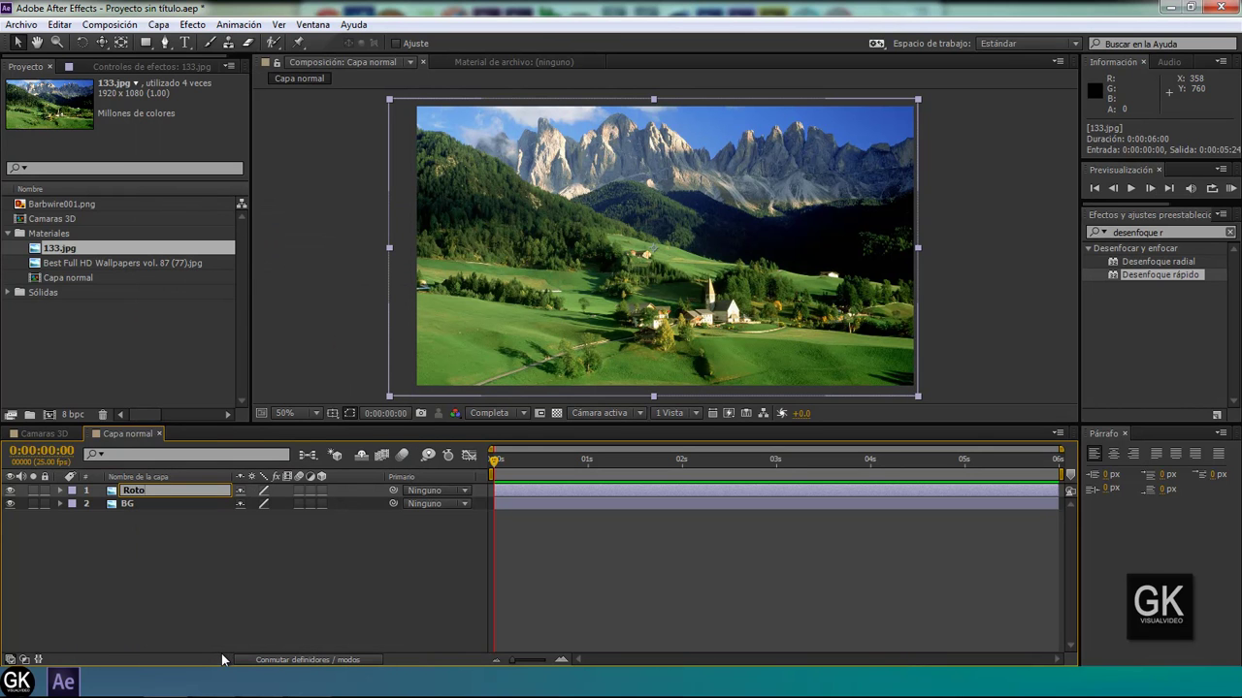
pyautogui.press('Return')
pyautogui.click(405, 536)
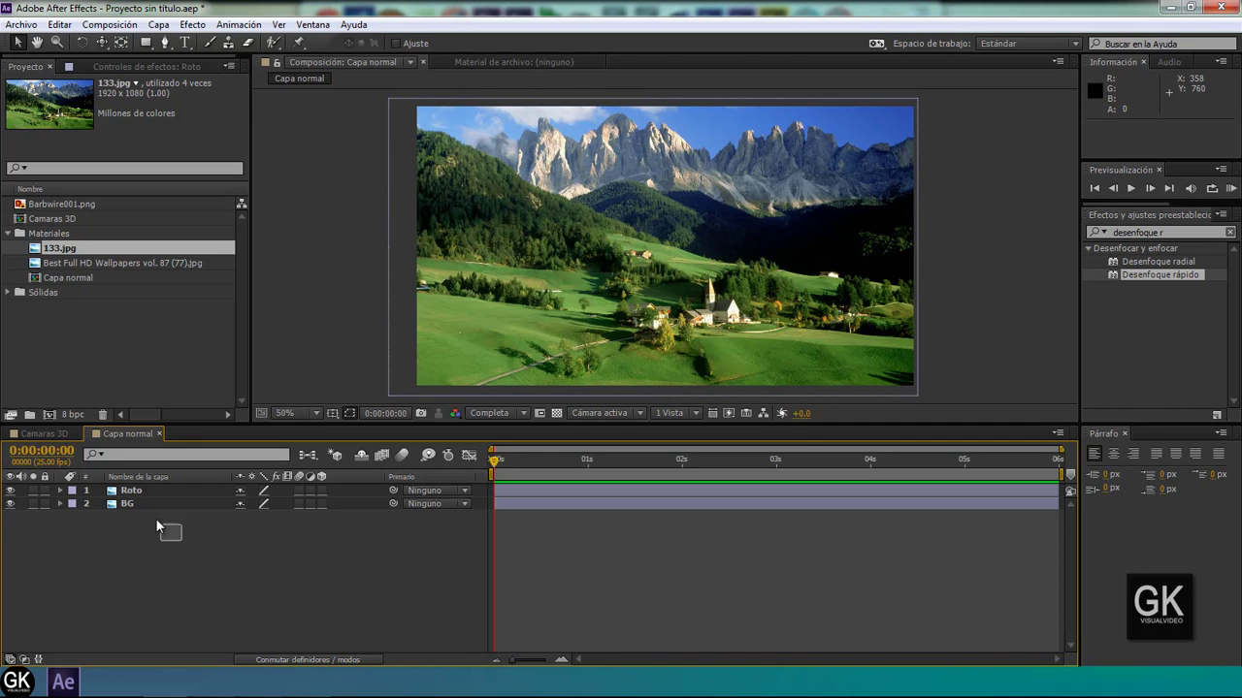
pyautogui.hotkey('ctrl', 'a')
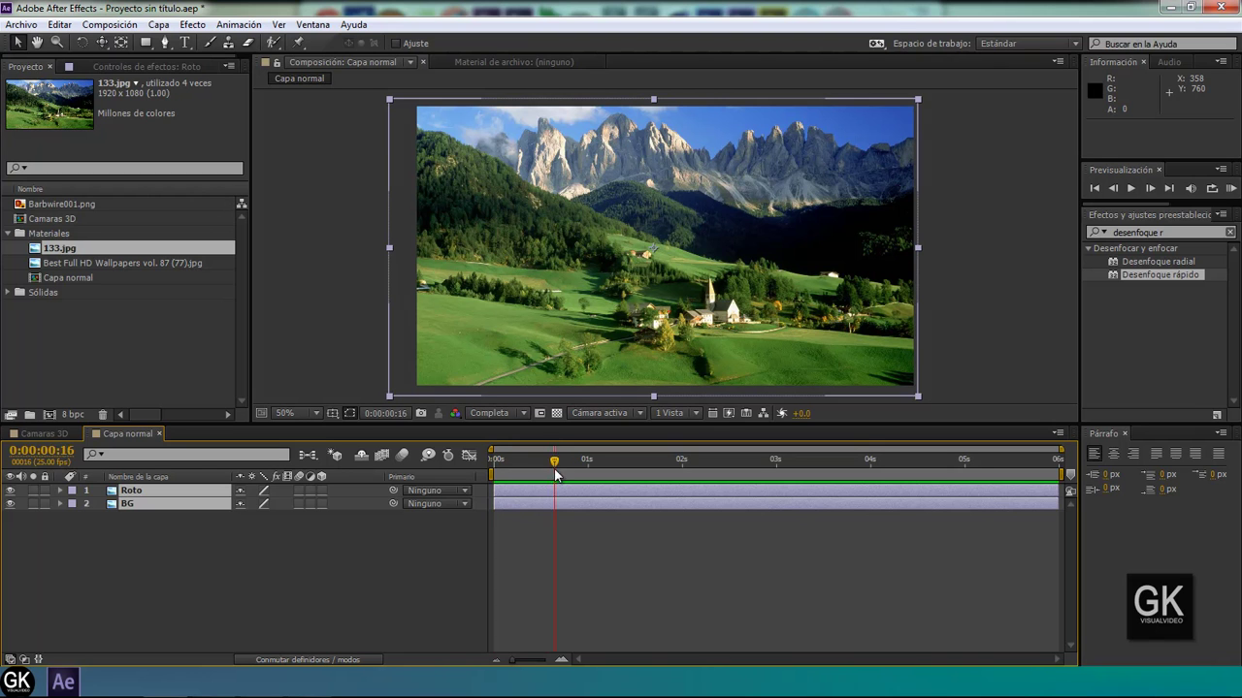
pyautogui.click(163, 534)
pyautogui.click(126, 493)
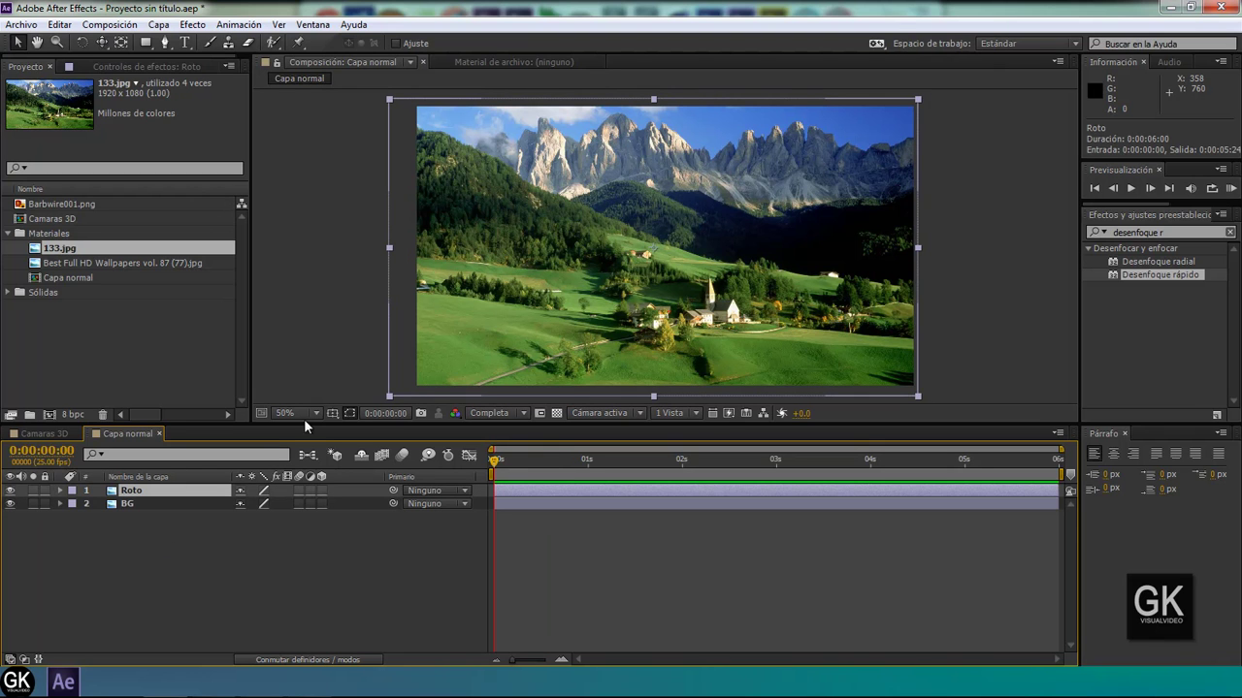
# - Choose the Pen tool and pan the view to the image's top-left
pyautogui.click(163, 45)
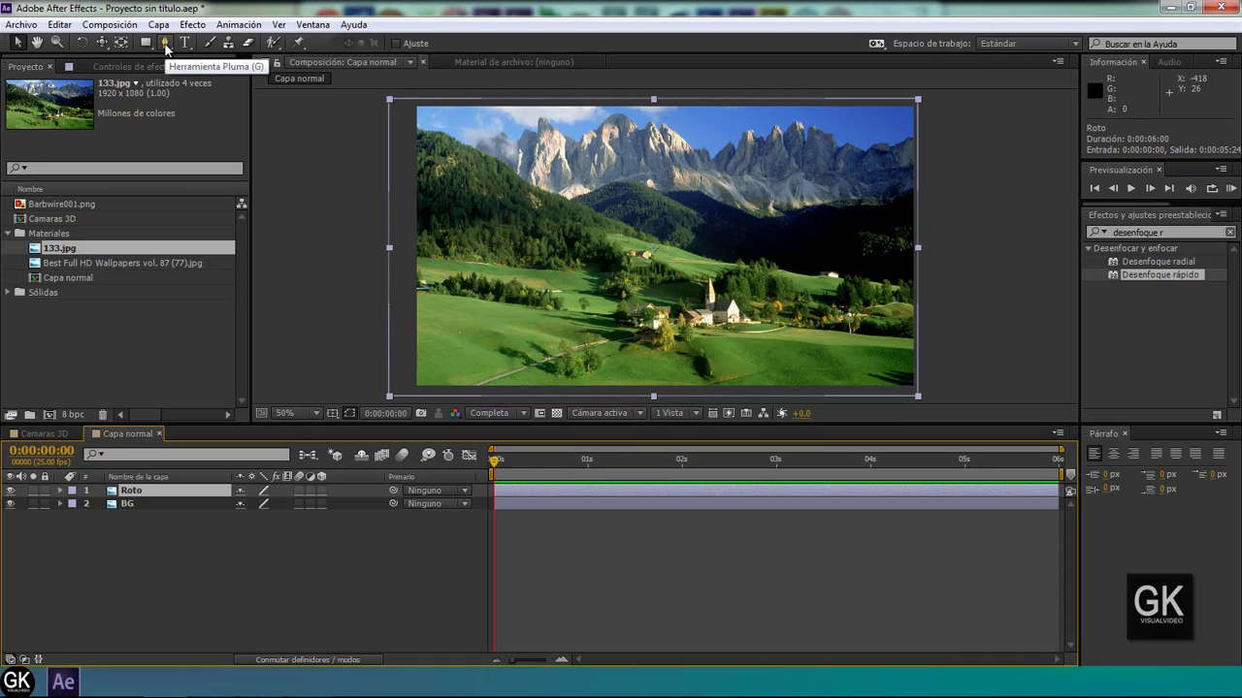
pyautogui.click(165, 45)
pyautogui.moveTo(487, 158)
pyautogui.mouseDown()
pyautogui.moveTo(563, 235)
pyautogui.moveTo(556, 209)
pyautogui.mouseUp()
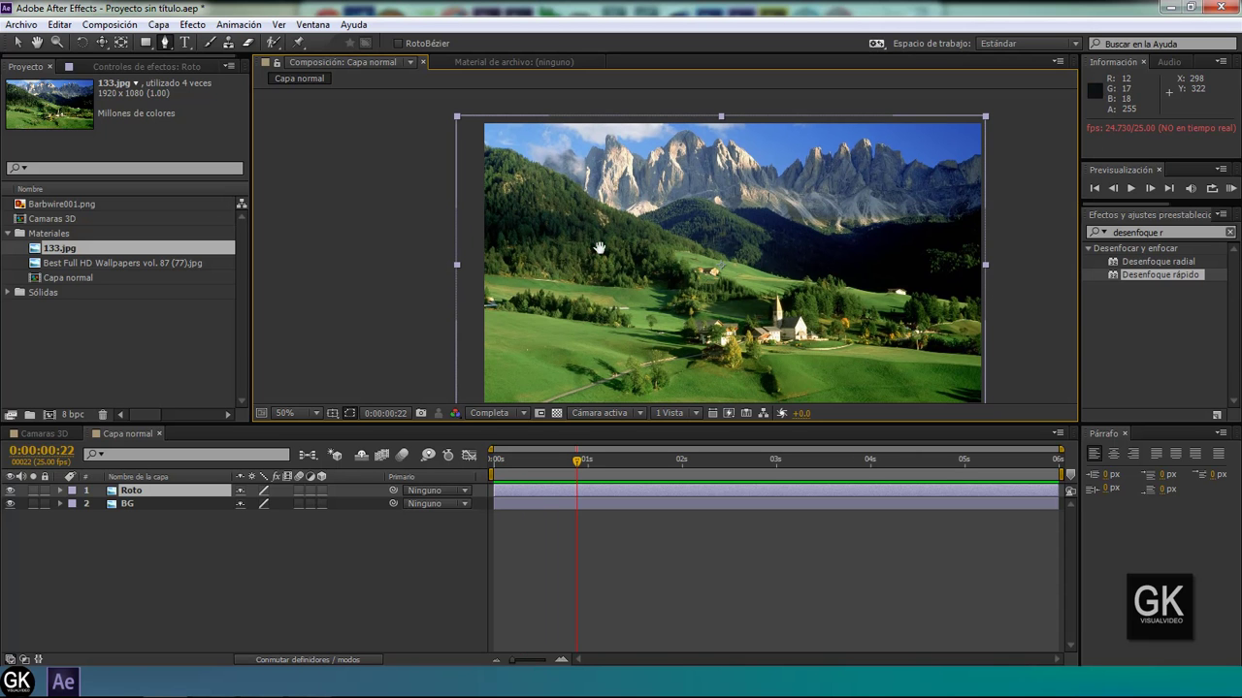
pyautogui.moveTo(599, 248); pyautogui.dragTo(517, 225)
pyautogui.click(148, 42)
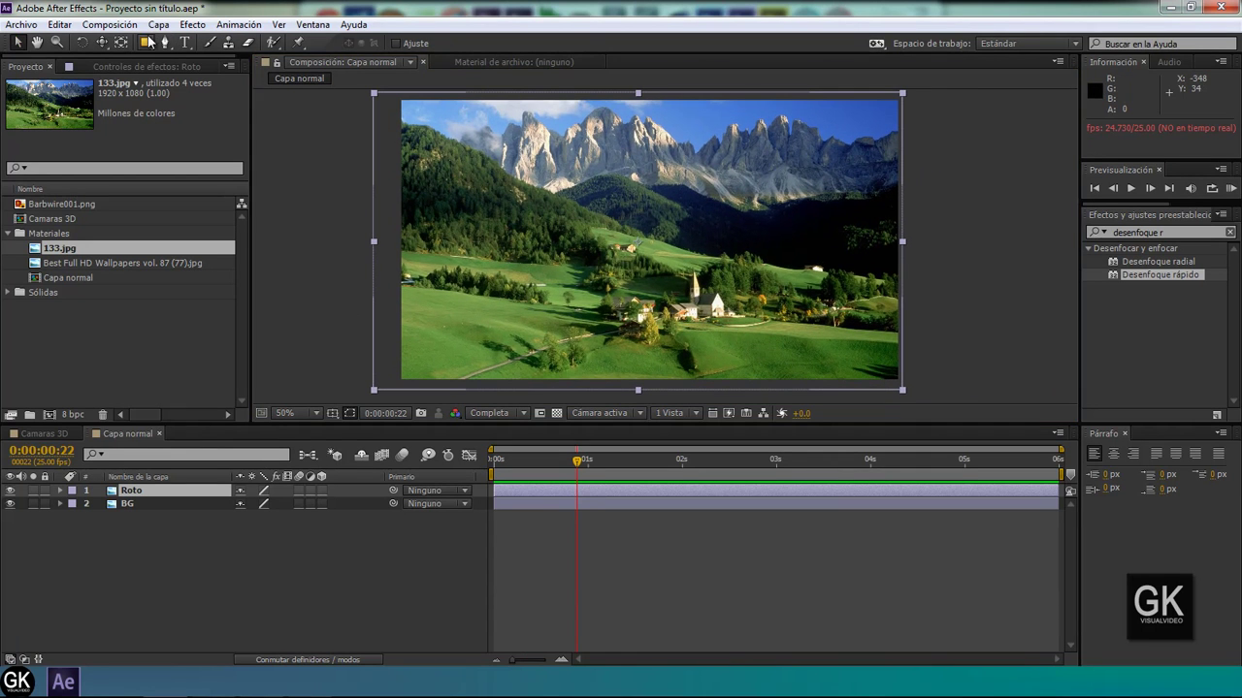
pyautogui.moveTo(563, 190); pyautogui.dragTo(597, 224)
pyautogui.press('g')
# - Place Pen points along the ridge treeline, zooming in to 400% for accuracy
pyautogui.click(436, 154)
pyautogui.press('.')
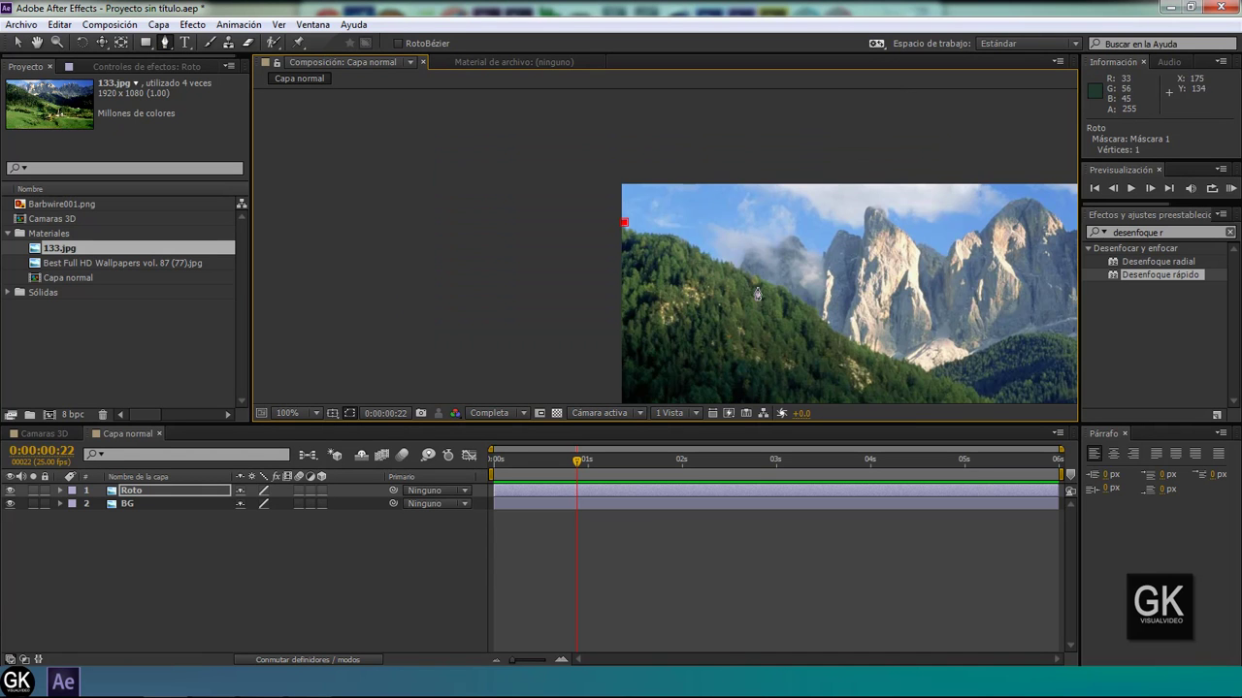
pyautogui.press('.')
pyautogui.press('.')
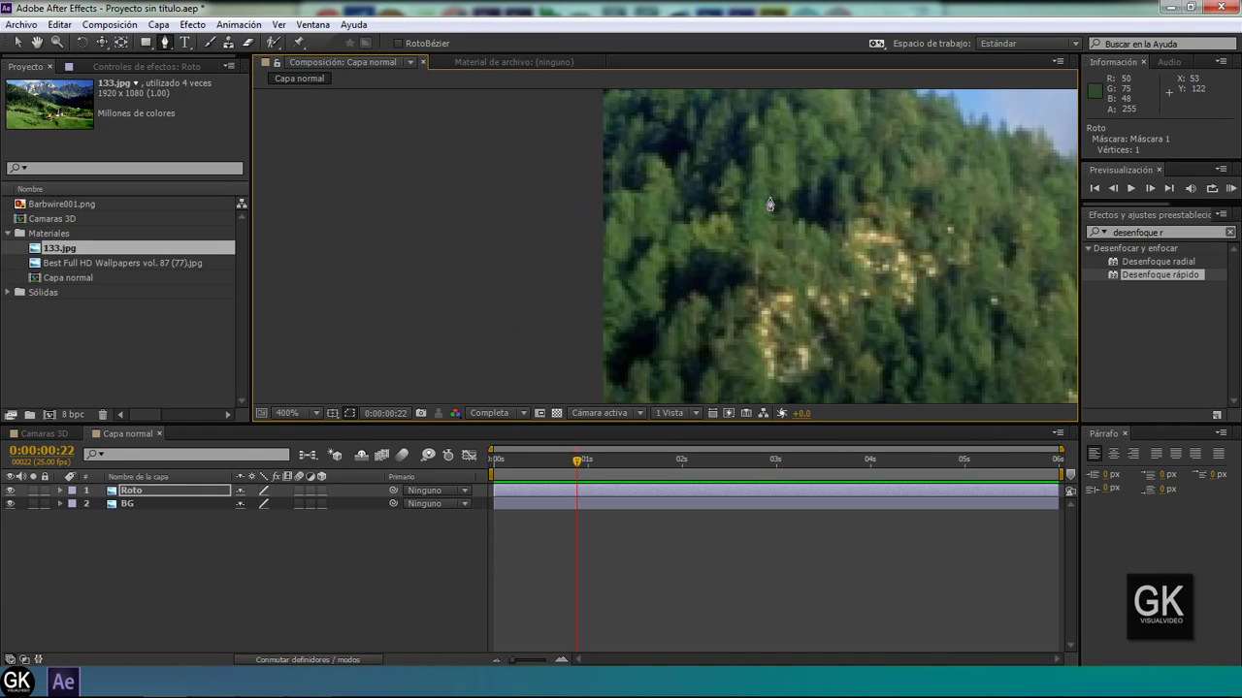
pyautogui.moveTo(769, 205); pyautogui.dragTo(598, 355)
pyautogui.click(471, 162)
pyautogui.click(507, 176)
pyautogui.click(565, 178)
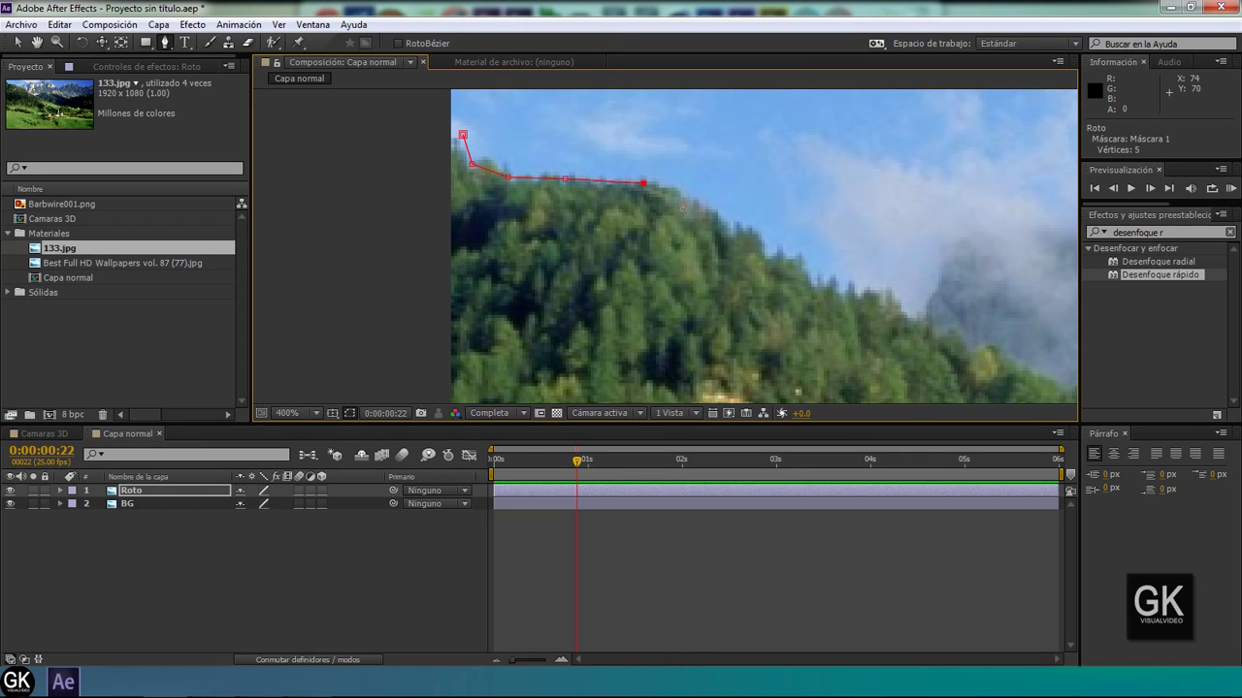
pyautogui.click(713, 223)
# - Zoom out to 50% and recentre the whole landscape in view
pyautogui.scroll(-2, 666, 189)
pyautogui.scroll(-2, 635, 194)
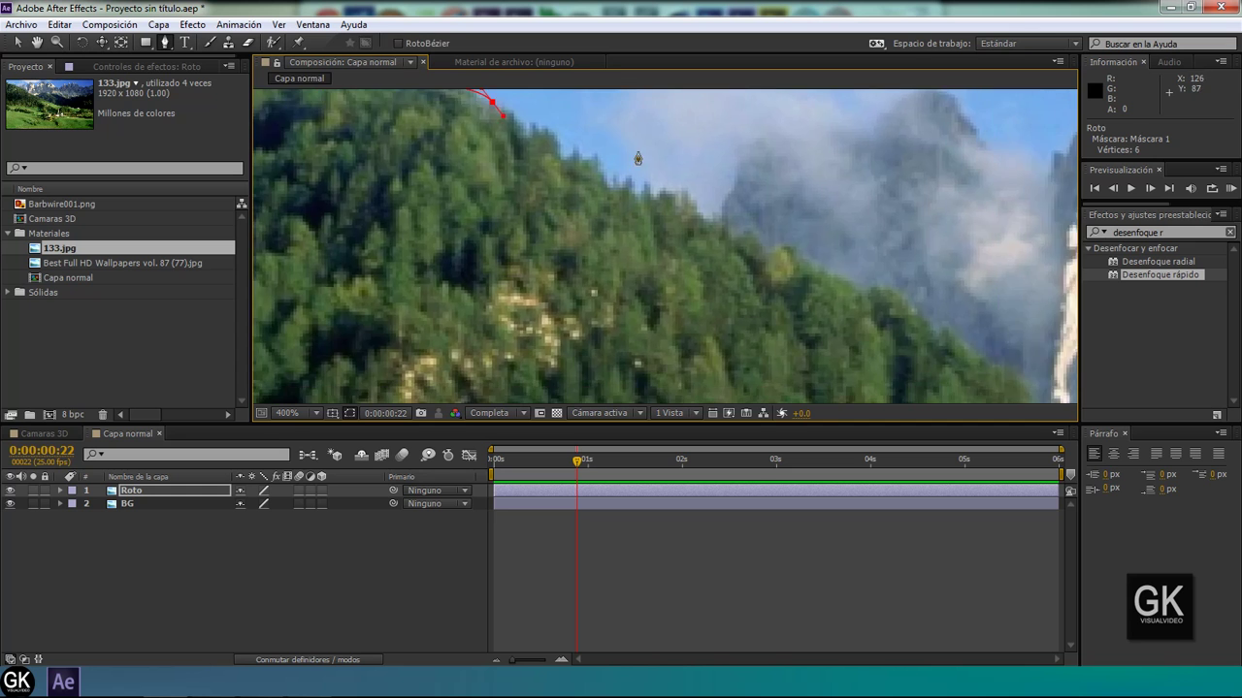
pyautogui.scroll(-2, 635, 194)
pyautogui.moveTo(810, 283); pyautogui.dragTo(591, 201)
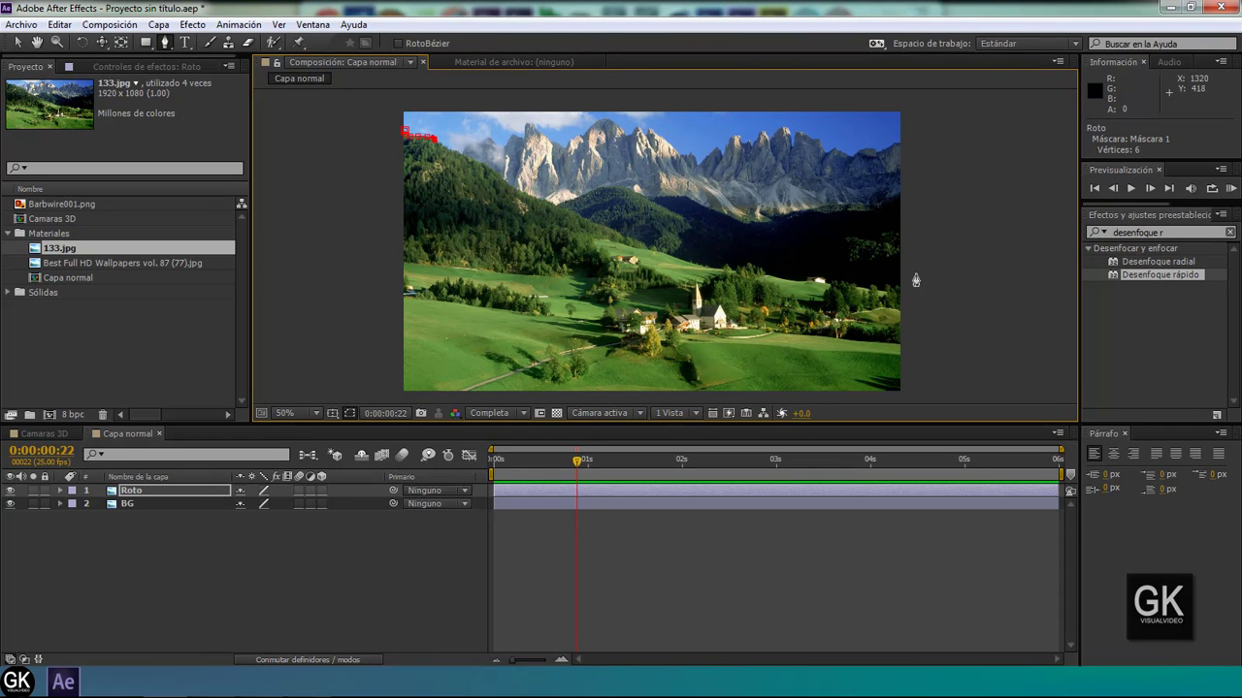
# - Zoom in to 400% and extend the Roto mask with Pen points along the ridge line
pyautogui.scroll(3, 587, 246)
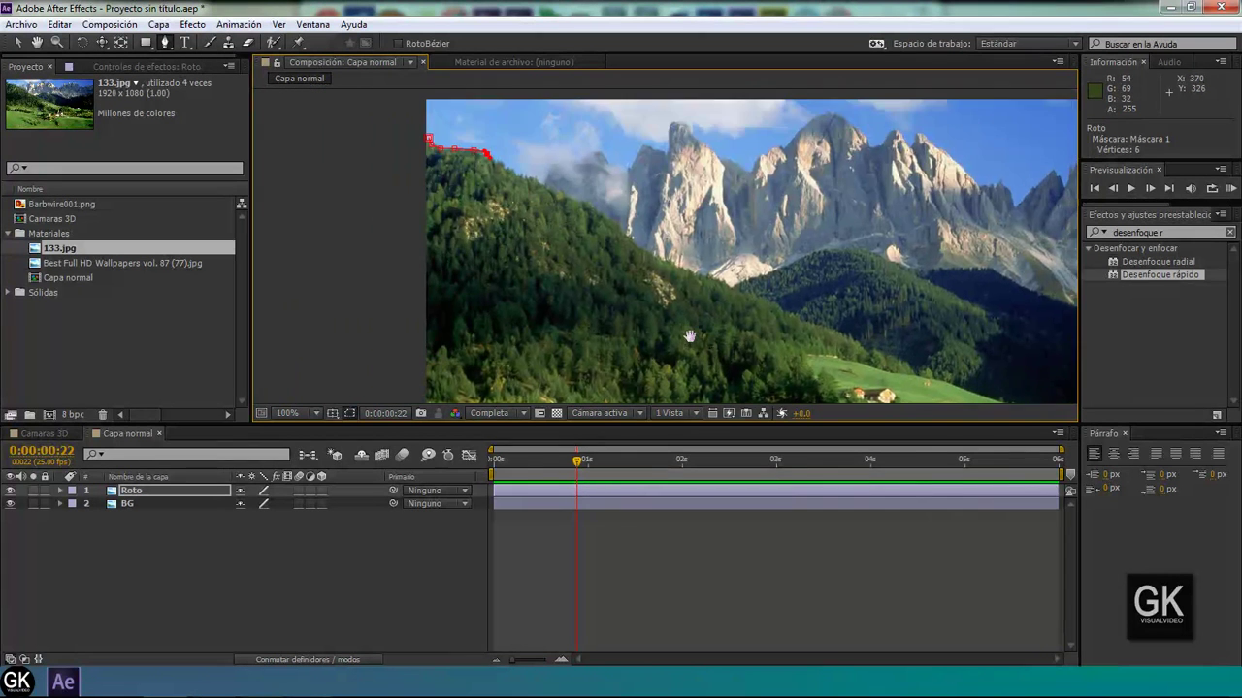
pyautogui.scroll(3, 667, 231)
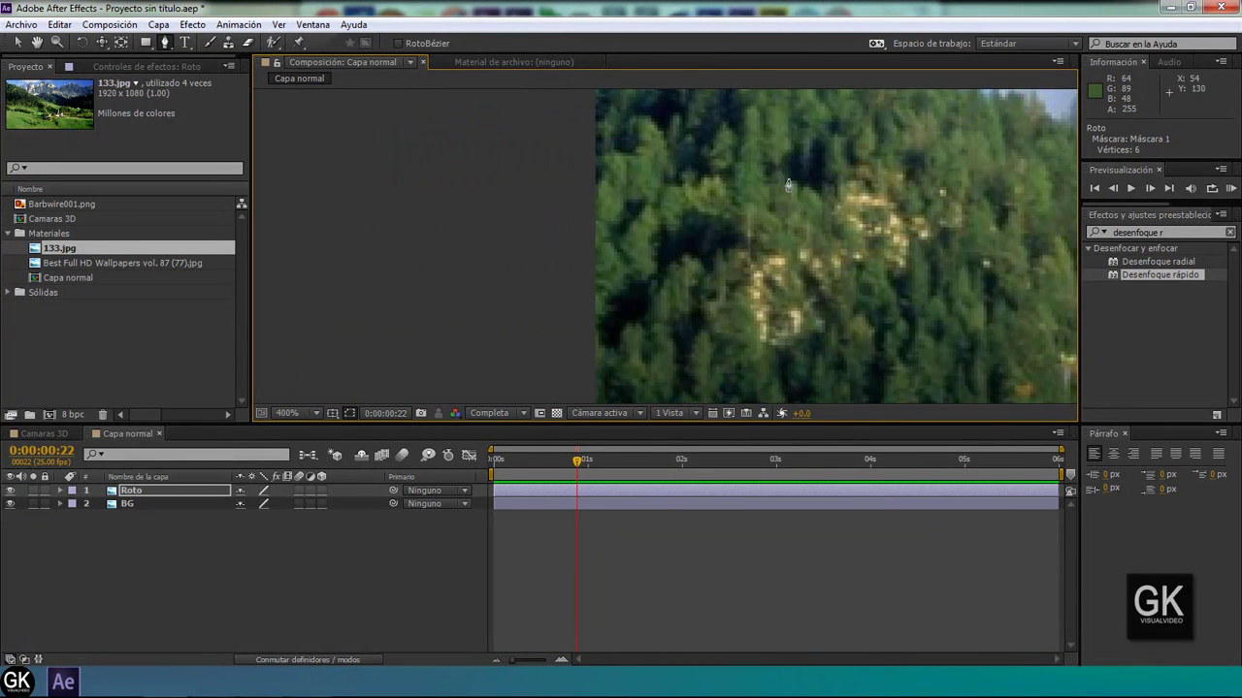
pyautogui.moveTo(787, 184); pyautogui.dragTo(513, 327)
pyautogui.click(629, 176)
pyautogui.click(689, 213)
pyautogui.moveTo(701, 221); pyautogui.dragTo(638, 186)
pyautogui.click(674, 200)
pyautogui.click(730, 229)
pyautogui.moveTo(802, 272); pyautogui.dragTo(699, 208)
pyautogui.click(674, 192)
pyautogui.click(789, 244)
pyautogui.moveTo(844, 281); pyautogui.dragTo(713, 222)
pyautogui.click(668, 176)
pyautogui.click(732, 216)
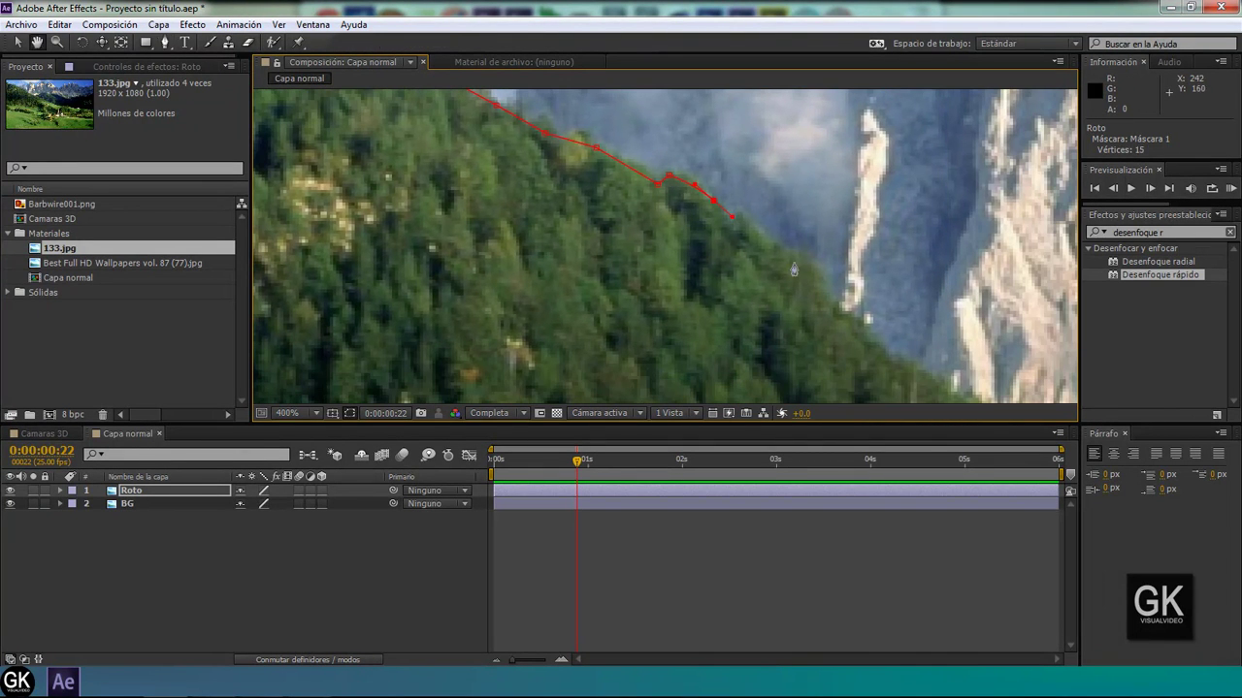
# - Continue the mask down the wooded slope
pyautogui.moveTo(843, 311); pyautogui.dragTo(708, 202)
pyautogui.click(708, 202)
pyautogui.moveTo(716, 243); pyautogui.dragTo(576, 161)
pyautogui.click(632, 175)
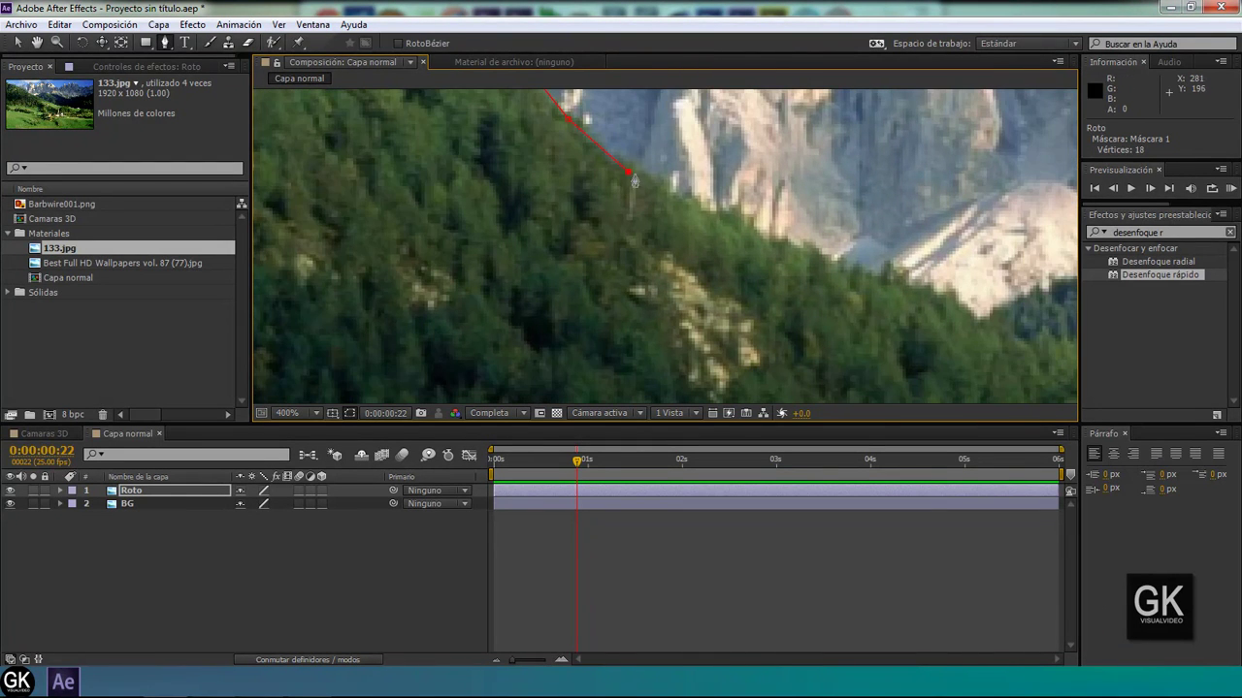
pyautogui.click(796, 250)
pyautogui.moveTo(796, 250); pyautogui.dragTo(619, 179)
pyautogui.click(701, 205)
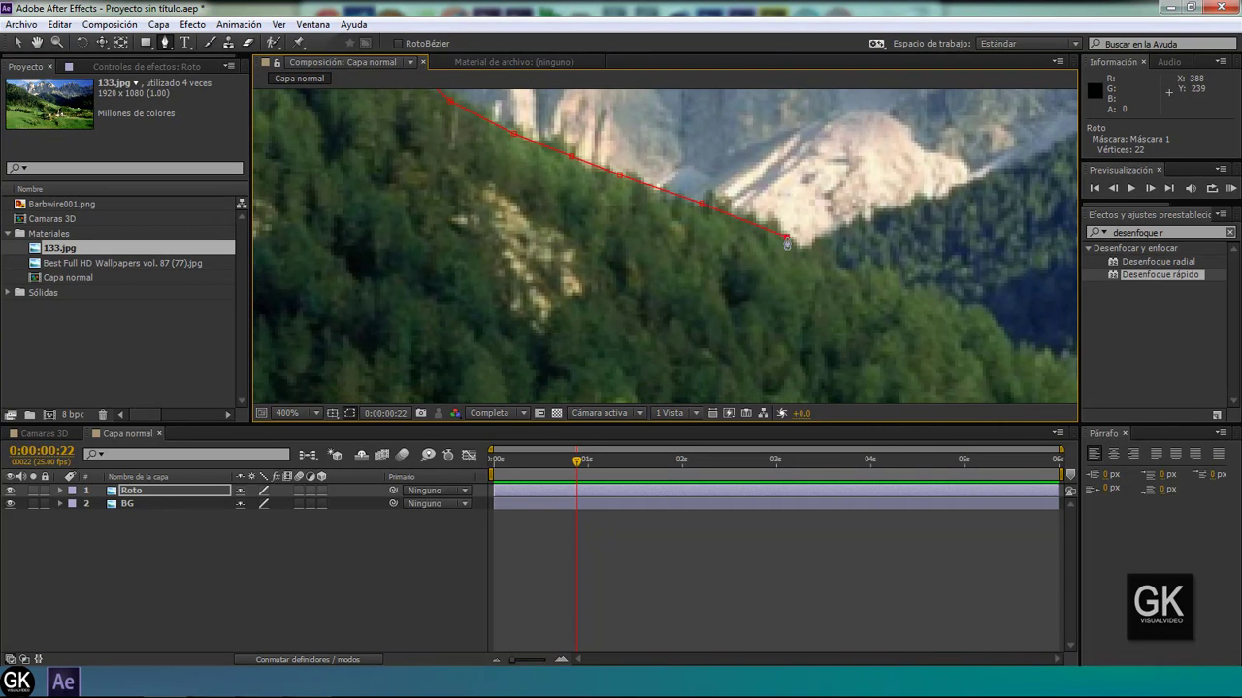
pyautogui.moveTo(897, 287); pyautogui.dragTo(563, 227)
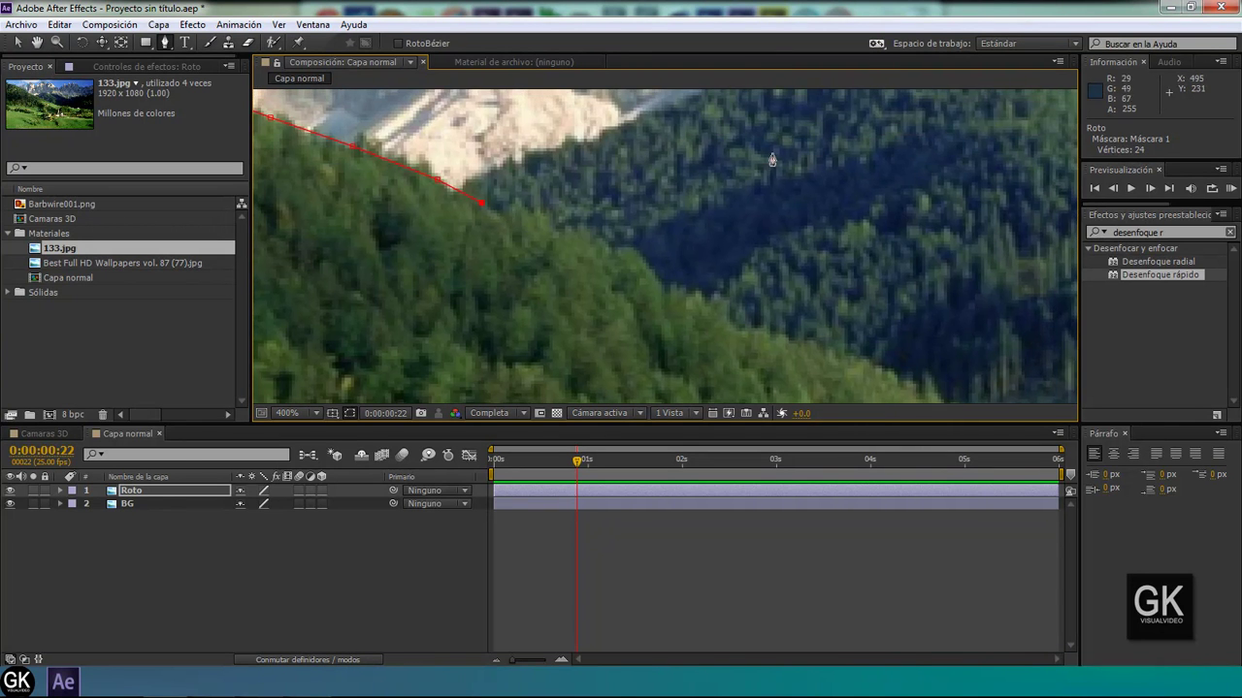
pyautogui.scroll(-6, 713, 260)
pyautogui.scroll(2, 673, 237)
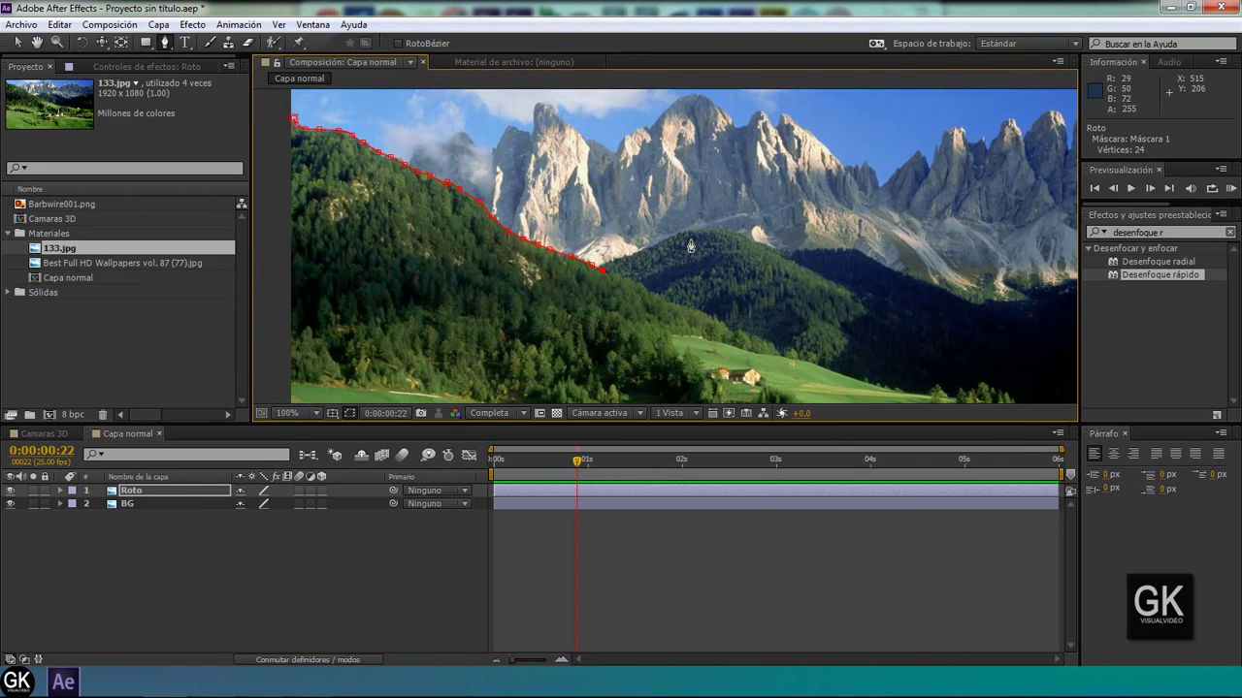
pyautogui.scroll(2, 691, 247)
pyautogui.click(532, 240)
pyautogui.click(643, 293)
# - Trace the mask along the meadow edge, starting where the slope meets the meadow
pyautogui.moveTo(755, 324); pyautogui.dragTo(641, 214)
pyautogui.click(641, 237)
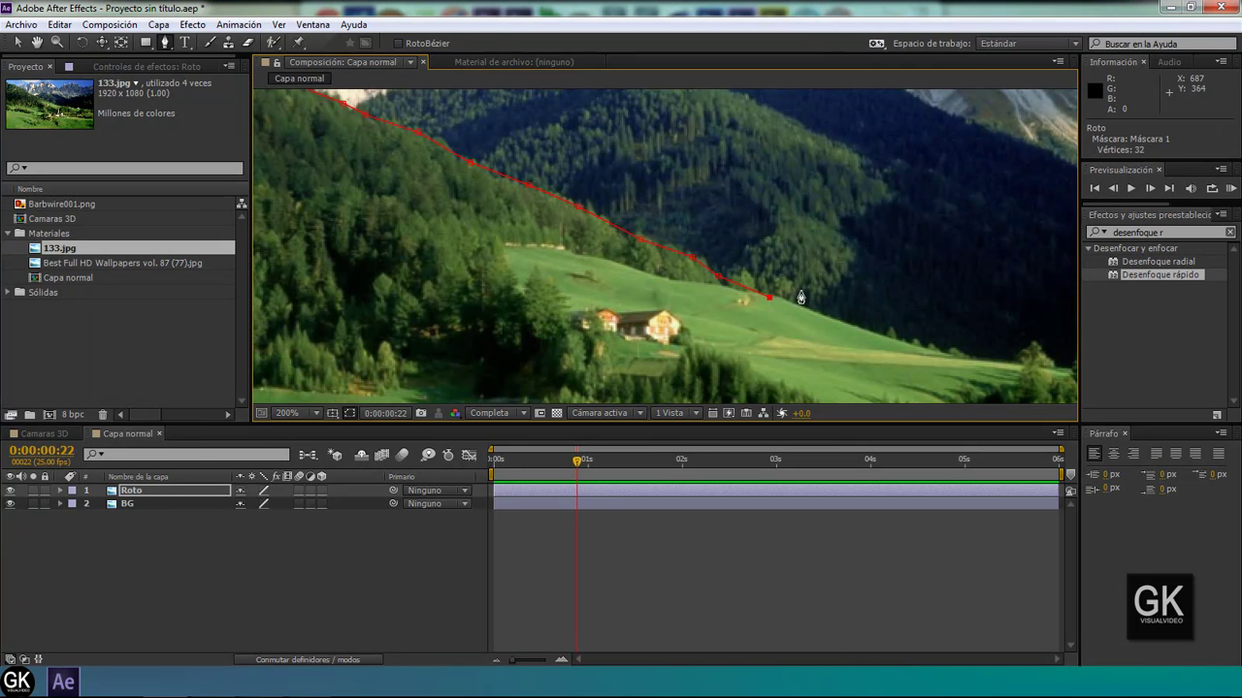
pyautogui.moveTo(800, 297); pyautogui.dragTo(669, 229)
pyautogui.click(684, 247)
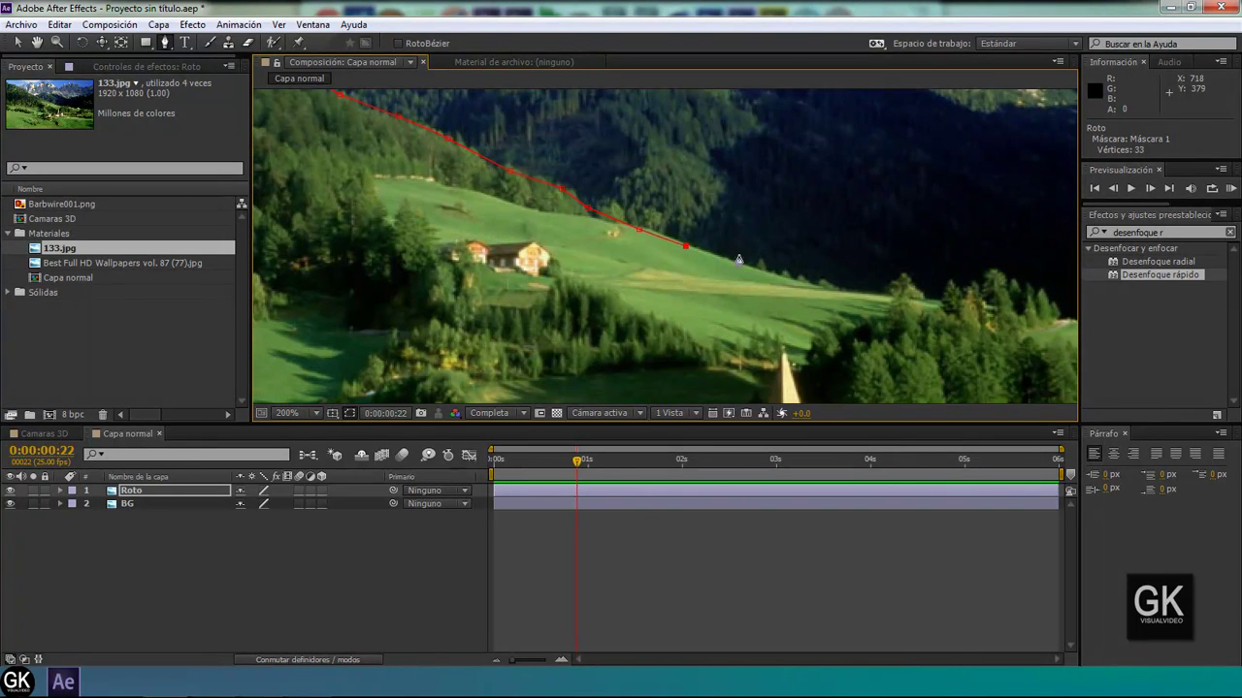
pyautogui.moveTo(804, 288); pyautogui.dragTo(825, 291)
pyautogui.click(898, 278)
pyautogui.scroll(2, 881, 262)
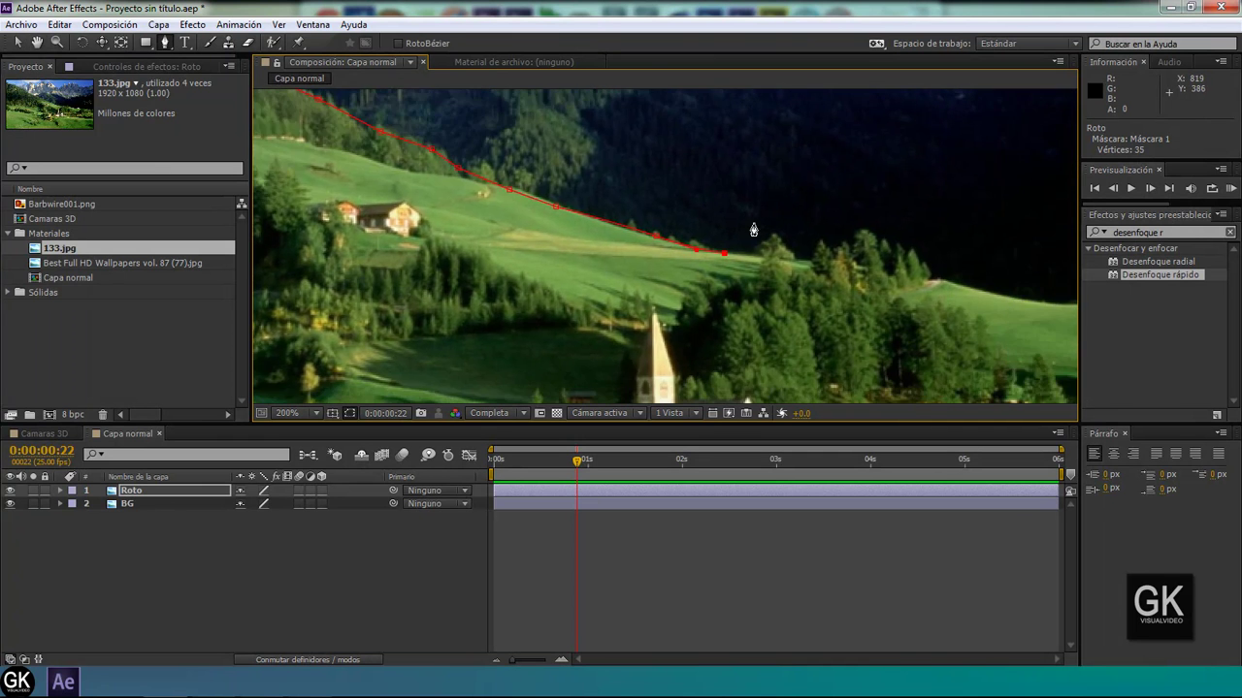
pyautogui.scroll(-1, 748, 263)
pyautogui.click(608, 267)
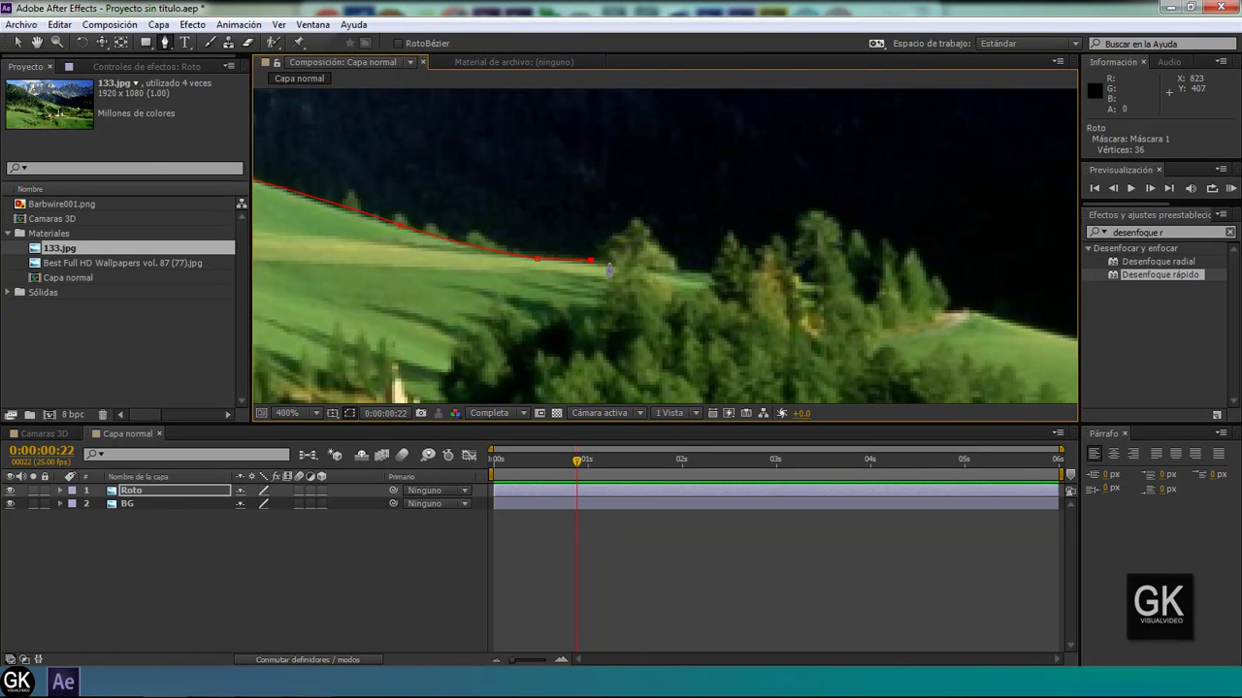
# - Trace the mask over the first treetops, down to where the trees meet the meadow
pyautogui.click(634, 221)
pyautogui.click(702, 269)
pyautogui.click(721, 236)
pyautogui.click(761, 245)
pyautogui.click(804, 212)
pyautogui.moveTo(870, 266); pyautogui.dragTo(745, 242)
pyautogui.click(750, 218)
pyautogui.click(788, 226)
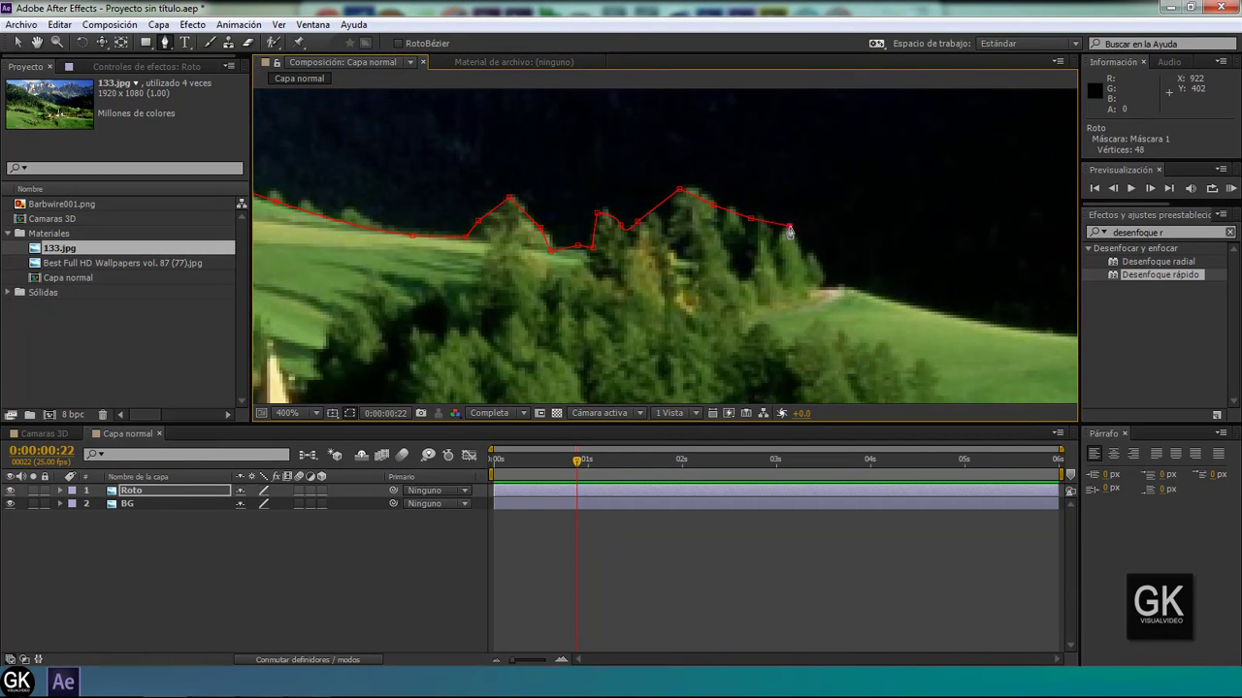
pyautogui.click(814, 279)
pyautogui.click(844, 289)
pyautogui.moveTo(861, 291); pyautogui.dragTo(653, 238)
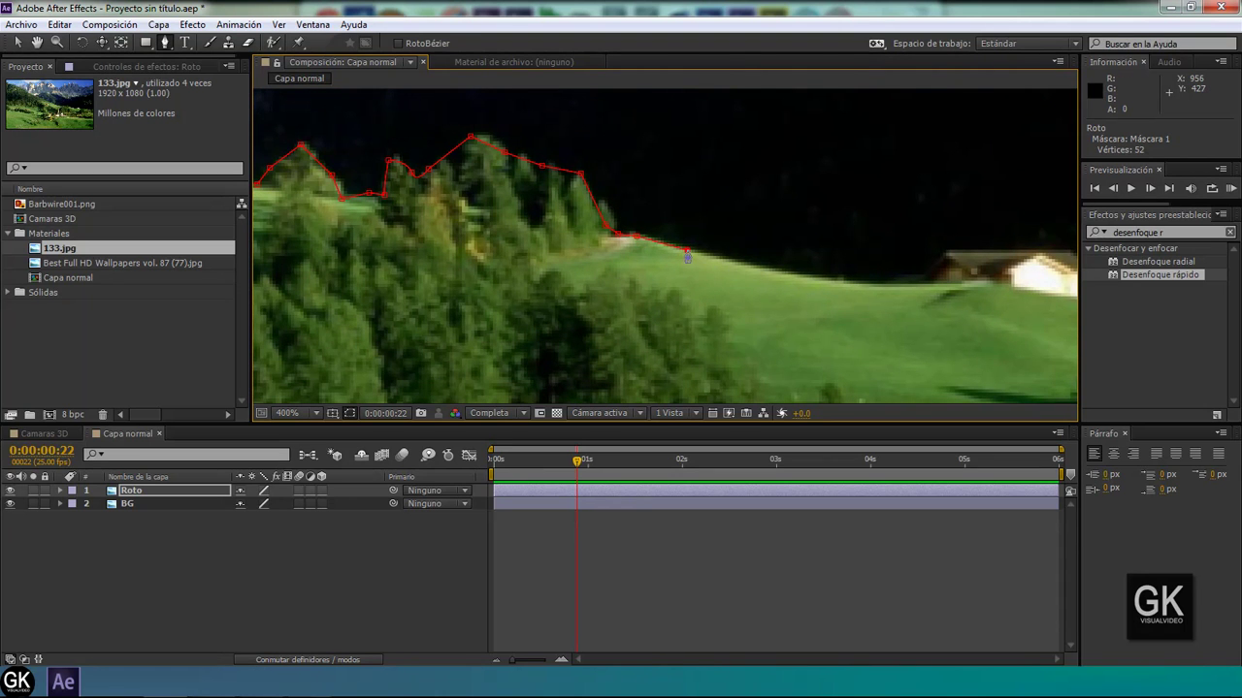
pyautogui.click(778, 275)
# - Carry the mask along the meadow and over the house roof to its right corner
pyautogui.moveTo(906, 291); pyautogui.dragTo(727, 267)
pyautogui.click(728, 260)
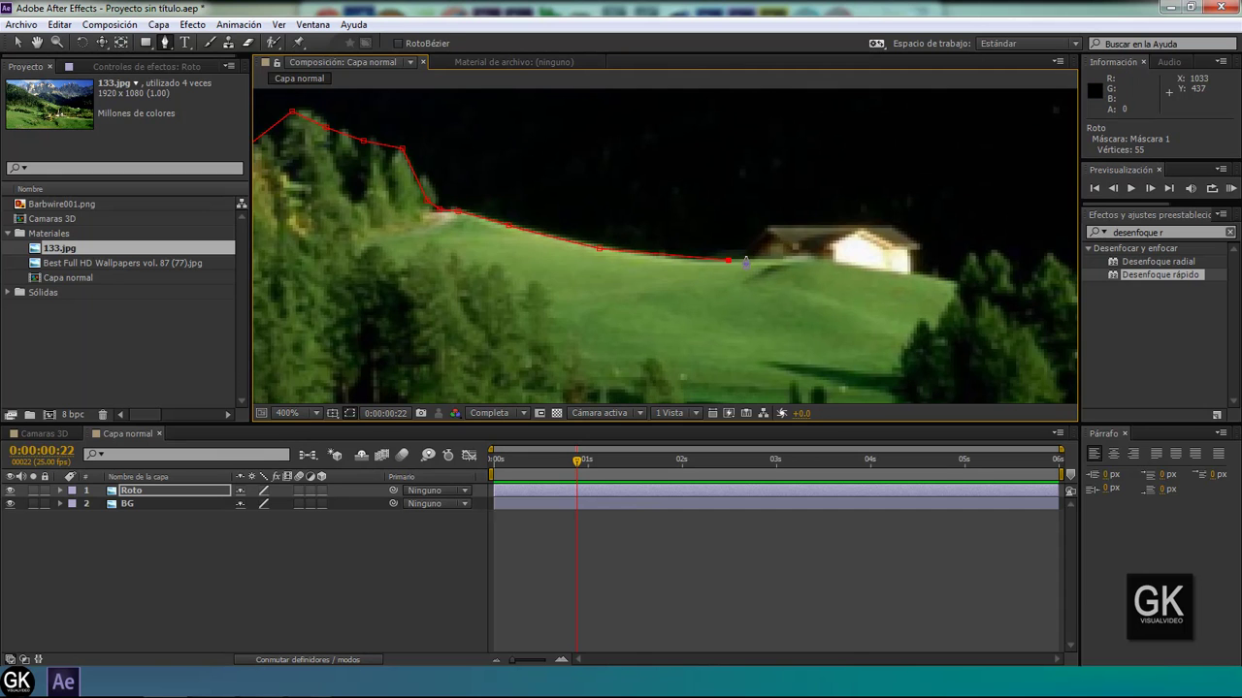
pyautogui.click(765, 231)
pyautogui.click(894, 230)
pyautogui.moveTo(894, 230); pyautogui.dragTo(757, 205)
pyautogui.click(779, 217)
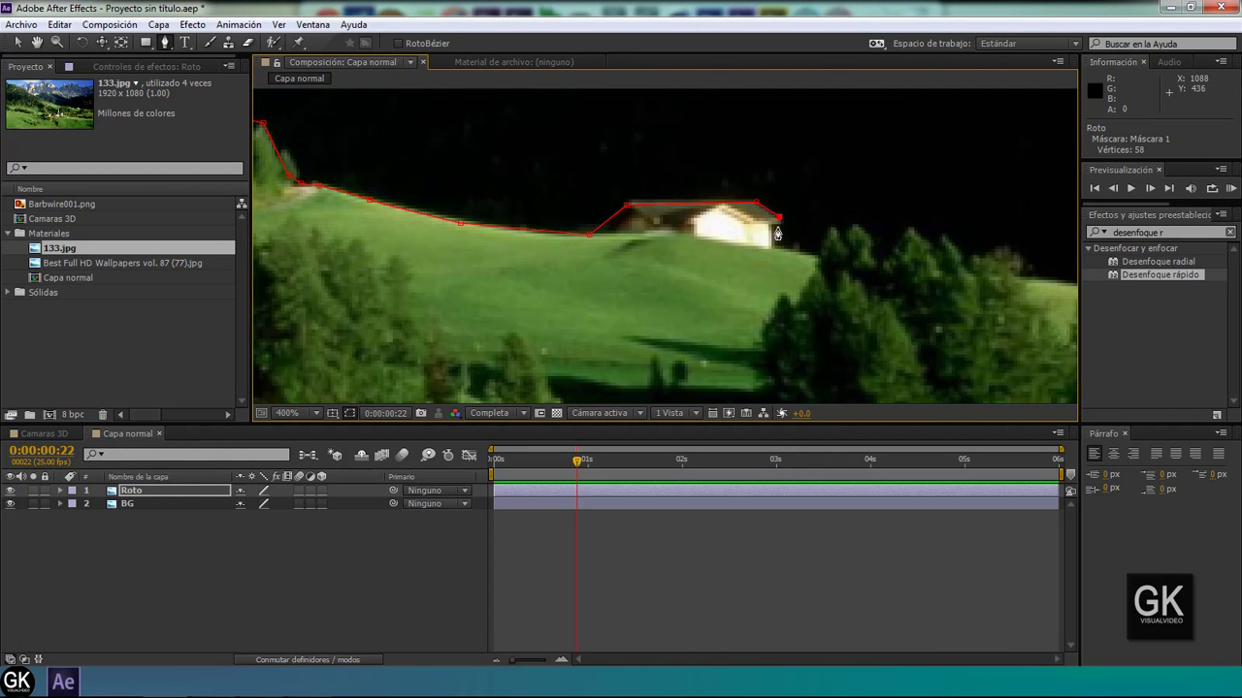
pyautogui.click(773, 248)
pyautogui.moveTo(829, 254)
pyautogui.mouseDown()
pyautogui.moveTo(731, 229)
pyautogui.moveTo(798, 225)
pyautogui.mouseUp()
# - Continue the mask over the next stretch of treetops along the treeline
pyautogui.click(749, 199)
pyautogui.click(766, 206)
pyautogui.click(817, 205)
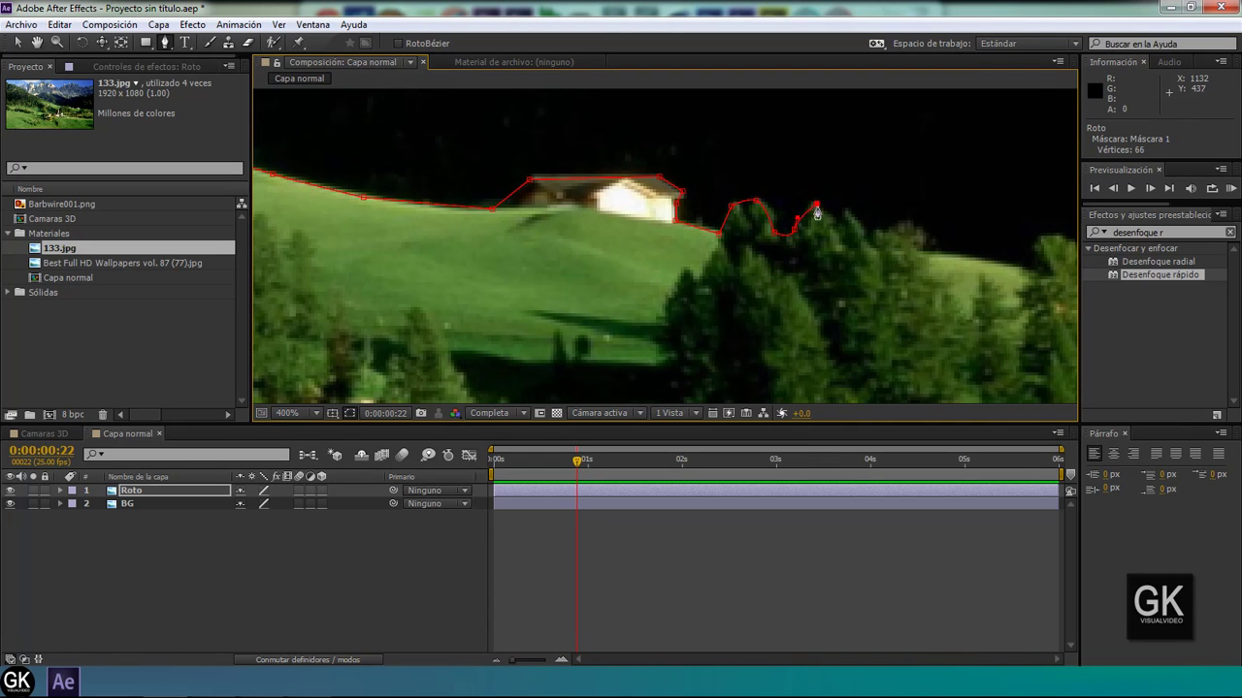
pyautogui.click(844, 212)
pyautogui.moveTo(873, 233); pyautogui.dragTo(731, 205)
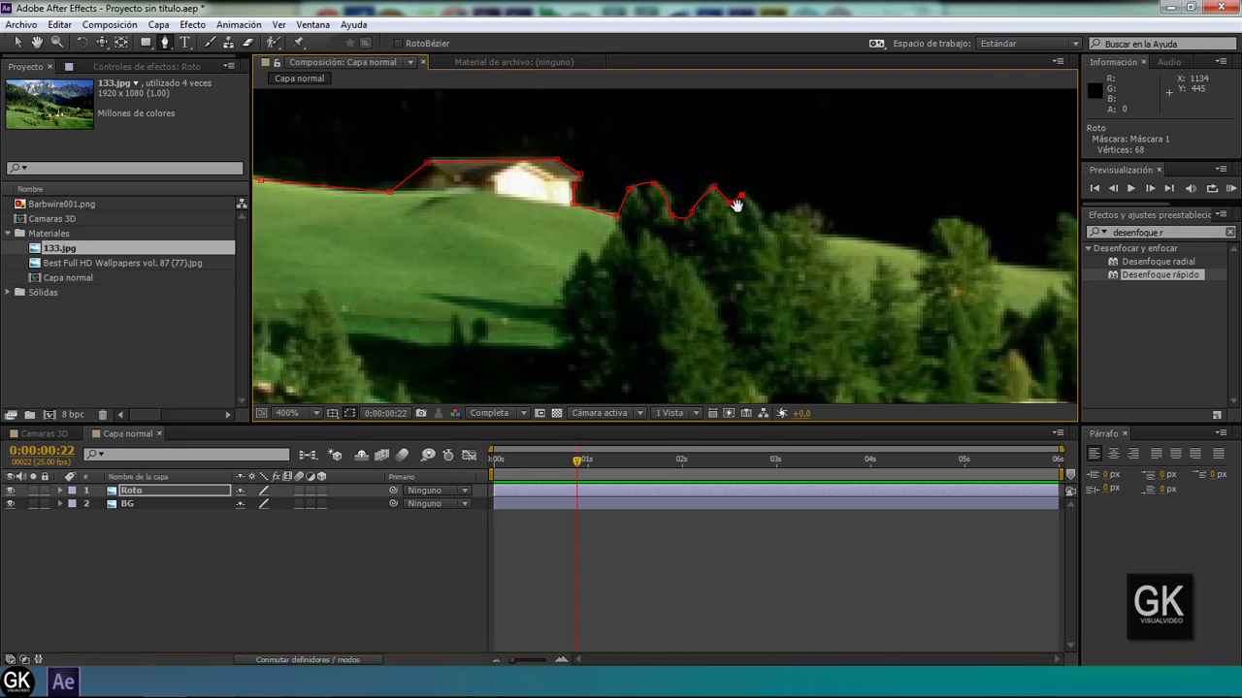
pyautogui.click(721, 200)
pyautogui.click(738, 205)
pyautogui.click(814, 229)
pyautogui.moveTo(862, 236); pyautogui.dragTo(743, 232)
pyautogui.click(768, 237)
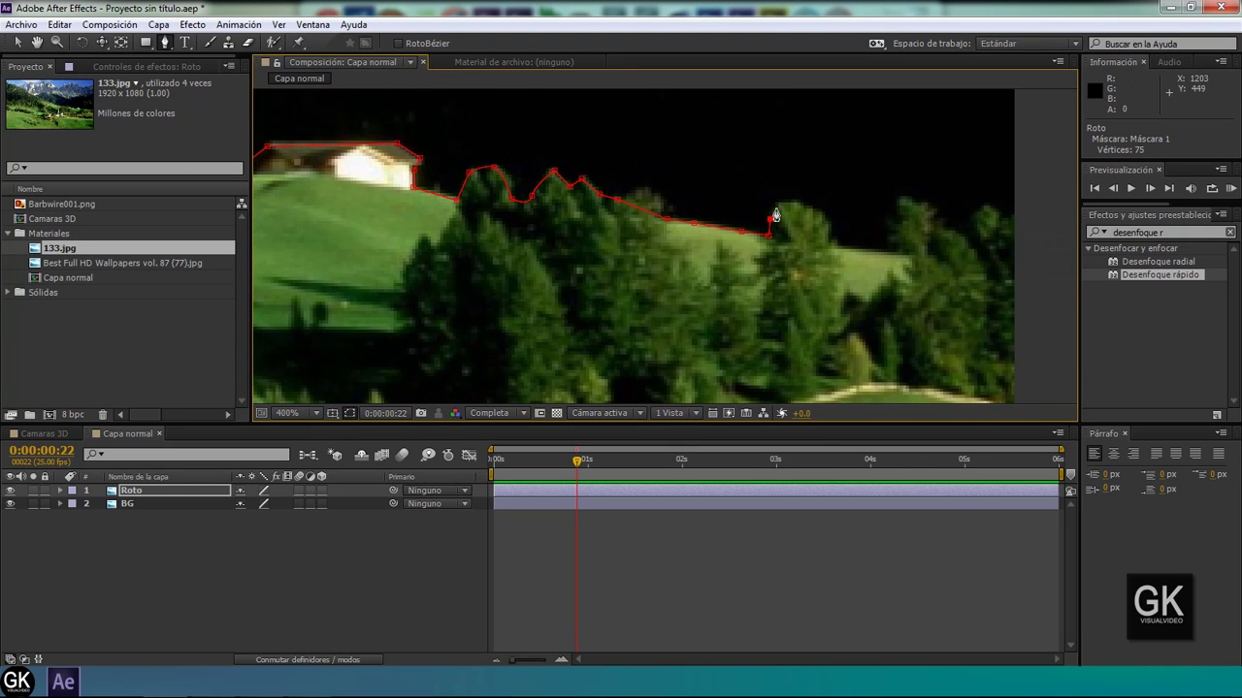
pyautogui.moveTo(792, 207); pyautogui.dragTo(802, 210)
pyautogui.click(830, 243)
# - Trace the last trees past the image's right edge and zoom back out
pyautogui.moveTo(831, 247); pyautogui.dragTo(720, 217)
pyautogui.click(735, 221)
pyautogui.click(767, 221)
pyautogui.click(778, 206)
pyautogui.click(785, 172)
pyautogui.click(813, 176)
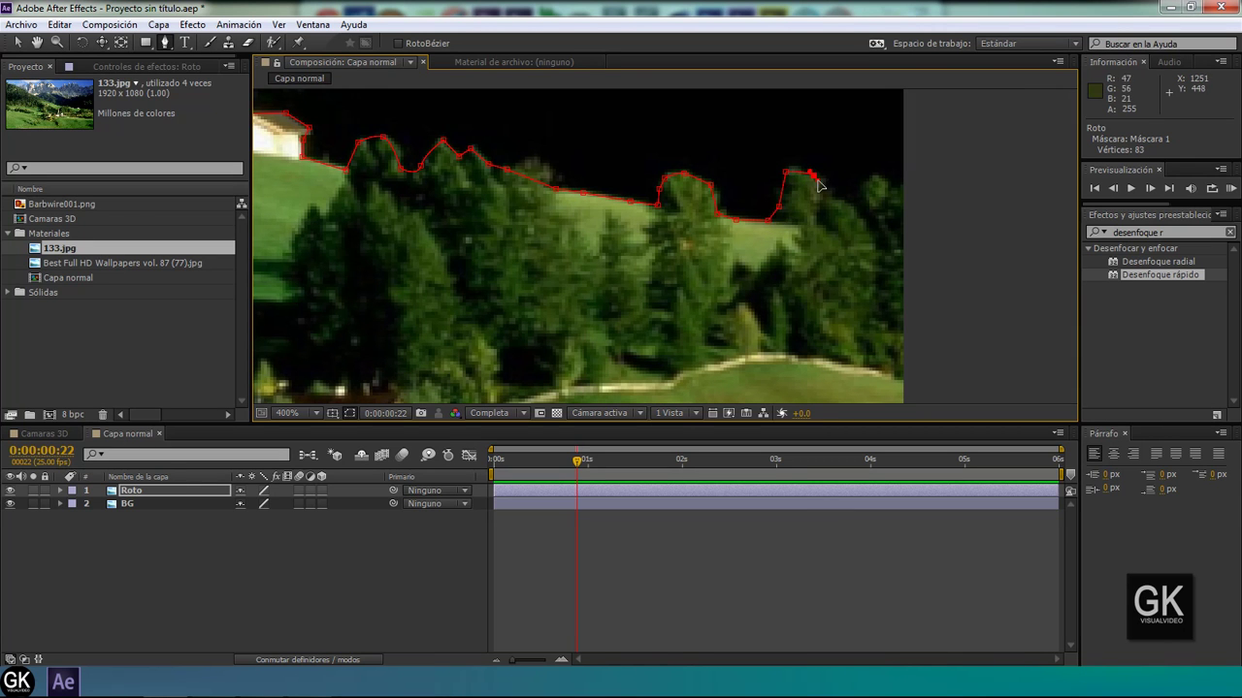
pyautogui.click(820, 203)
pyautogui.moveTo(821, 202); pyautogui.dragTo(696, 217)
pyautogui.click(695, 211)
pyautogui.click(716, 220)
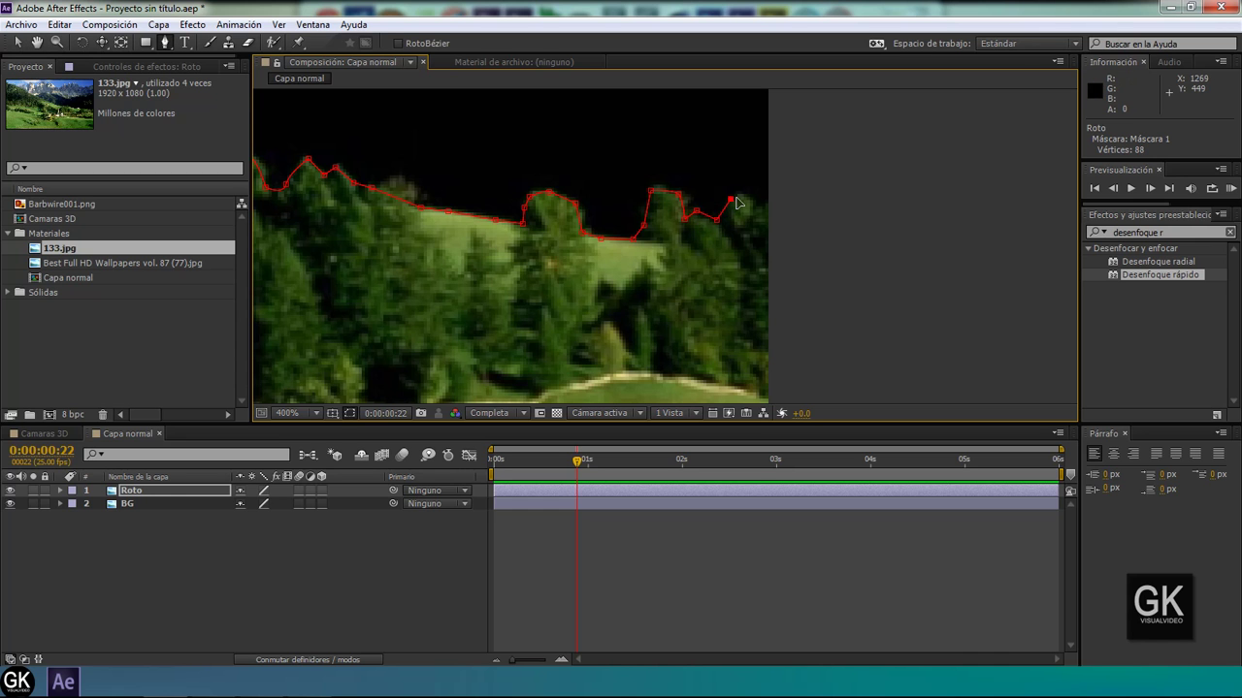
pyautogui.click(780, 208)
pyautogui.scroll(-3, 704, 263)
# - Run the mask around the bottom and left of the frame and close it on the first vertex
pyautogui.scroll(-3, 768, 263)
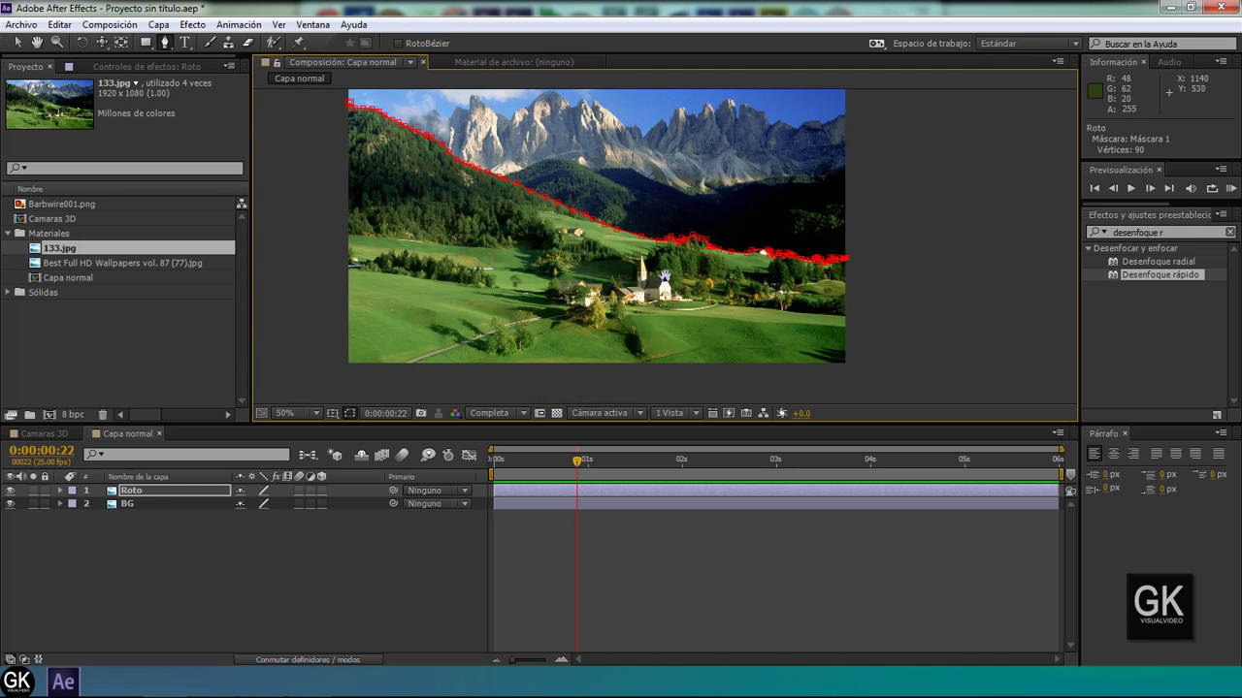
pyautogui.click(876, 338)
pyautogui.click(851, 380)
pyautogui.click(704, 387)
pyautogui.click(558, 387)
pyautogui.click(495, 376)
pyautogui.click(362, 371)
pyautogui.click(331, 328)
pyautogui.click(333, 194)
pyautogui.click(349, 103)
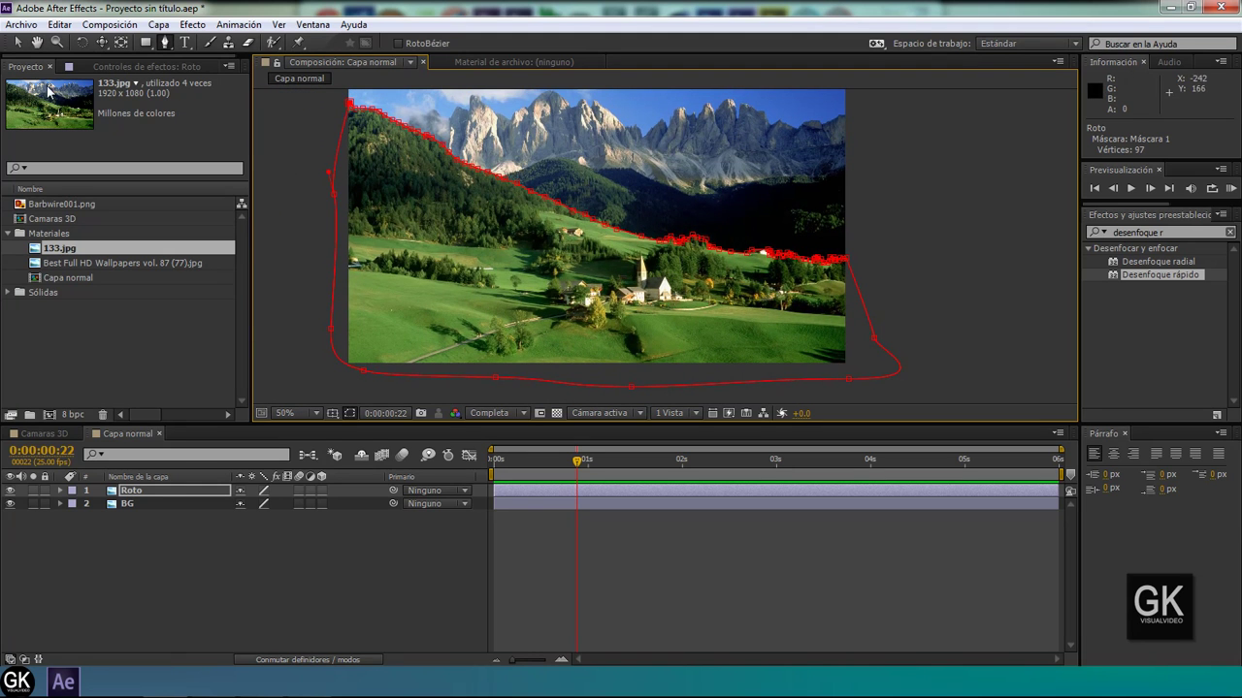
# - Switch to the Selection tool, hide the BG layer and select the Roto layer
pyautogui.click(17, 43)
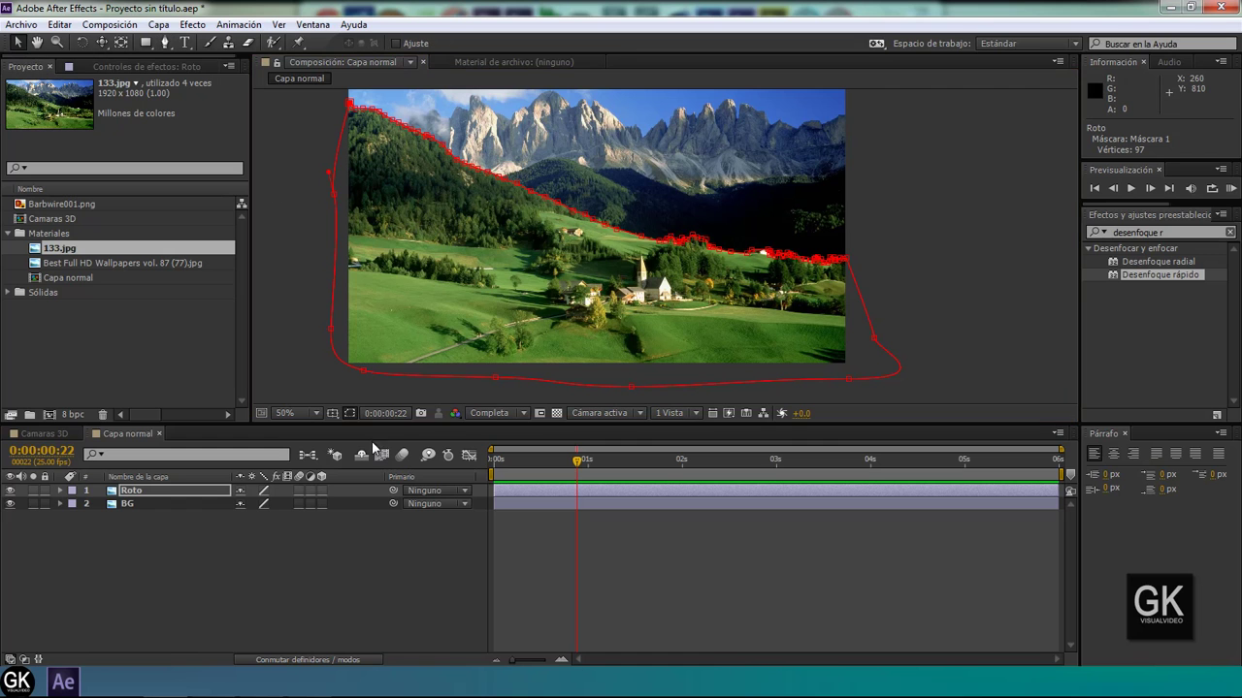
pyautogui.click(12, 504)
pyautogui.click(180, 593)
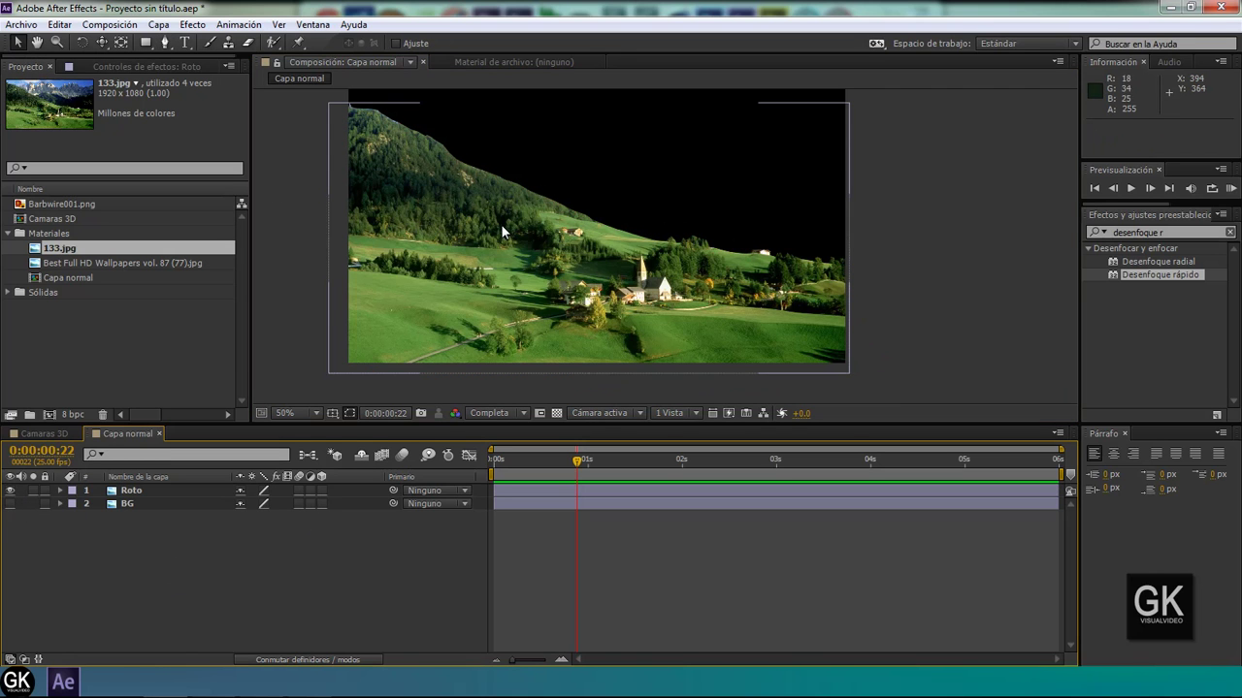
pyautogui.click(134, 490)
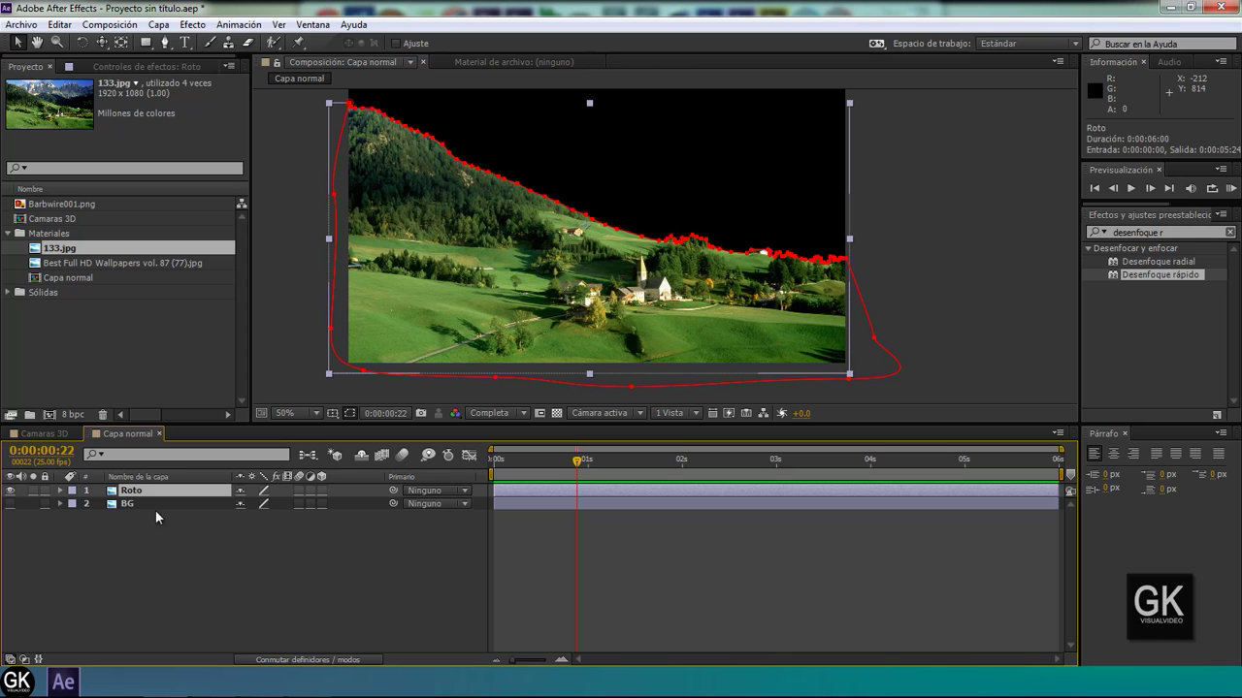
# - Give Máscara 1 a 20-pixel feather for a soft ridge edge
pyautogui.press('f')
pyautogui.moveTo(255, 519); pyautogui.dragTo(287, 519)
pyautogui.click(195, 506)
pyautogui.click(171, 501)
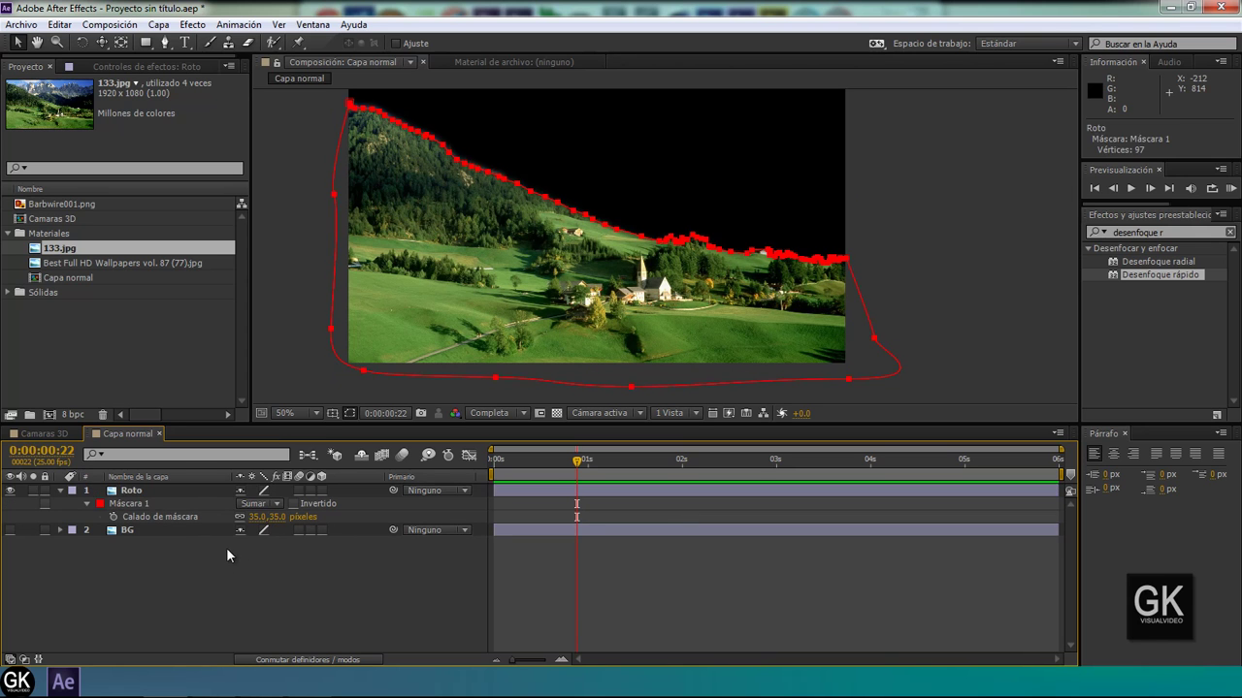
pyautogui.click(226, 547)
pyautogui.click(136, 490)
pyautogui.click(289, 570)
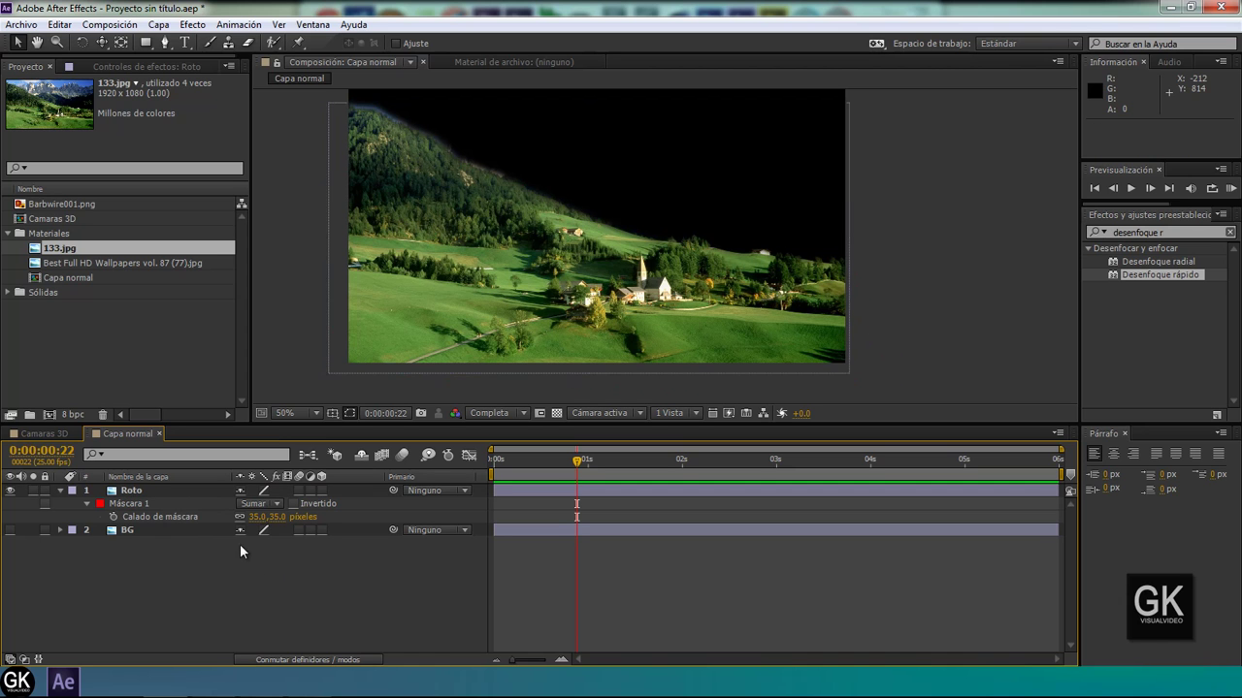
pyautogui.moveTo(260, 517); pyautogui.dragTo(254, 518)
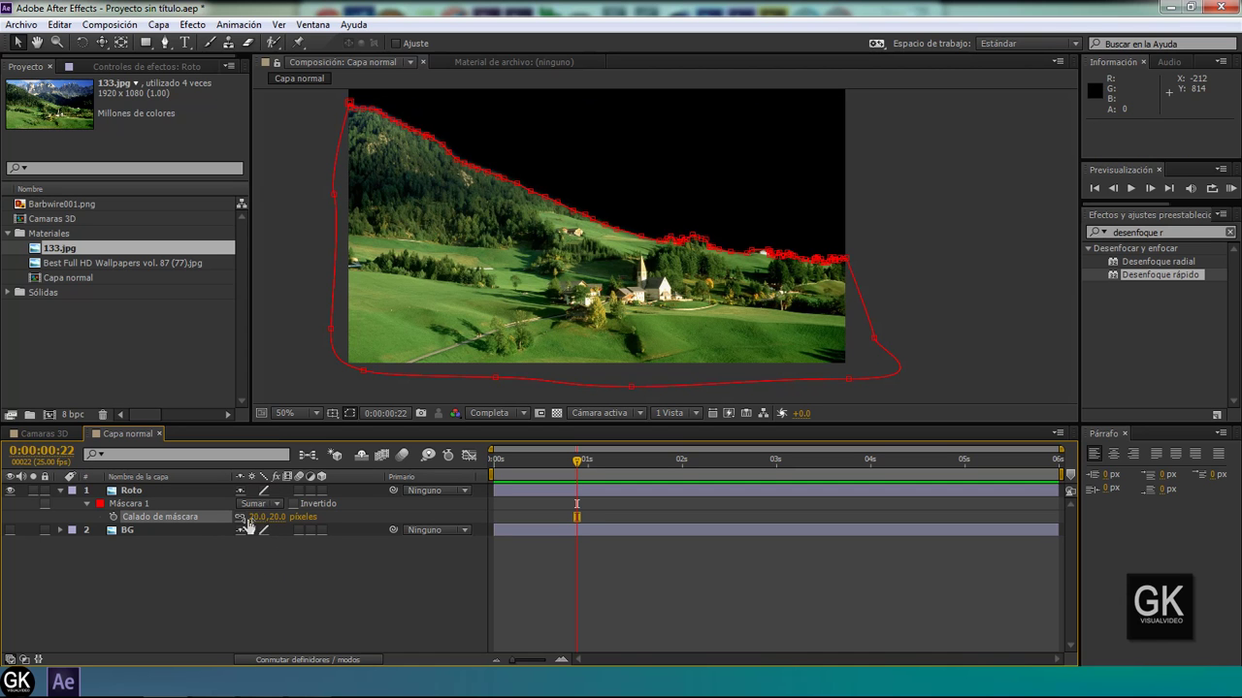
pyautogui.click(330, 407)
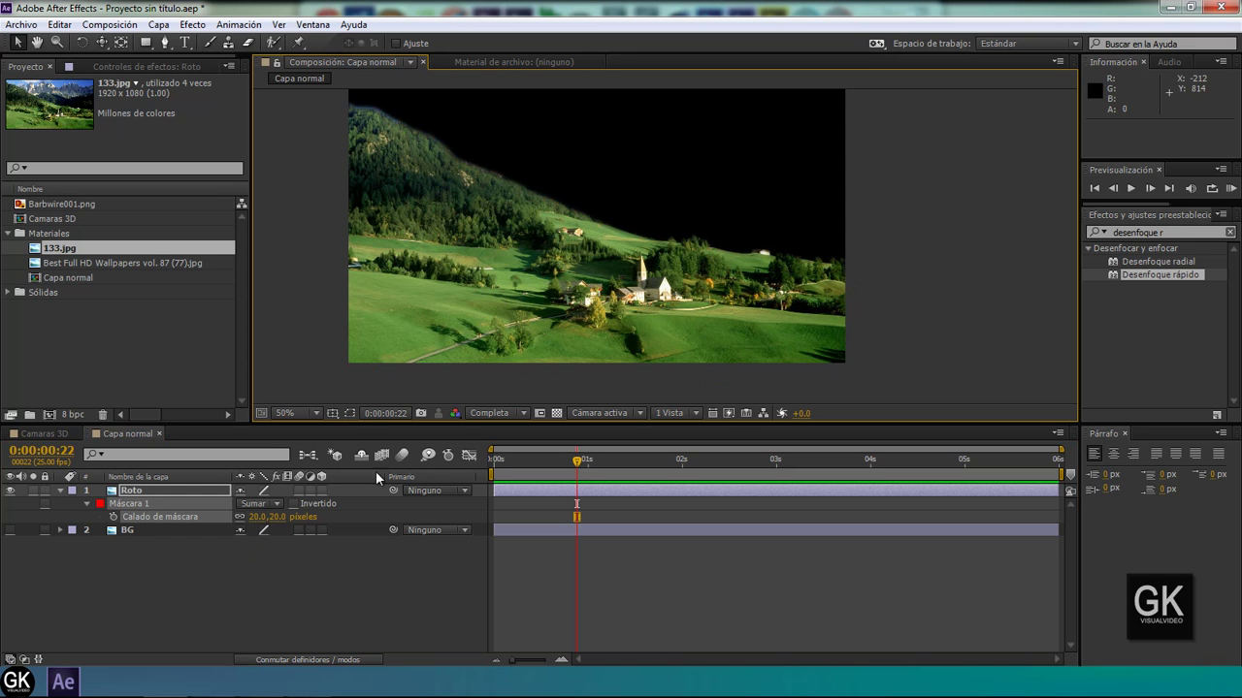
# - Deselect the Roto layer and turn the BG layer's visibility back on
pyautogui.click(350, 414)
pyautogui.click(152, 561)
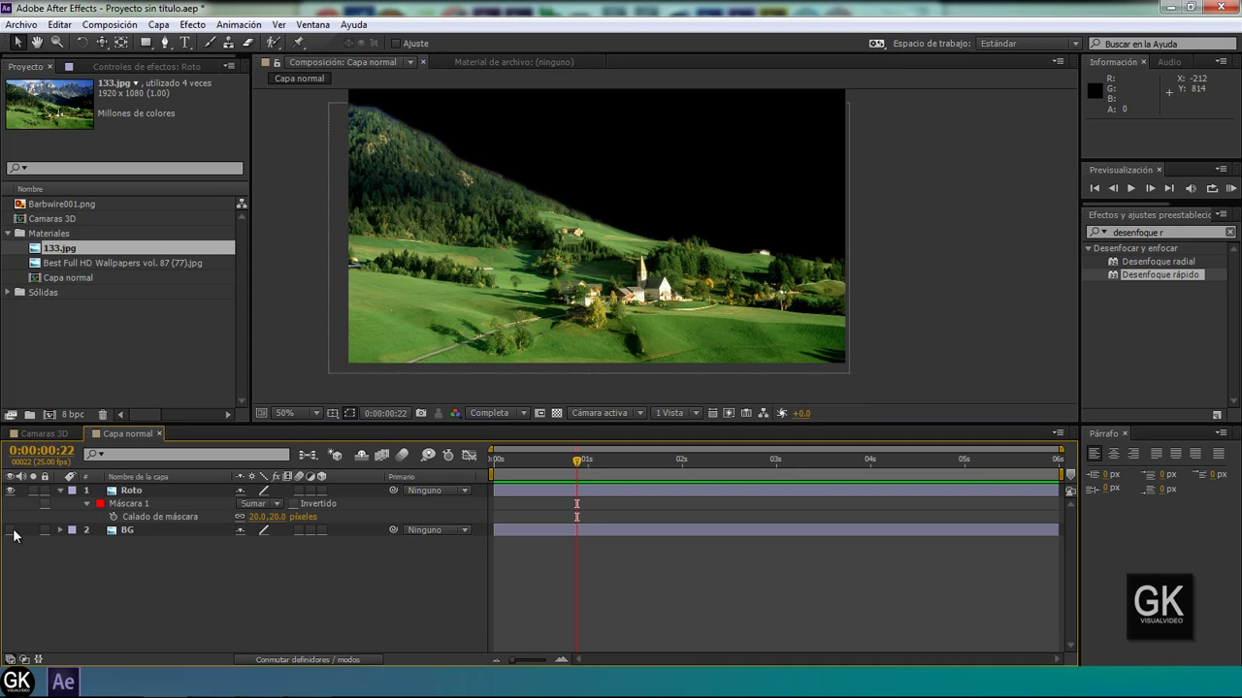
pyautogui.click(11, 529)
# - Collapse the mask properties, duplicate BG and rename the copy Roto
pyautogui.click(65, 494)
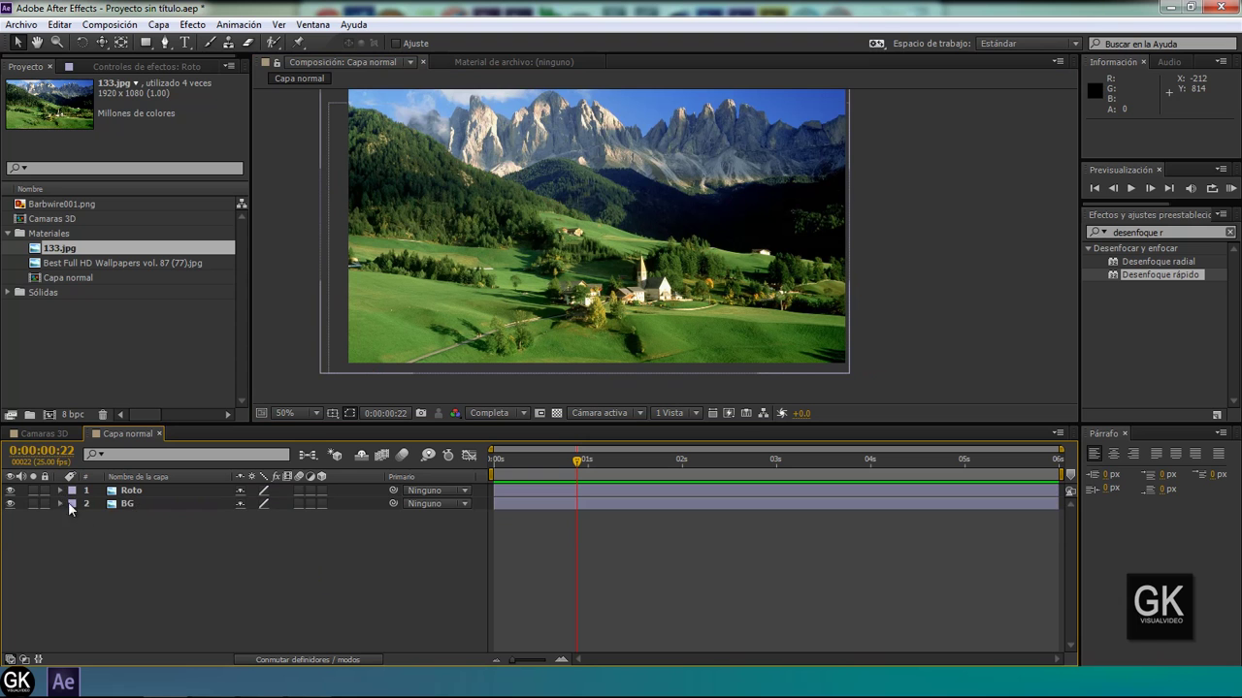
pyautogui.click(108, 507)
pyautogui.hotkey('ctrl', 'd')
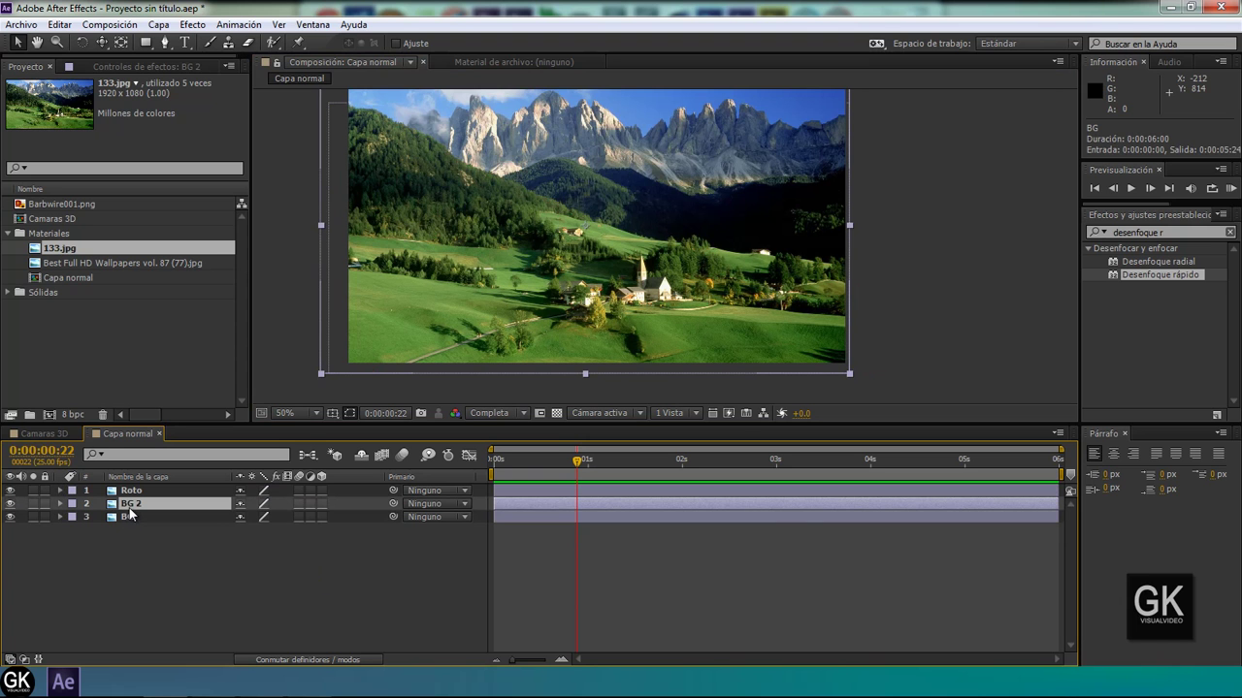
pyautogui.rightClick(136, 506)
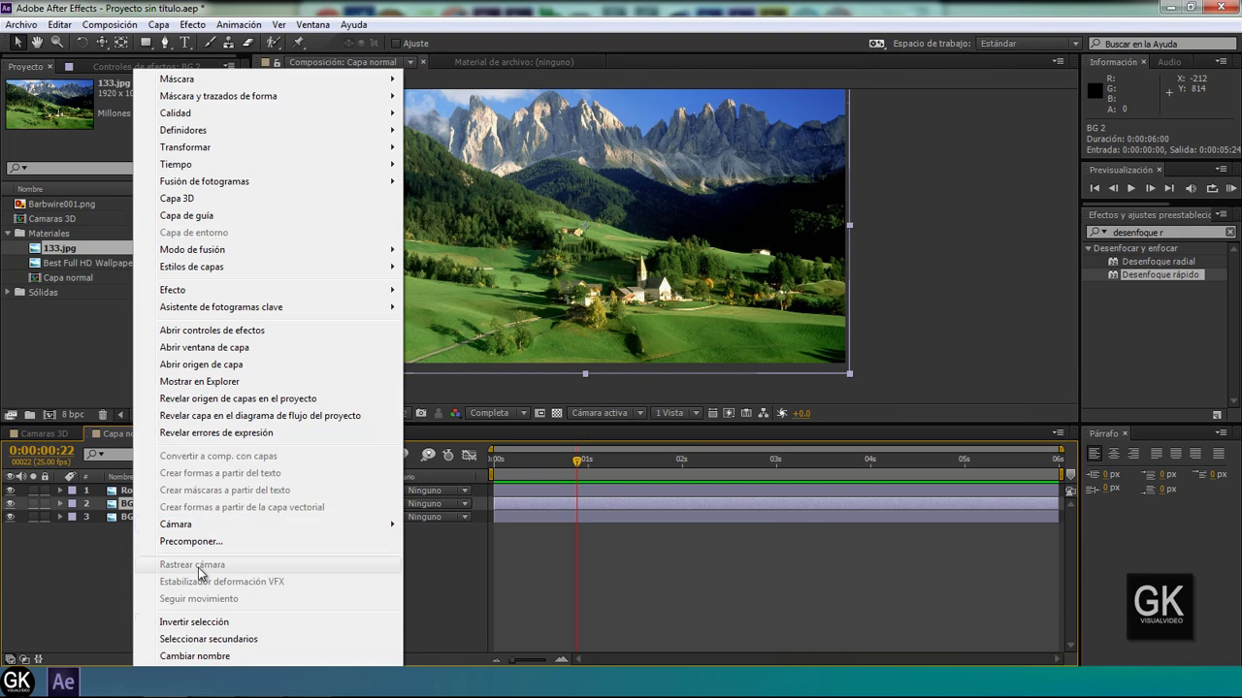
pyautogui.click(272, 656)
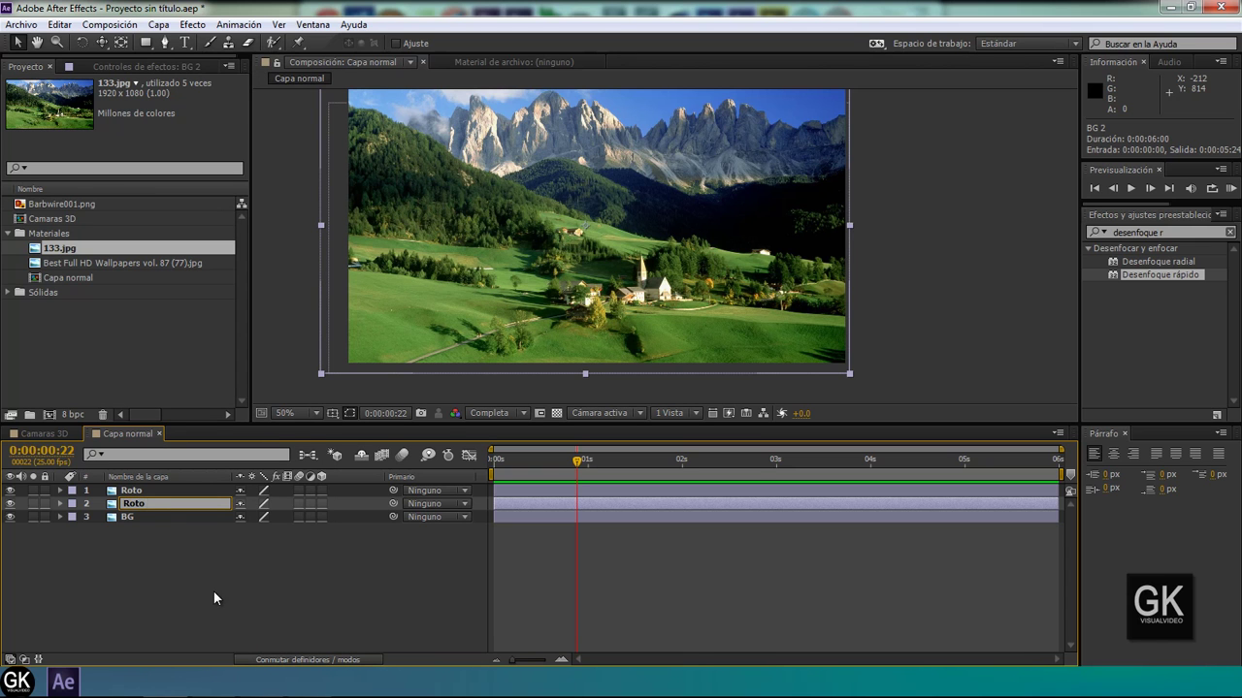
pyautogui.click(166, 505)
# - Rename the top layer Roto 2 and the copy below it Roto 1
pyautogui.keyDown('shift'); pyautogui.click(136, 491); pyautogui.keyUp('shift')
pyautogui.rightClick(135, 491)
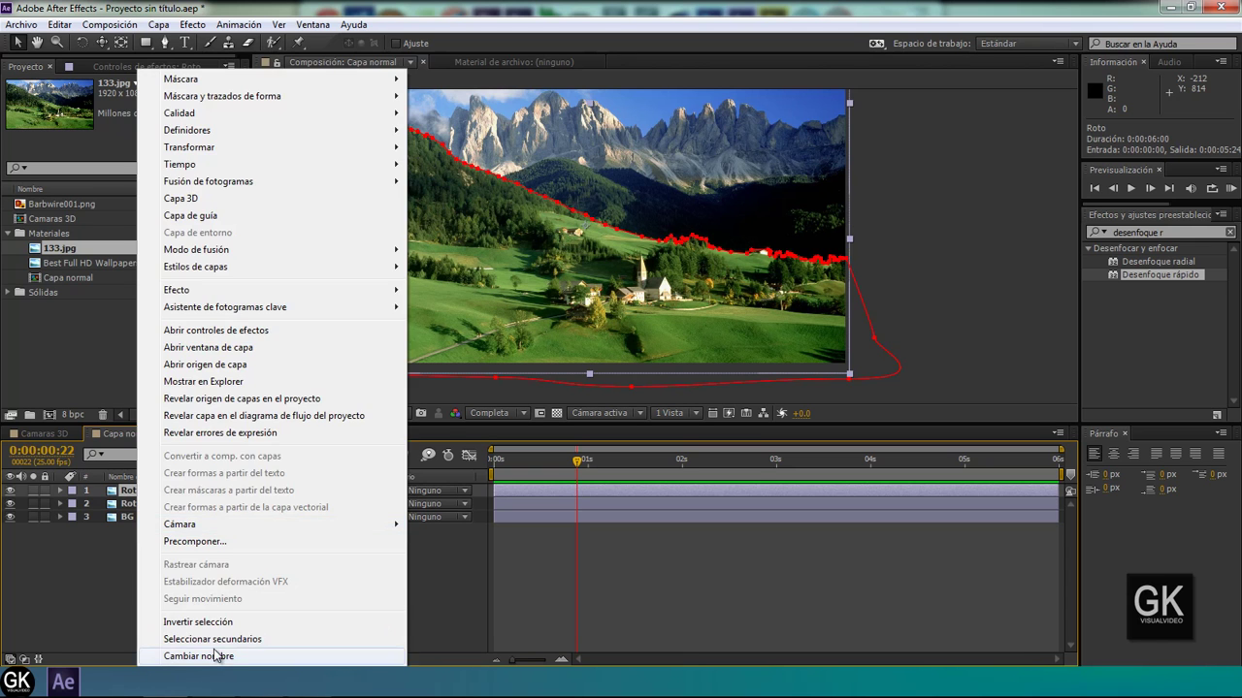
pyautogui.click(216, 656)
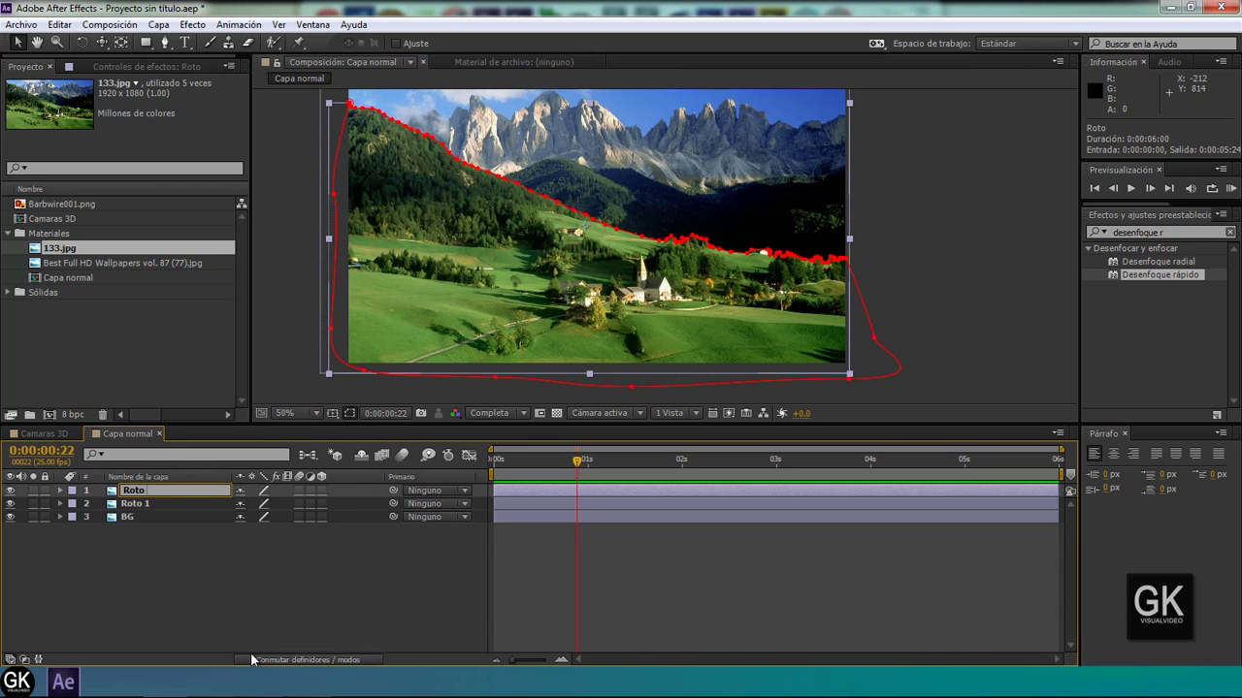
pyautogui.click(174, 490)
pyautogui.write('2')
pyautogui.click(156, 544)
pyautogui.click(135, 491)
pyautogui.click(139, 506)
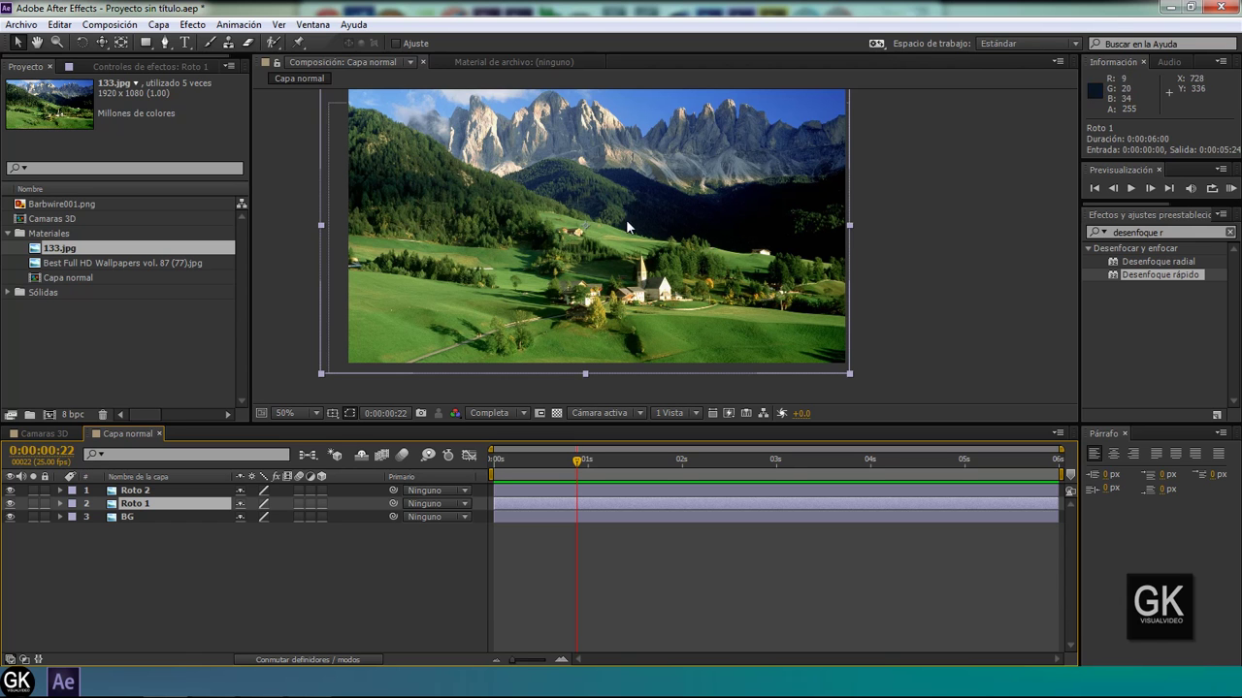
# - Select Roto 1 and zoom the Composition viewer to 200% over the forested ridge
pyautogui.click(164, 491)
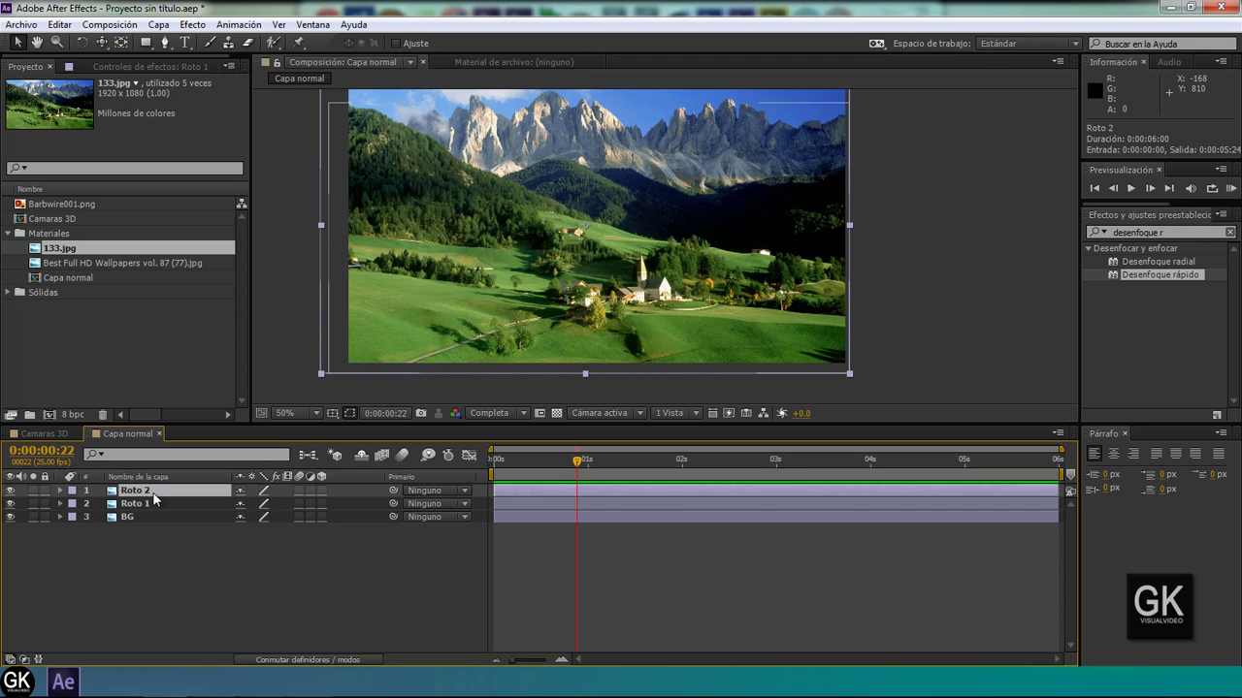
pyautogui.click(413, 548)
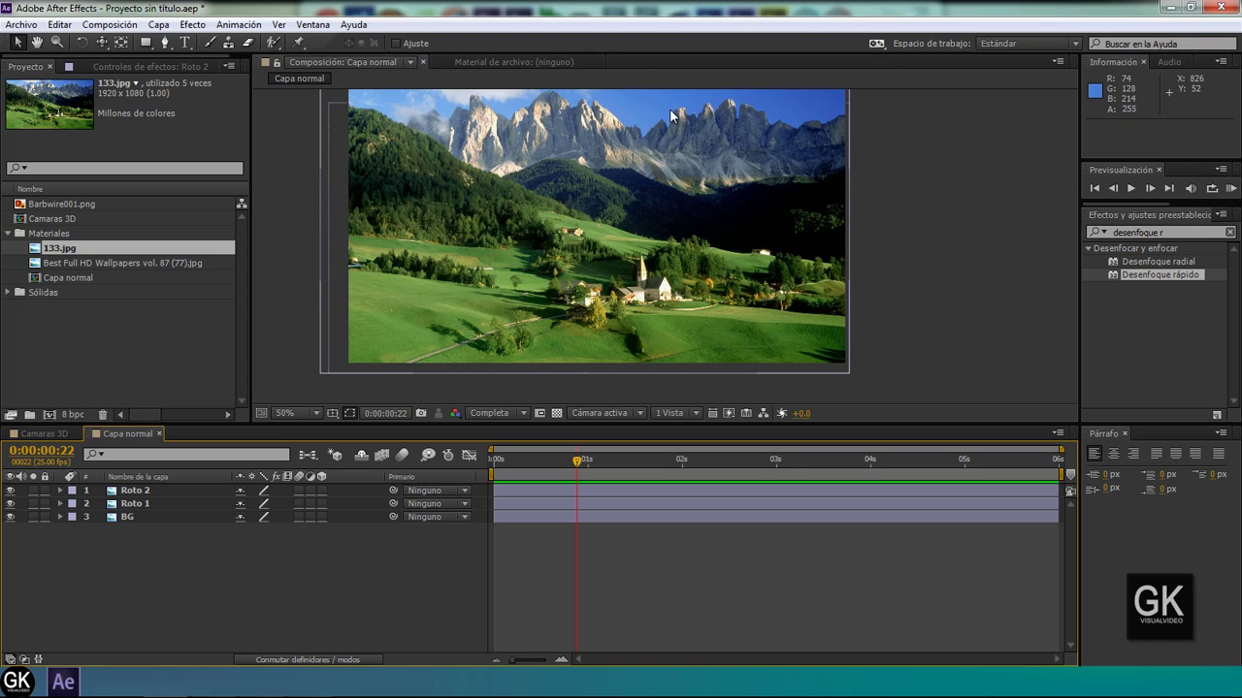
pyautogui.click(119, 505)
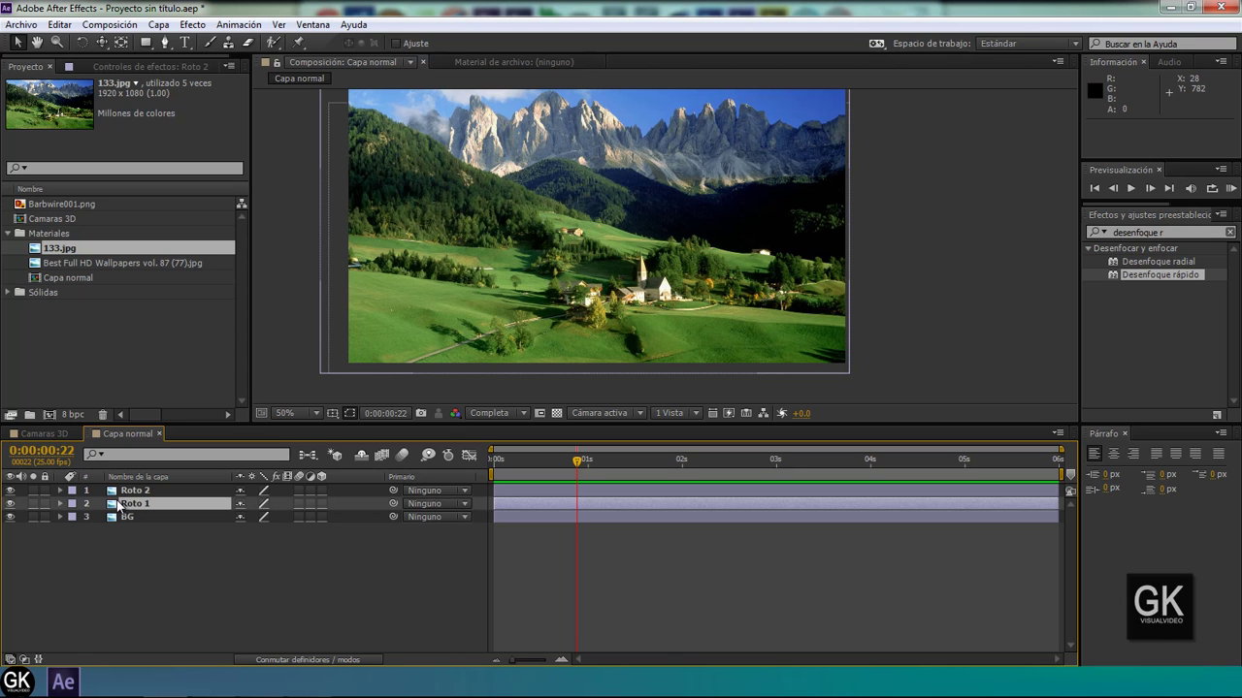
pyautogui.click(136, 491)
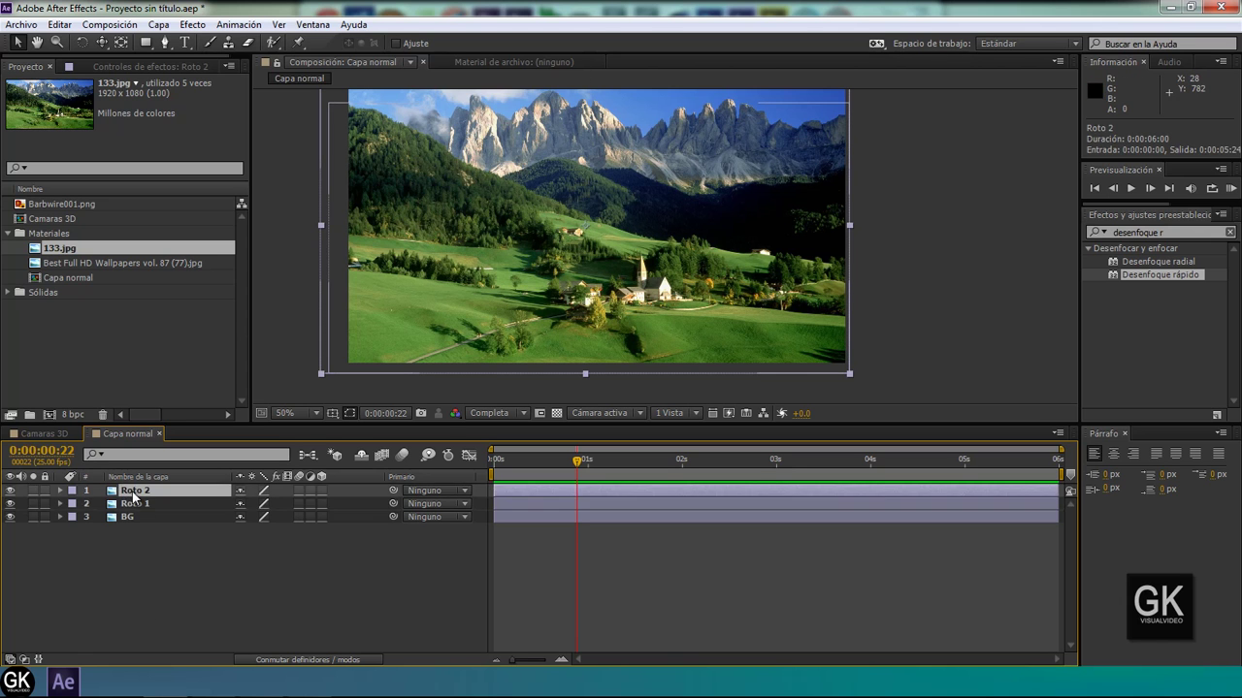
pyautogui.click(136, 504)
pyautogui.scroll(2, 557, 252)
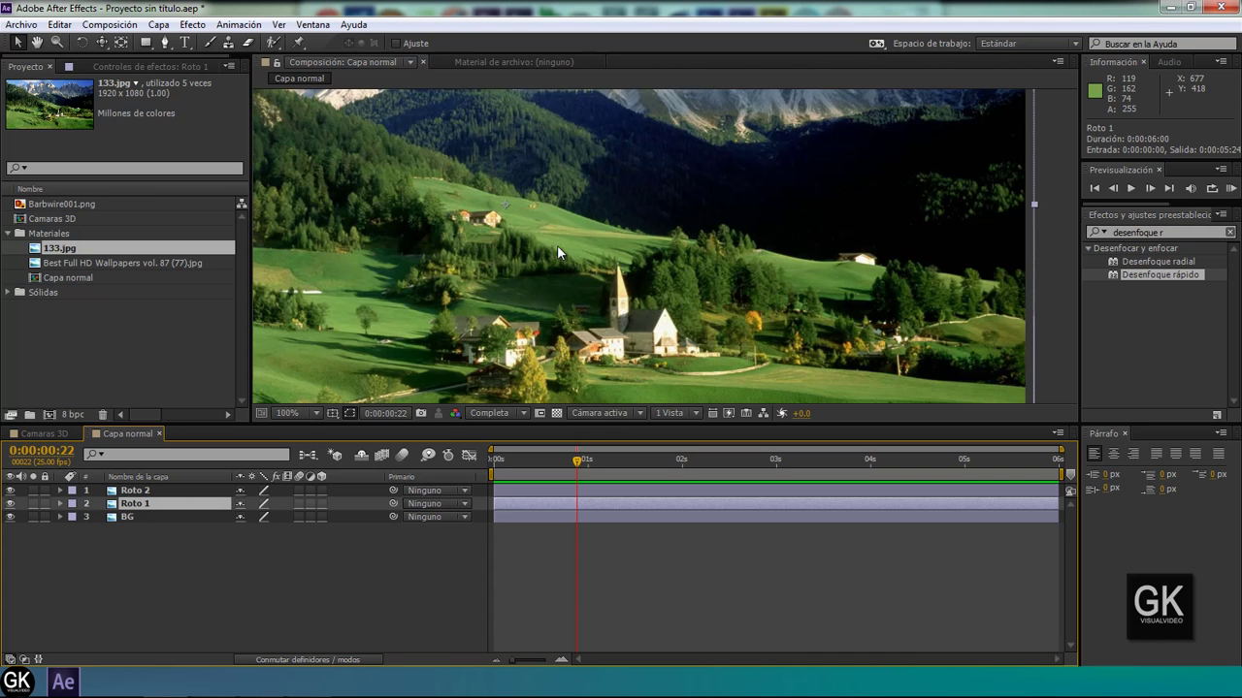
pyautogui.scroll(3, 522, 203)
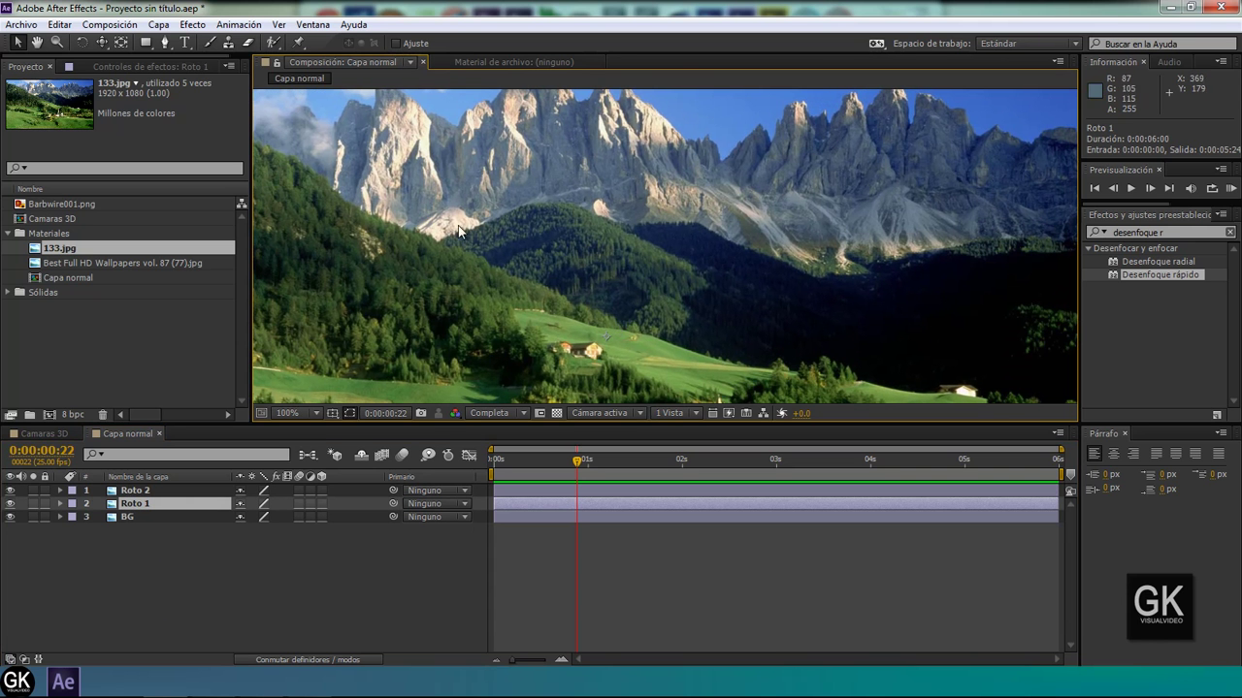
pyautogui.scroll(1, 526, 284)
pyautogui.scroll(2, 435, 271)
pyautogui.scroll(1, 582, 282)
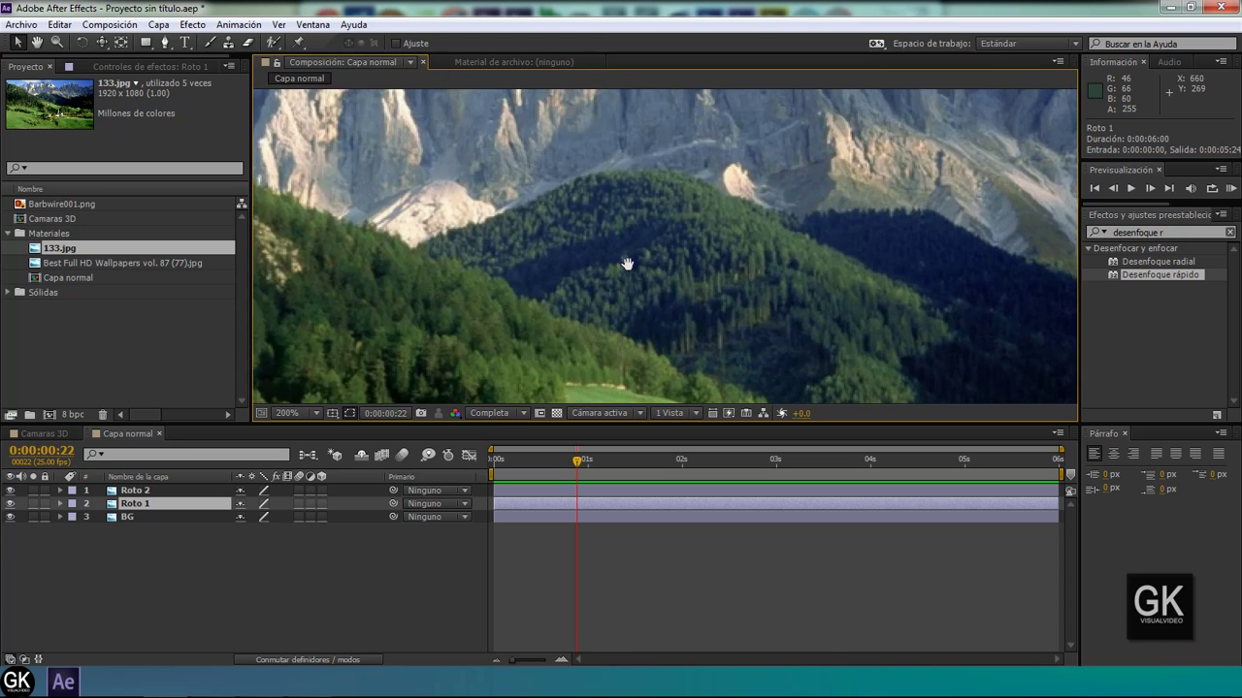
# - Start Roto 1's Máscara 1 with the Pen tool, placing points along the forested ridge
pyautogui.click(164, 43)
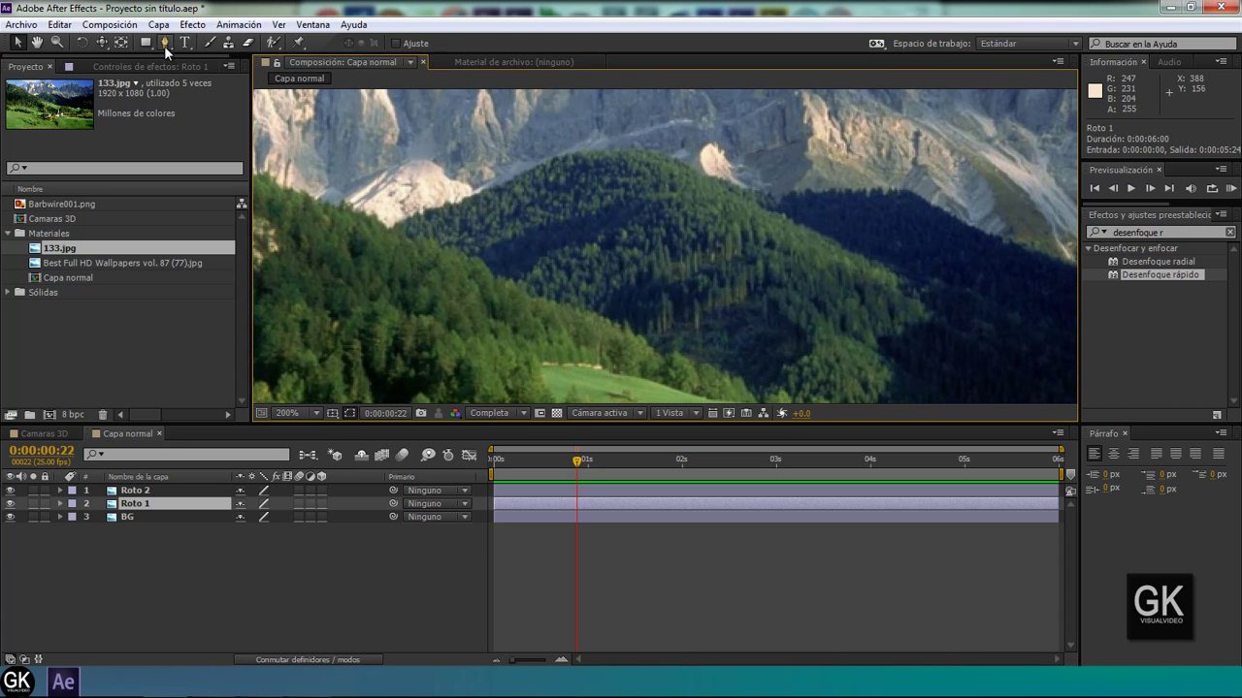
pyautogui.click(393, 224)
pyautogui.click(521, 179)
pyautogui.click(576, 155)
pyautogui.click(636, 147)
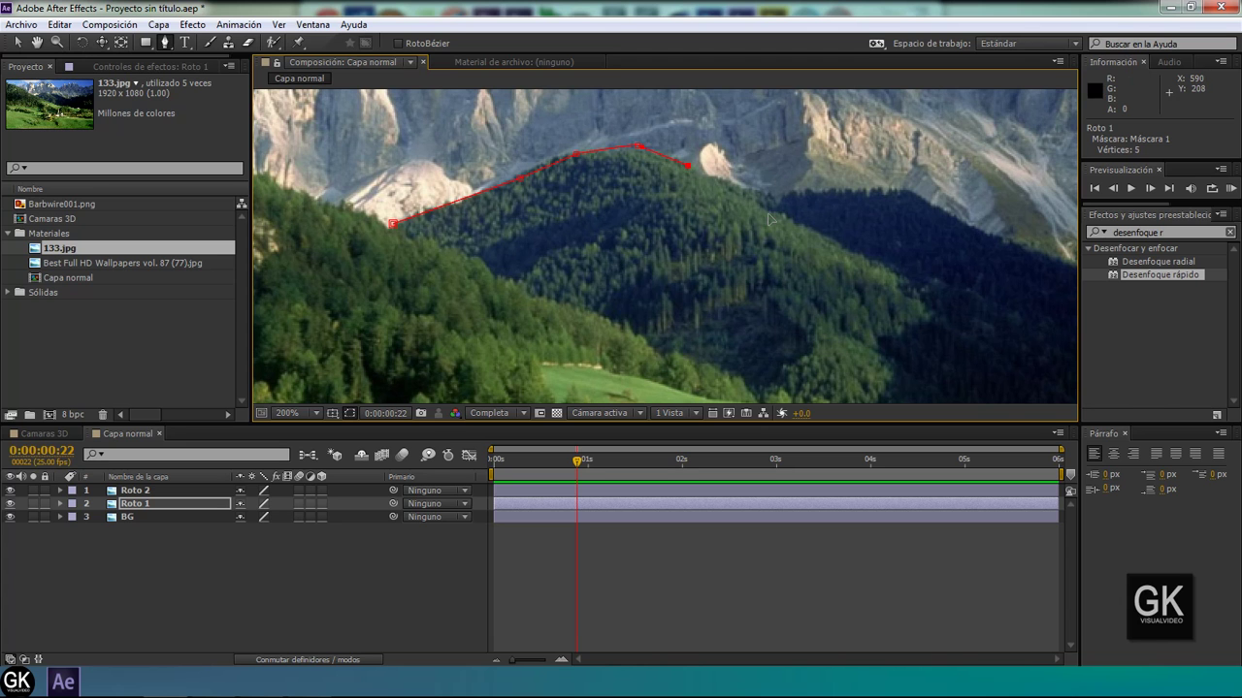
pyautogui.moveTo(759, 206); pyautogui.dragTo(640, 172)
pyautogui.click(643, 159)
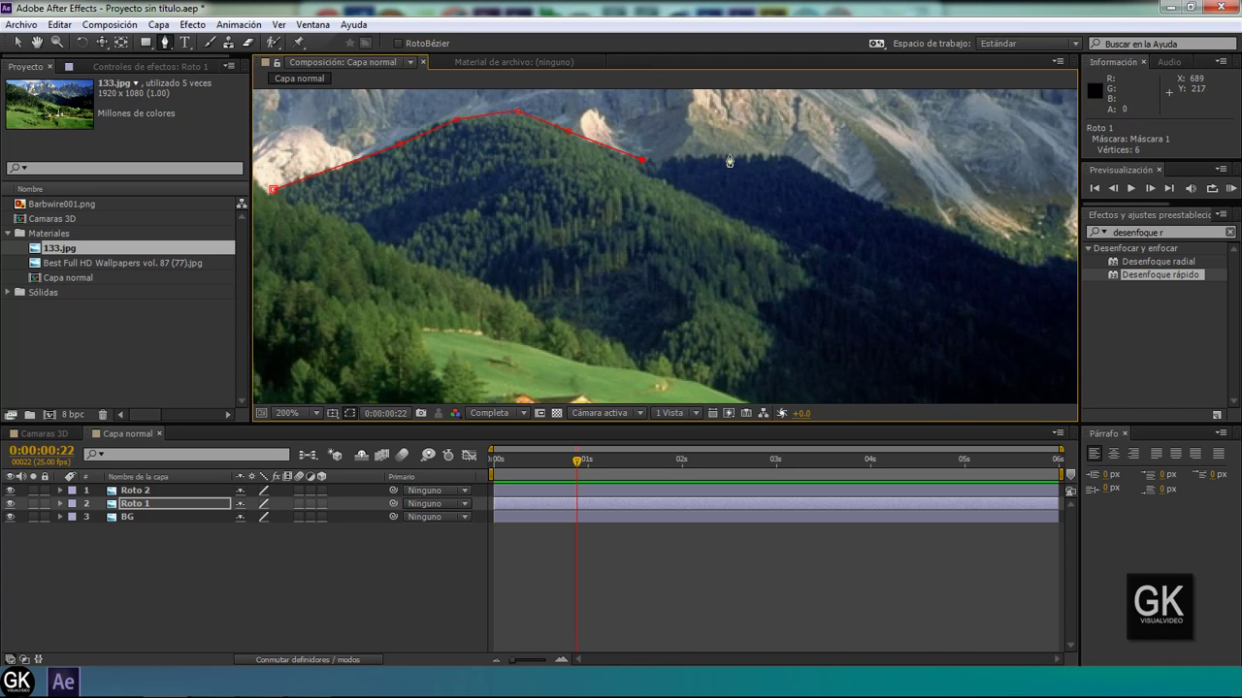
pyautogui.moveTo(822, 183); pyautogui.dragTo(687, 181)
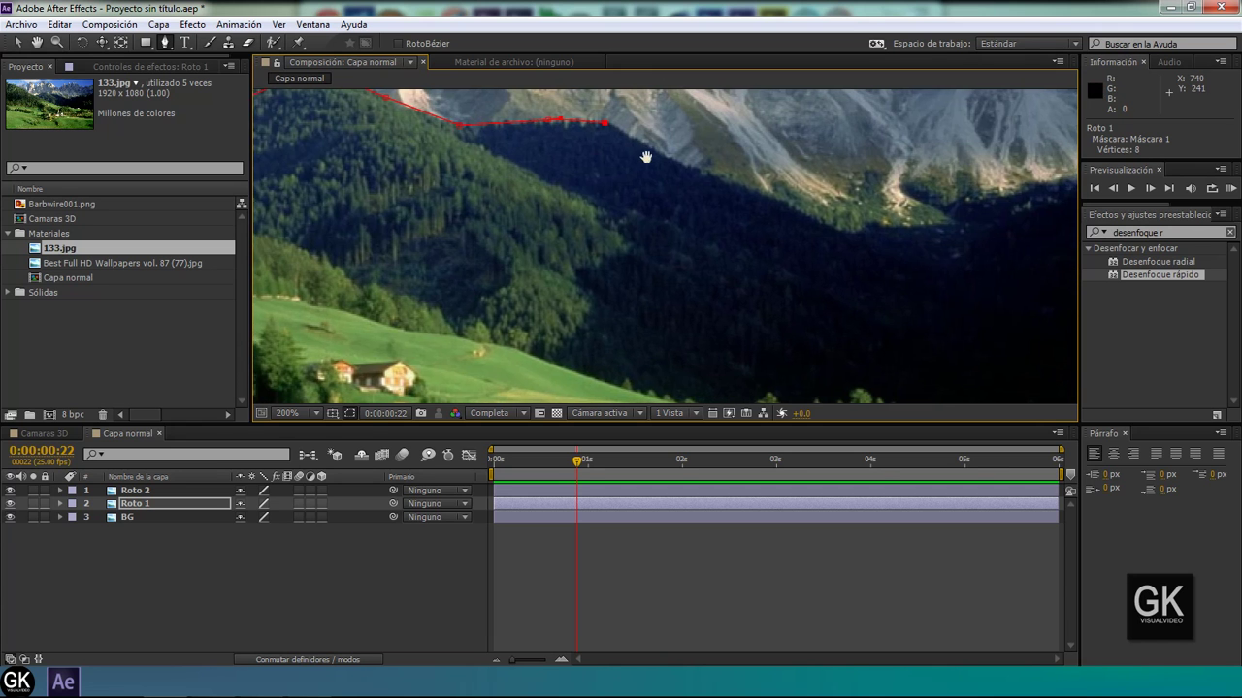
pyautogui.click(771, 207)
pyautogui.moveTo(826, 242)
pyautogui.mouseDown()
pyautogui.moveTo(630, 217)
pyautogui.moveTo(715, 221)
pyautogui.mouseUp()
pyautogui.press('h')
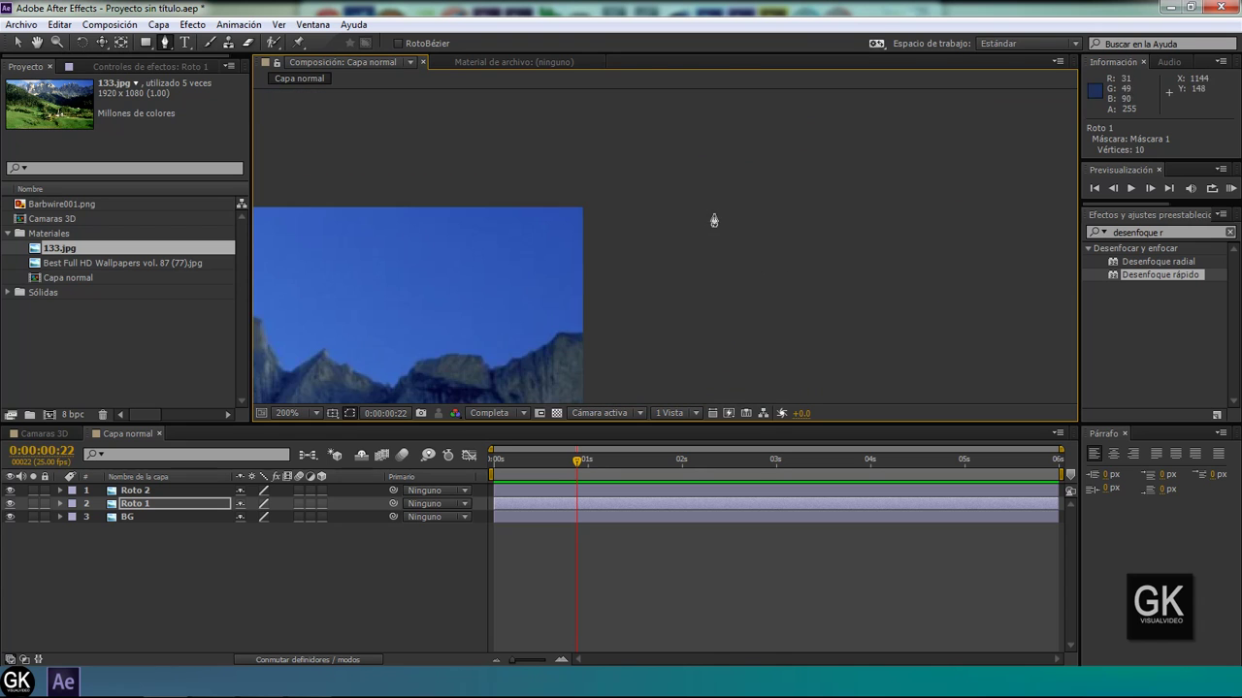
pyautogui.moveTo(738, 320); pyautogui.dragTo(716, 183)
pyautogui.press('g')
pyautogui.moveTo(784, 162); pyautogui.dragTo(648, 214)
# - Extend the mask with more vertices along the ridgeline beneath the peaks
pyautogui.press(',')
pyautogui.press(',')
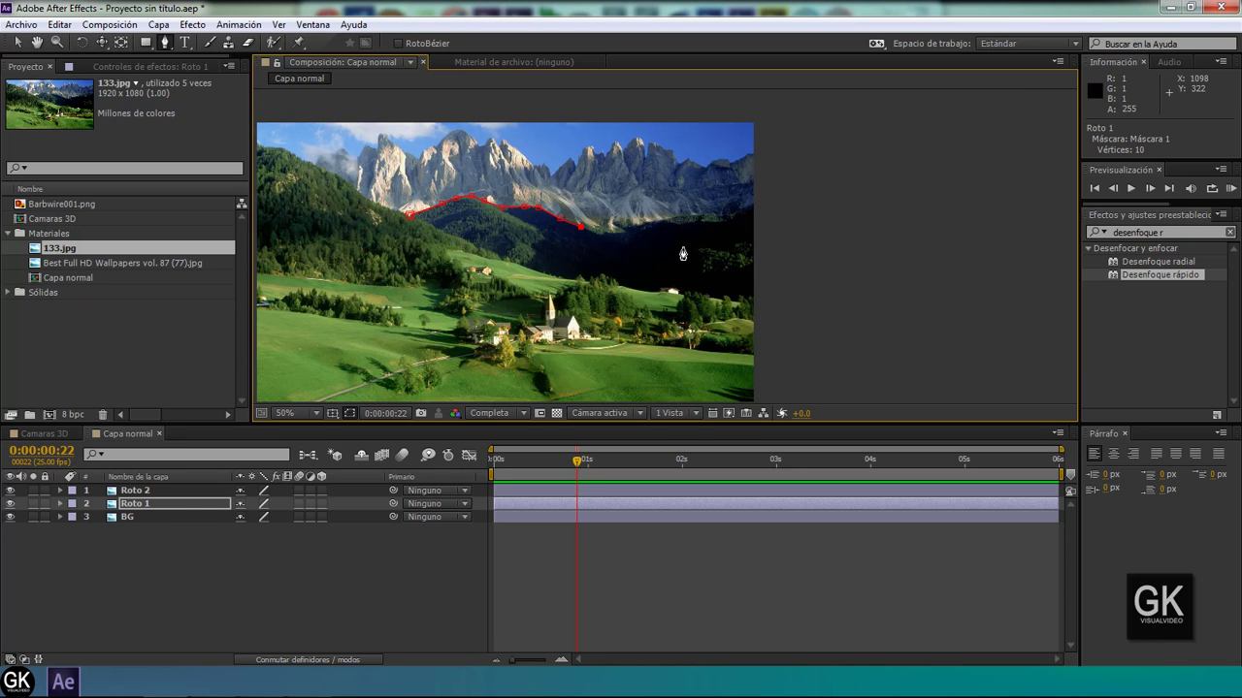
pyautogui.scroll(3, 683, 254)
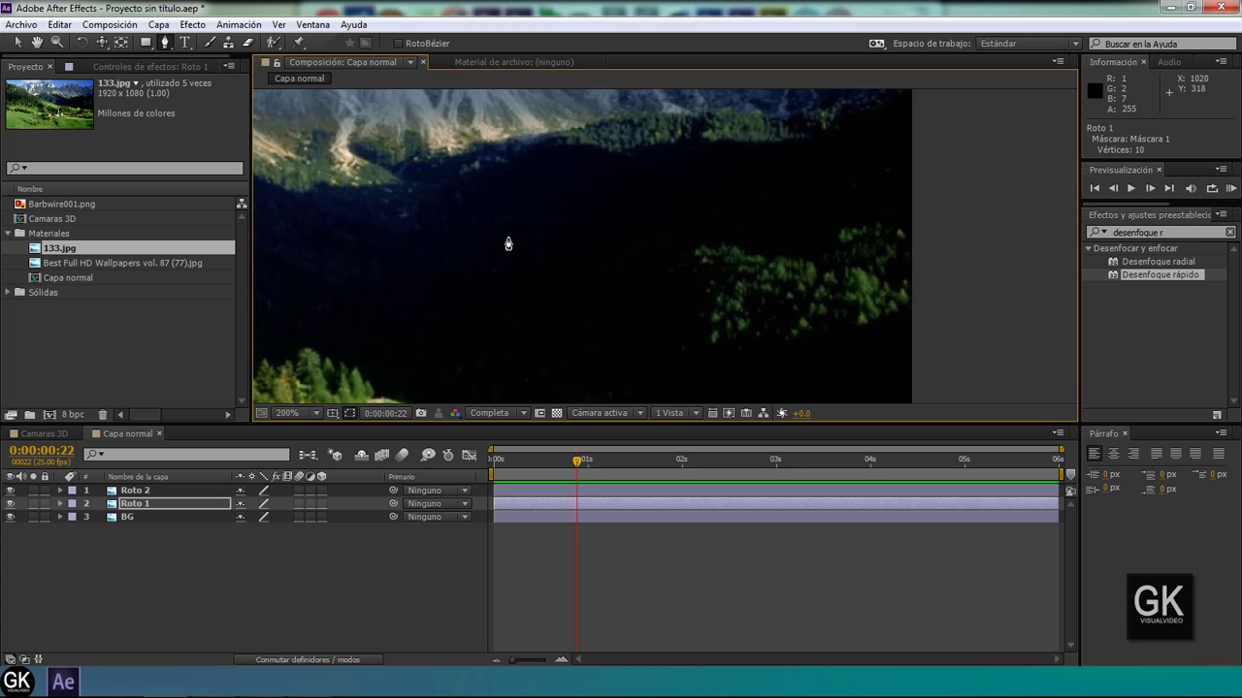
pyautogui.moveTo(514, 233); pyautogui.dragTo(692, 291)
pyautogui.click(524, 237)
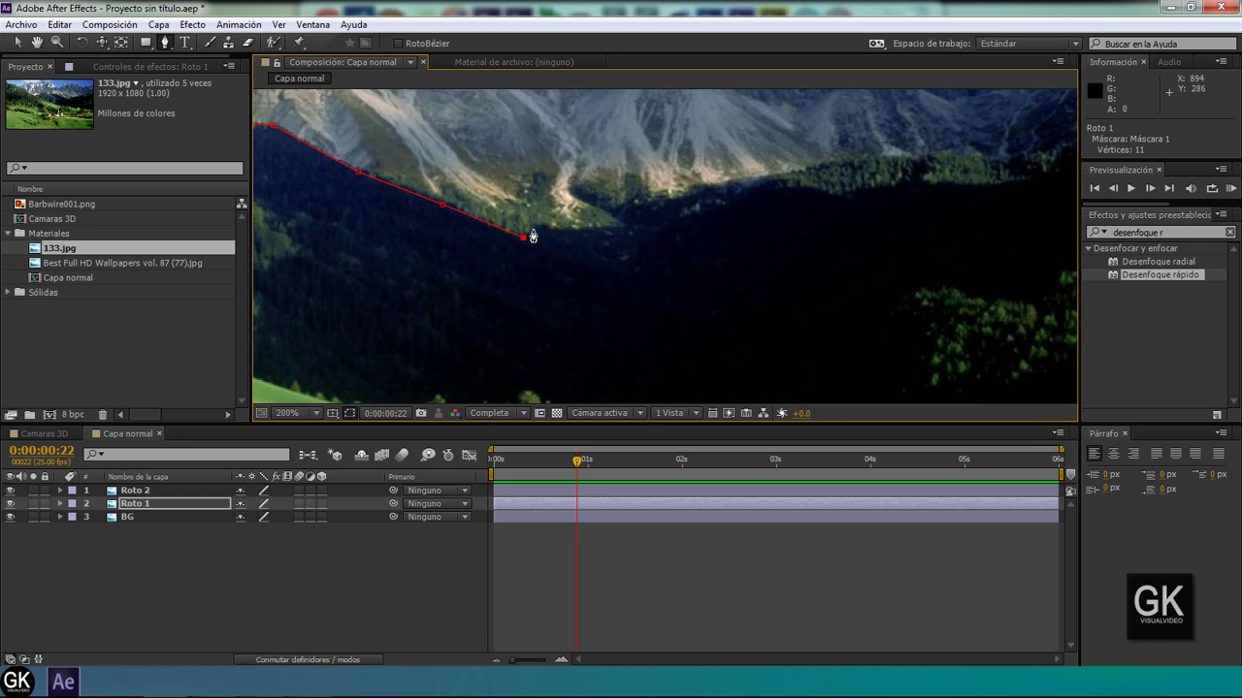
pyautogui.click(574, 230)
pyautogui.click(645, 222)
pyautogui.click(698, 188)
pyautogui.click(795, 172)
pyautogui.click(861, 161)
pyautogui.click(872, 161)
pyautogui.moveTo(877, 235); pyautogui.dragTo(582, 269)
pyautogui.click(640, 190)
pyautogui.click(749, 190)
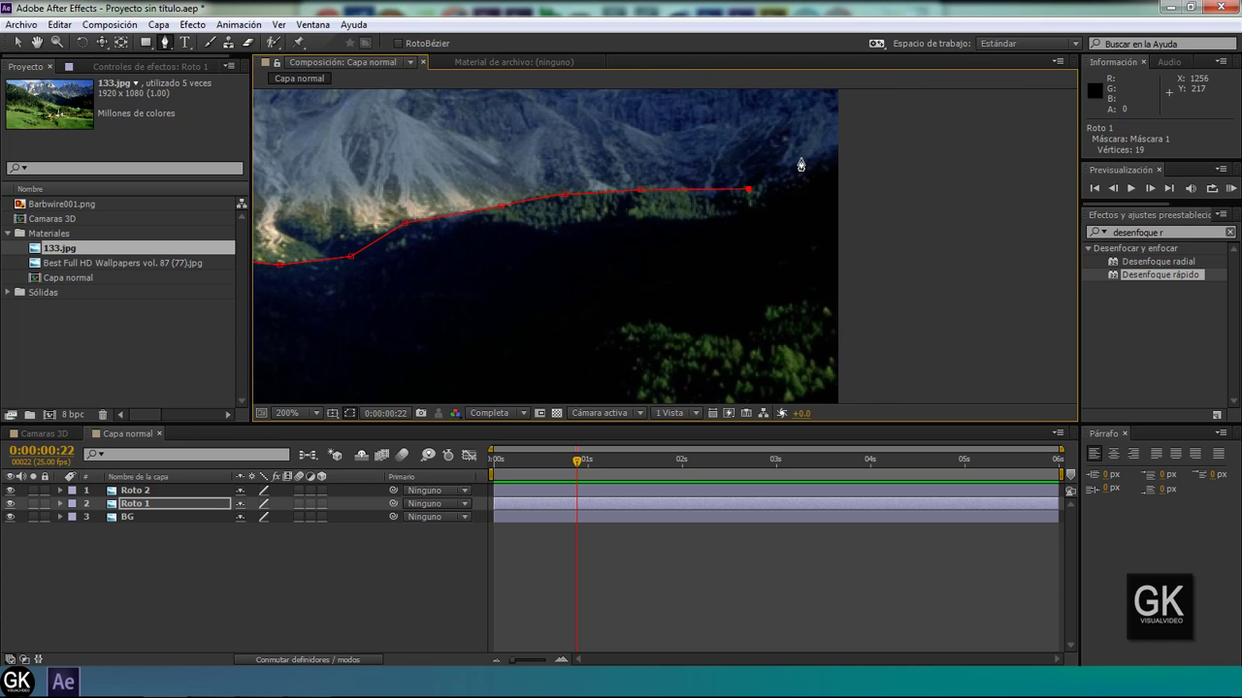
# - Carry the mask down the right edge and back left along the lower treeline
pyautogui.click(854, 161)
pyautogui.click(886, 226)
pyautogui.click(874, 294)
pyautogui.moveTo(719, 288)
pyautogui.mouseDown()
pyautogui.moveTo(721, 170)
pyautogui.moveTo(762, 53)
pyautogui.mouseUp()
pyautogui.click(897, 290)
pyautogui.click(880, 310)
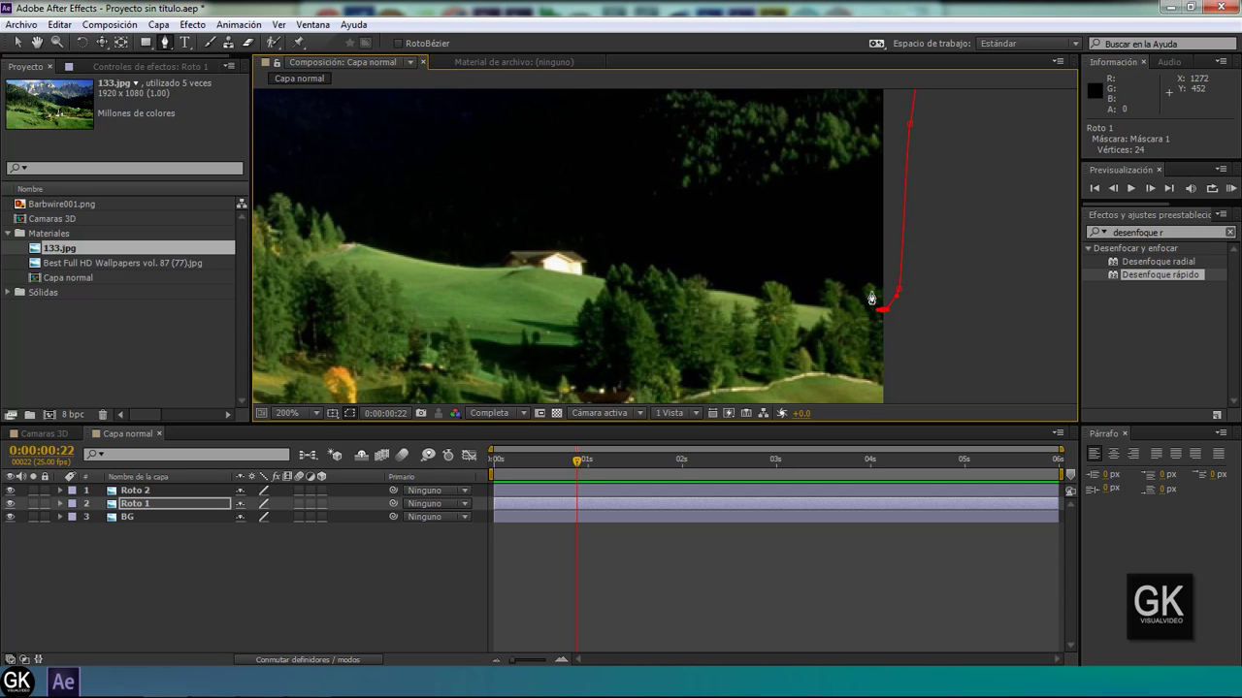
pyautogui.click(879, 282)
pyautogui.click(866, 292)
pyautogui.click(850, 289)
pyautogui.click(833, 279)
pyautogui.click(701, 269)
pyautogui.click(585, 274)
pyautogui.press('space')
pyautogui.click(650, 188)
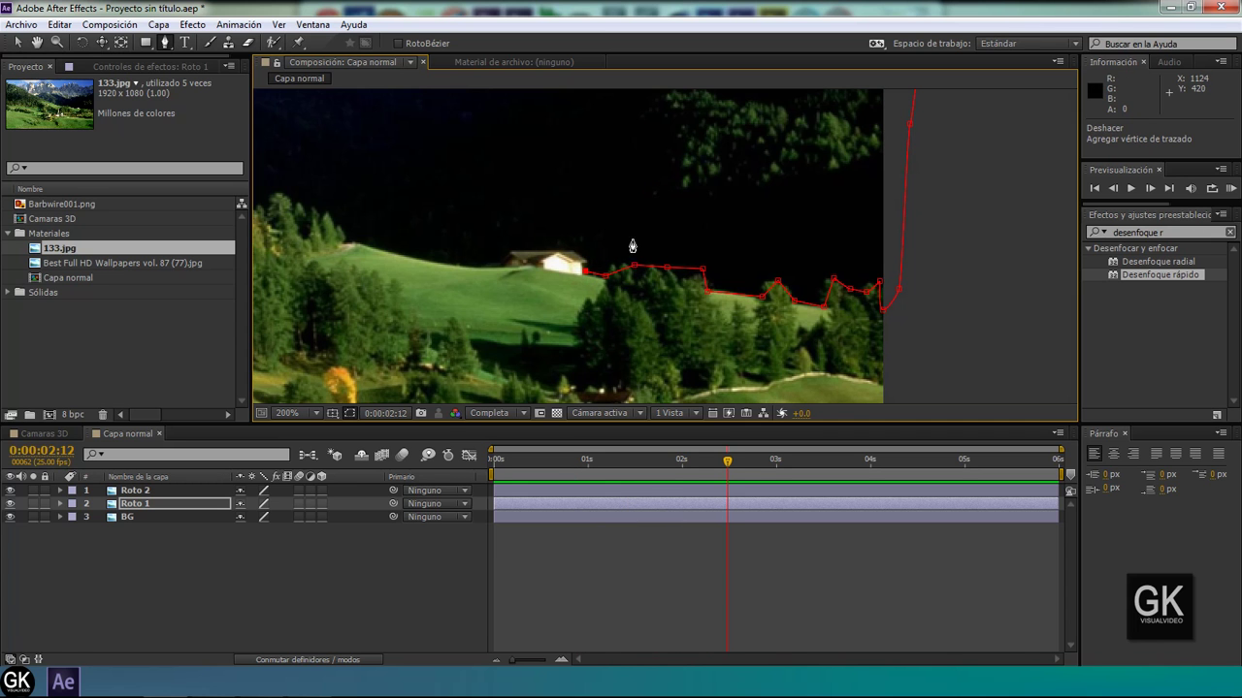
# - Trace the mask around the house and meadow edge, then zoom the viewer out to 100%
pyautogui.scroll(1, 641, 246)
pyautogui.scroll(1, 650, 224)
pyautogui.scroll(1, 669, 191)
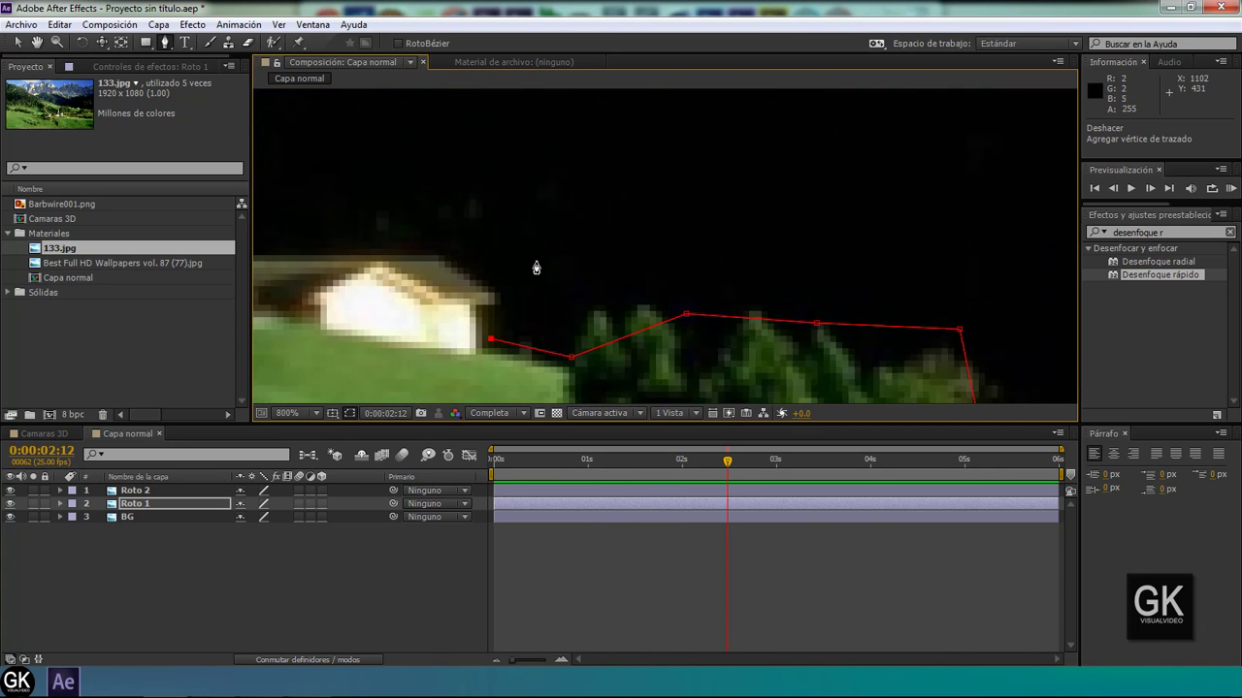
pyautogui.moveTo(519, 293); pyautogui.dragTo(666, 247)
pyautogui.click(648, 275)
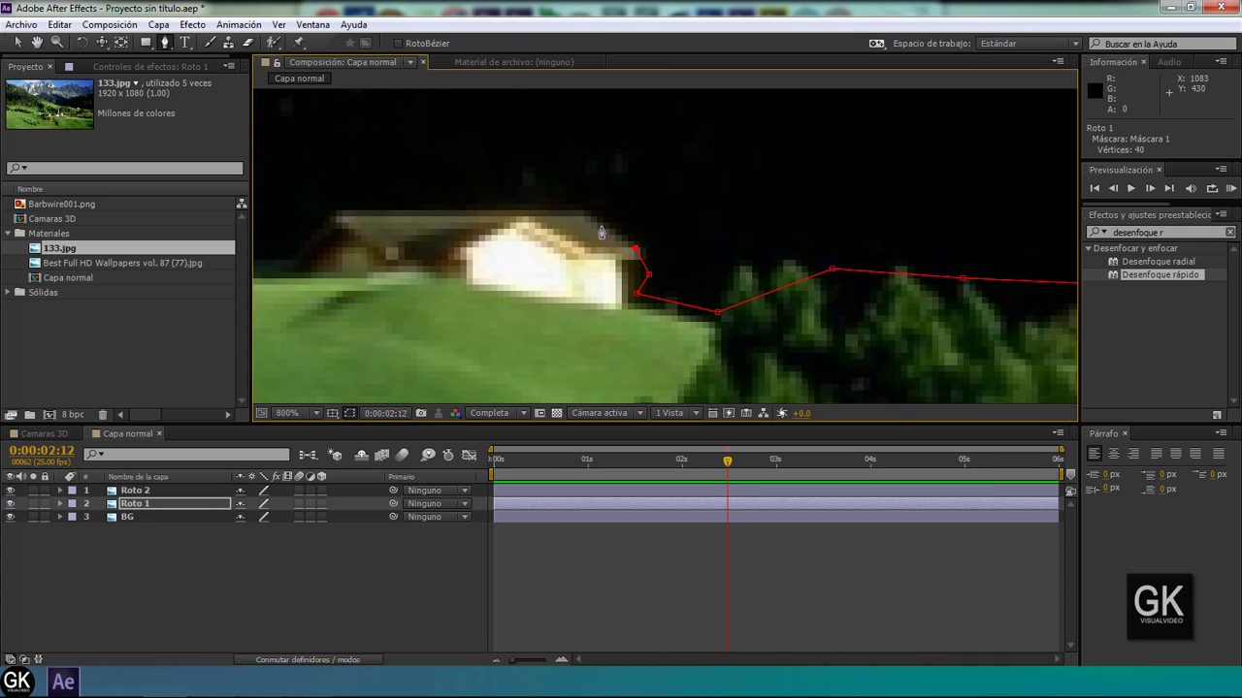
pyautogui.click(339, 216)
pyautogui.moveTo(278, 247); pyautogui.dragTo(632, 285)
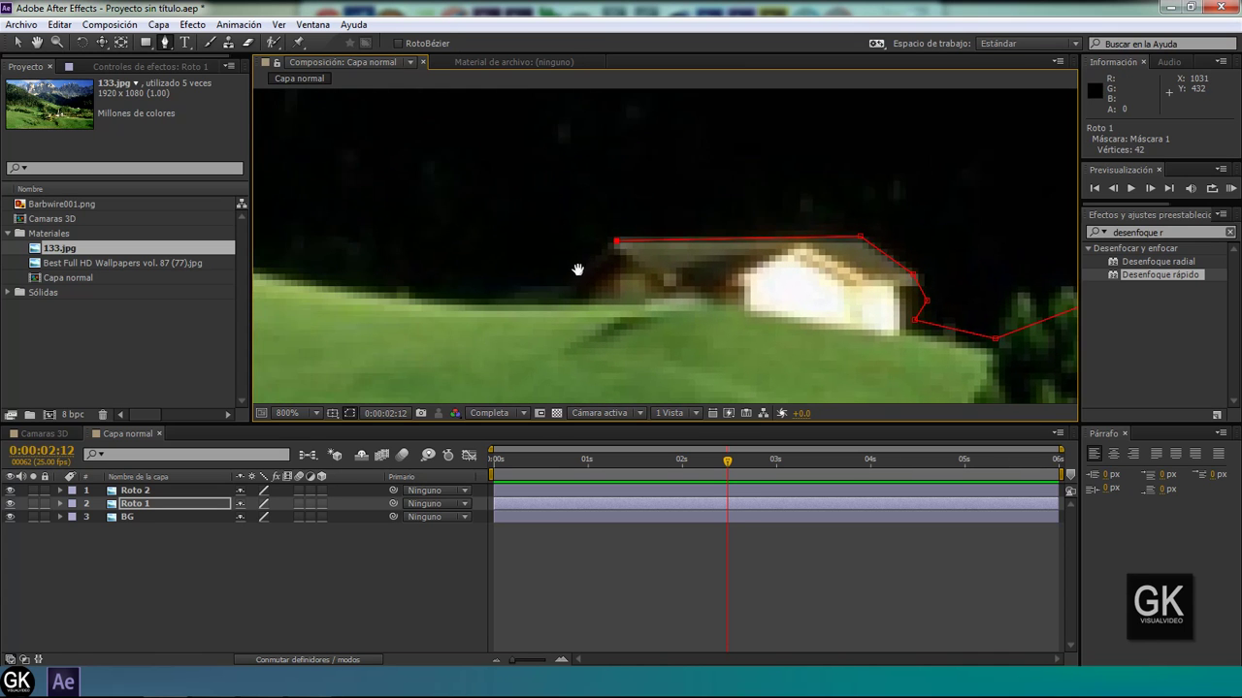
pyautogui.click(623, 315)
pyautogui.moveTo(435, 285)
pyautogui.mouseDown()
pyautogui.moveTo(660, 288)
pyautogui.moveTo(605, 297)
pyautogui.mouseUp()
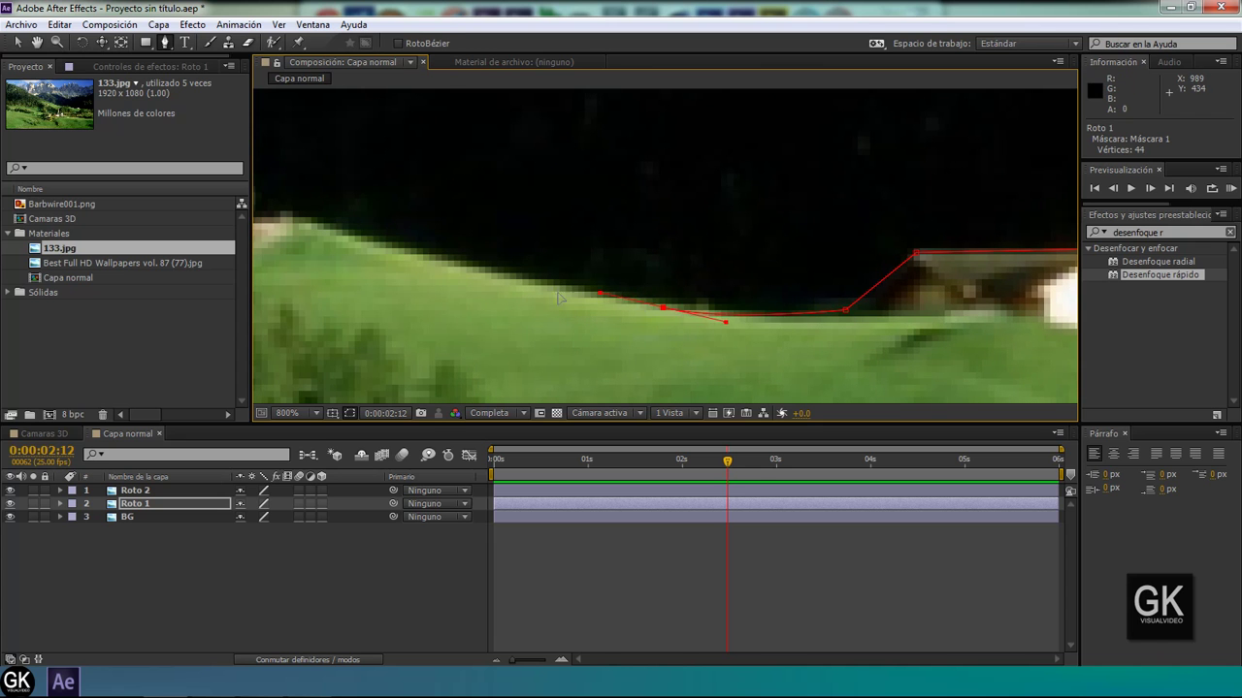
pyautogui.moveTo(483, 297); pyautogui.dragTo(660, 346)
pyautogui.click(592, 302)
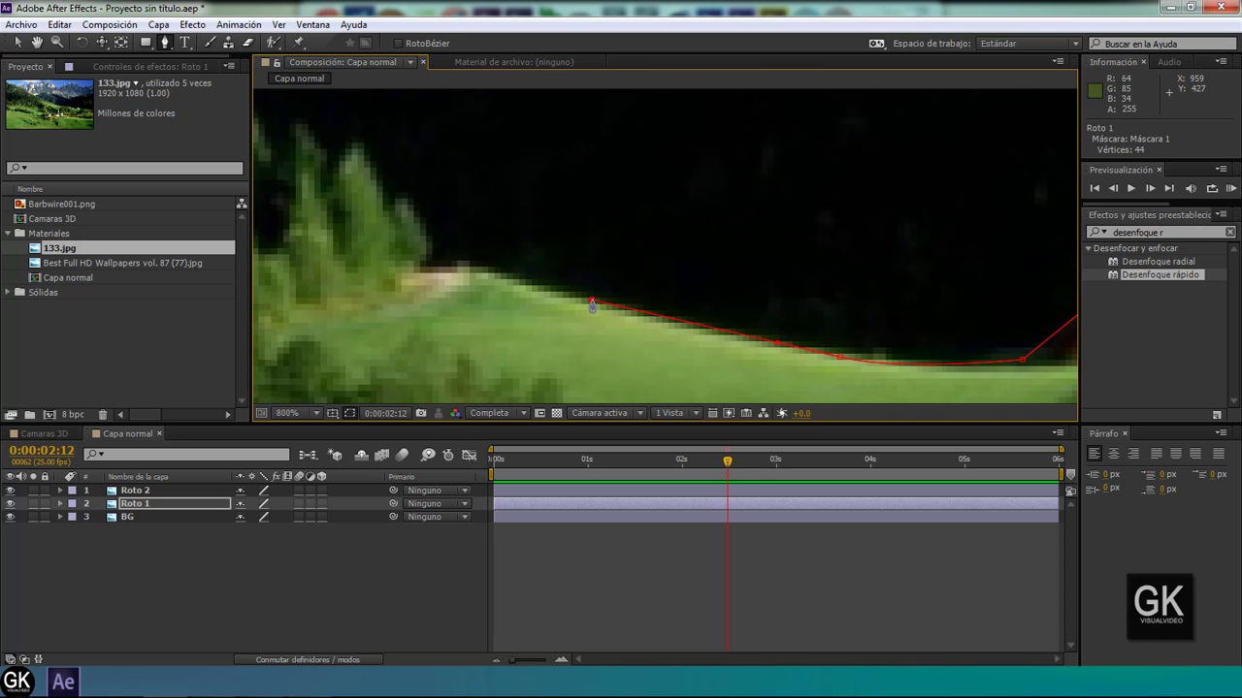
pyautogui.click(487, 272)
pyautogui.press(',')
pyautogui.press('pagedown')
pyautogui.press('pagedown')
pyautogui.press('pagedown')
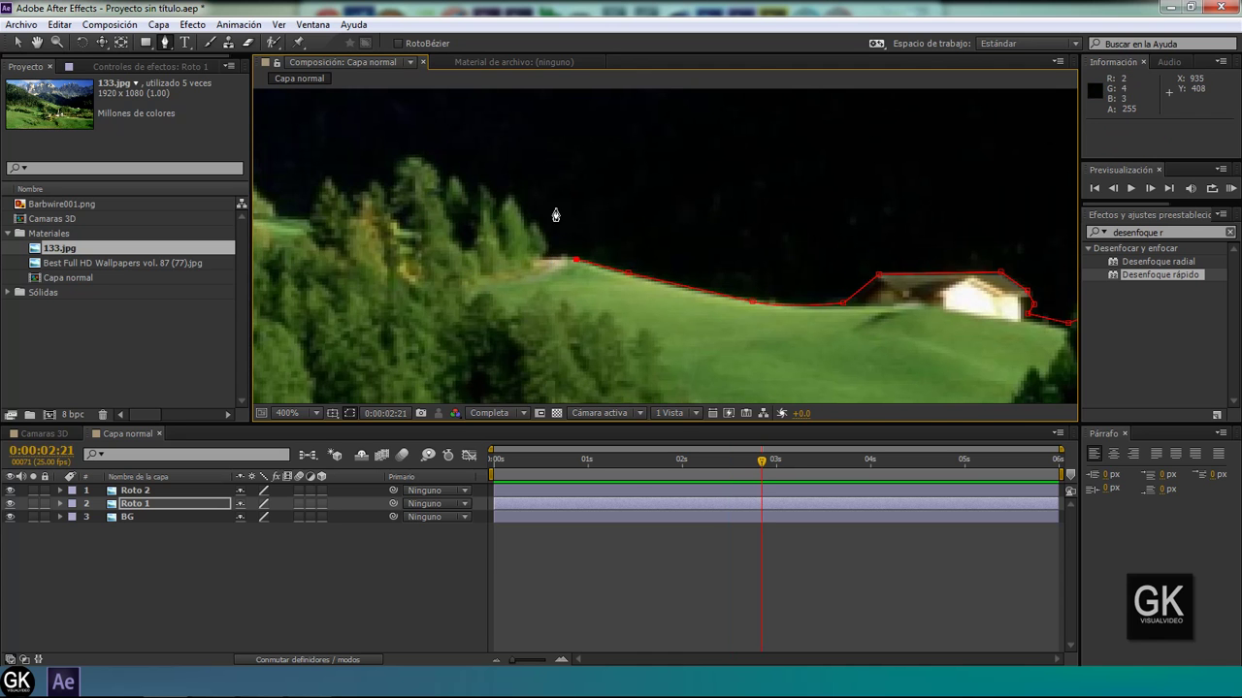
pyautogui.press('/')
# - Preview the composition, undo the stray new mask, and reselect Máscara 1's open endpoint
pyautogui.moveTo(647, 272); pyautogui.dragTo(630, 293)
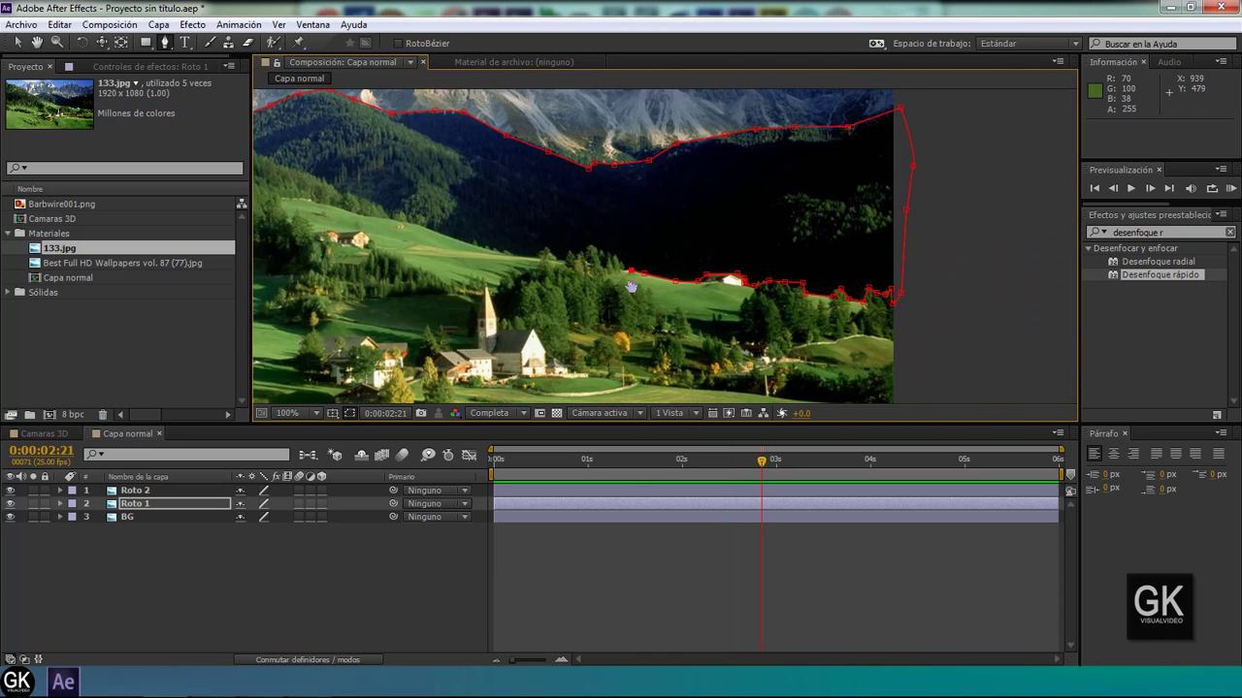
pyautogui.press('space')
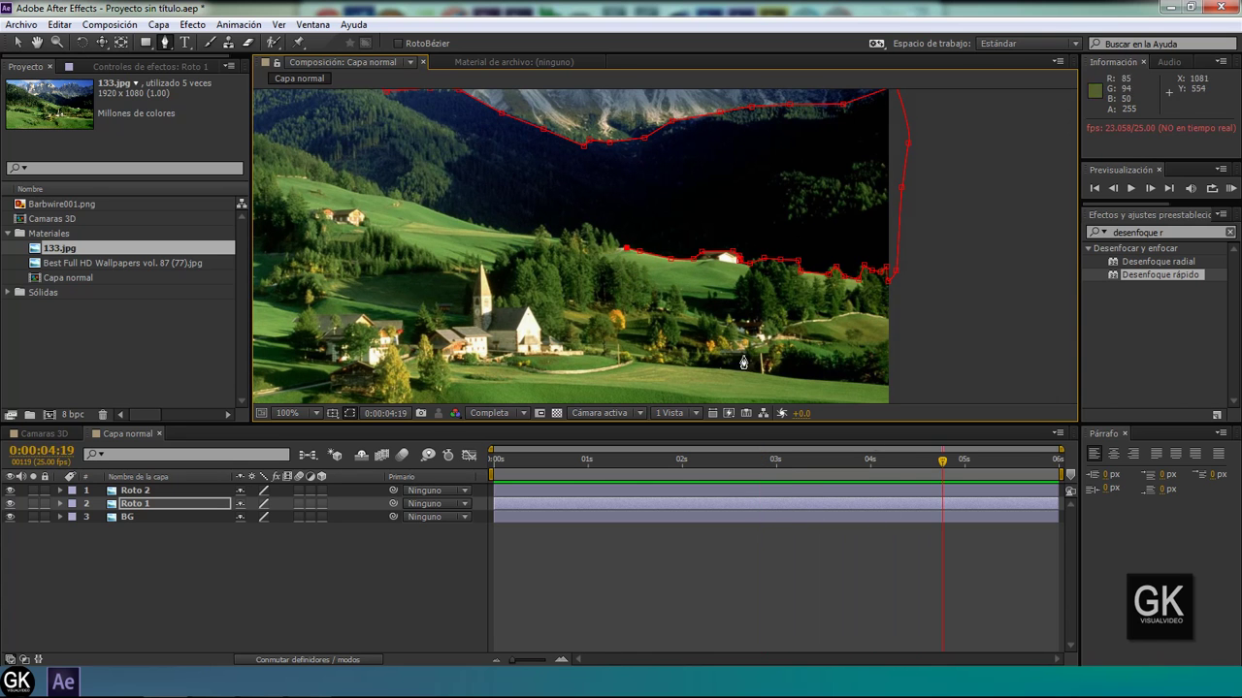
pyautogui.click(154, 522)
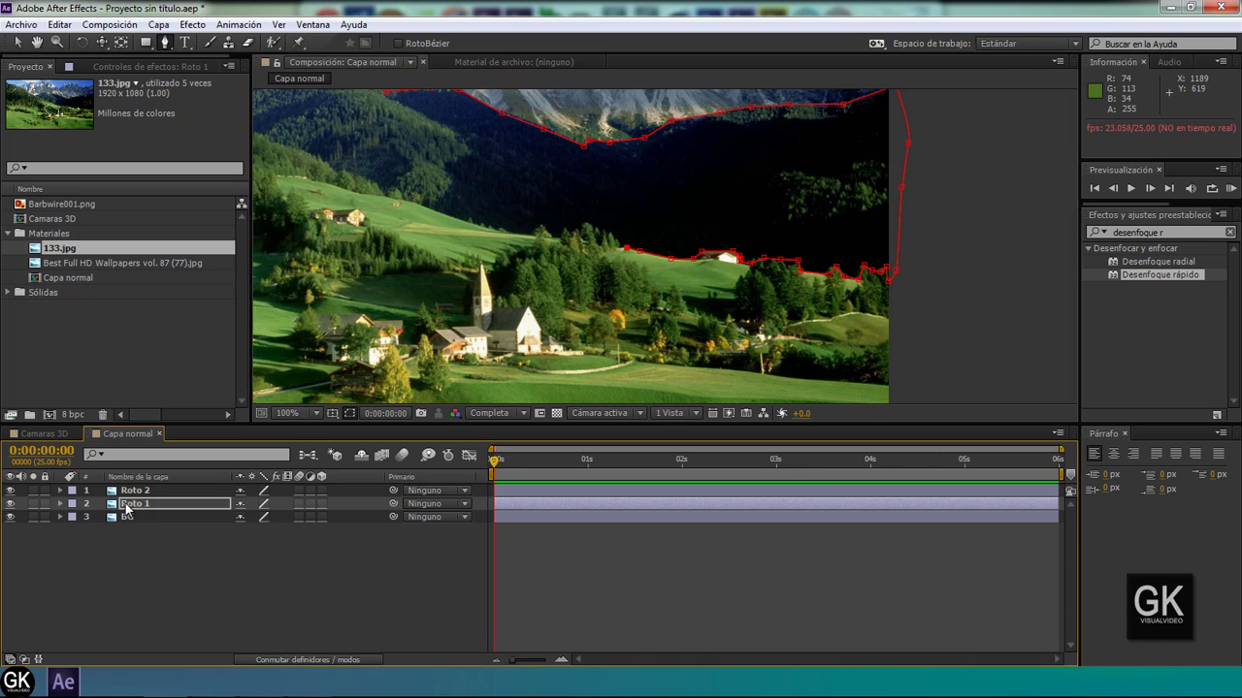
pyautogui.click(125, 506)
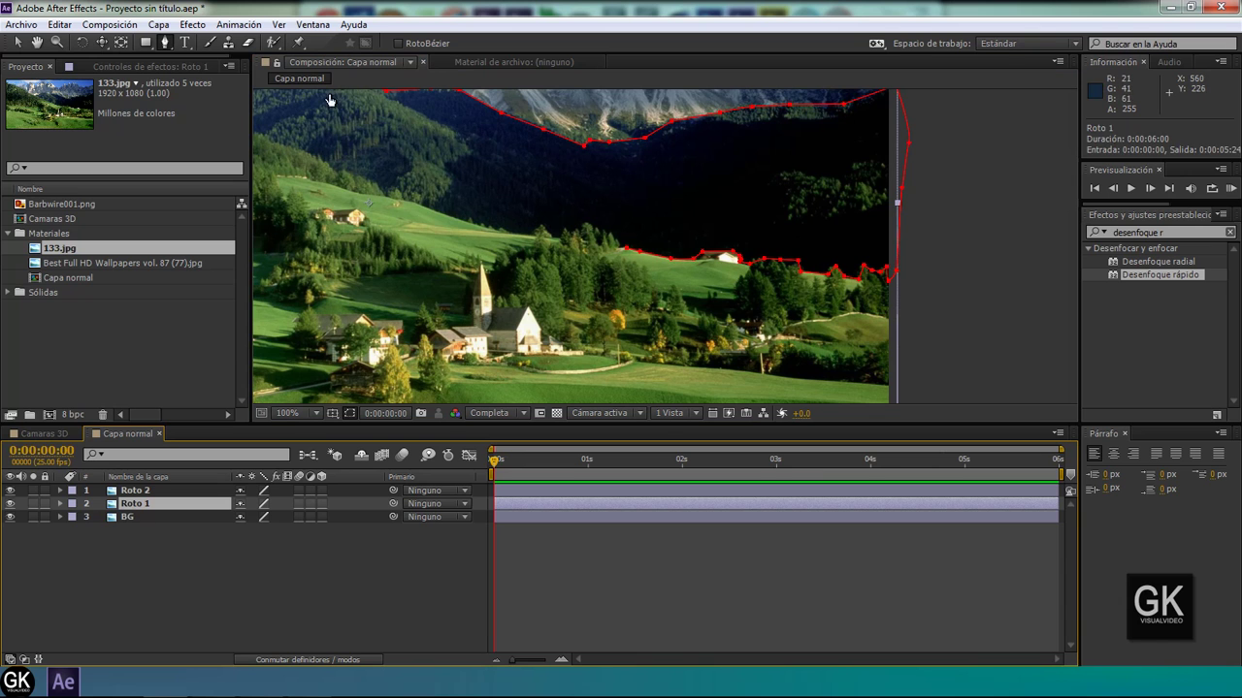
pyautogui.click(615, 237)
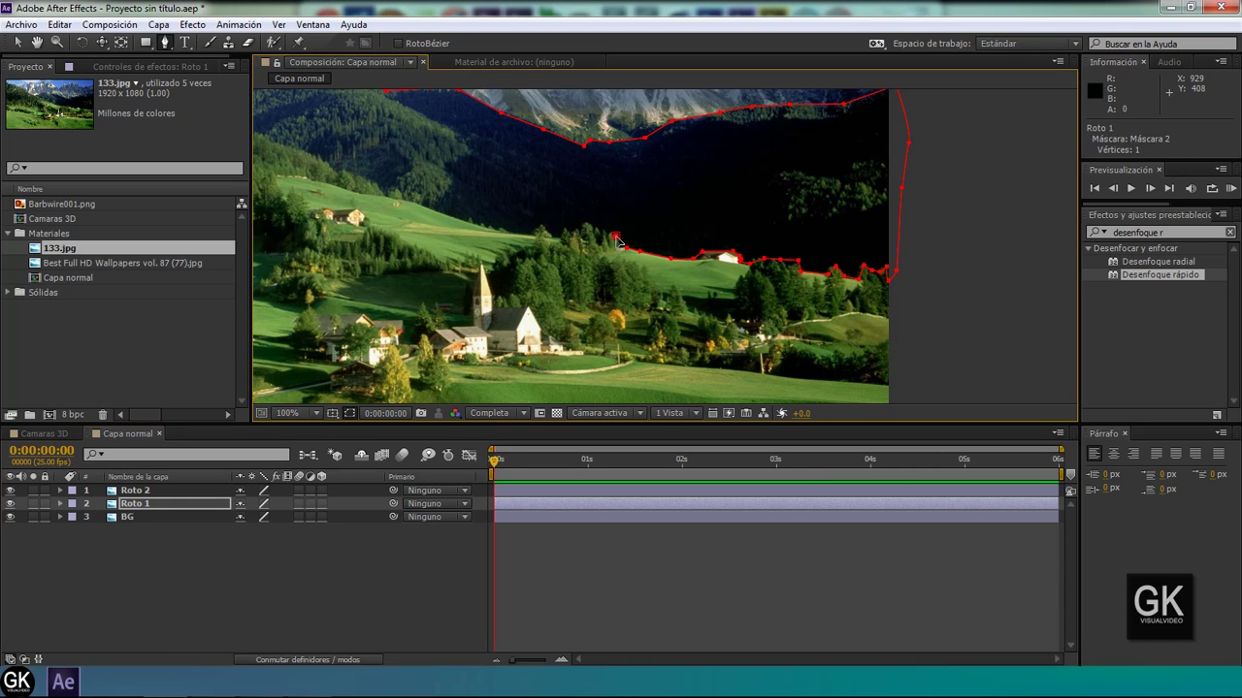
pyautogui.hotkey('ctrl', 'z')
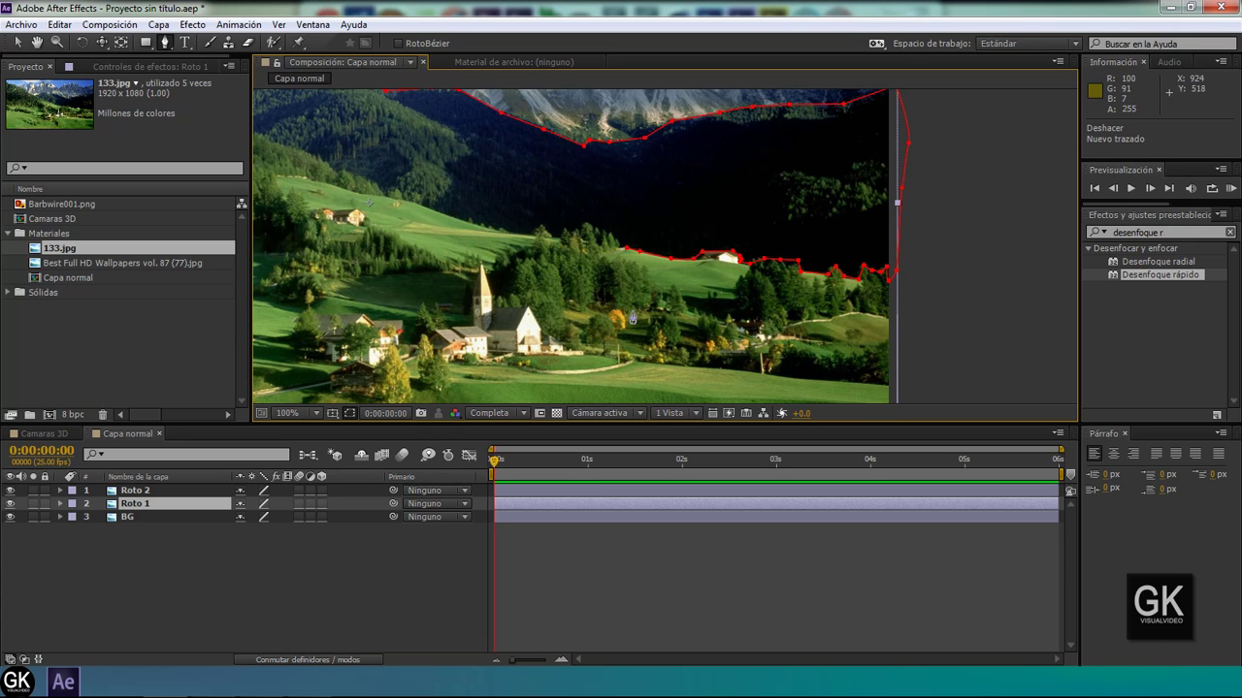
pyautogui.click(633, 254)
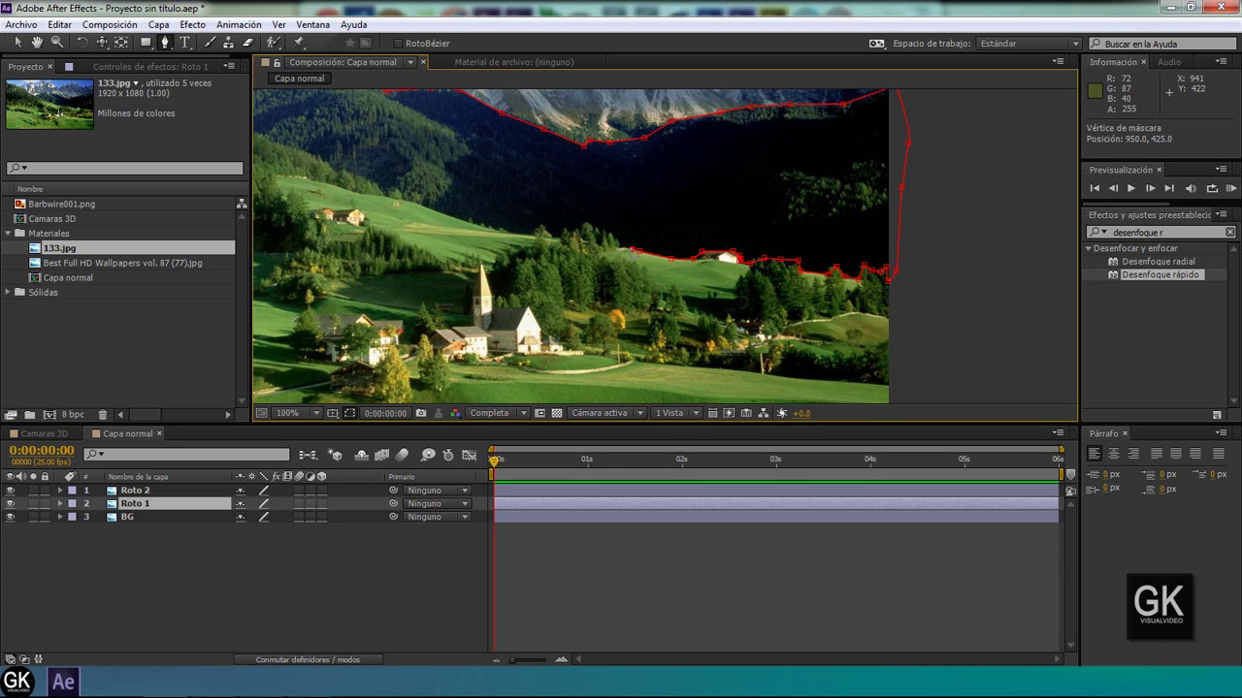
pyautogui.press('Return')
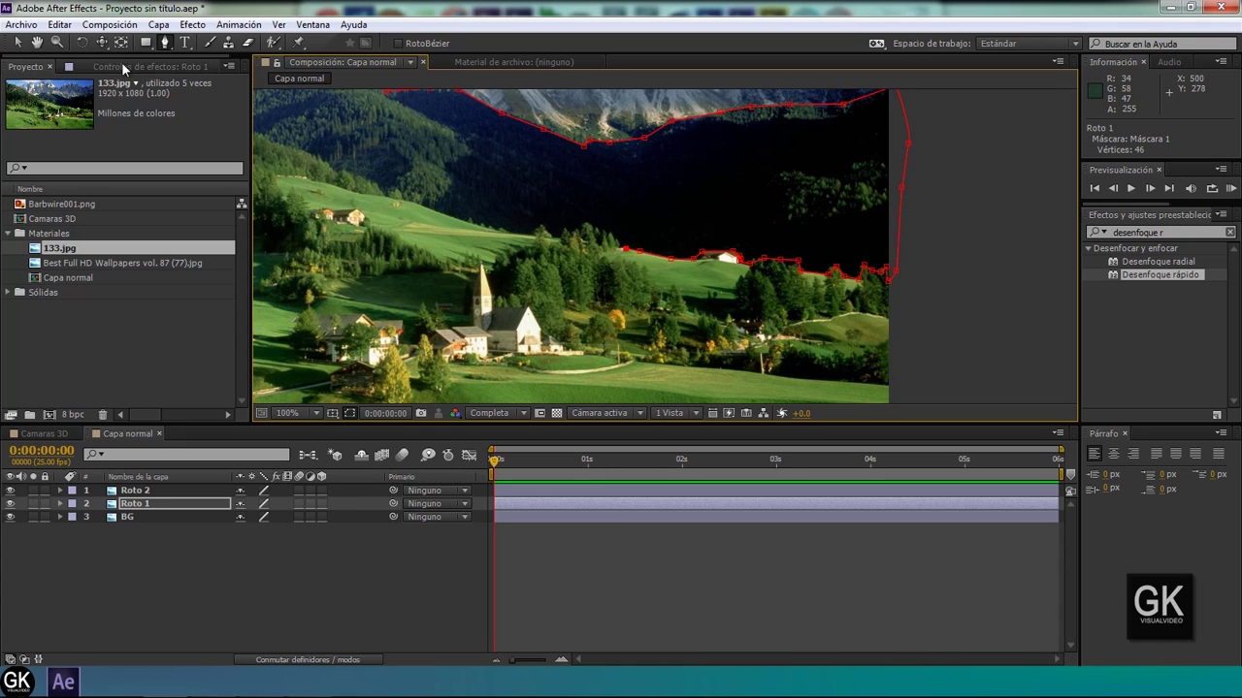
# - Add vertices leftward along the slope and close Máscara 1 at its first vertex
pyautogui.click(609, 230)
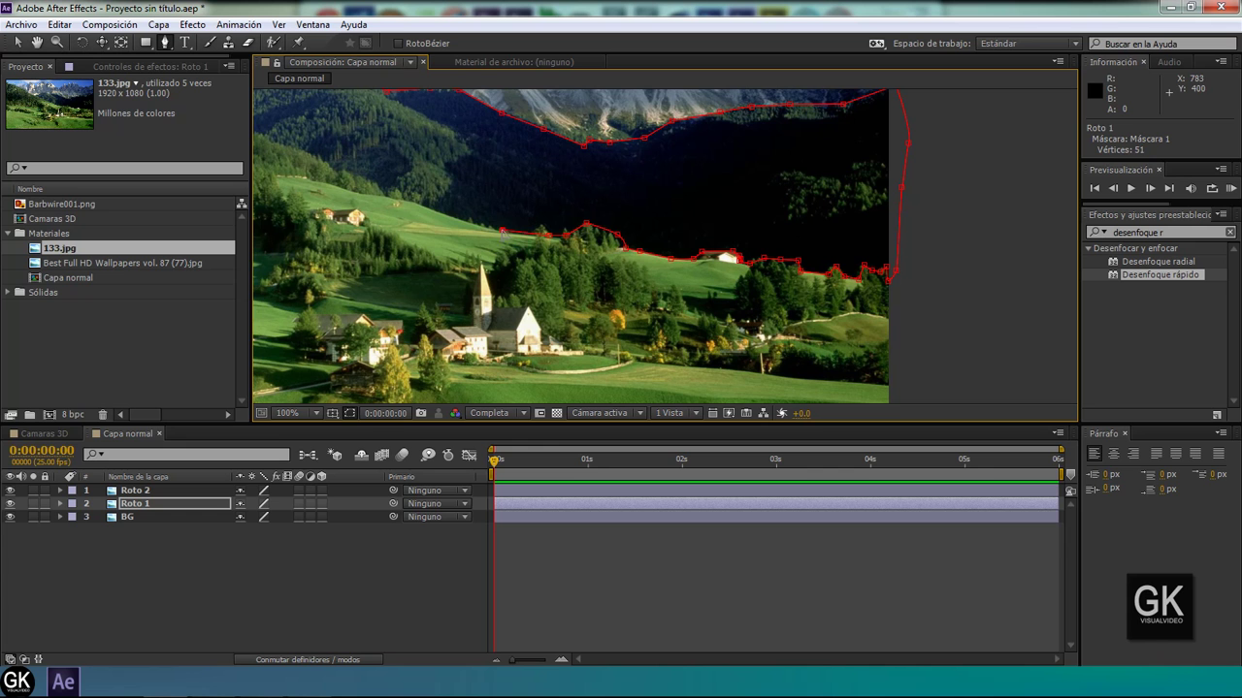
pyautogui.moveTo(464, 208); pyautogui.dragTo(676, 302)
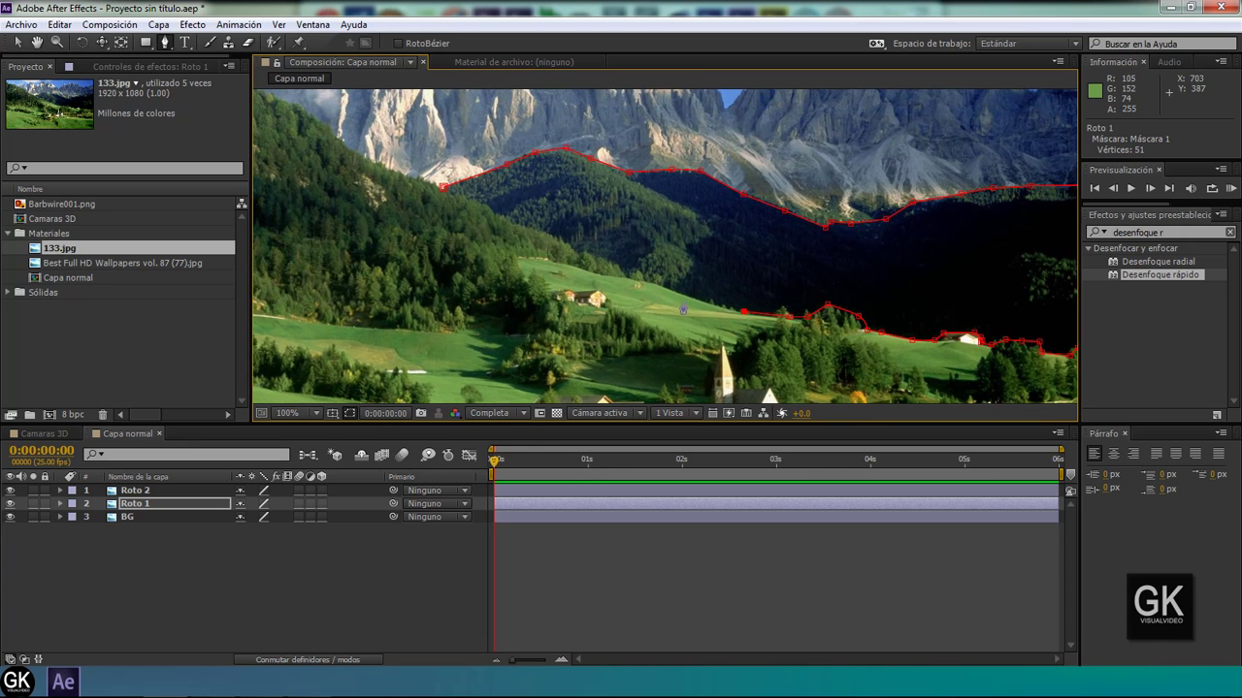
pyautogui.click(673, 291)
pyautogui.click(603, 262)
pyautogui.click(443, 187)
pyautogui.click(17, 42)
pyautogui.click(374, 567)
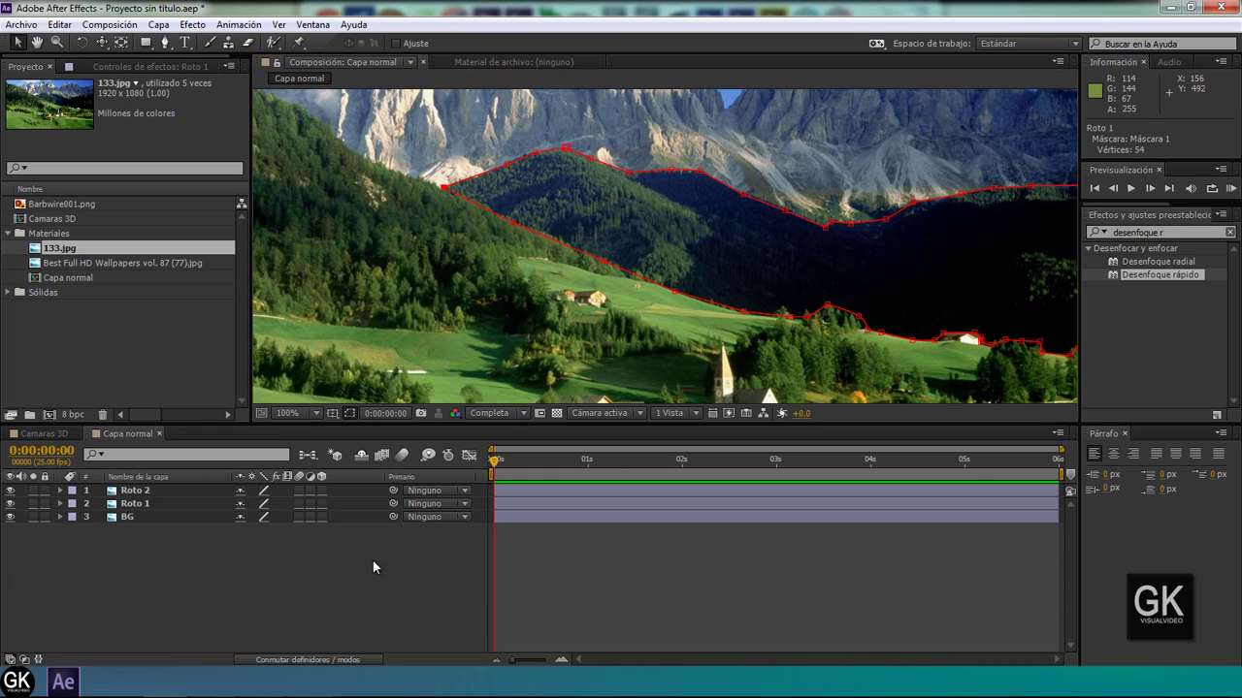
pyautogui.scroll(-2, 633, 257)
# - Toggle the Roto 2, Roto 1 and BG eye switches, leaving BG off, and select Roto 1
pyautogui.moveTo(779, 289)
pyautogui.mouseDown()
pyautogui.moveTo(730, 226)
pyautogui.moveTo(723, 292)
pyautogui.mouseUp()
pyautogui.click(141, 527)
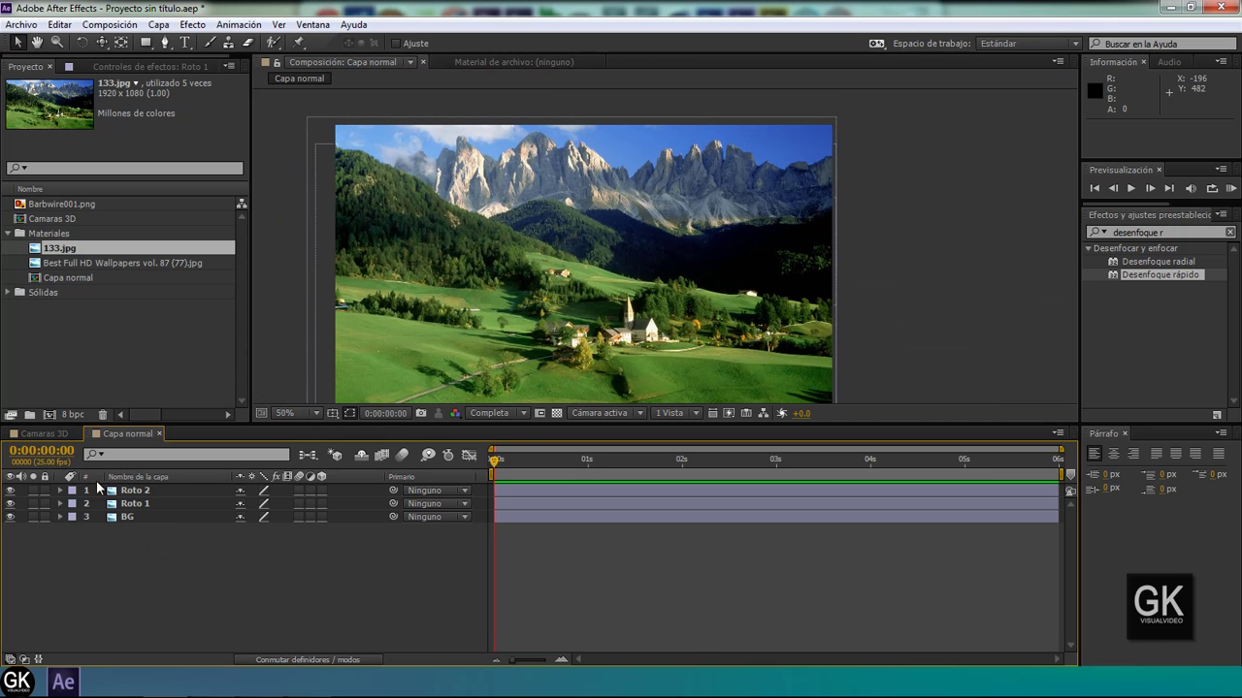
pyautogui.click(10, 490)
pyautogui.click(11, 503)
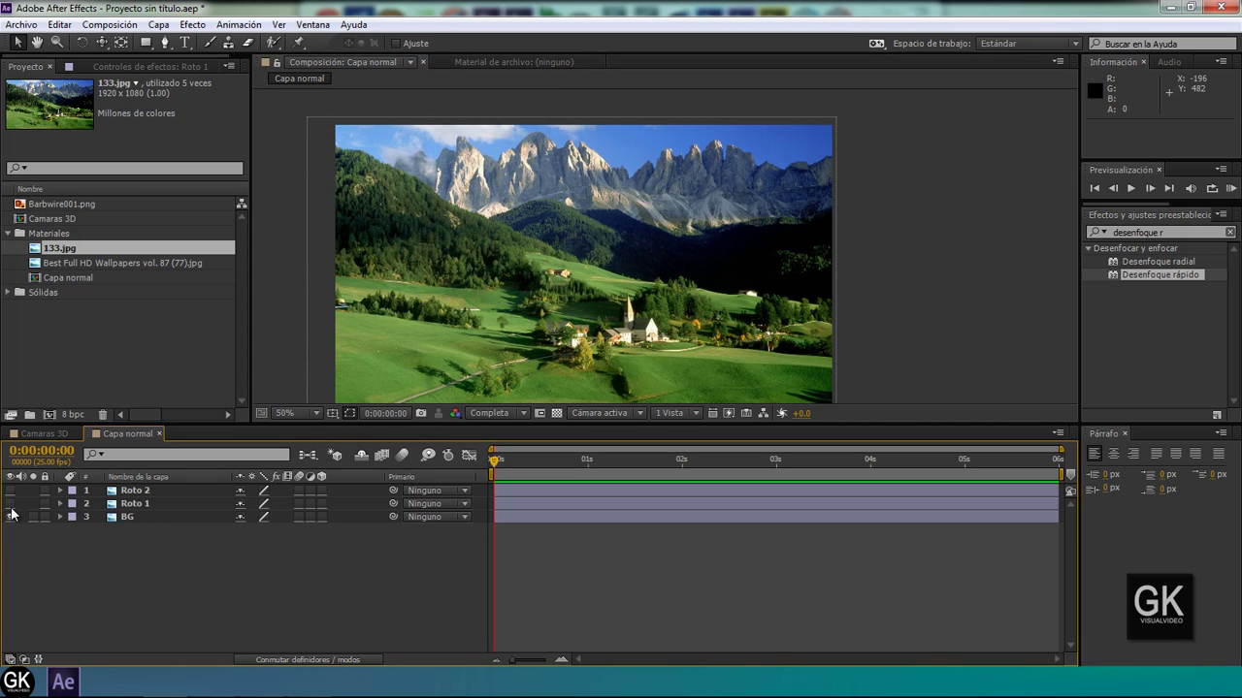
pyautogui.click(105, 521)
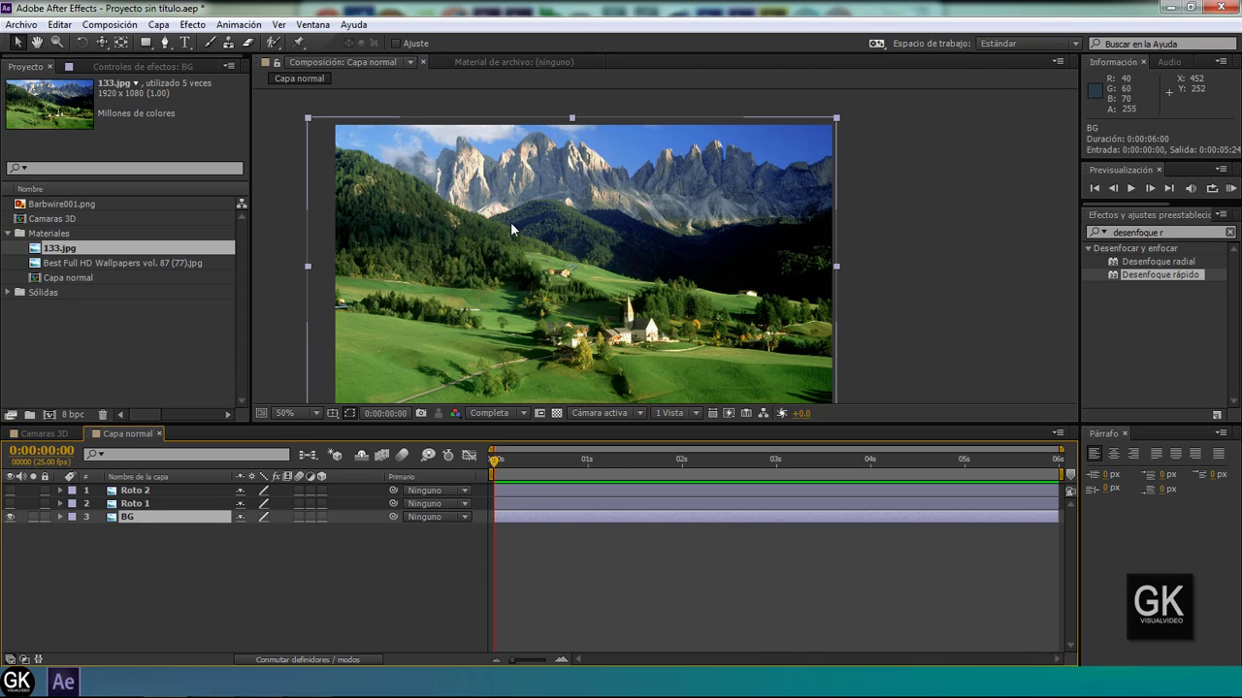
pyautogui.click(8, 527)
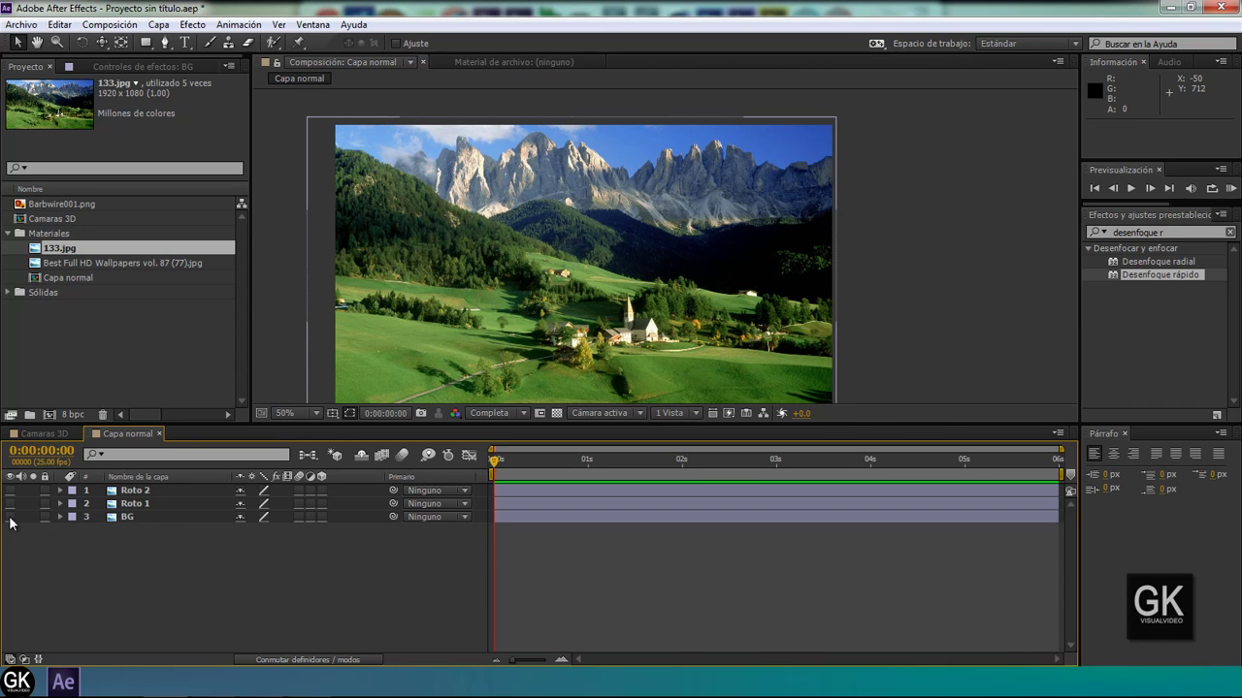
pyautogui.click(10, 517)
pyautogui.click(12, 502)
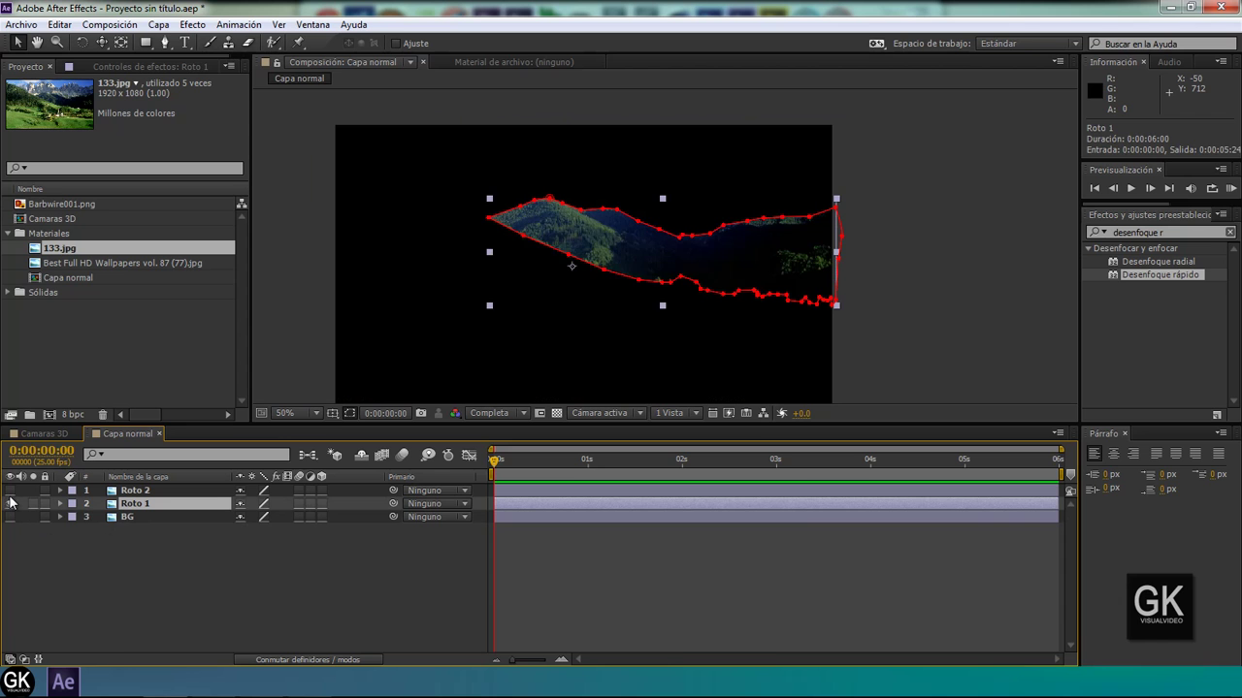
pyautogui.click(9, 489)
pyautogui.click(84, 582)
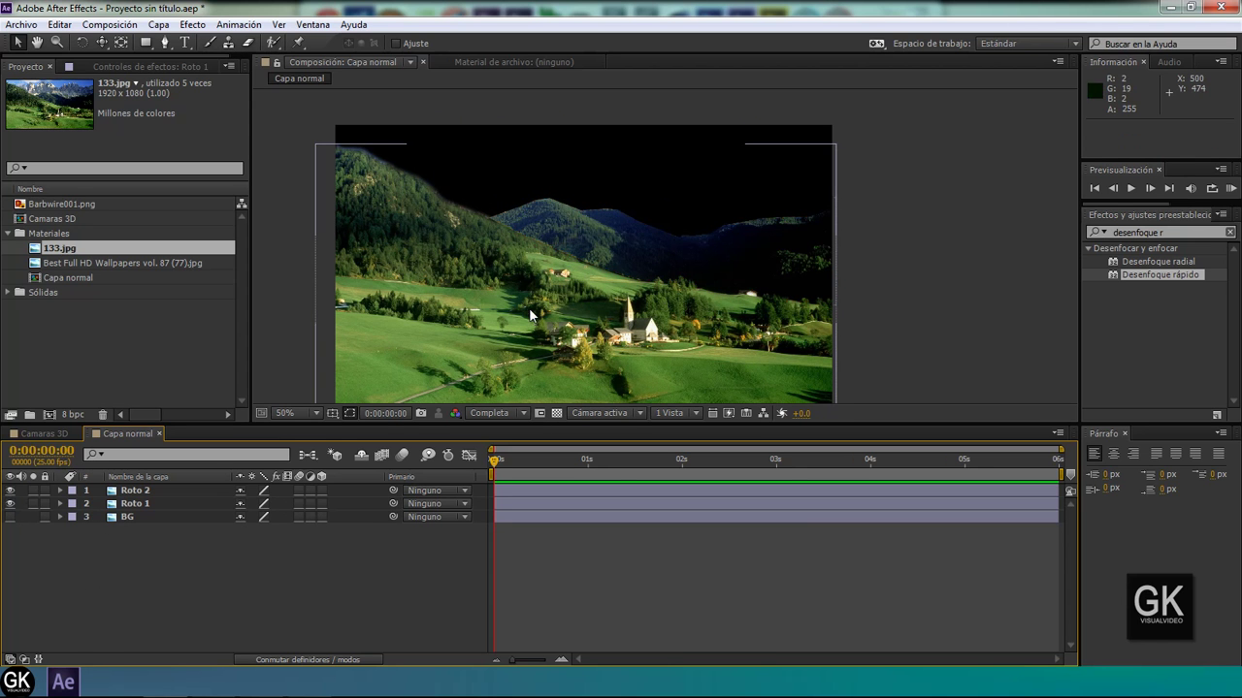
pyautogui.click(151, 504)
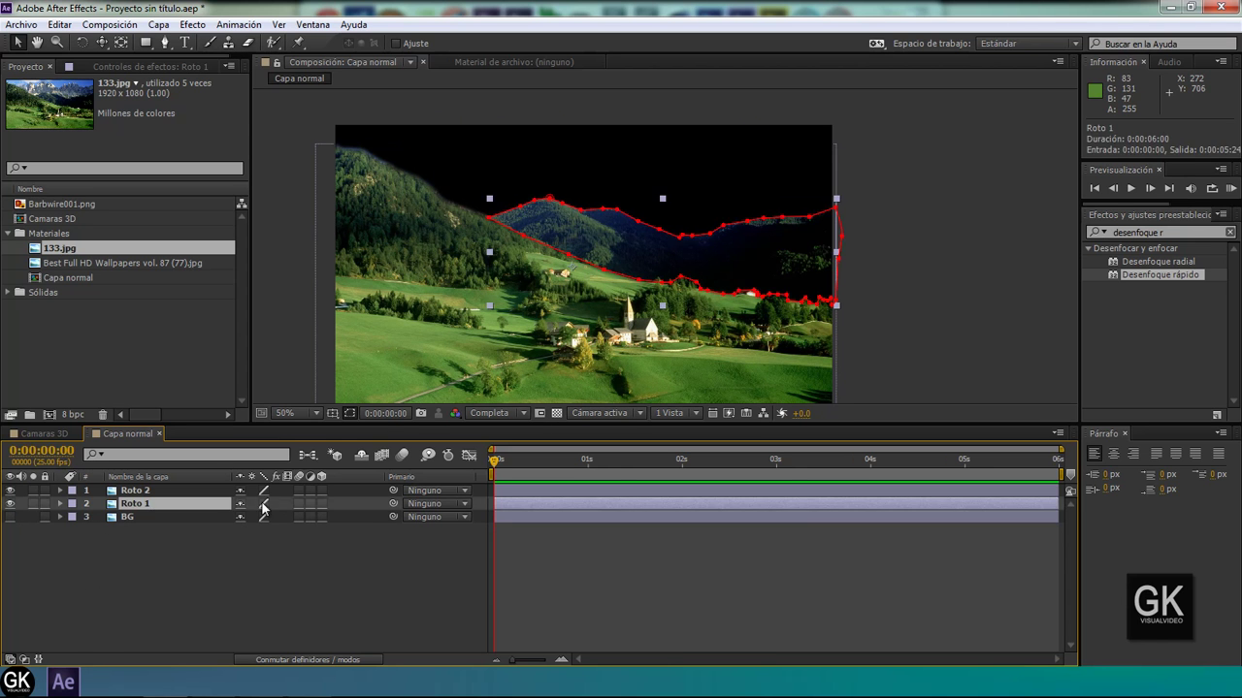
# - Set Roto 1's mask feather (Calado de máscara) to 17.0, 17.0 pixels
pyautogui.press('f')
pyautogui.click(350, 414)
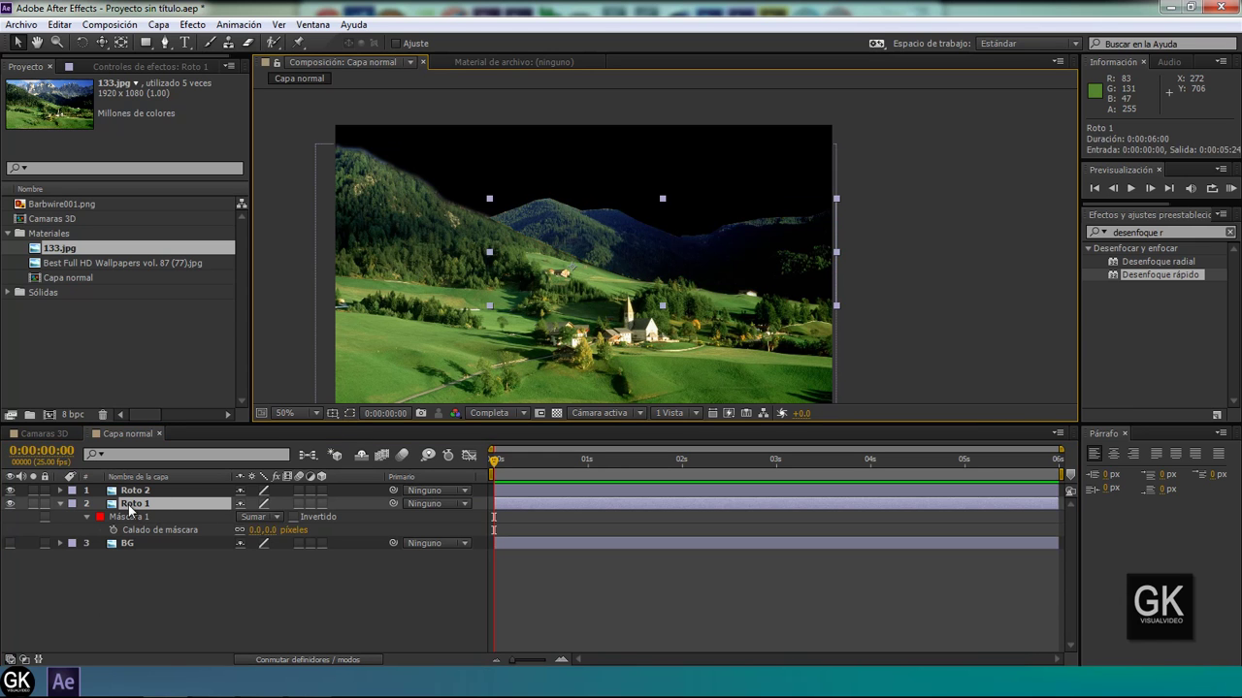
pyautogui.moveTo(256, 533); pyautogui.dragTo(269, 532)
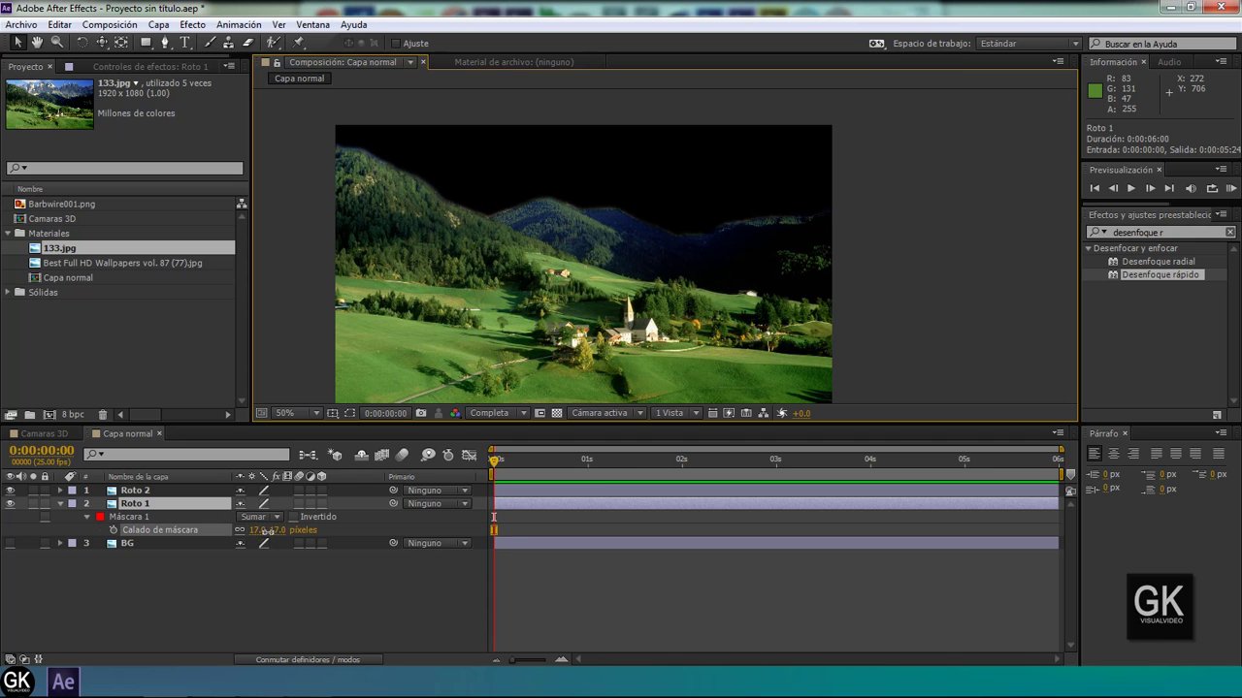
pyautogui.click(349, 418)
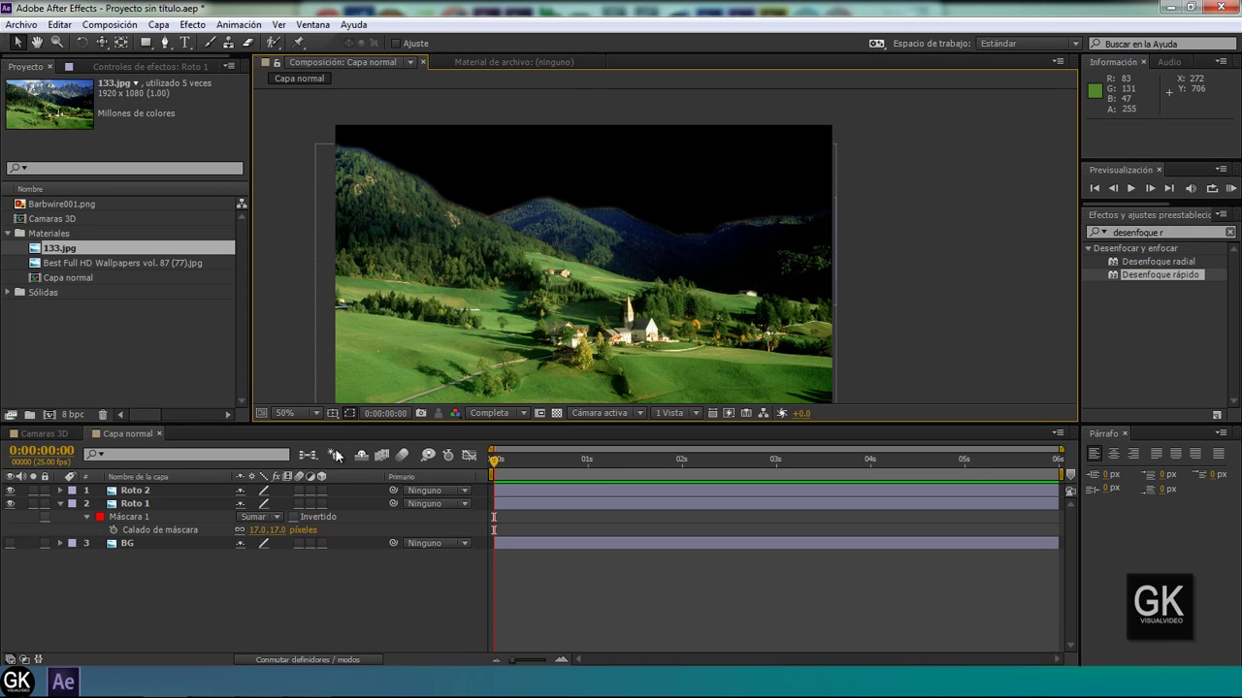
# - Collapse Roto 1's properties and turn the BG layer's visibility back on
pyautogui.click(129, 503)
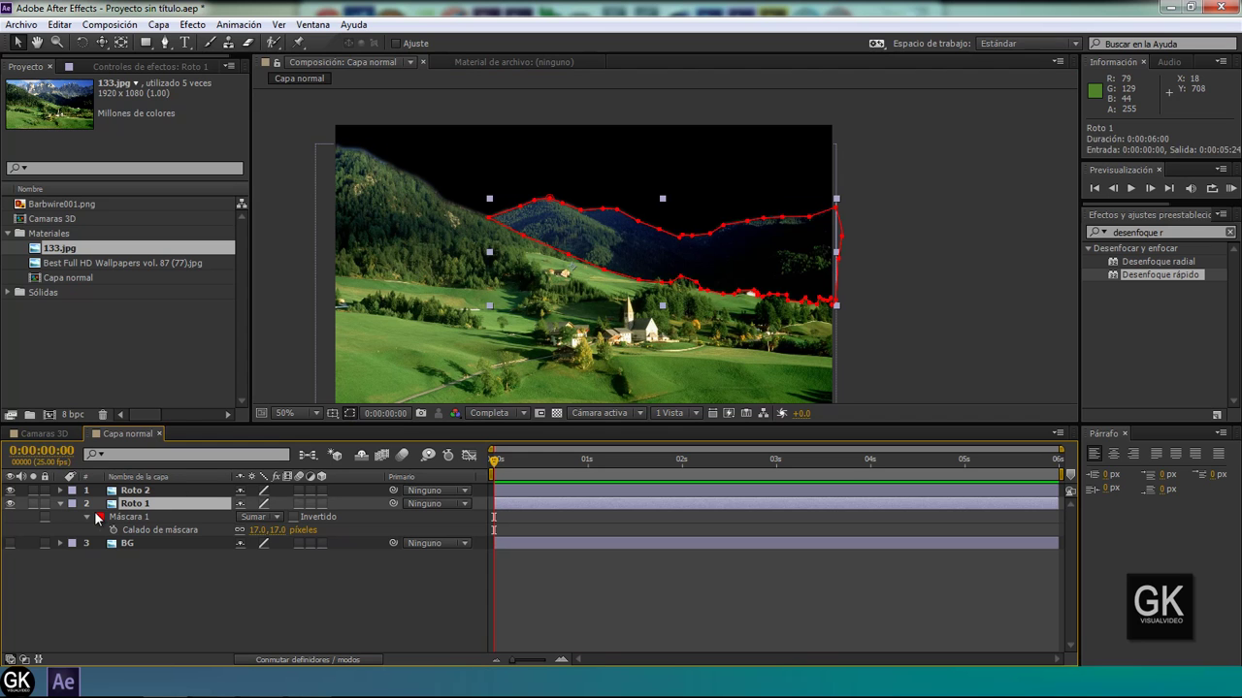
pyautogui.click(60, 503)
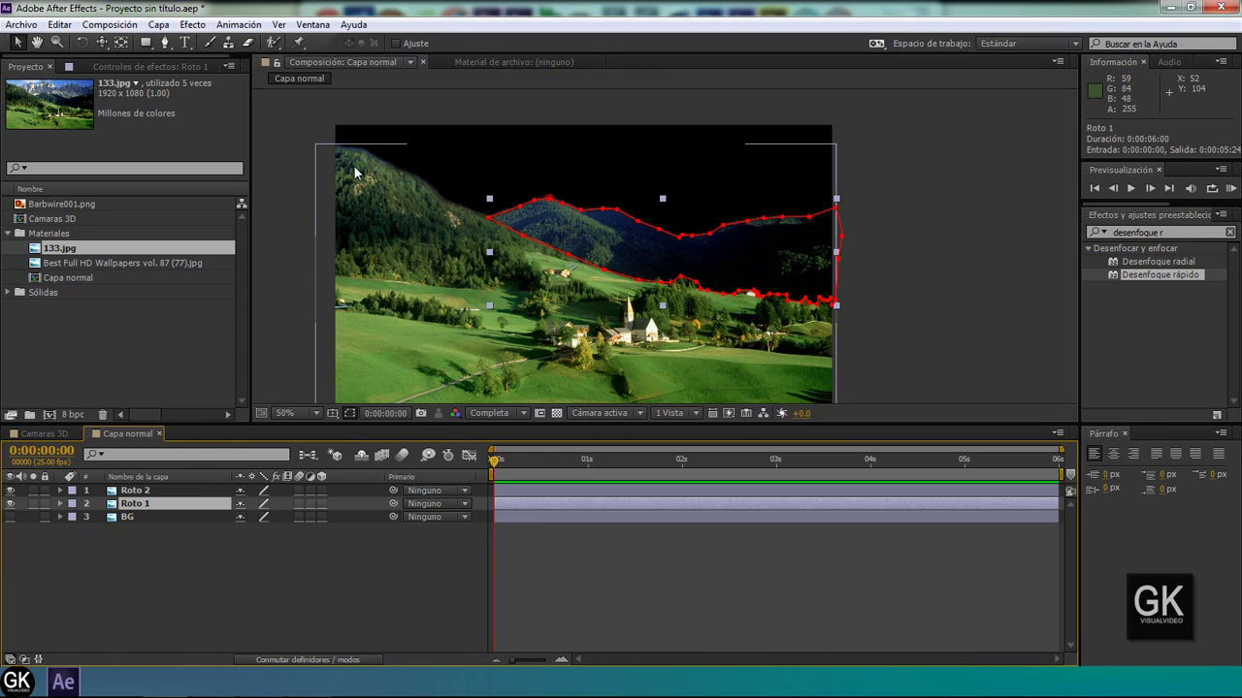
pyautogui.click(11, 517)
pyautogui.click(198, 586)
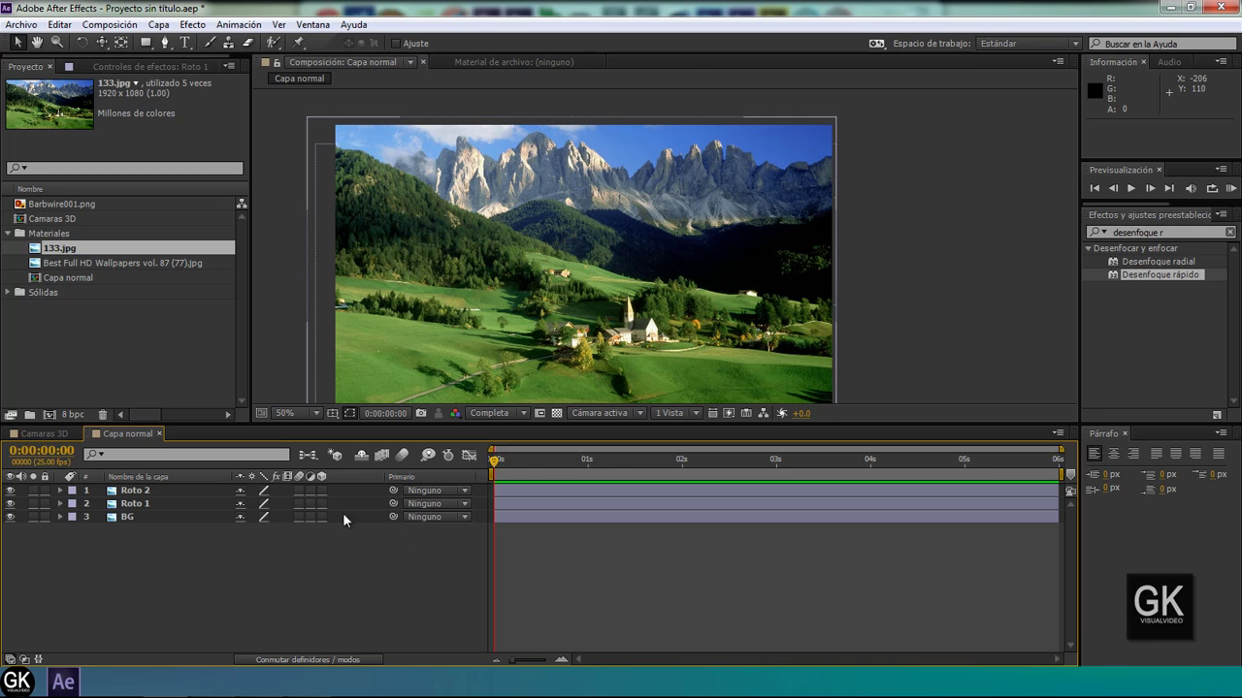
pyautogui.moveTo(493, 474)
pyautogui.mouseDown()
pyautogui.moveTo(549, 474)
pyautogui.moveTo(421, 476)
pyautogui.mouseUp()
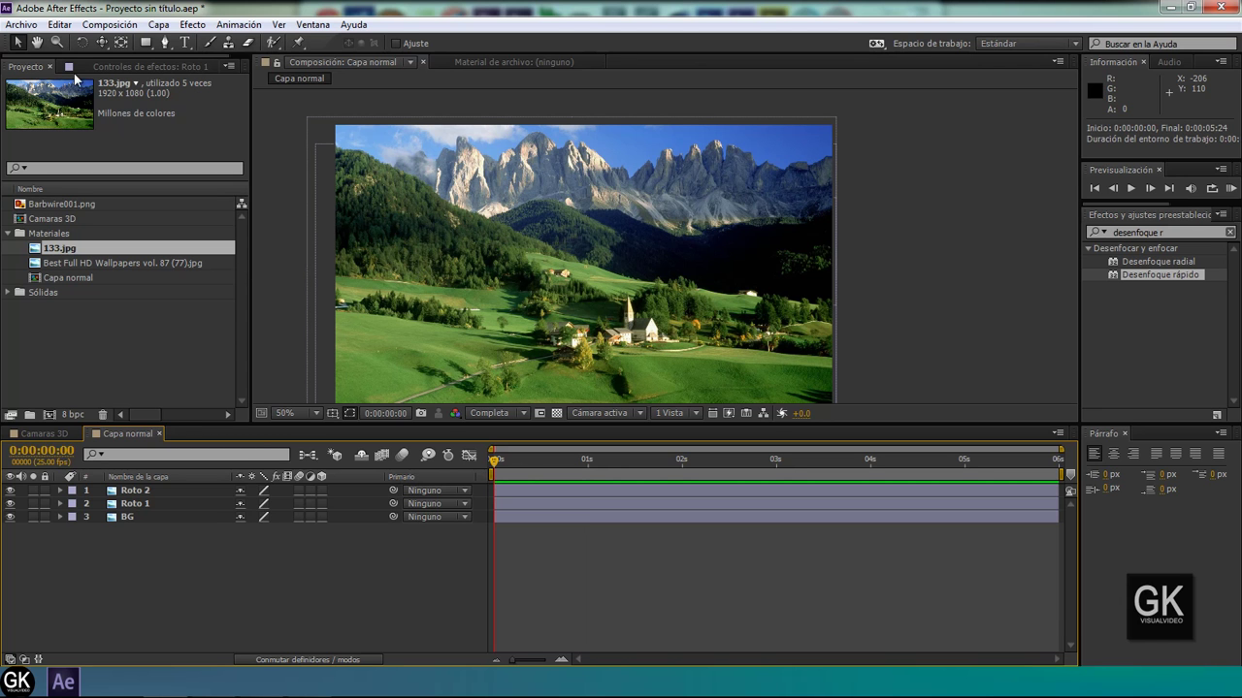
# - Add a new camera layer, Cámara 1, using the 24 mm preset, and dismiss the warning
pyautogui.click(160, 25)
pyautogui.moveTo(184, 42)
pyautogui.click(580, 94)
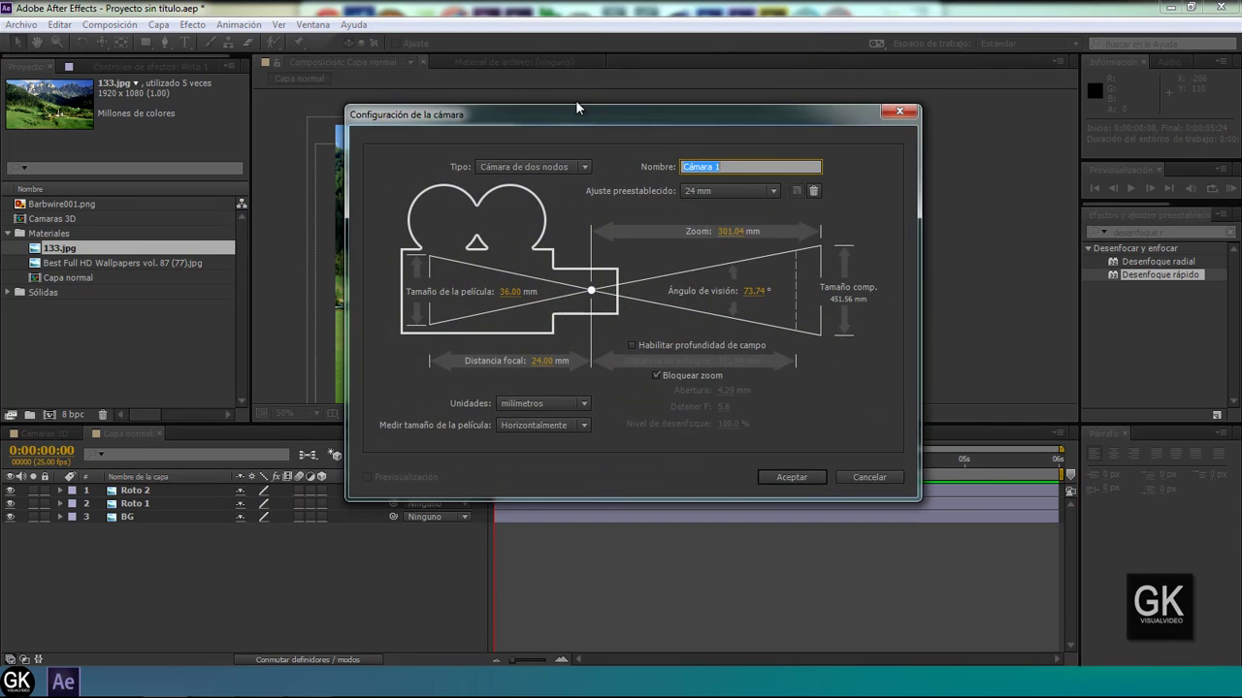
pyautogui.click(666, 142)
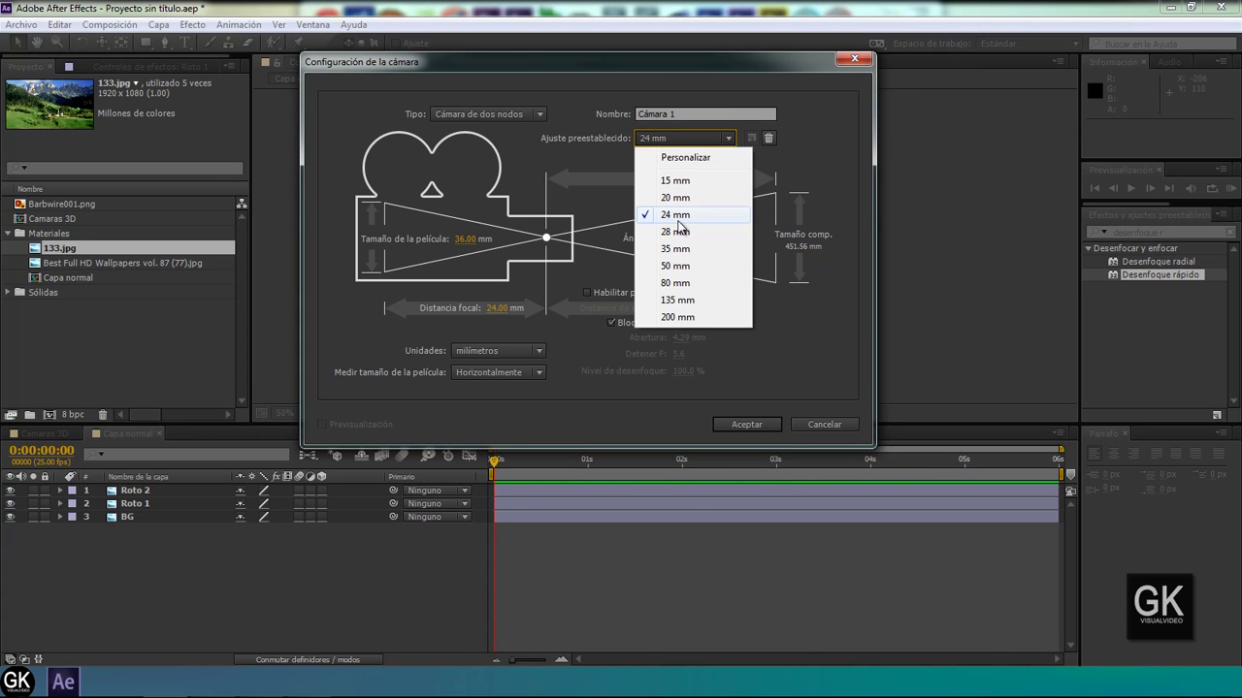
pyautogui.click(677, 221)
pyautogui.click(747, 424)
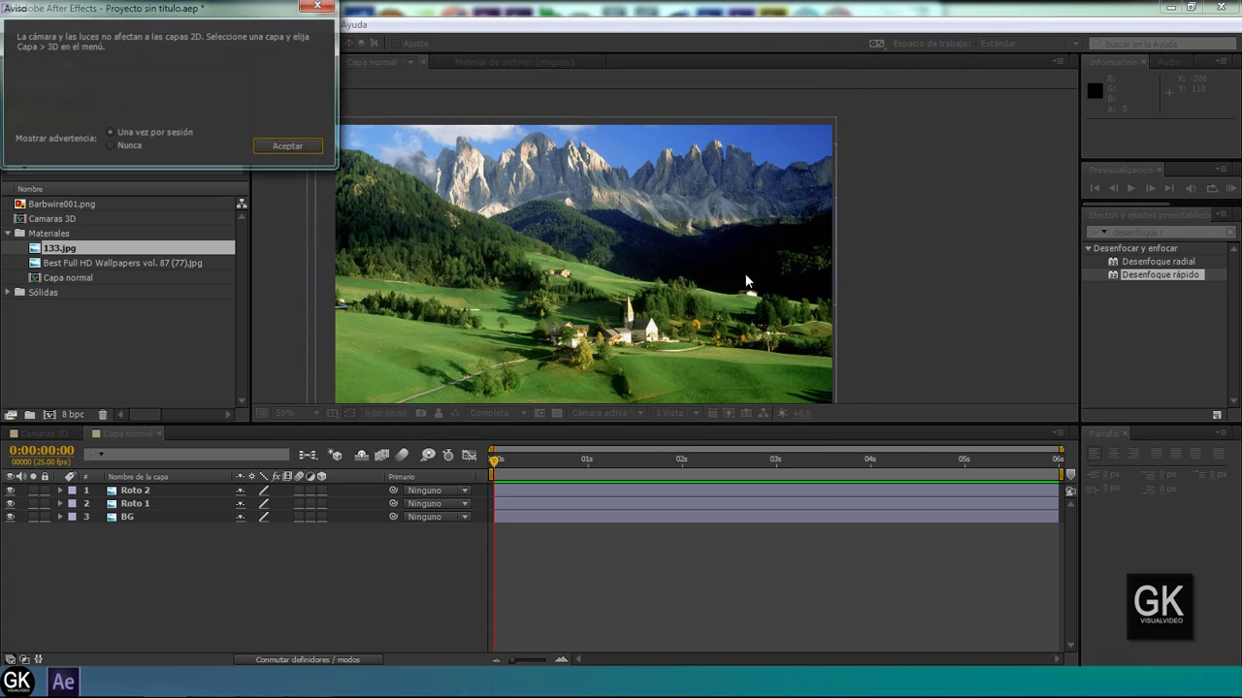
pyautogui.click(296, 148)
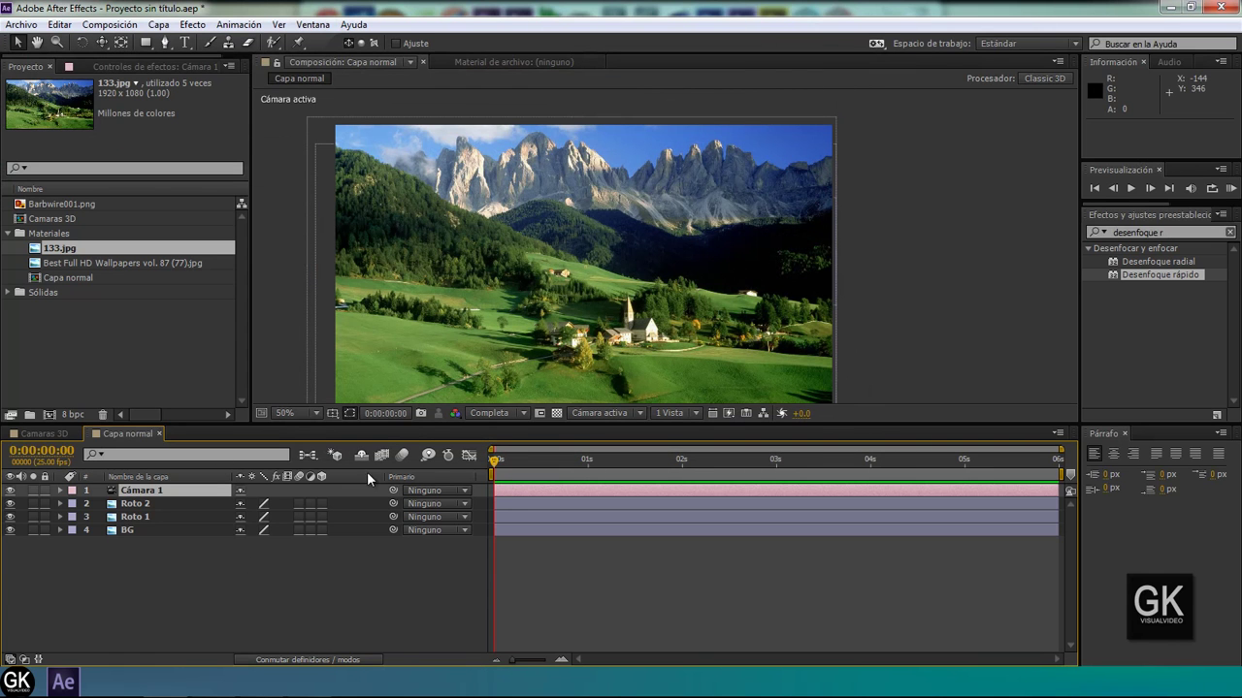
# - Switch Roto 2, Roto 1 and BG to 3D layers and test the depth with the camera
pyautogui.click(134, 504)
pyautogui.moveTo(142, 558); pyautogui.dragTo(116, 501)
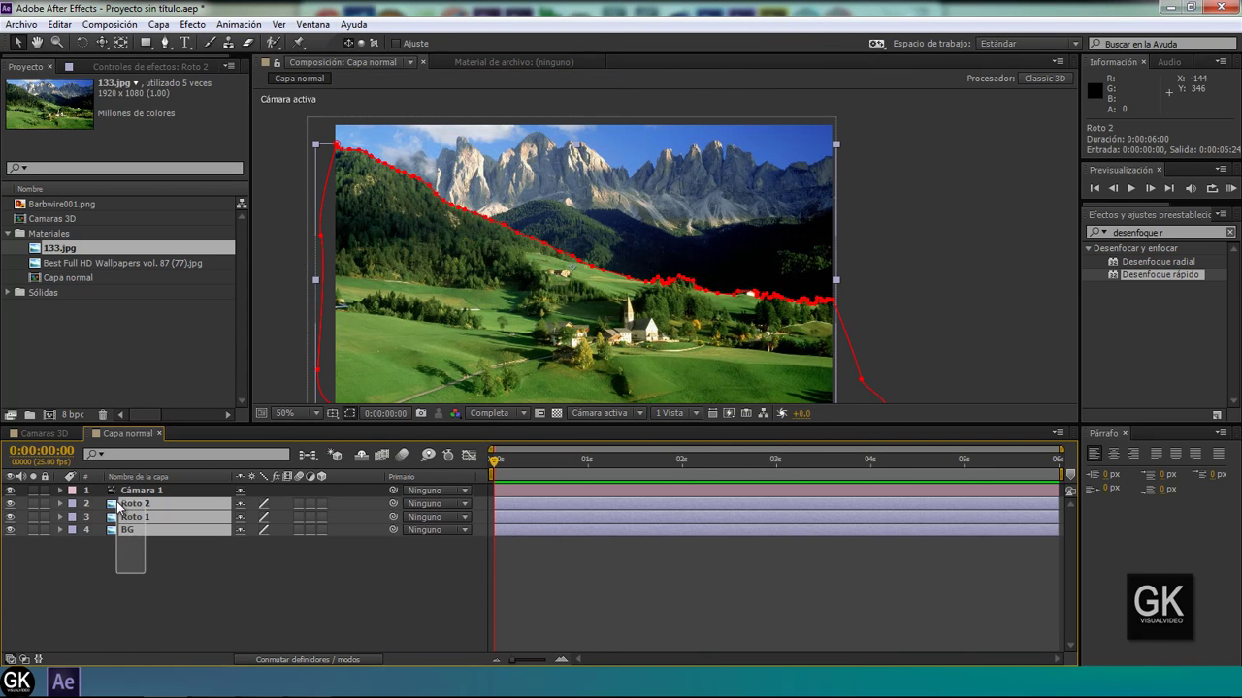
pyautogui.click(323, 530)
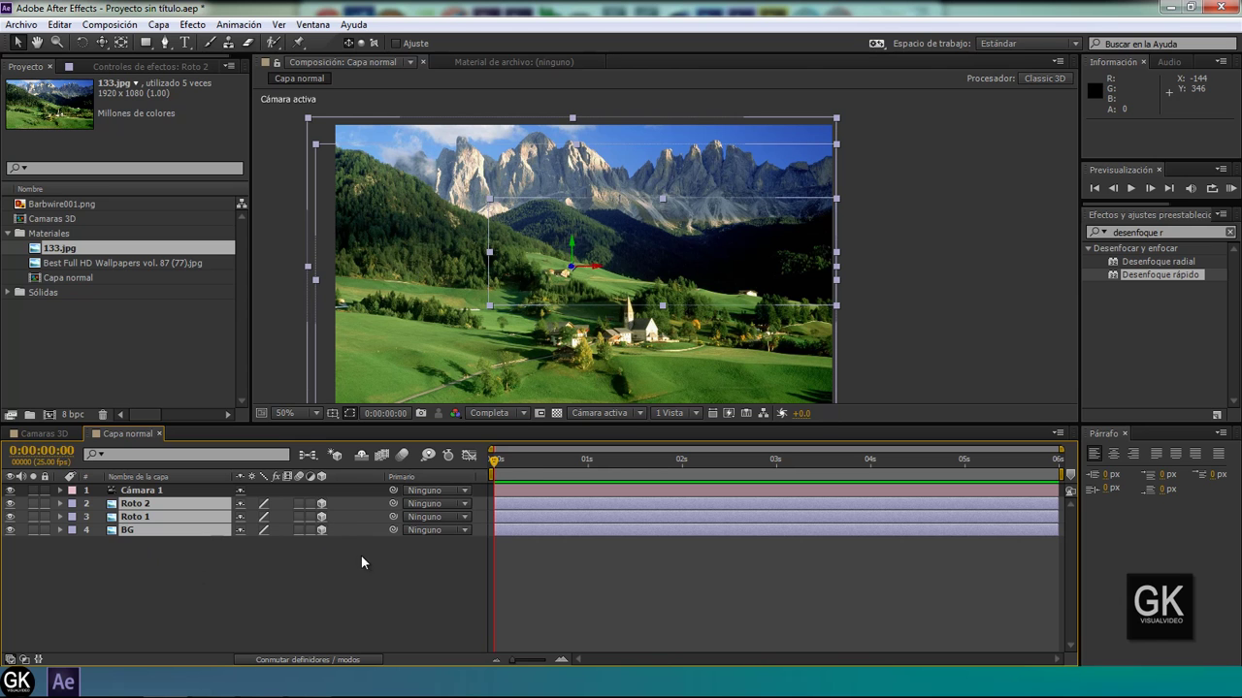
pyautogui.click(361, 569)
pyautogui.click(155, 490)
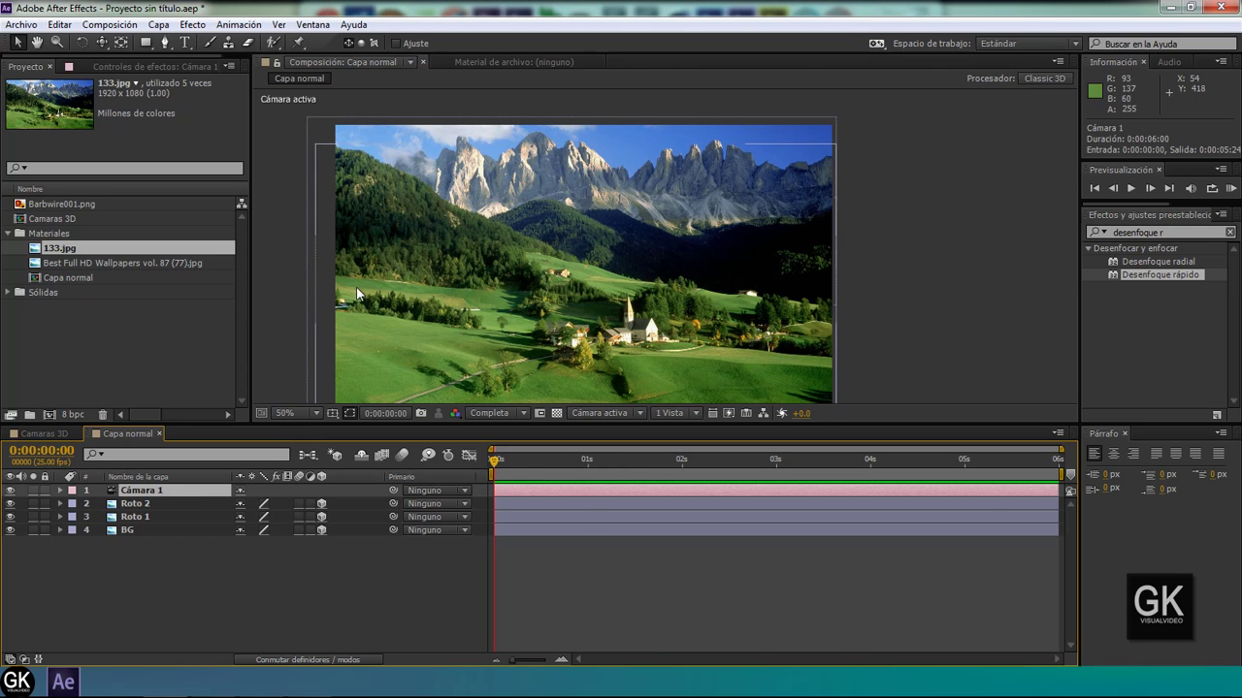
pyautogui.click(494, 413)
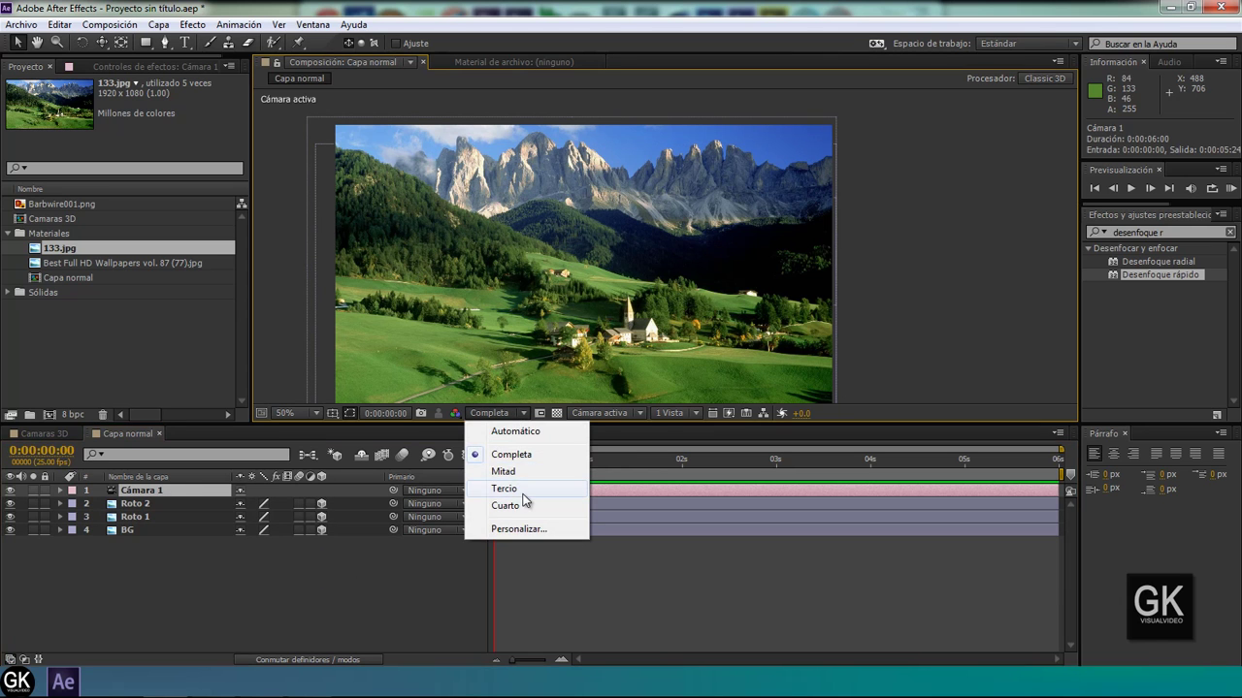
pyautogui.click(391, 579)
pyautogui.click(392, 579)
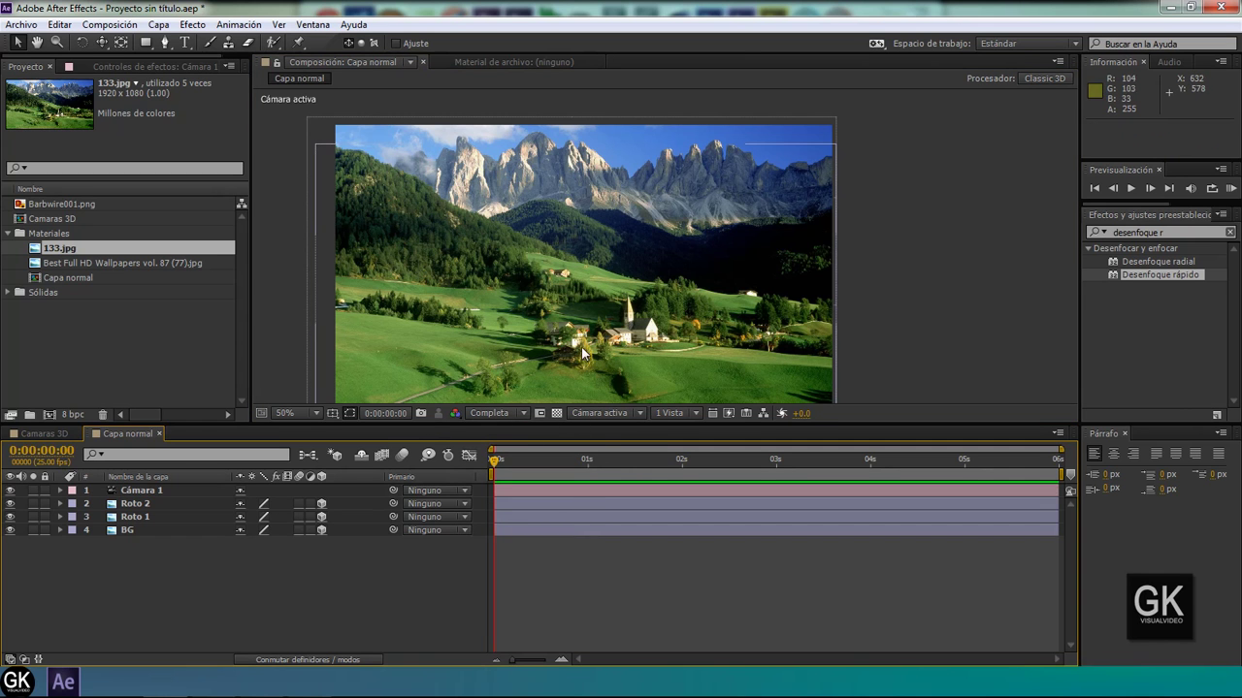
pyautogui.moveTo(582, 320); pyautogui.dragTo(606, 331)
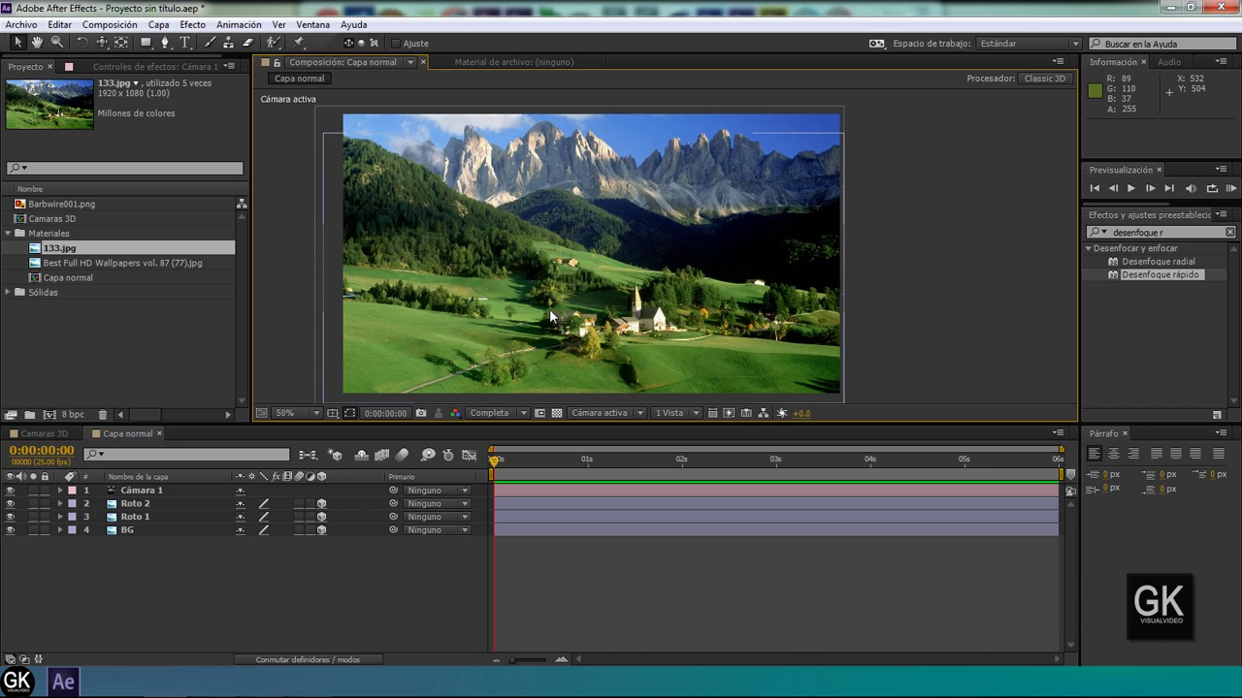
# - Push the BG layer farther back along its Z axis
pyautogui.click(144, 505)
pyautogui.click(141, 531)
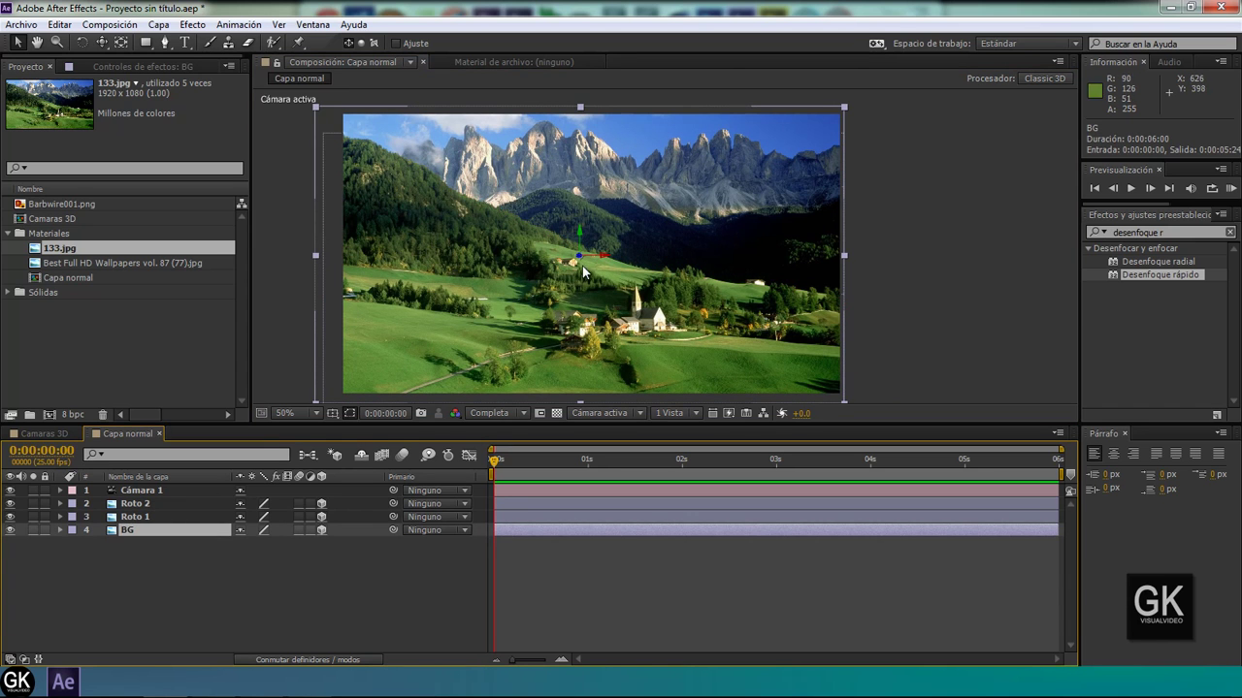
pyautogui.moveTo(579, 255); pyautogui.dragTo(589, 366)
pyautogui.moveTo(592, 497)
pyautogui.mouseDown()
pyautogui.moveTo(564, 320)
pyautogui.moveTo(587, 305)
pyautogui.mouseUp()
pyautogui.hotkey('ctrl', 'z')
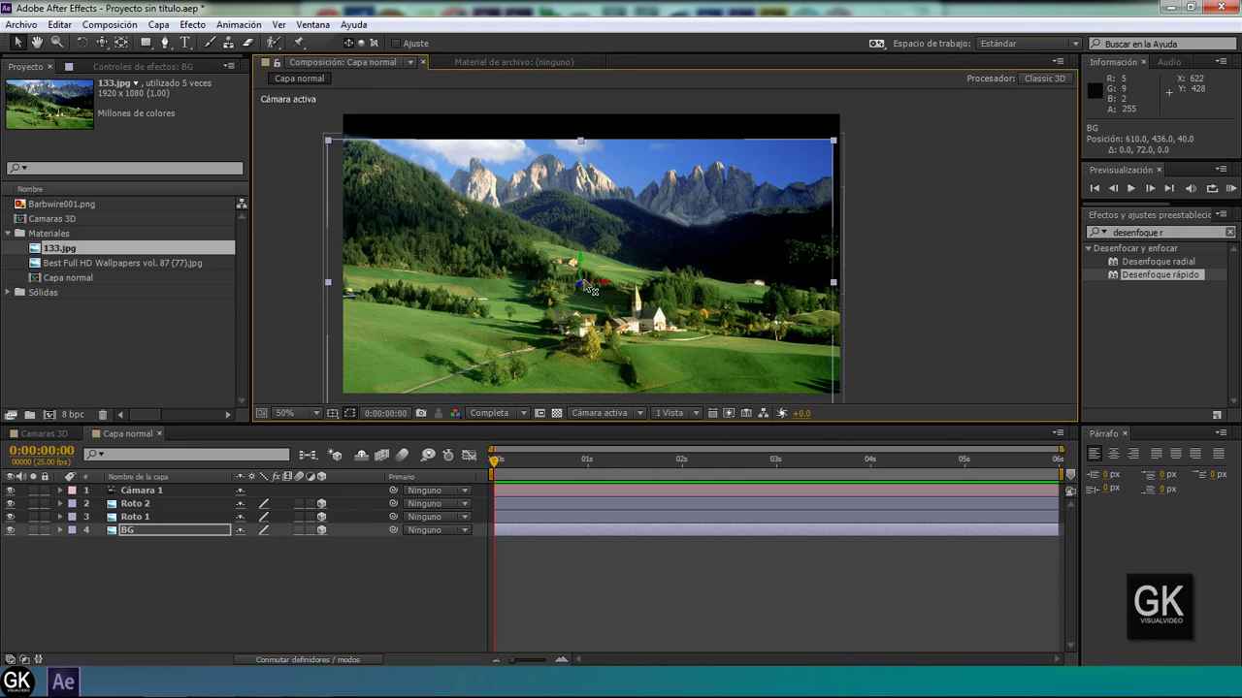
pyautogui.moveTo(584, 249)
pyautogui.mouseDown()
pyautogui.moveTo(562, 556)
pyautogui.moveTo(610, 93)
pyautogui.mouseUp()
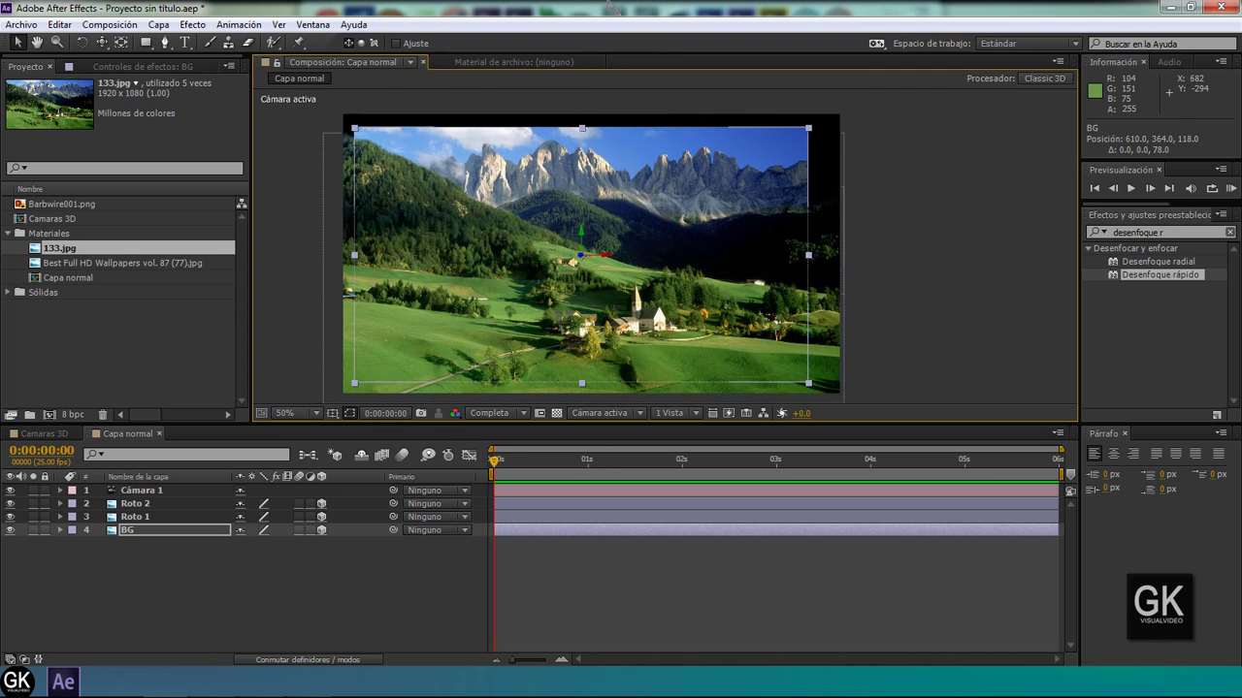
pyautogui.moveTo(583, 245); pyautogui.dragTo(632, 92)
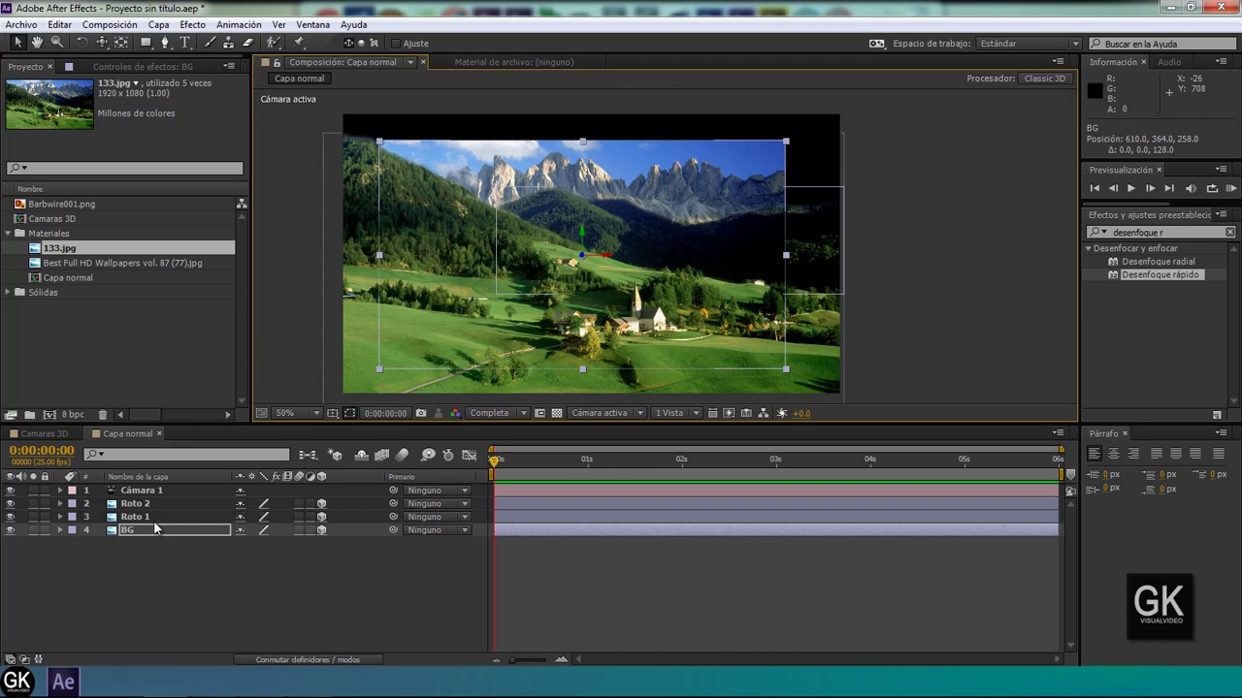
# - Push Roto 1 back in depth and pull Roto 2 forward to Z −156
pyautogui.click(141, 516)
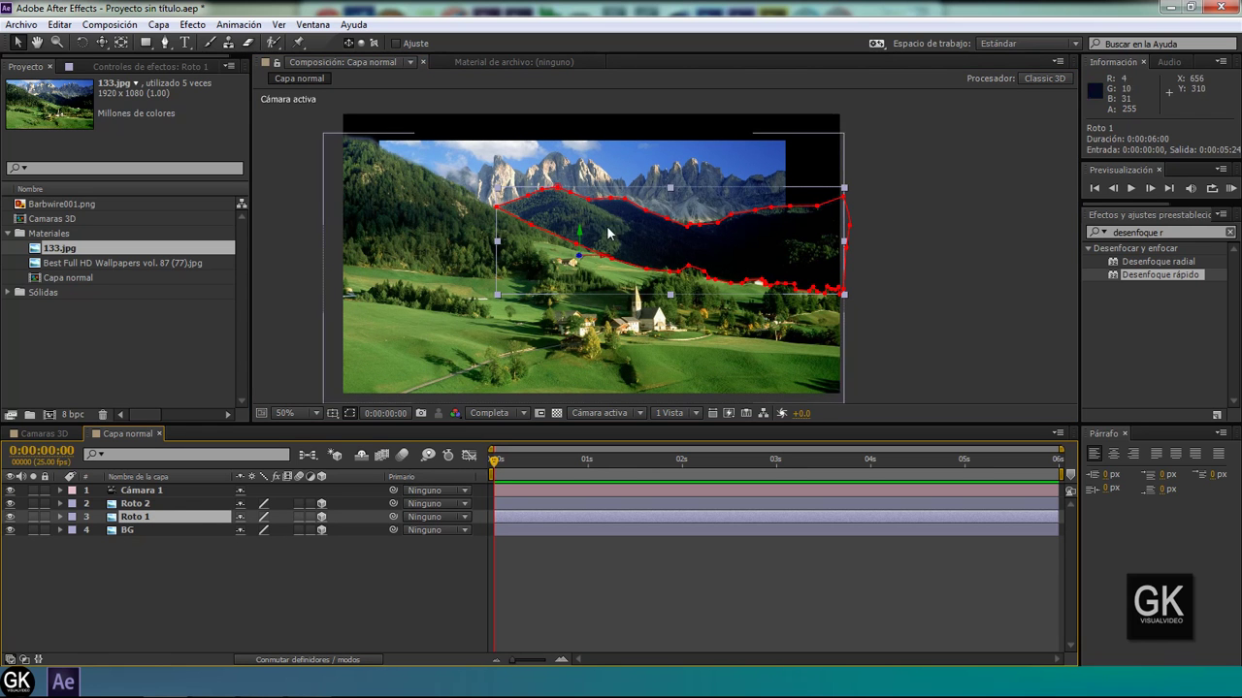
pyautogui.moveTo(579, 255)
pyautogui.mouseDown()
pyautogui.moveTo(765, 161)
pyautogui.moveTo(370, 416)
pyautogui.mouseUp()
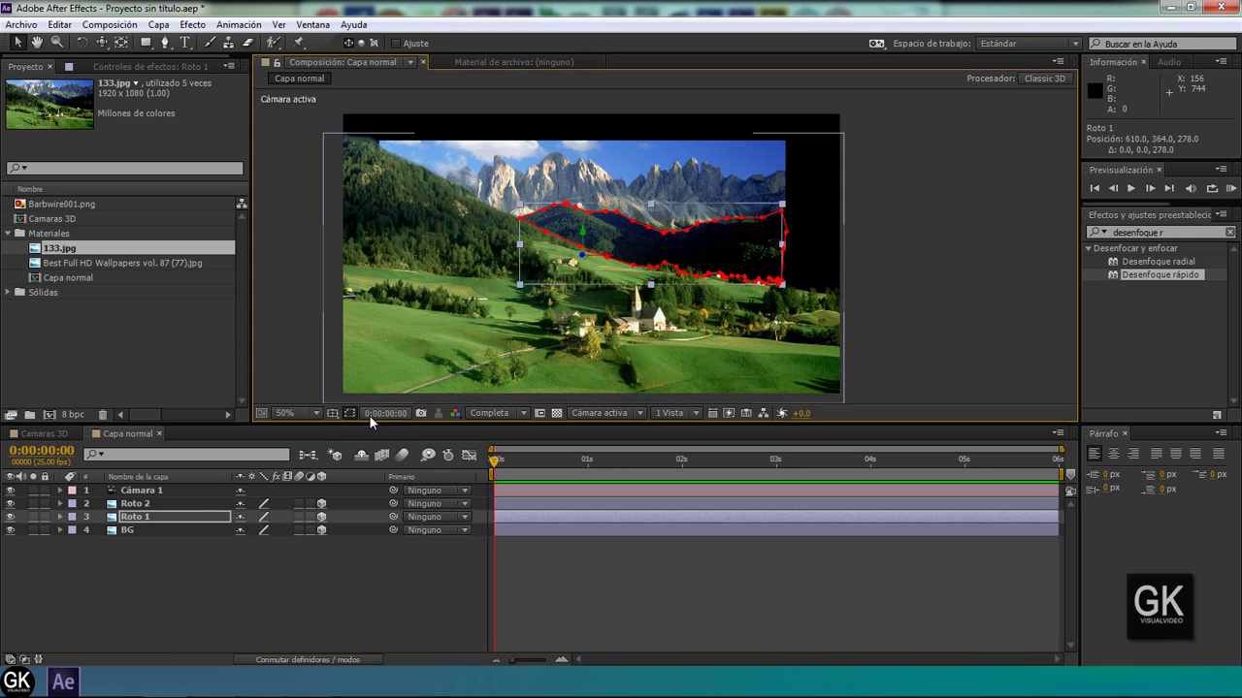
pyautogui.click(141, 529)
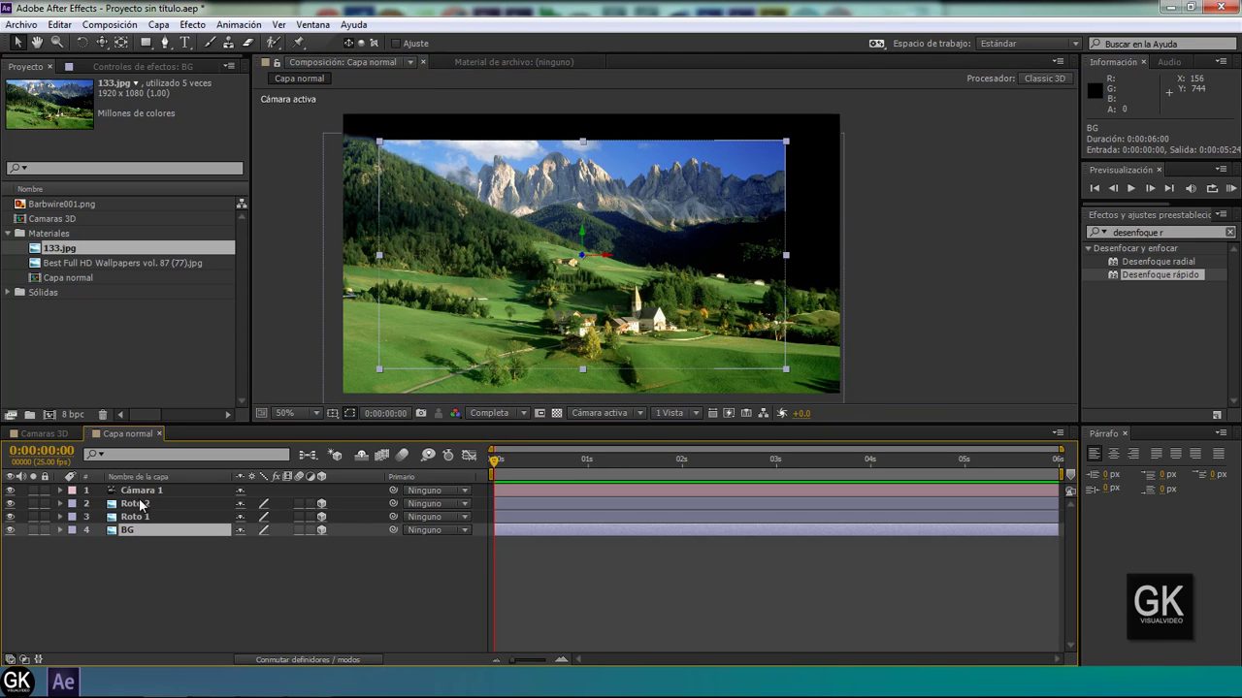
pyautogui.click(141, 505)
pyautogui.moveTo(578, 256); pyautogui.dragTo(427, 531)
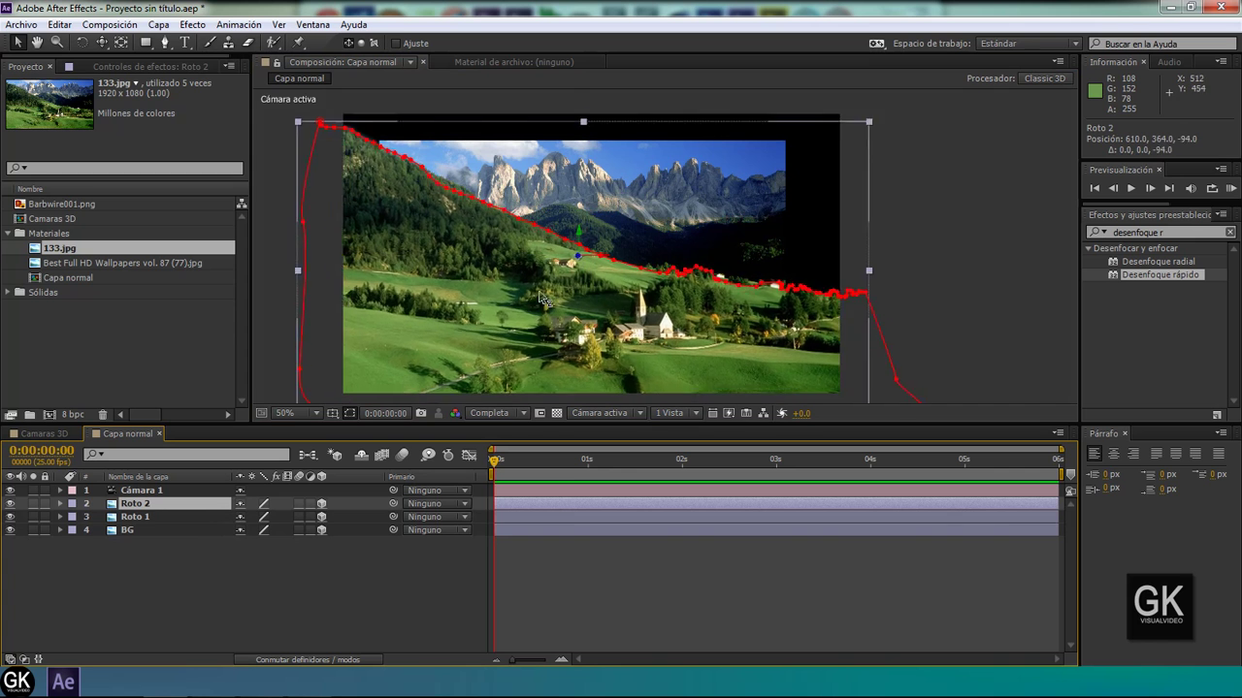
pyautogui.click(425, 559)
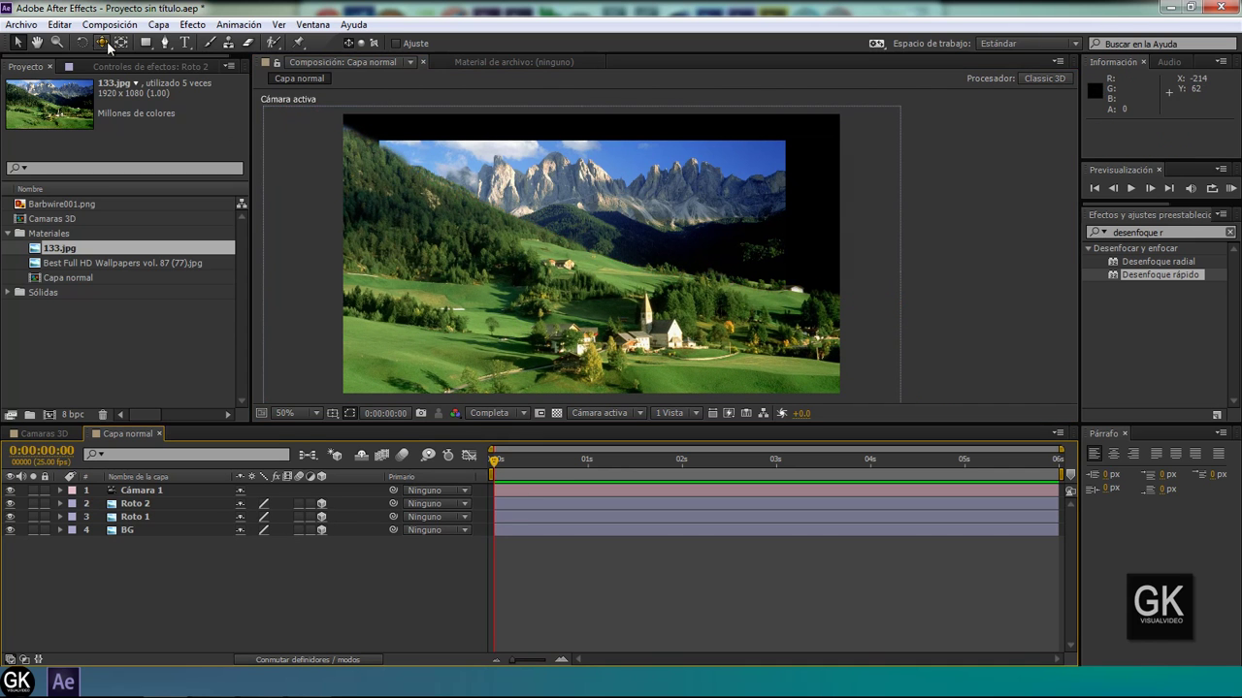
# - Dolly Cámara 1 in to Z −597.3 with the Track Camera Z tool
pyautogui.moveTo(102, 42)
pyautogui.mouseDown()
pyautogui.moveTo(181, 94)
pyautogui.moveTo(227, 92)
pyautogui.mouseUp()
pyautogui.moveTo(648, 301); pyautogui.dragTo(632, 207)
pyautogui.press('v')
pyautogui.click(362, 581)
# - Switch to Custom View 1, orbit it, and move Roto 1 closer on Z
pyautogui.click(583, 415)
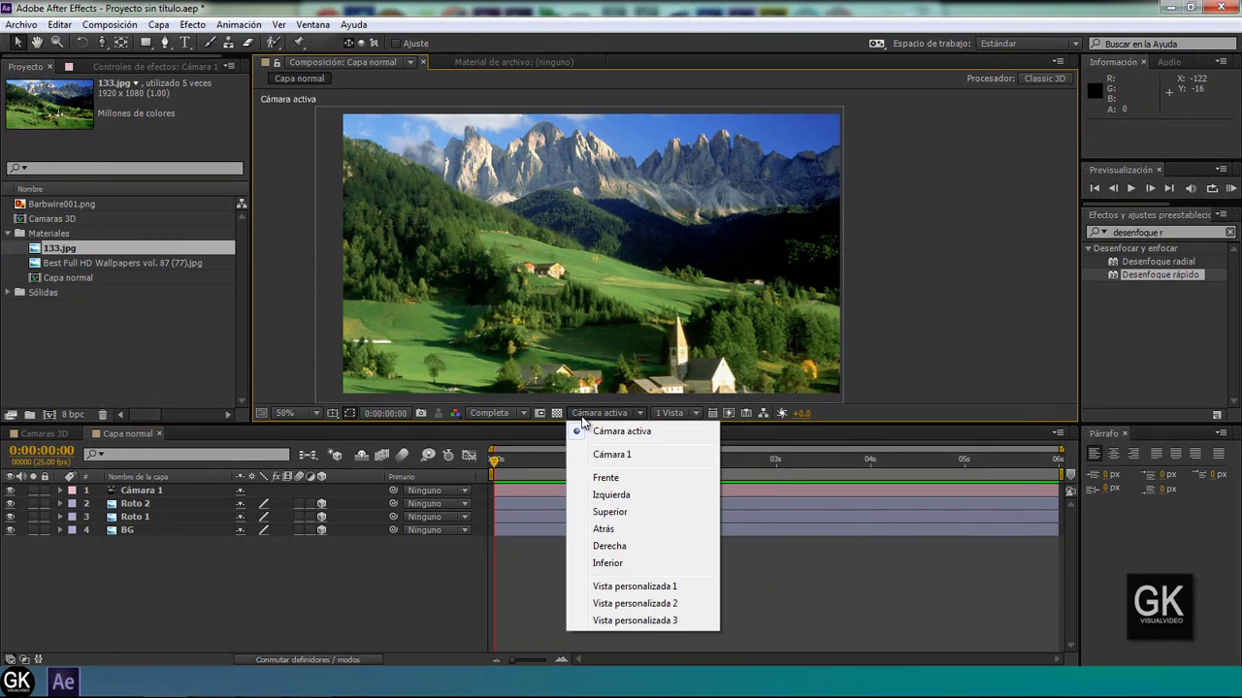
pyautogui.click(597, 592)
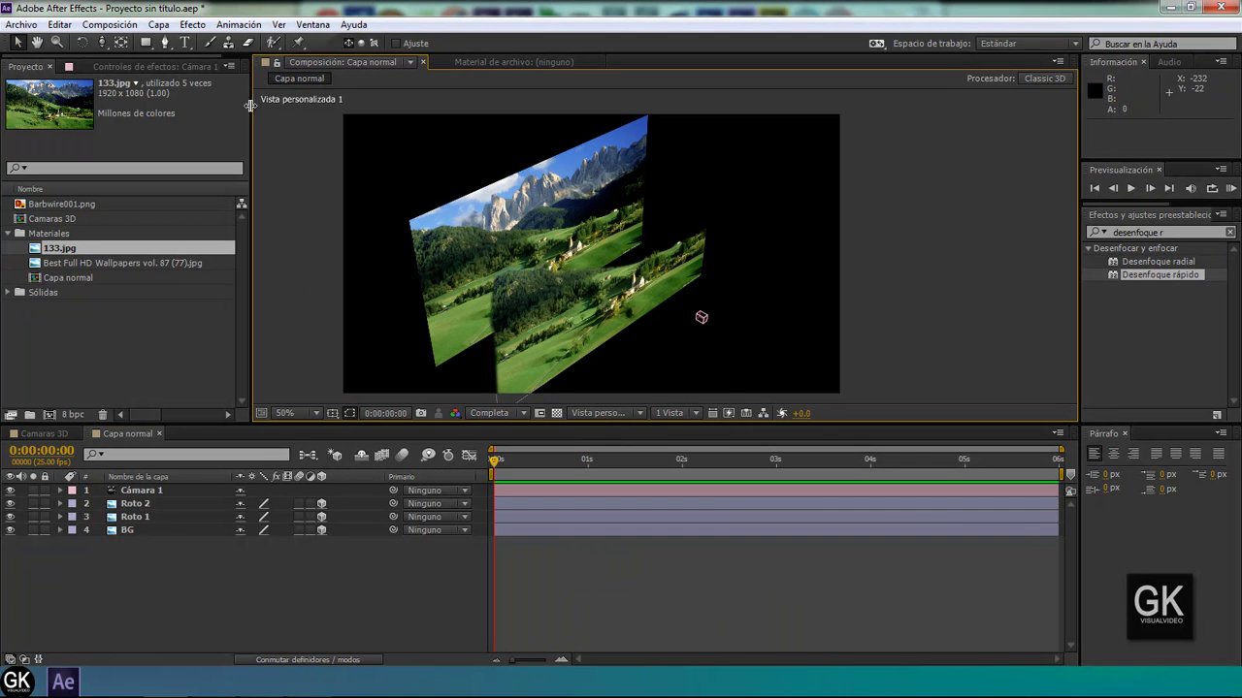
pyautogui.moveTo(101, 42); pyautogui.dragTo(155, 47)
pyautogui.moveTo(482, 185); pyautogui.dragTo(653, 220)
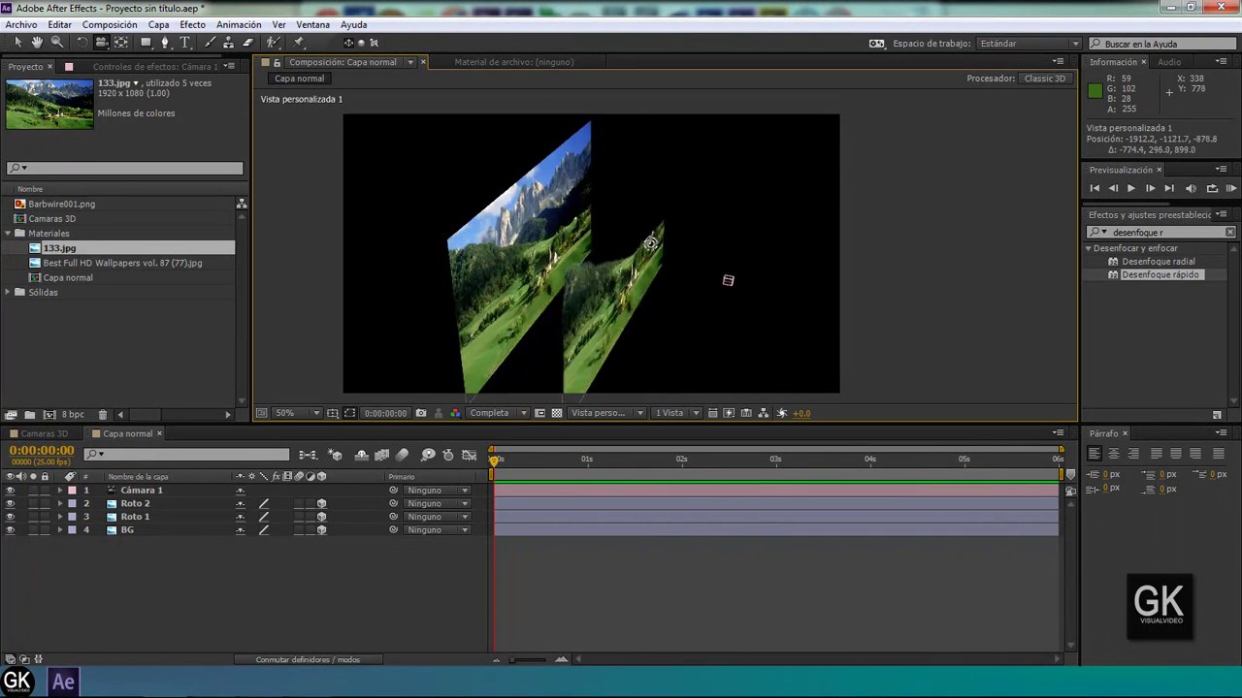
pyautogui.click(18, 41)
pyautogui.click(163, 514)
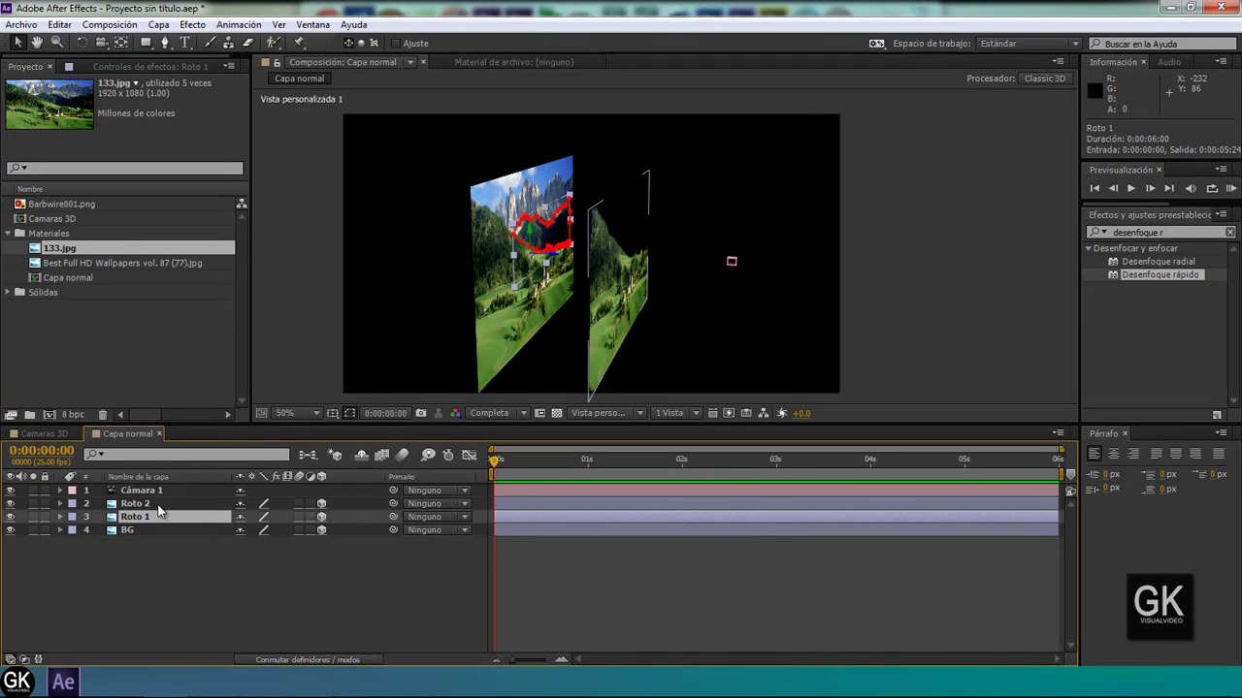
pyautogui.moveTo(559, 262)
pyautogui.mouseDown()
pyautogui.moveTo(771, 243)
pyautogui.moveTo(715, 285)
pyautogui.mouseUp()
# - Orbit the custom view around the layers to inspect their depth spacing edge-on
pyautogui.press('c')
pyautogui.press('c')
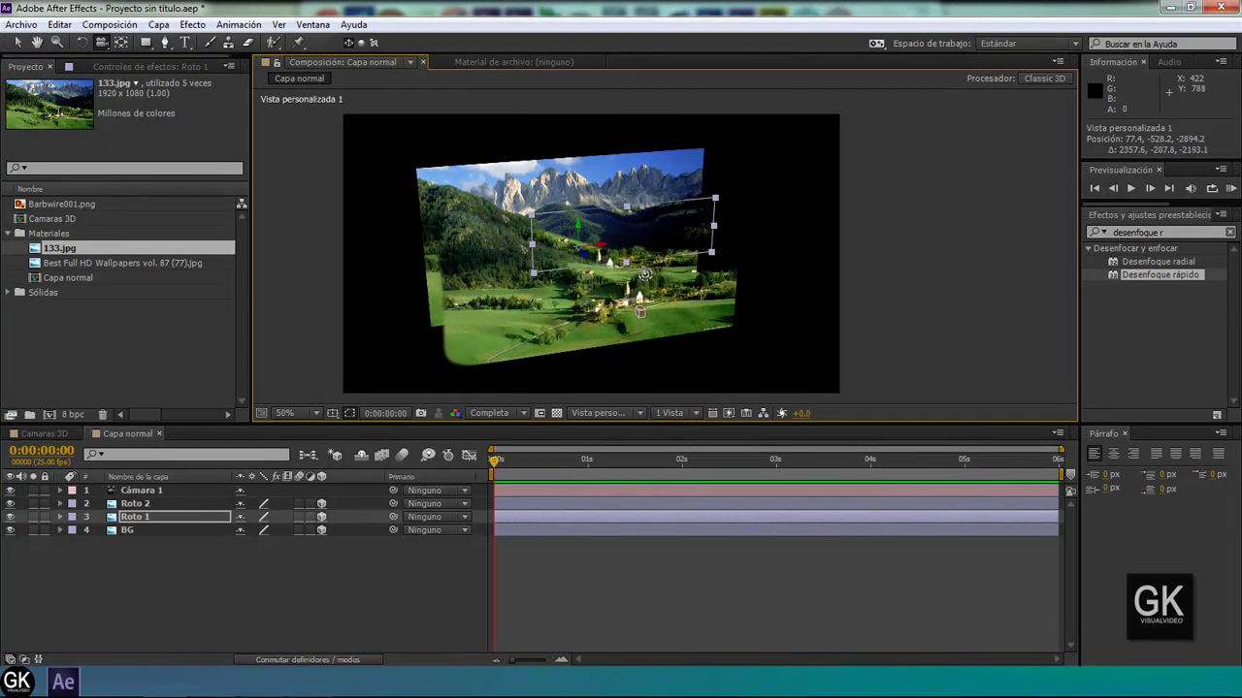
pyautogui.moveTo(443, 301); pyautogui.dragTo(54, 114)
pyautogui.click(17, 42)
pyautogui.click(603, 413)
pyautogui.press('c')
pyautogui.press('Escape')
pyautogui.moveTo(669, 291)
pyautogui.mouseDown()
pyautogui.moveTo(713, 280)
pyautogui.moveTo(538, 257)
pyautogui.moveTo(462, 275)
pyautogui.mouseUp()
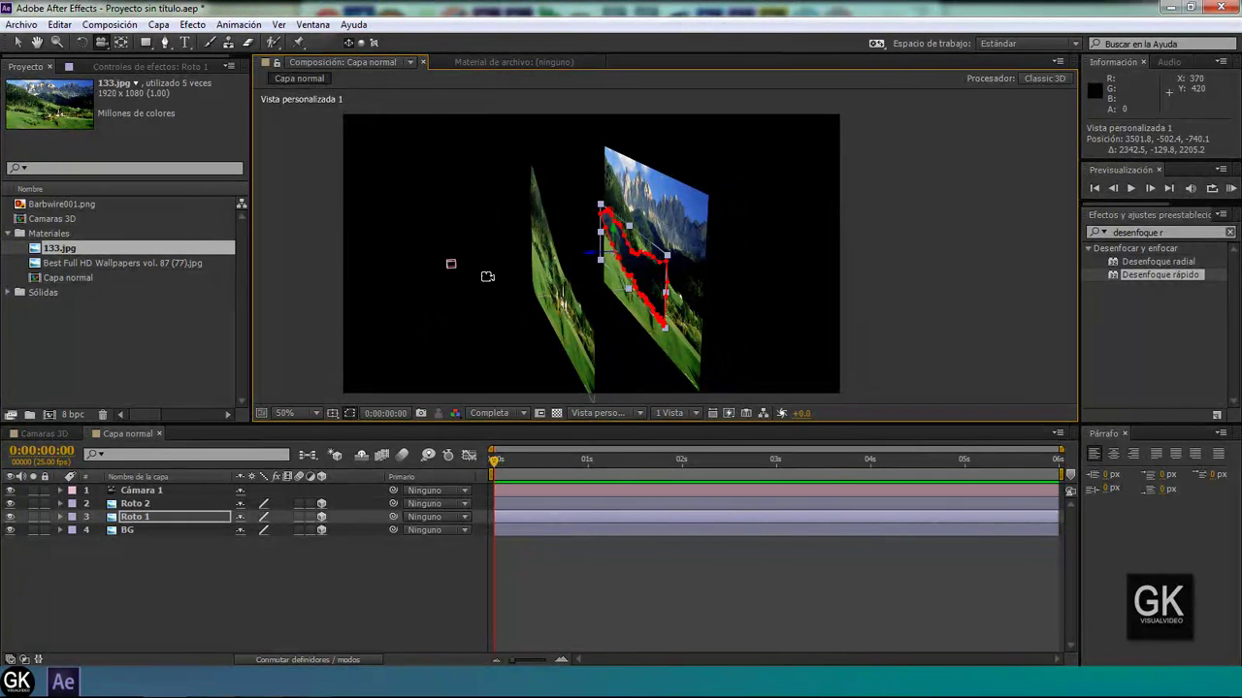
pyautogui.moveTo(698, 342); pyautogui.dragTo(666, 329)
pyautogui.moveTo(605, 321)
pyautogui.mouseDown()
pyautogui.moveTo(669, 413)
pyautogui.moveTo(737, 319)
pyautogui.mouseUp()
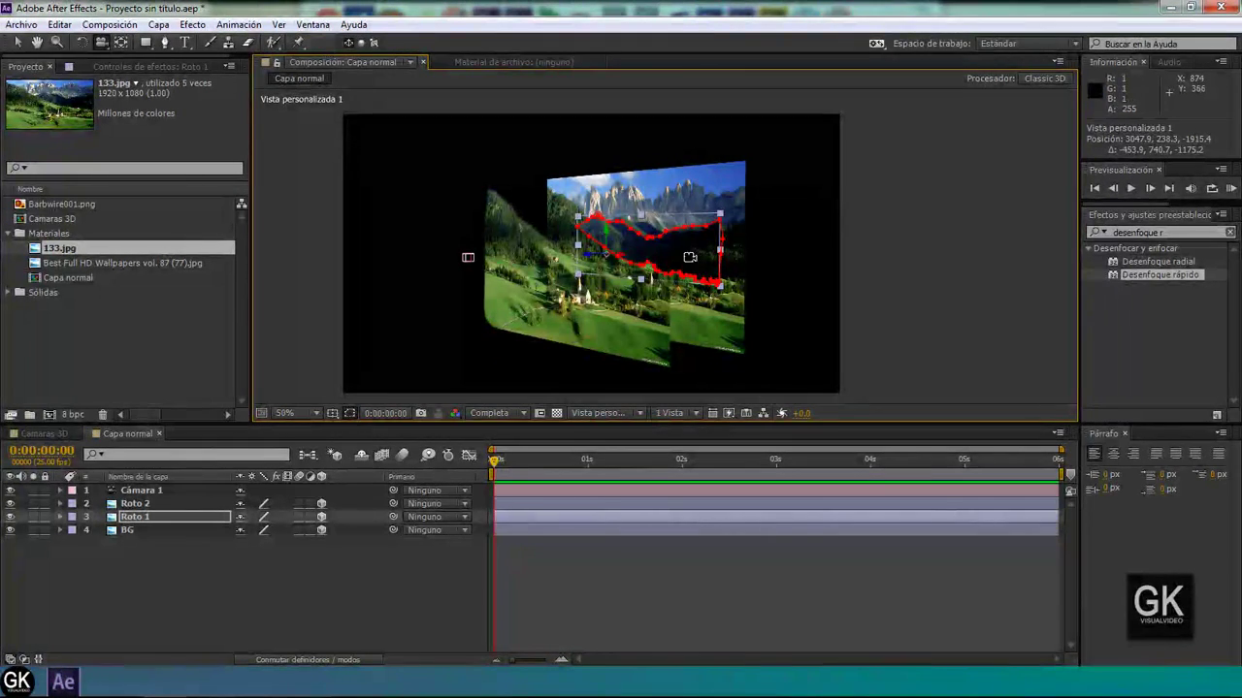
pyautogui.moveTo(468, 257); pyautogui.dragTo(520, 261)
# - Return the 3D view to Cámara activa and deselect Roto 1
pyautogui.click(18, 44)
pyautogui.click(610, 412)
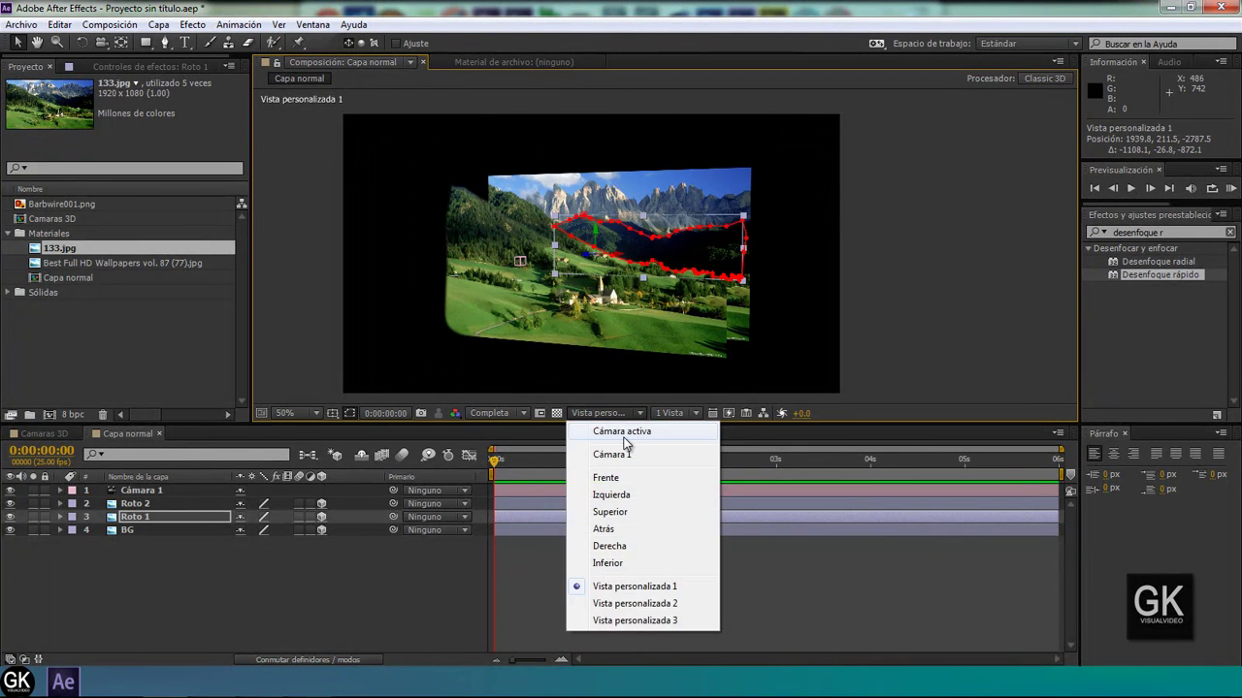
pyautogui.click(619, 433)
pyautogui.click(556, 474)
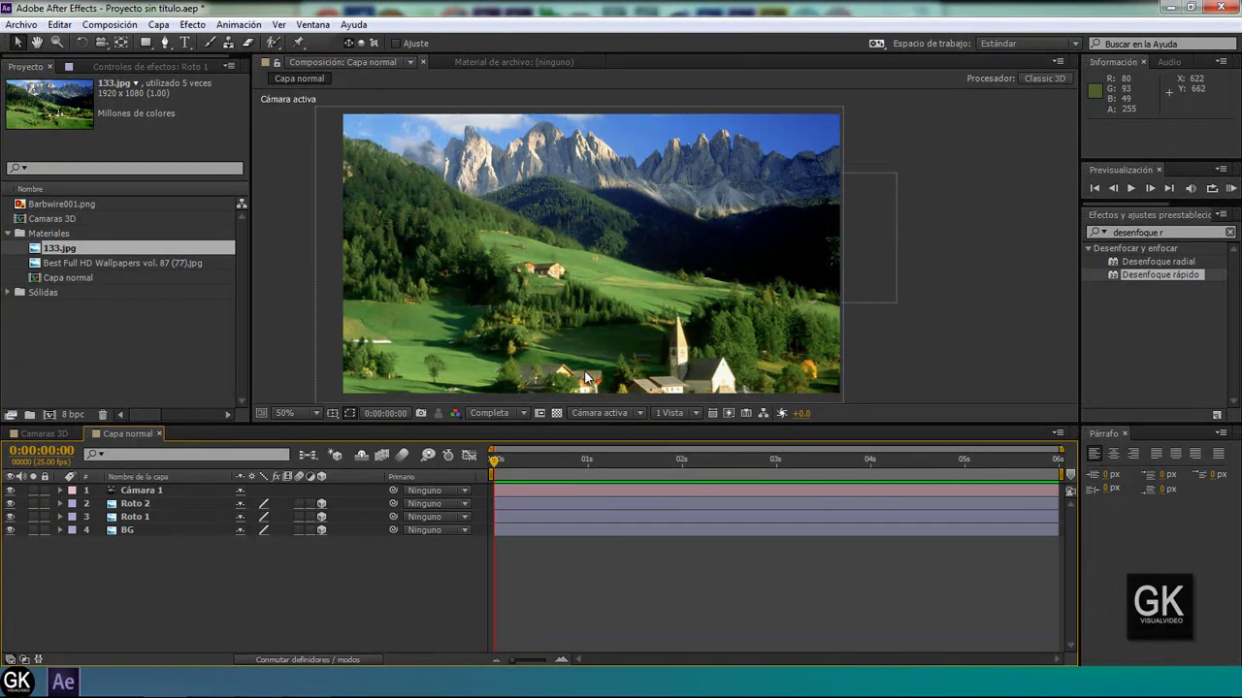
# - Dolly Cámara 1 closer and shift it slightly to about 635.8, 385.3, −608.1
pyautogui.click(141, 490)
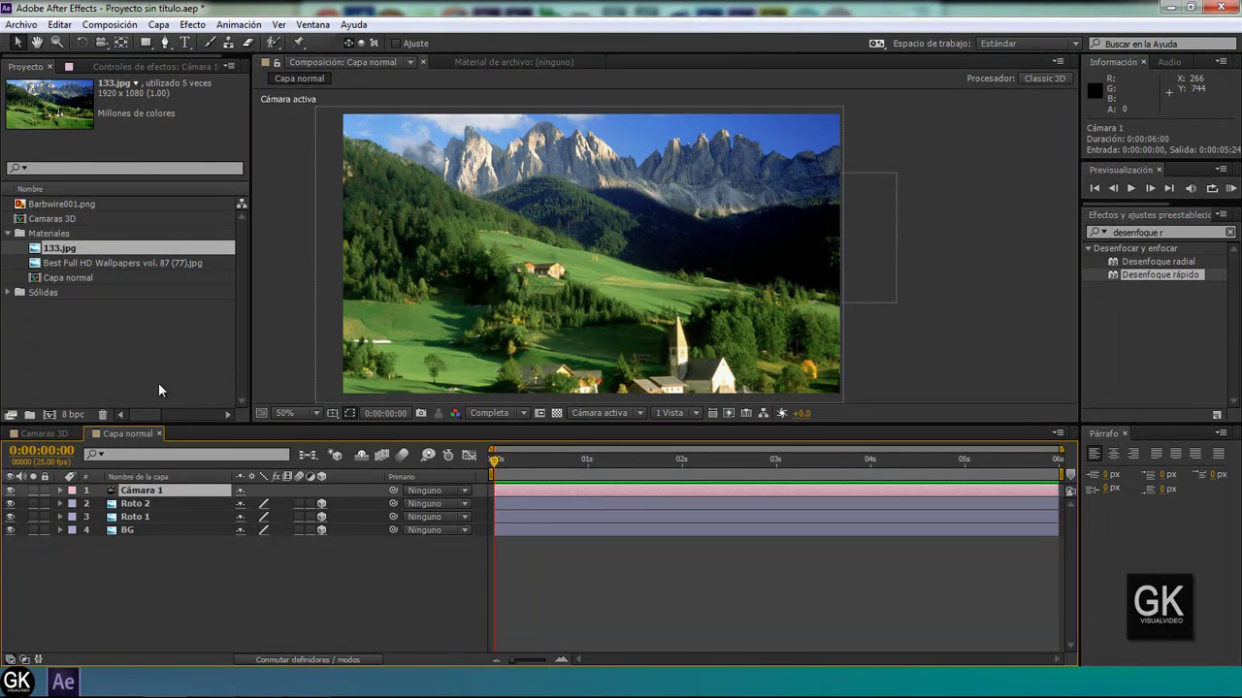
pyautogui.click(101, 41)
pyautogui.click(155, 60)
pyautogui.moveTo(582, 252)
pyautogui.mouseDown()
pyautogui.moveTo(417, 284)
pyautogui.moveTo(556, 236)
pyautogui.mouseUp()
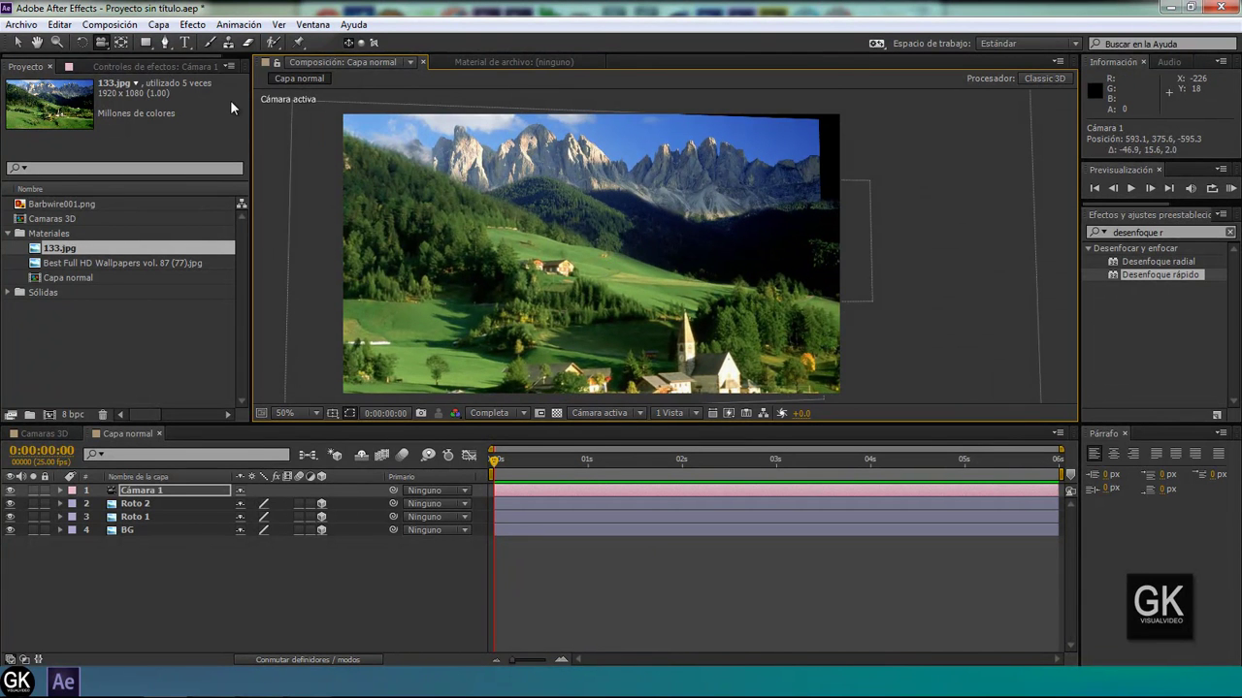
pyautogui.hotkey('ctrl', 'z')
pyautogui.click(101, 42)
pyautogui.click(172, 86)
pyautogui.moveTo(568, 281)
pyautogui.mouseDown()
pyautogui.moveTo(567, 238)
pyautogui.moveTo(561, 389)
pyautogui.moveTo(581, 322)
pyautogui.mouseUp()
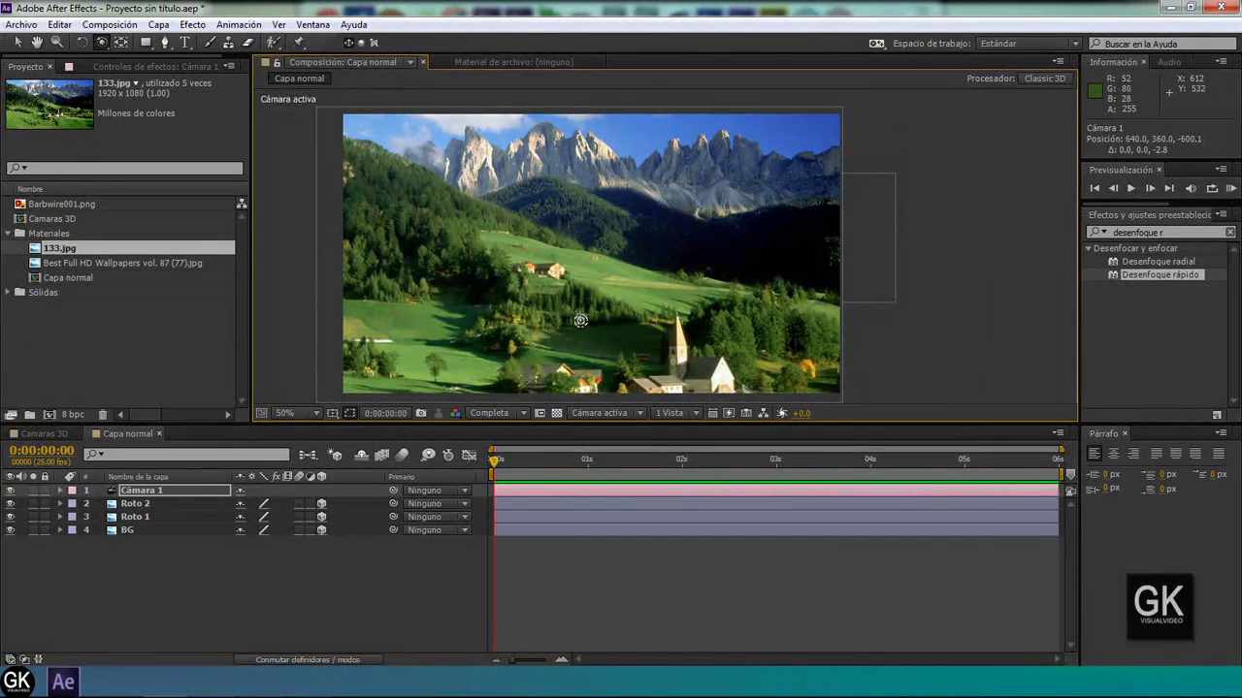
pyautogui.moveTo(580, 322); pyautogui.dragTo(583, 307)
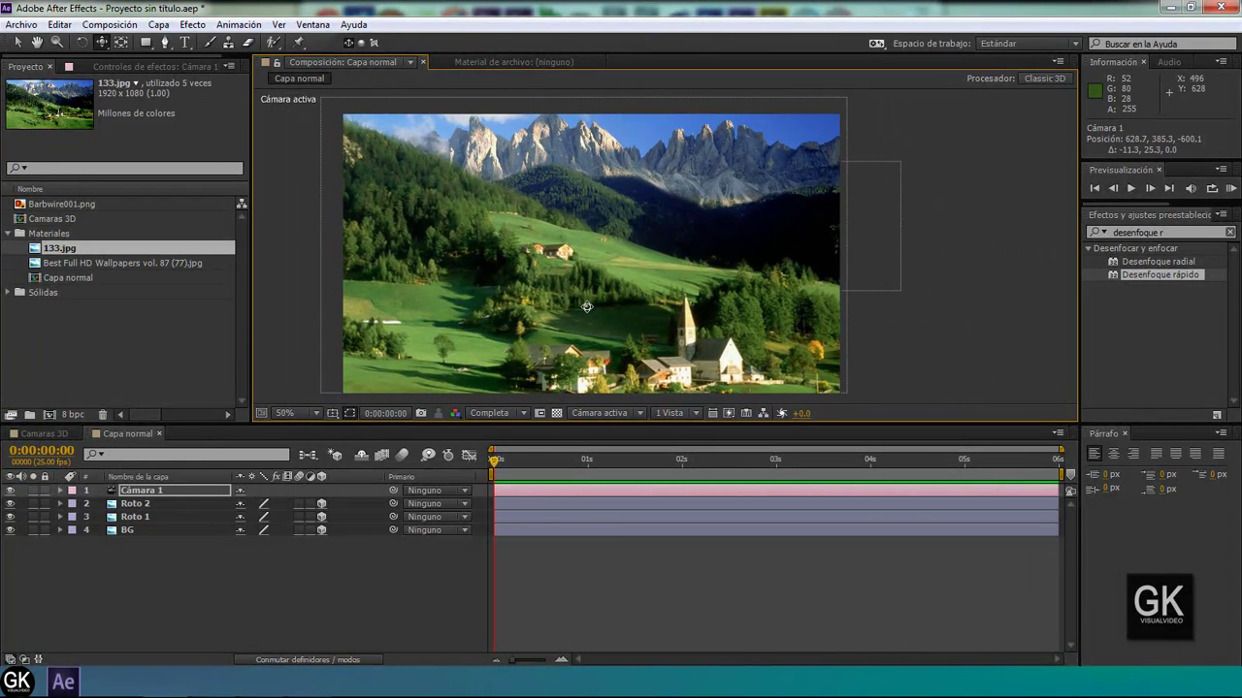
# - Reselect Cámara 1 with the Selection tool and twirl open its properties
pyautogui.click(17, 42)
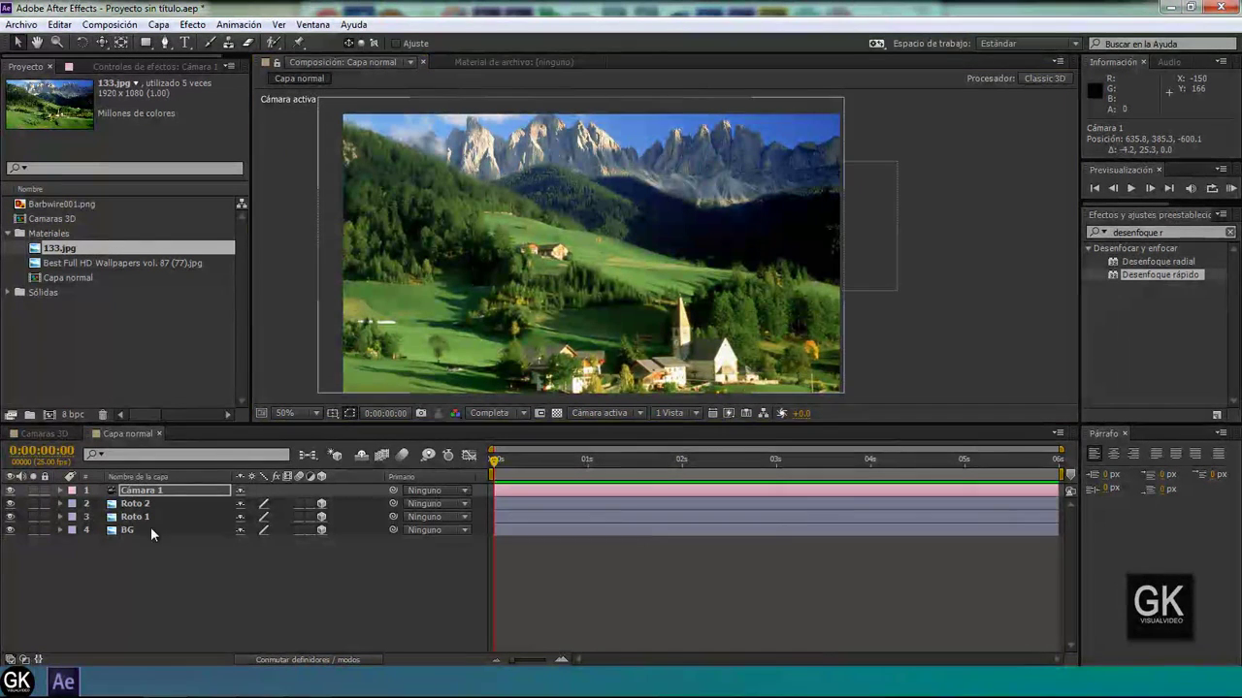
pyautogui.click(140, 492)
pyautogui.click(61, 491)
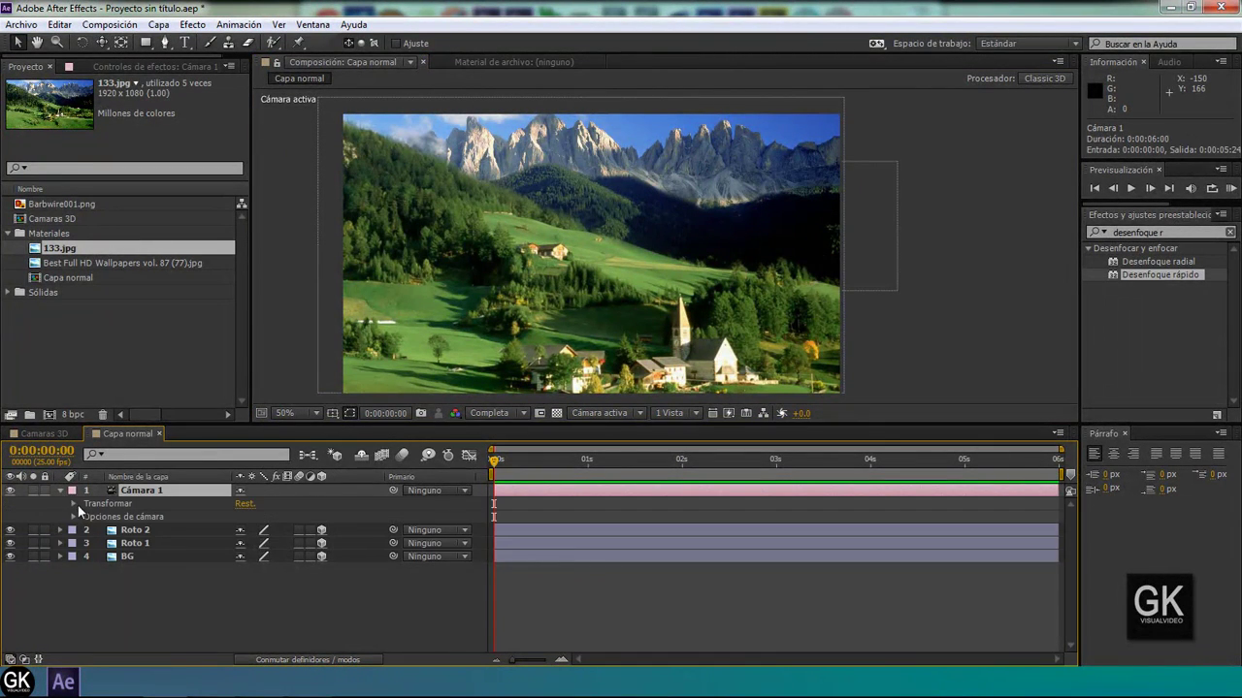
# - Keyframe Cámara 1's Position and dolly it forward to Z −521.4 at 0:00:05:24
pyautogui.click(77, 502)
pyautogui.click(100, 530)
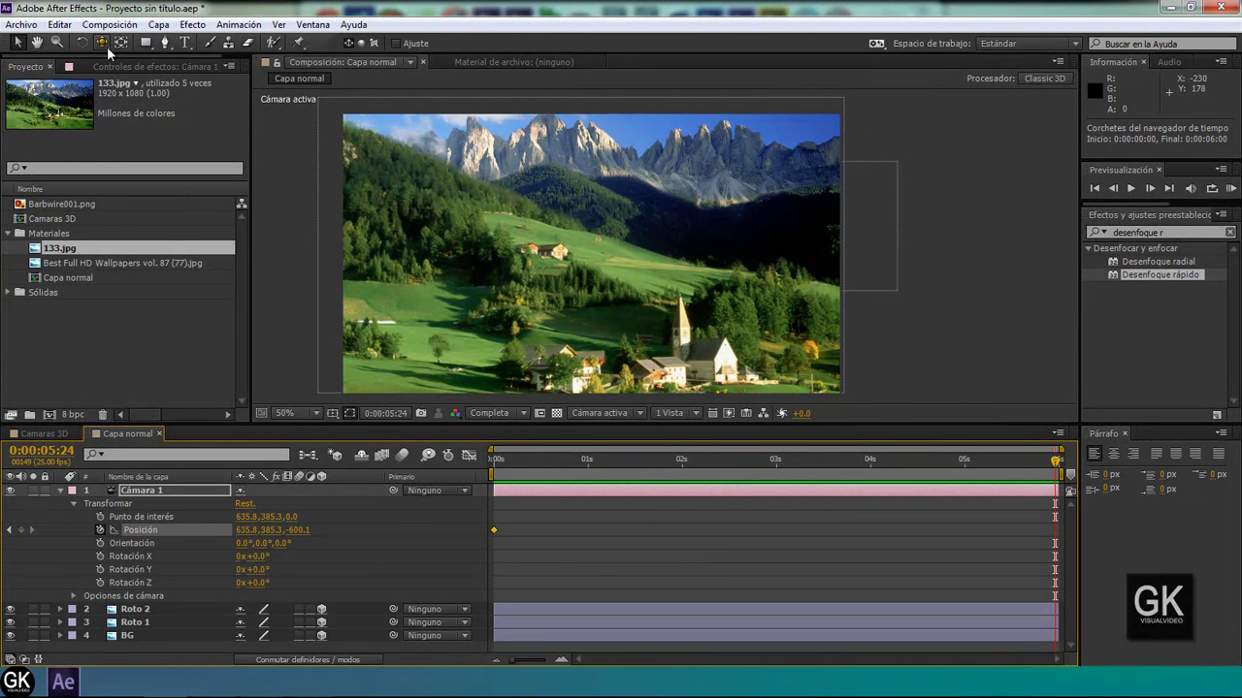
pyautogui.moveTo(103, 42); pyautogui.dragTo(176, 92)
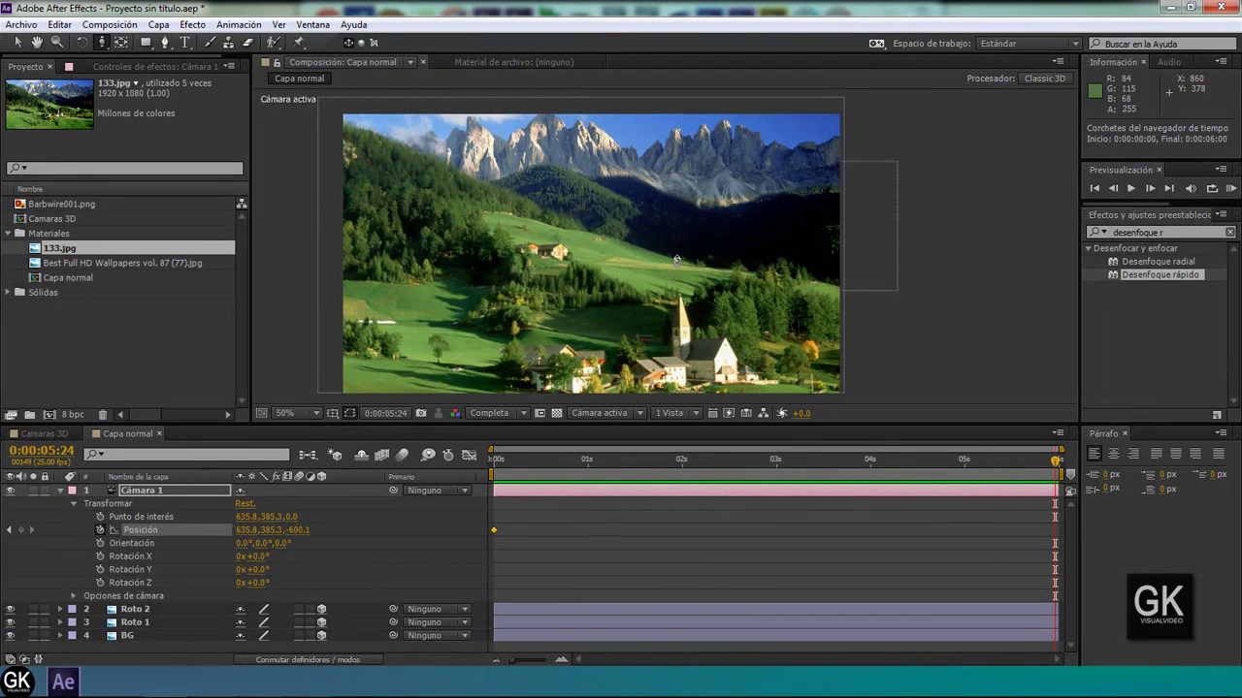
pyautogui.moveTo(593, 241)
pyautogui.mouseDown()
pyautogui.moveTo(601, 259)
pyautogui.moveTo(598, 227)
pyautogui.mouseUp()
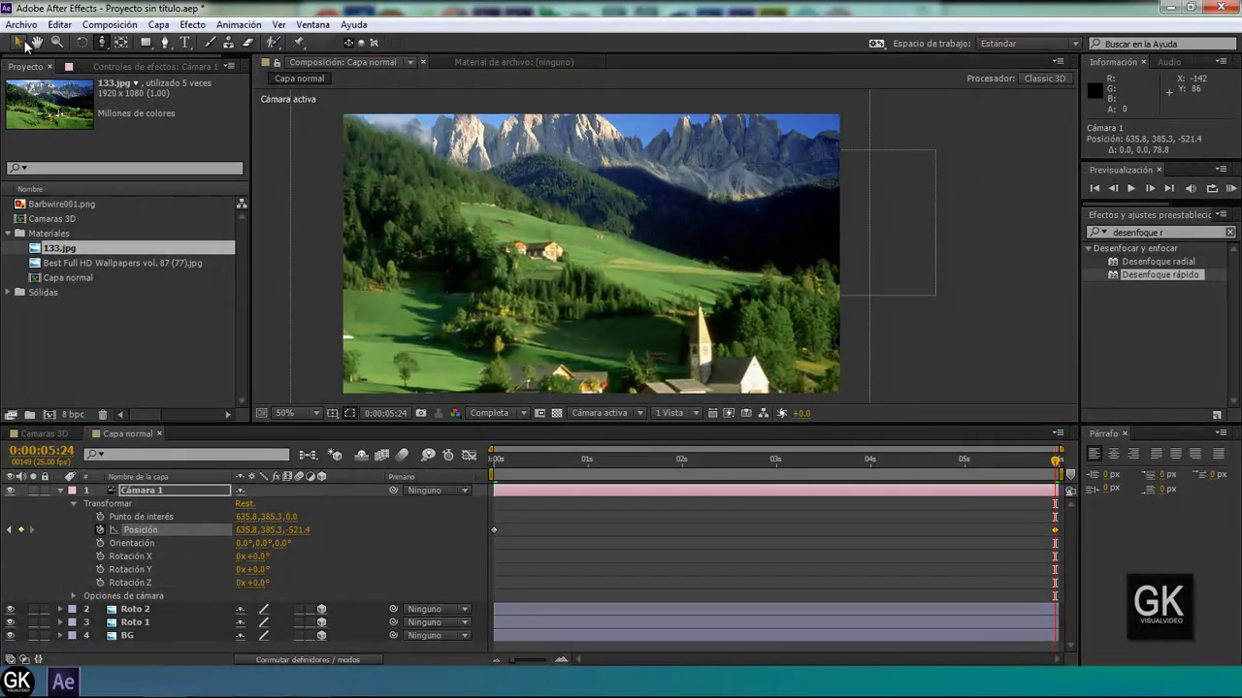
pyautogui.moveTo(1067, 474)
pyautogui.mouseDown()
pyautogui.moveTo(754, 457)
pyautogui.moveTo(946, 523)
pyautogui.moveTo(930, 518)
pyautogui.mouseUp()
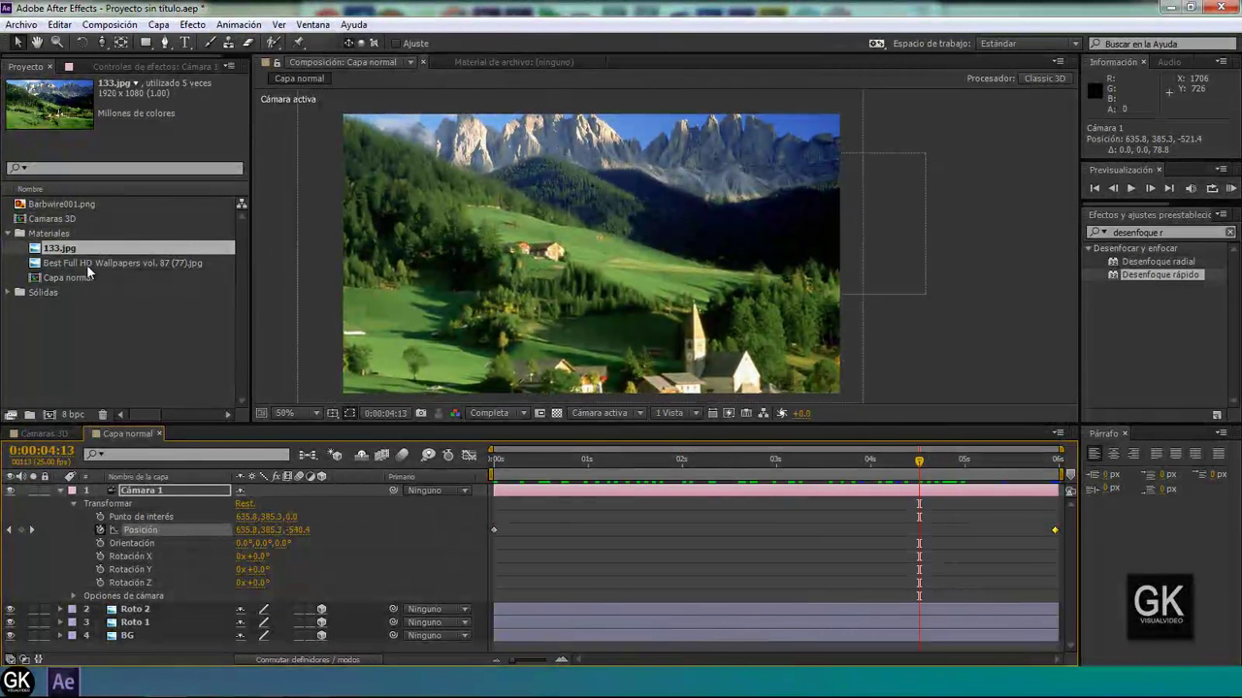
pyautogui.click(44, 277)
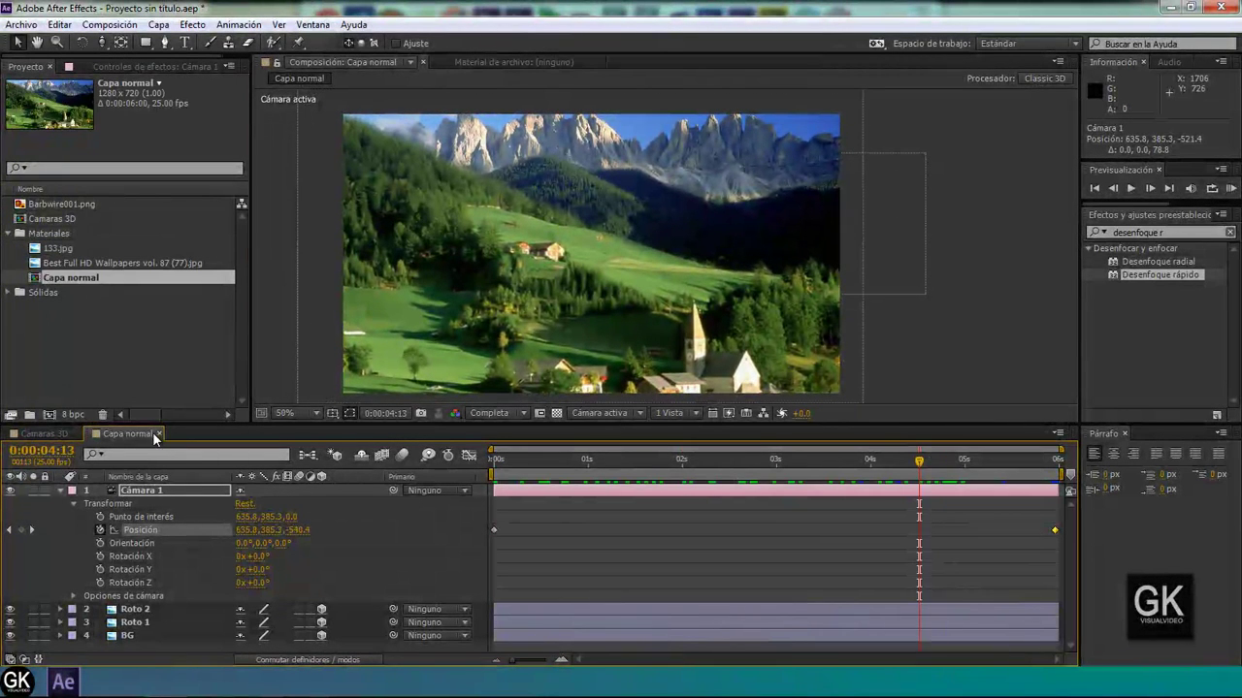
pyautogui.moveTo(528, 484)
pyautogui.mouseDown()
pyautogui.moveTo(498, 488)
pyautogui.moveTo(708, 478)
pyautogui.mouseUp()
pyautogui.click(44, 434)
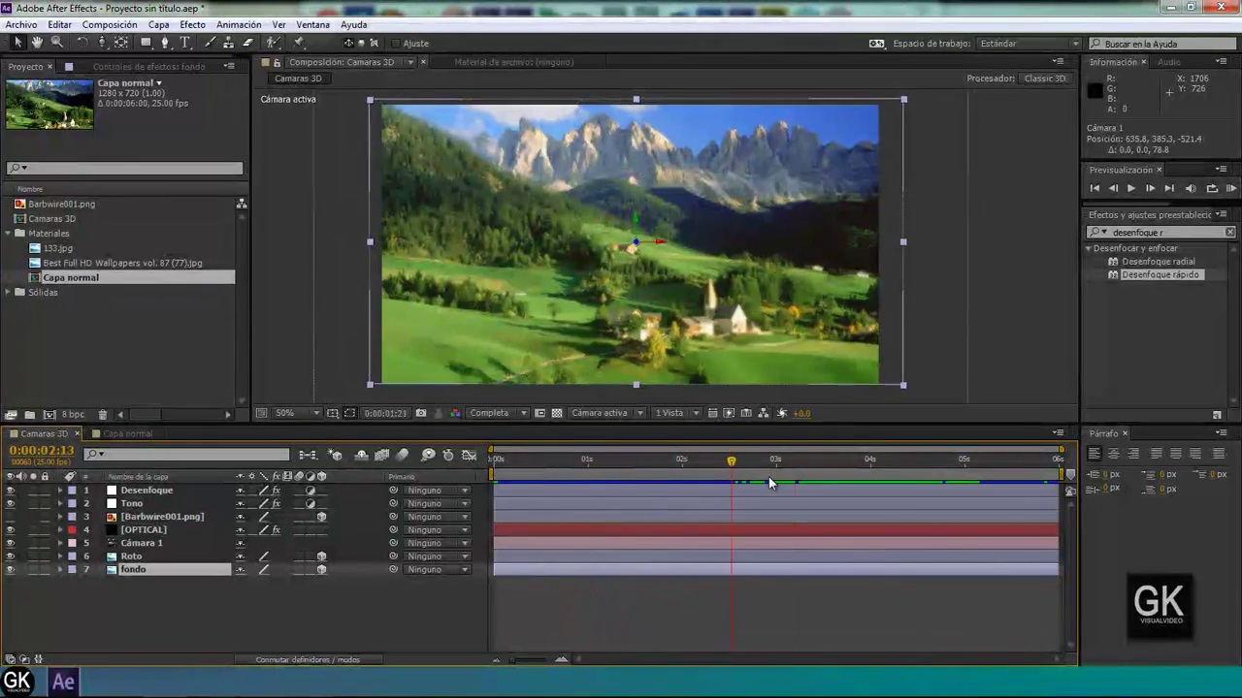
pyautogui.moveTo(634, 477); pyautogui.dragTo(659, 463)
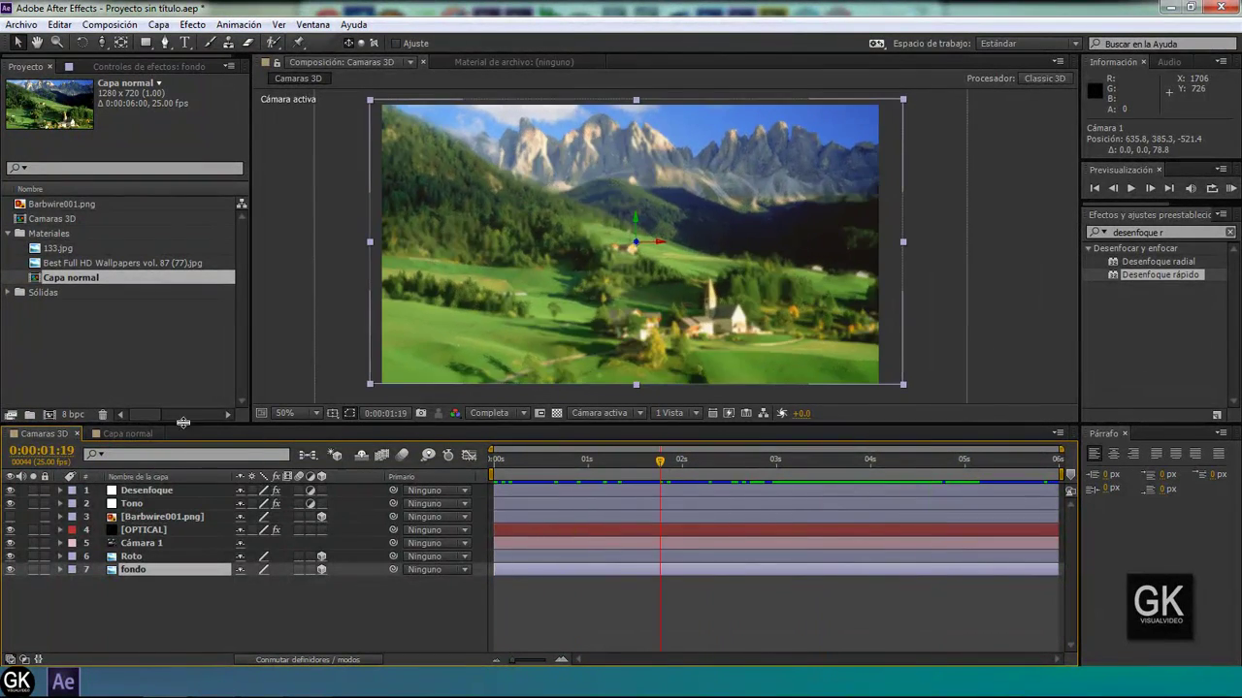
pyautogui.click(127, 434)
pyautogui.moveTo(496, 482)
pyautogui.mouseDown()
pyautogui.moveTo(1015, 492)
pyautogui.moveTo(791, 445)
pyautogui.mouseUp()
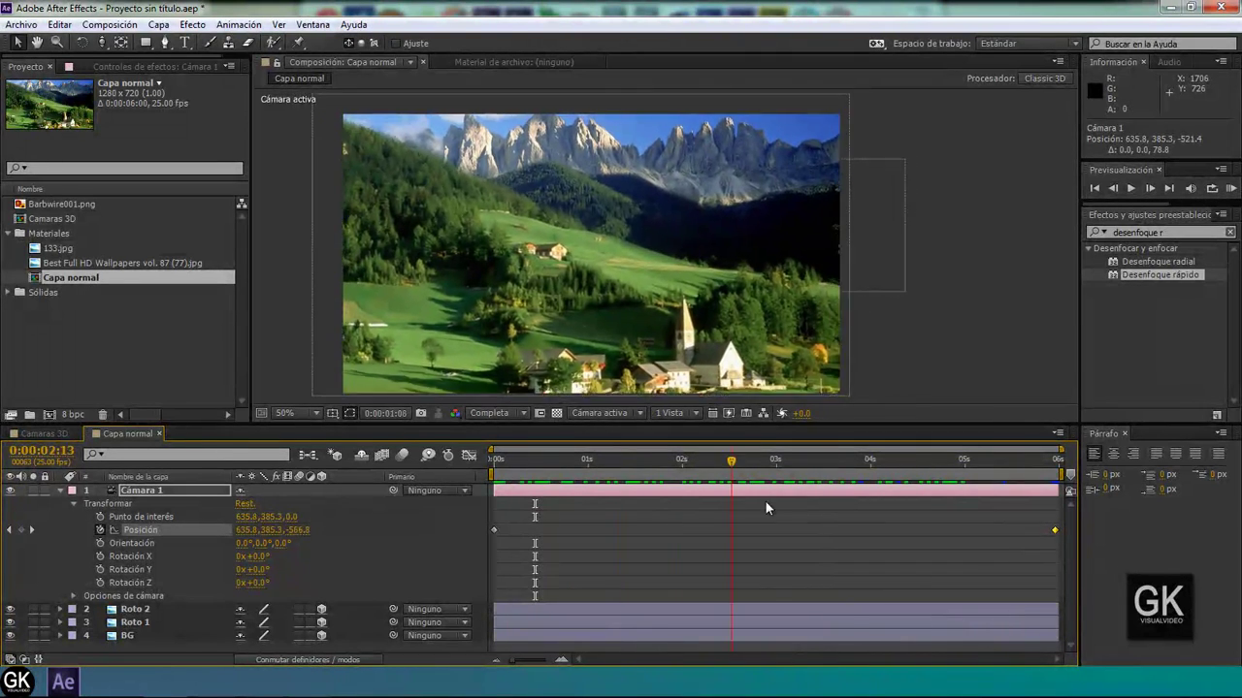
pyautogui.click(622, 215)
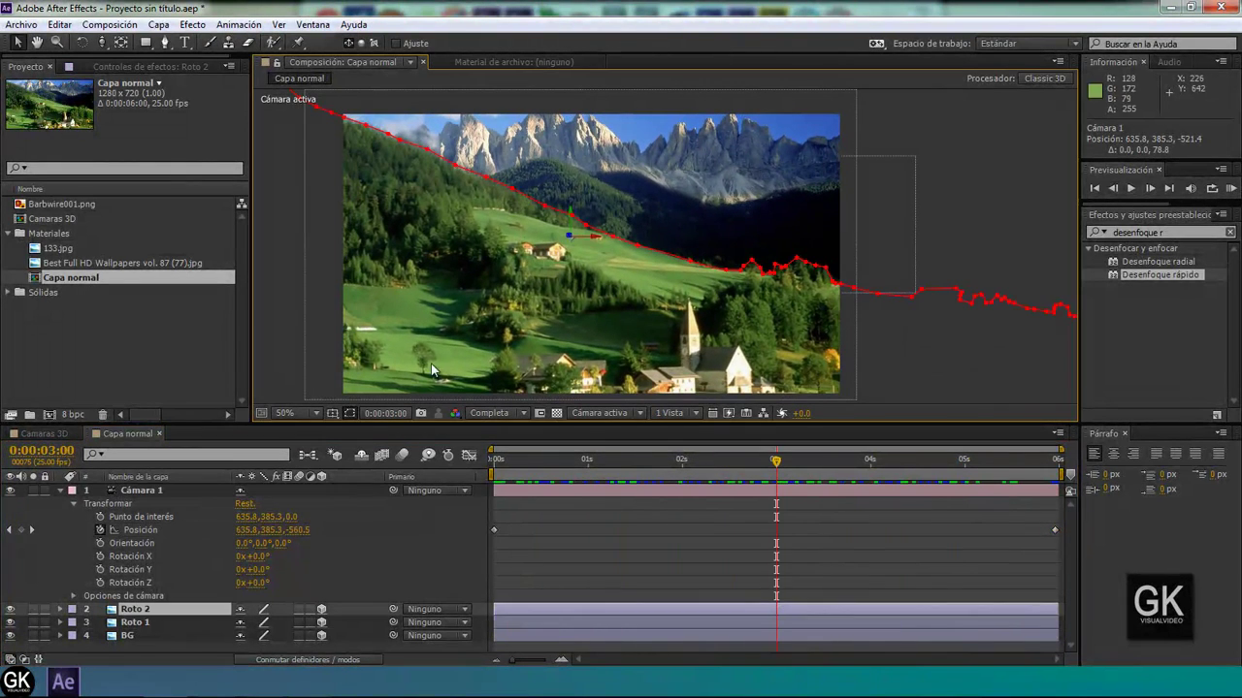
# - Switch to Custom View 1 and orbit to see the layers from the side
pyautogui.click(609, 415)
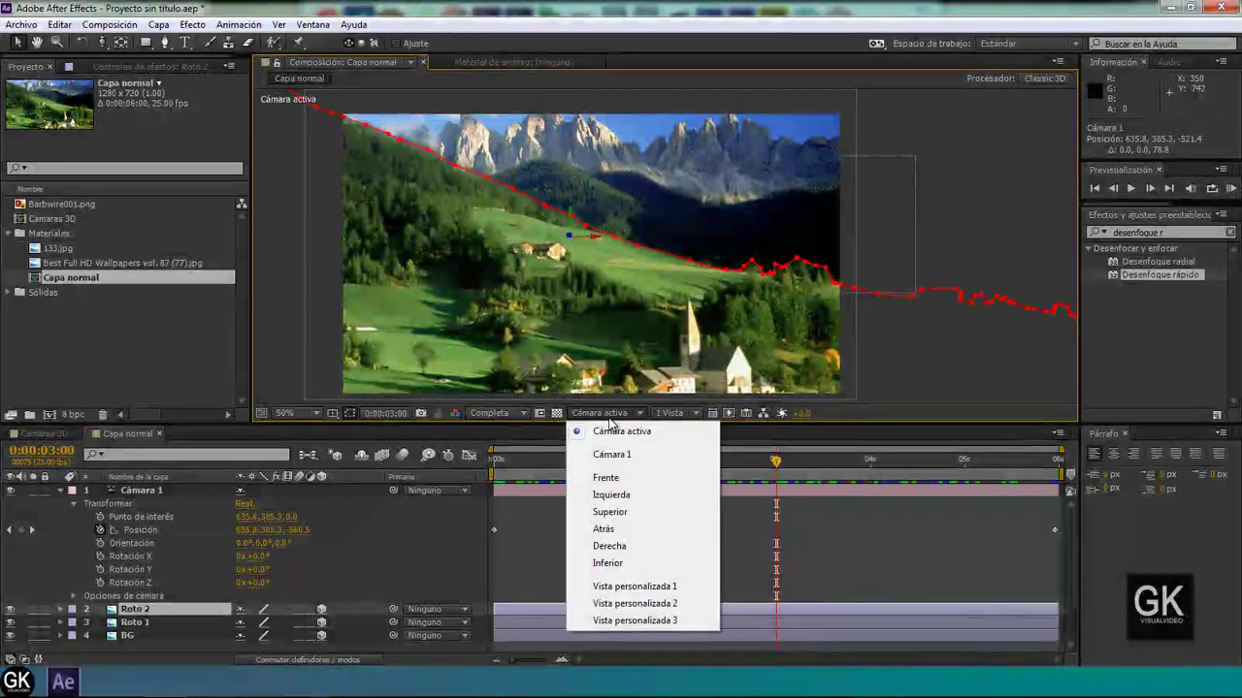
pyautogui.click(636, 587)
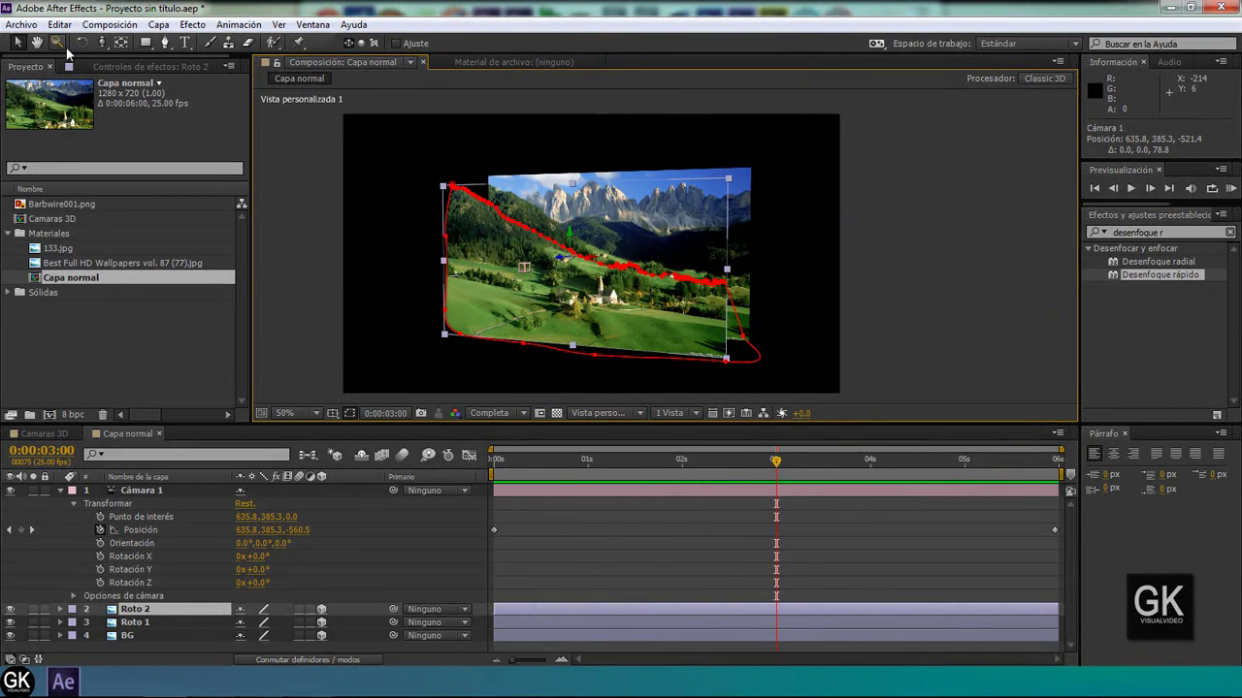
pyautogui.moveTo(102, 43); pyautogui.dragTo(165, 59)
pyautogui.moveTo(582, 339)
pyautogui.mouseDown()
pyautogui.moveTo(656, 351)
pyautogui.moveTo(508, 312)
pyautogui.mouseUp()
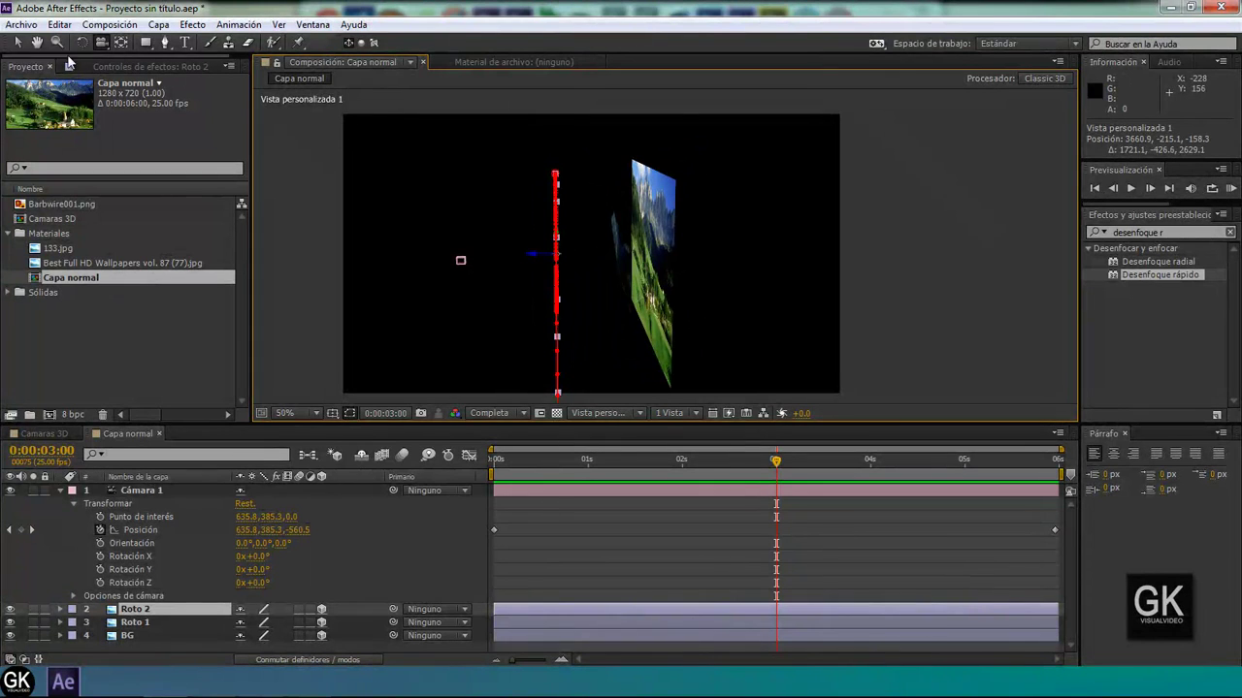
# - Push BG back to Z 537.8 and Roto 1 back to Z 209.3
pyautogui.click(18, 42)
pyautogui.click(666, 277)
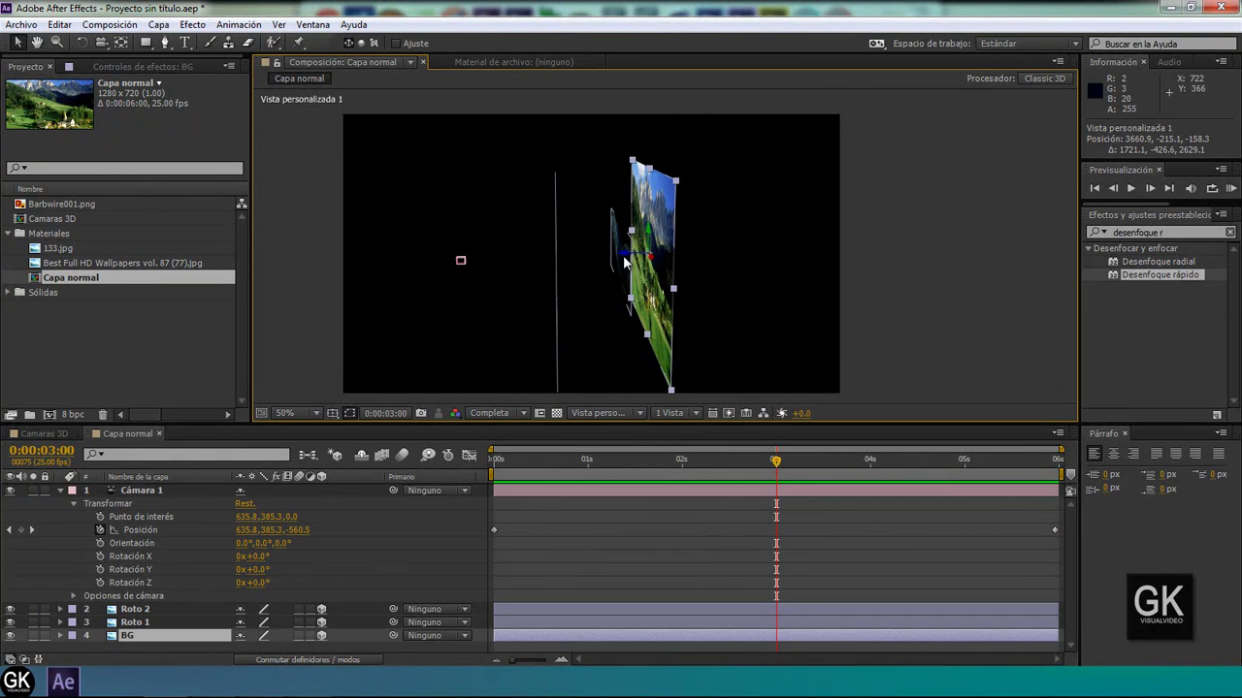
pyautogui.moveTo(645, 262); pyautogui.dragTo(725, 286)
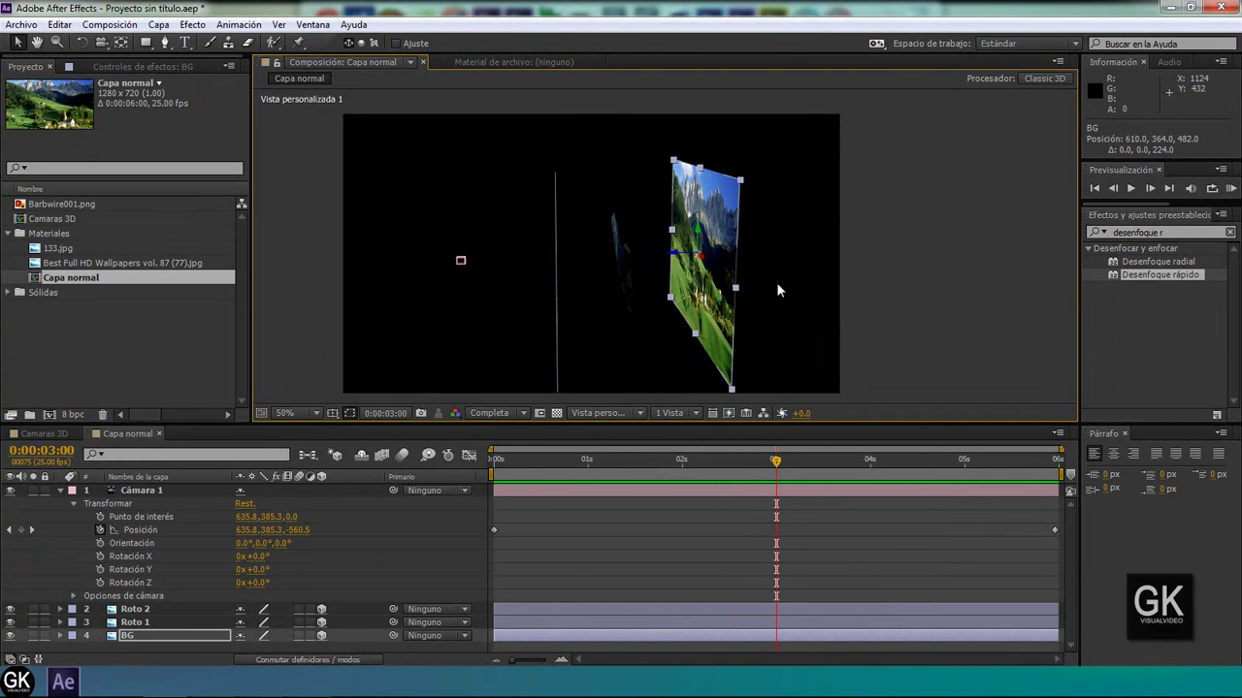
pyautogui.moveTo(692, 262); pyautogui.dragTo(737, 276)
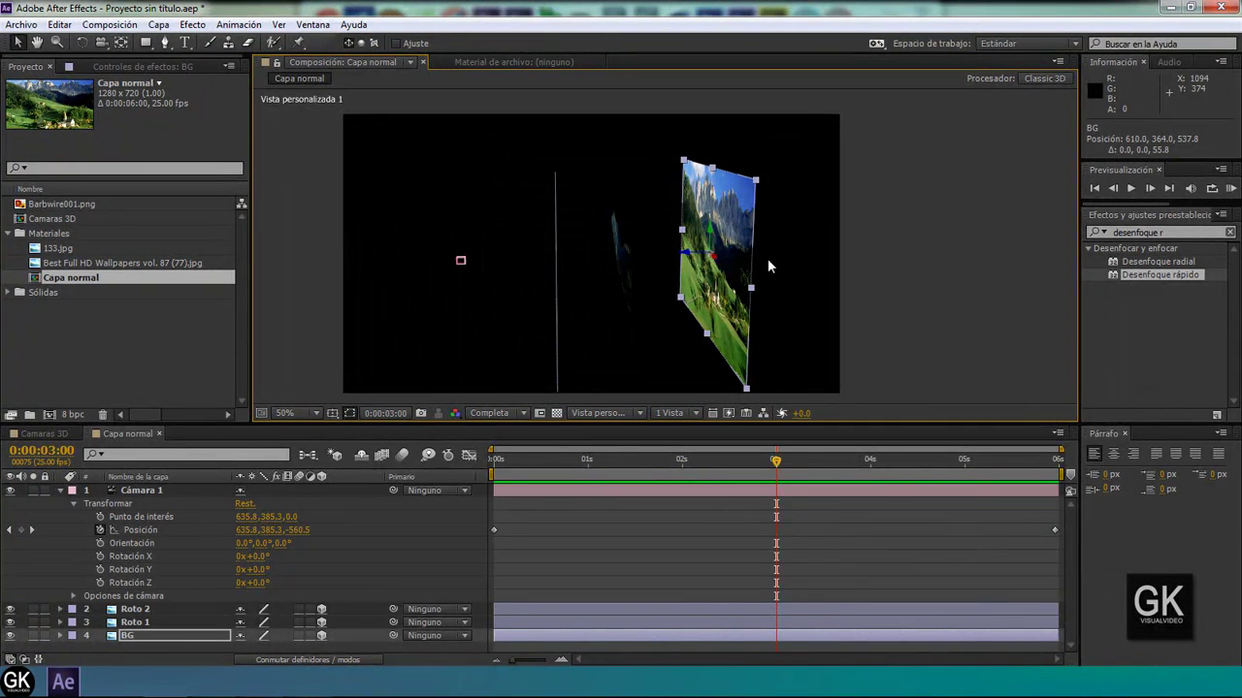
pyautogui.click(634, 272)
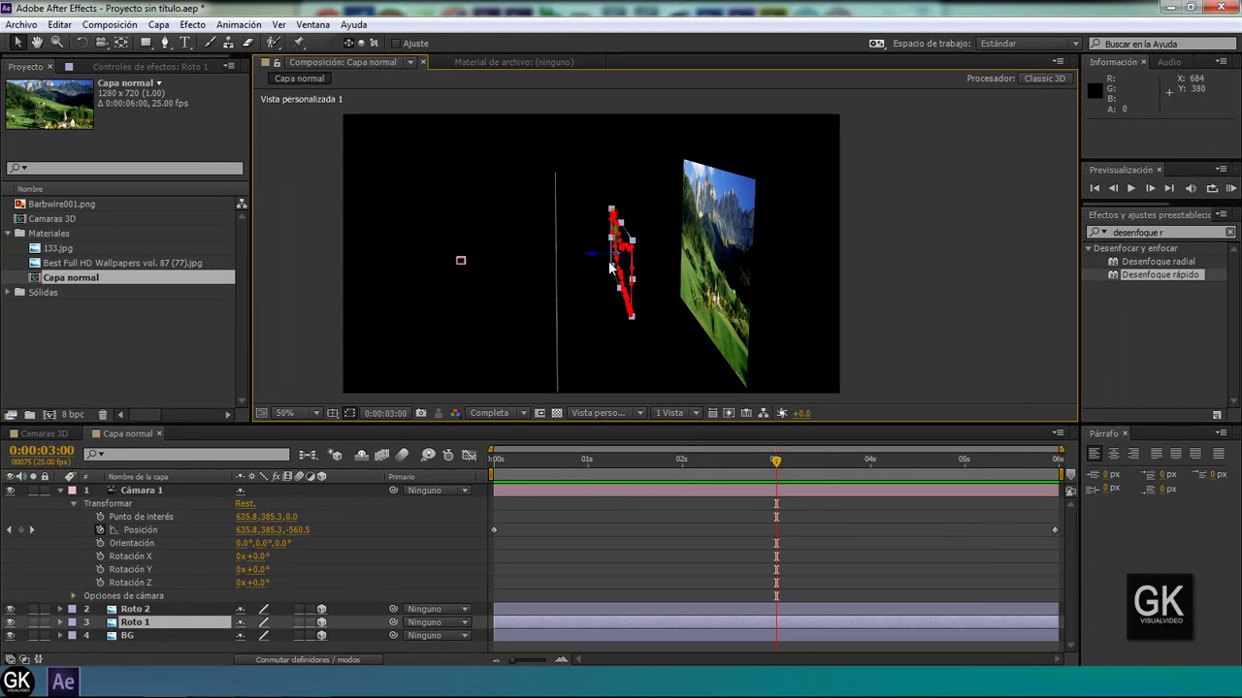
pyautogui.moveTo(603, 259); pyautogui.dragTo(641, 253)
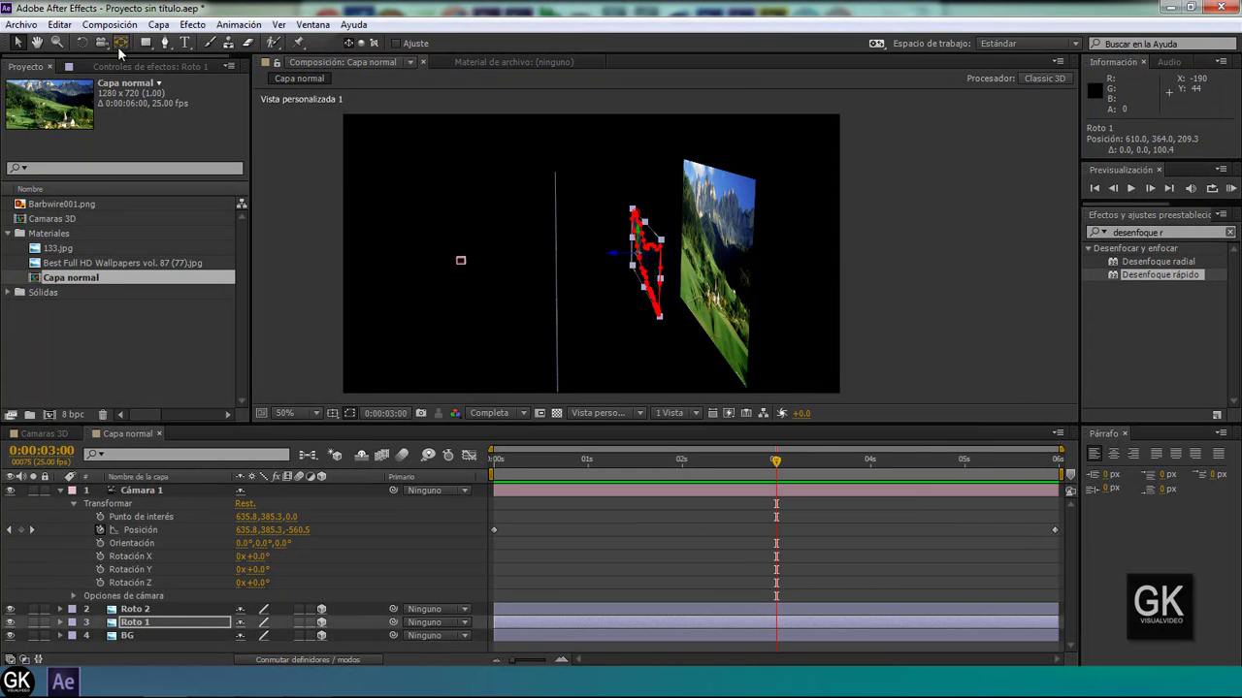
pyautogui.moveTo(660, 206); pyautogui.dragTo(640, 203)
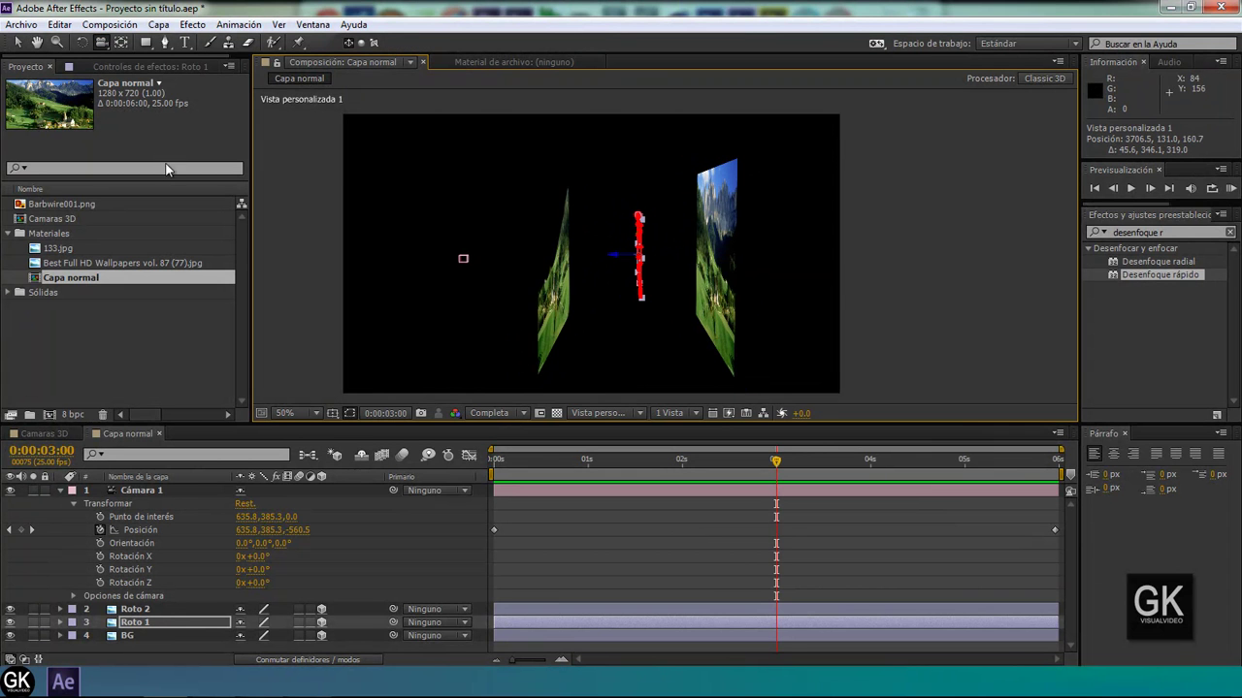
pyautogui.click(18, 41)
# - Return to the Active Camera view and scale up BG to fill the frame
pyautogui.click(609, 413)
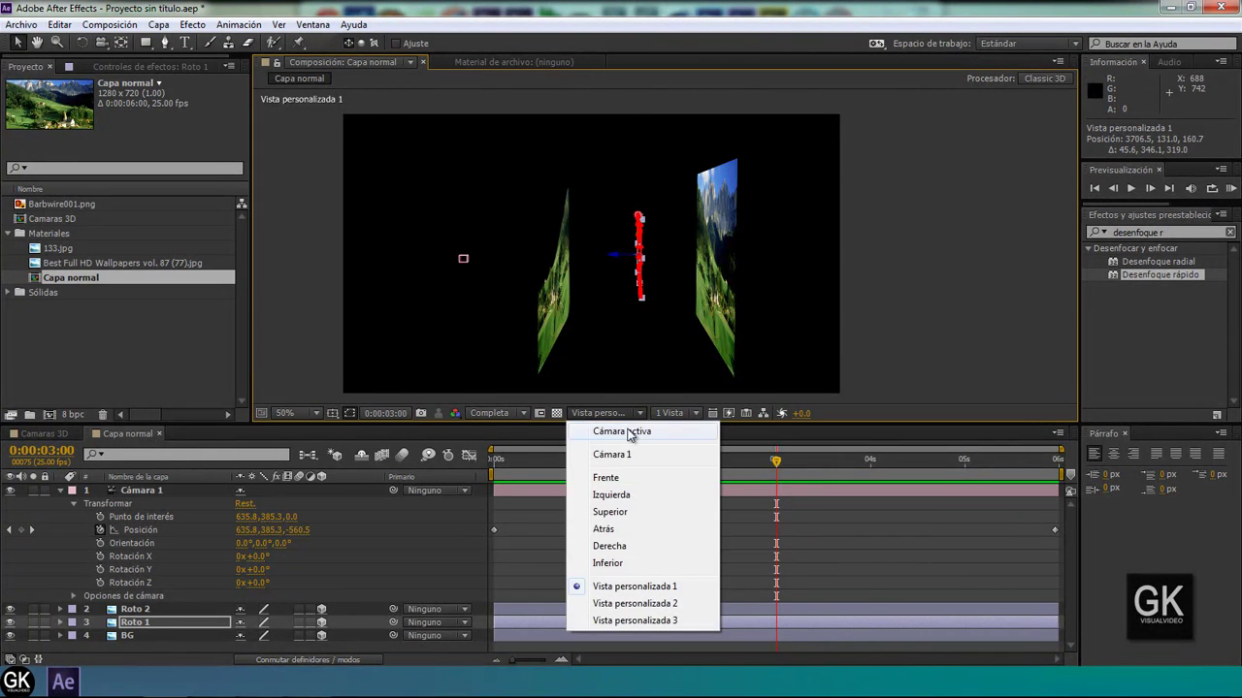
pyautogui.click(652, 436)
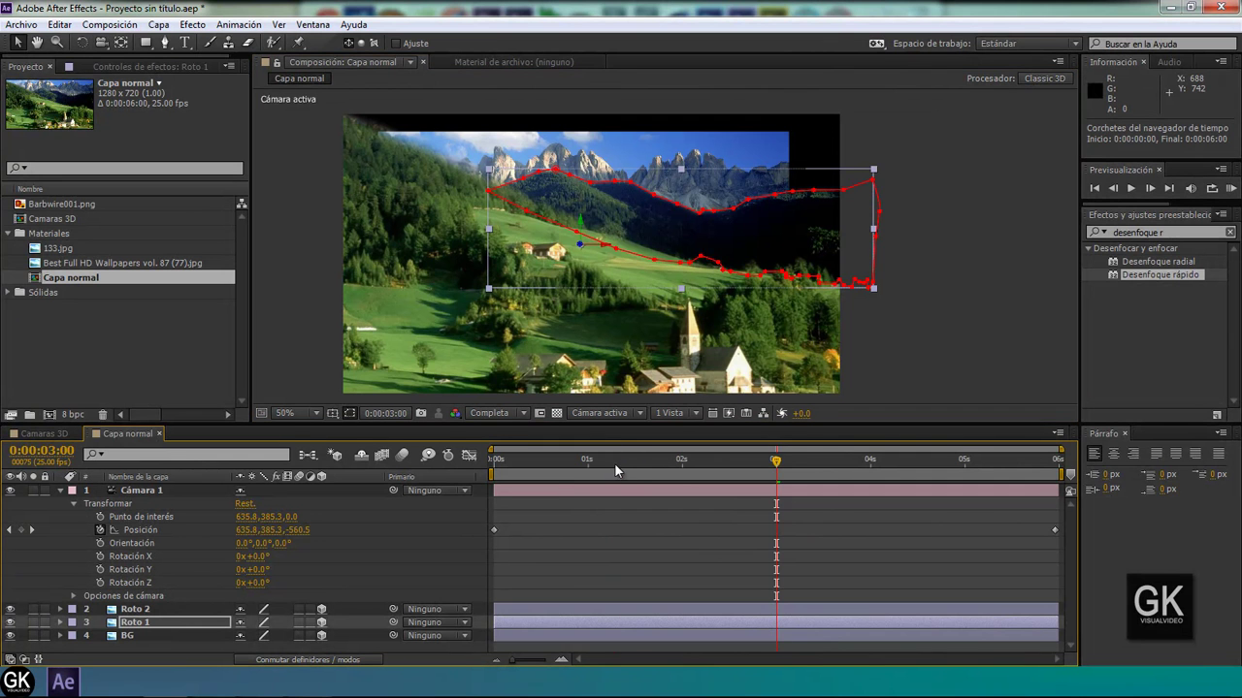
pyautogui.moveTo(614, 462); pyautogui.dragTo(640, 461)
pyautogui.click(172, 635)
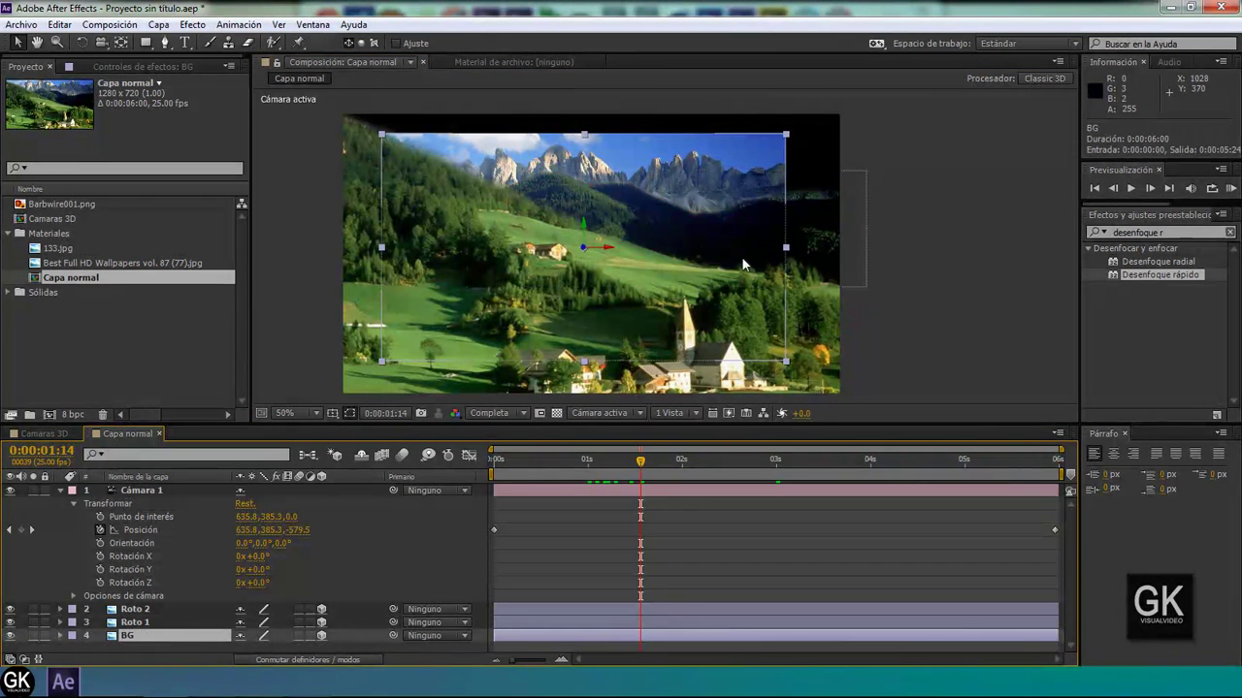
pyautogui.moveTo(786, 365); pyautogui.dragTo(855, 414)
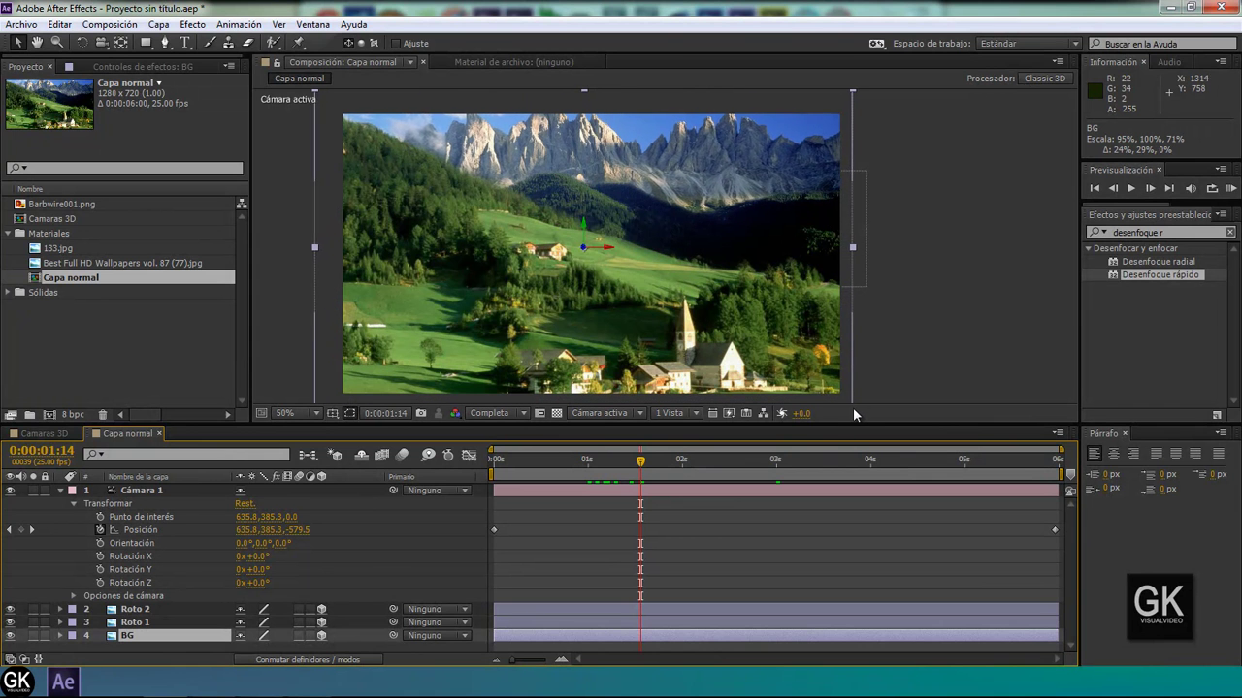
pyautogui.click(769, 566)
# - Scrub the timeline, then RAM-preview the whole push-in from the start
pyautogui.click(622, 459)
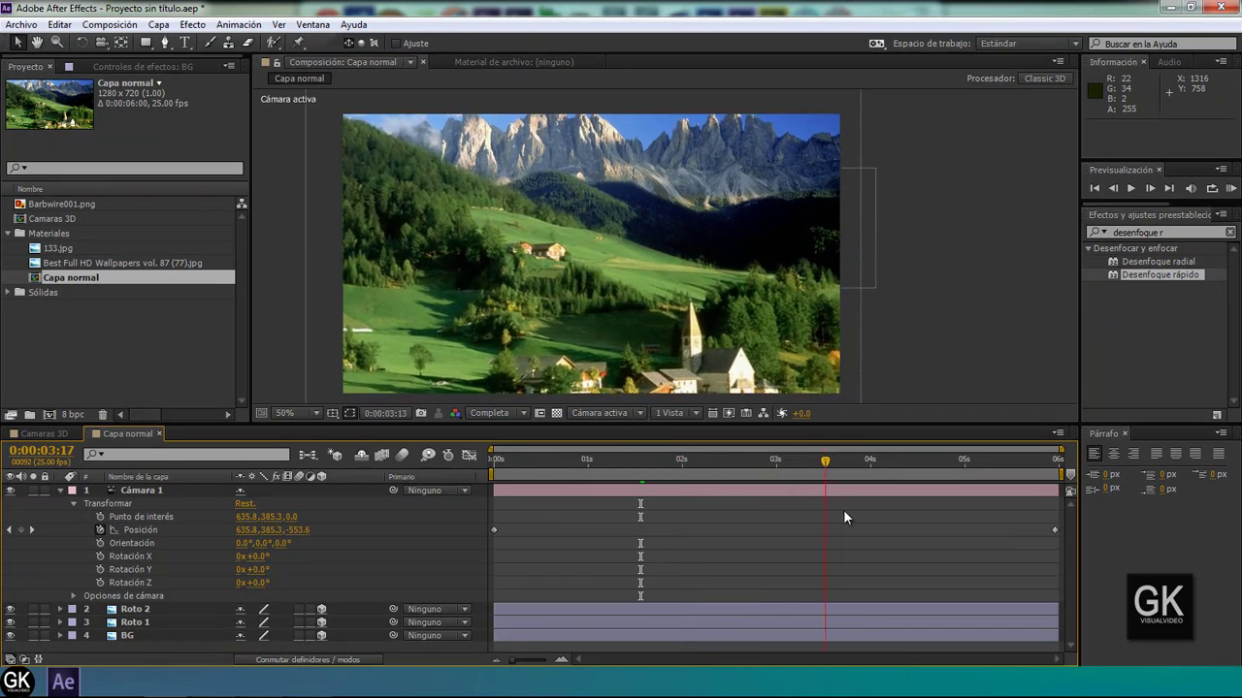
pyautogui.moveTo(625, 490)
pyautogui.mouseDown()
pyautogui.moveTo(918, 524)
pyautogui.moveTo(970, 552)
pyautogui.moveTo(542, 498)
pyautogui.mouseUp()
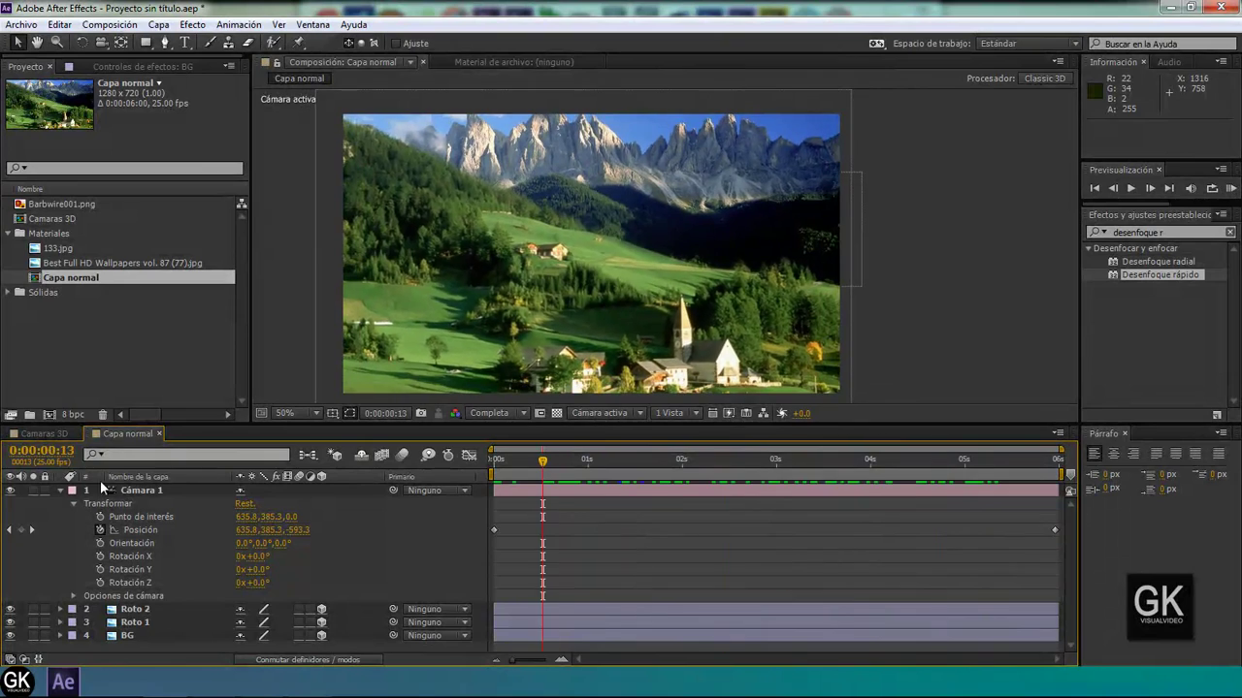
pyautogui.press('KP_0')
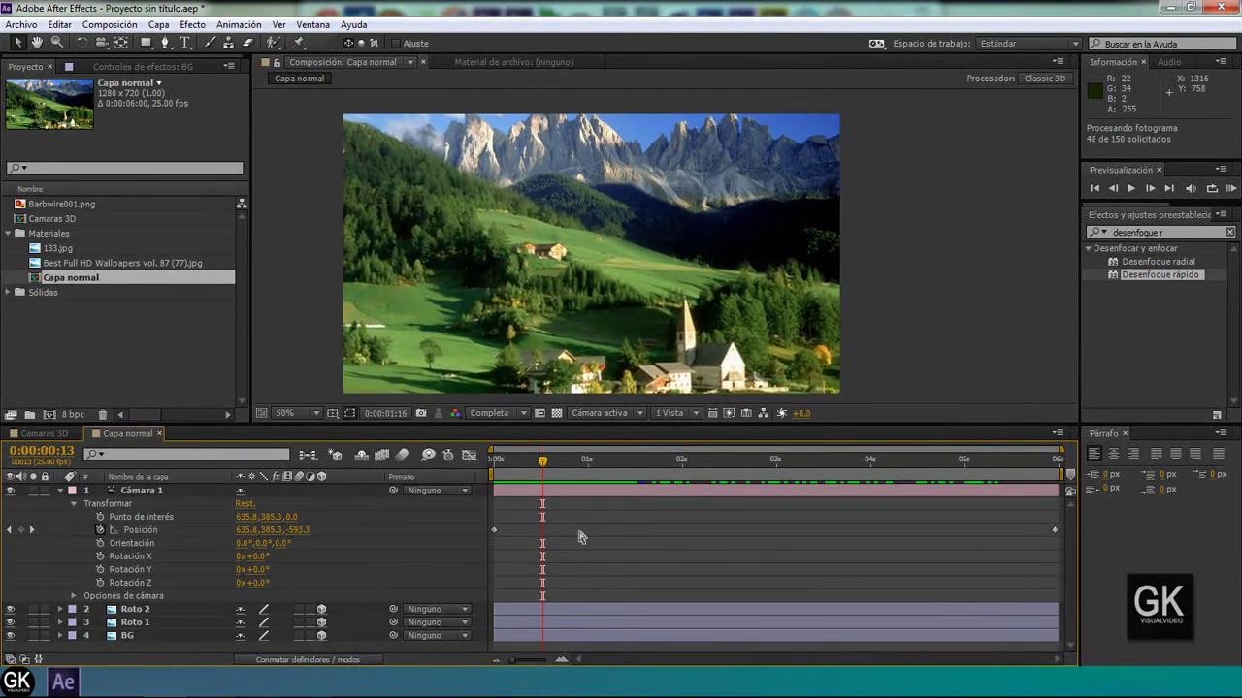
pyautogui.press('Escape')
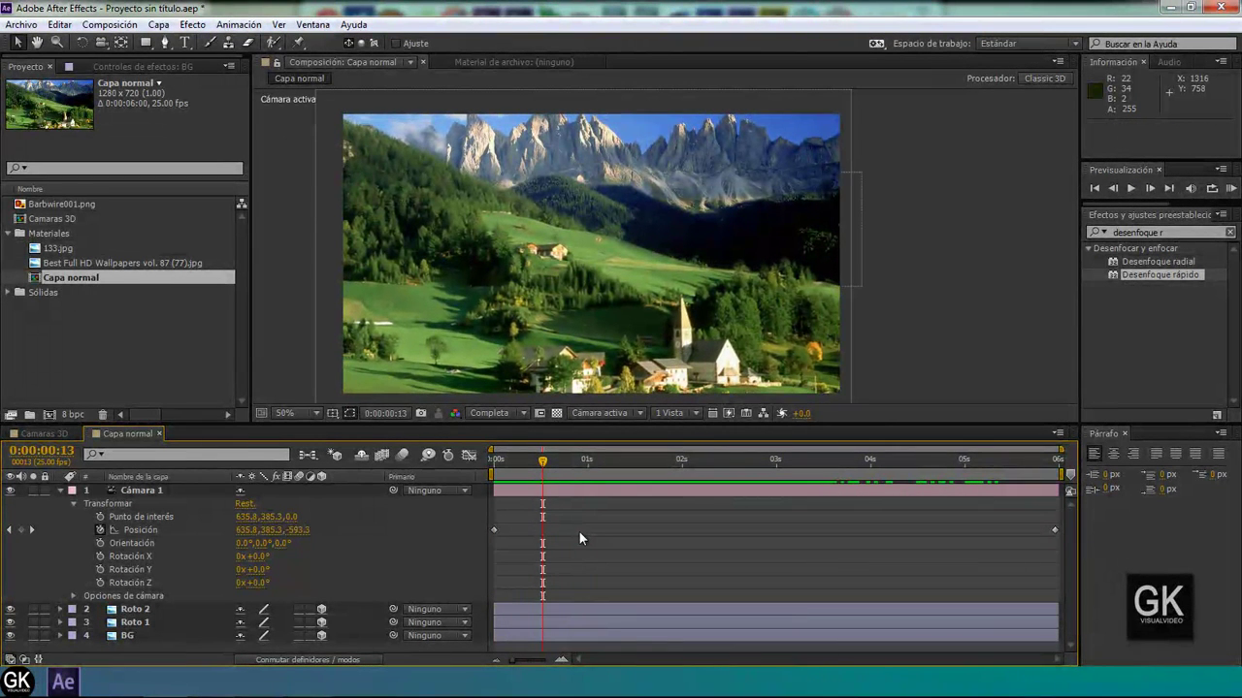
pyautogui.press('Home')
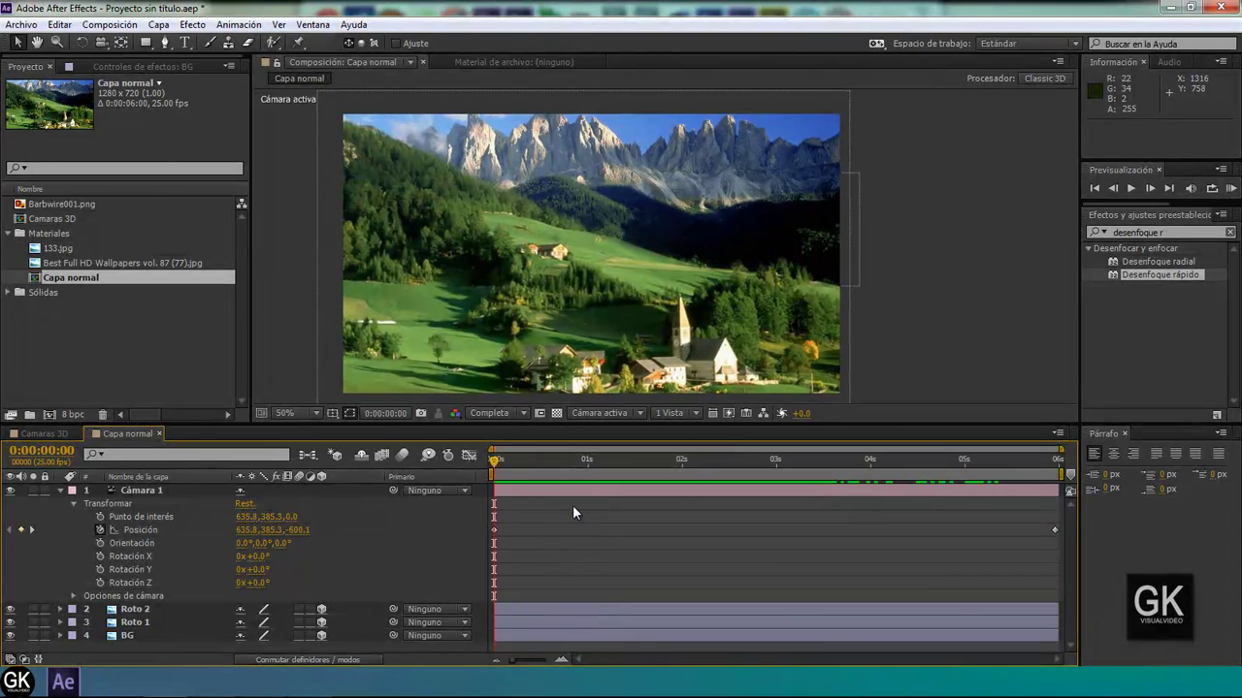
pyautogui.press('KP_0')
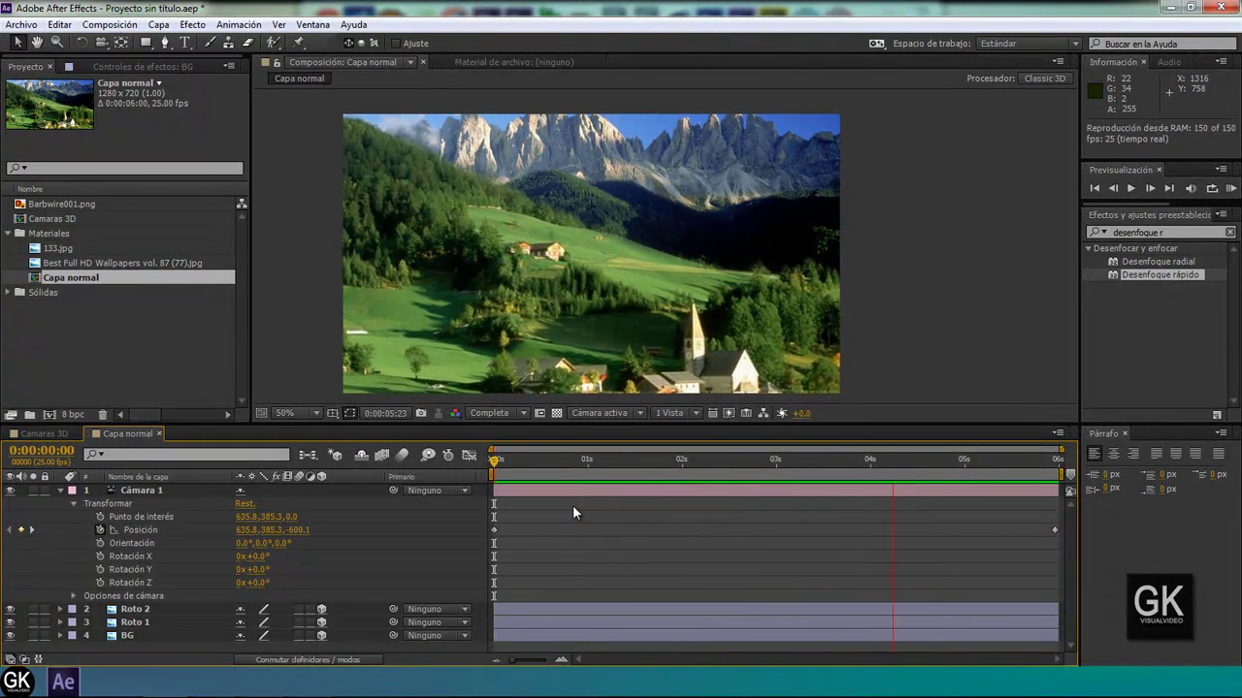
pyautogui.press('space')
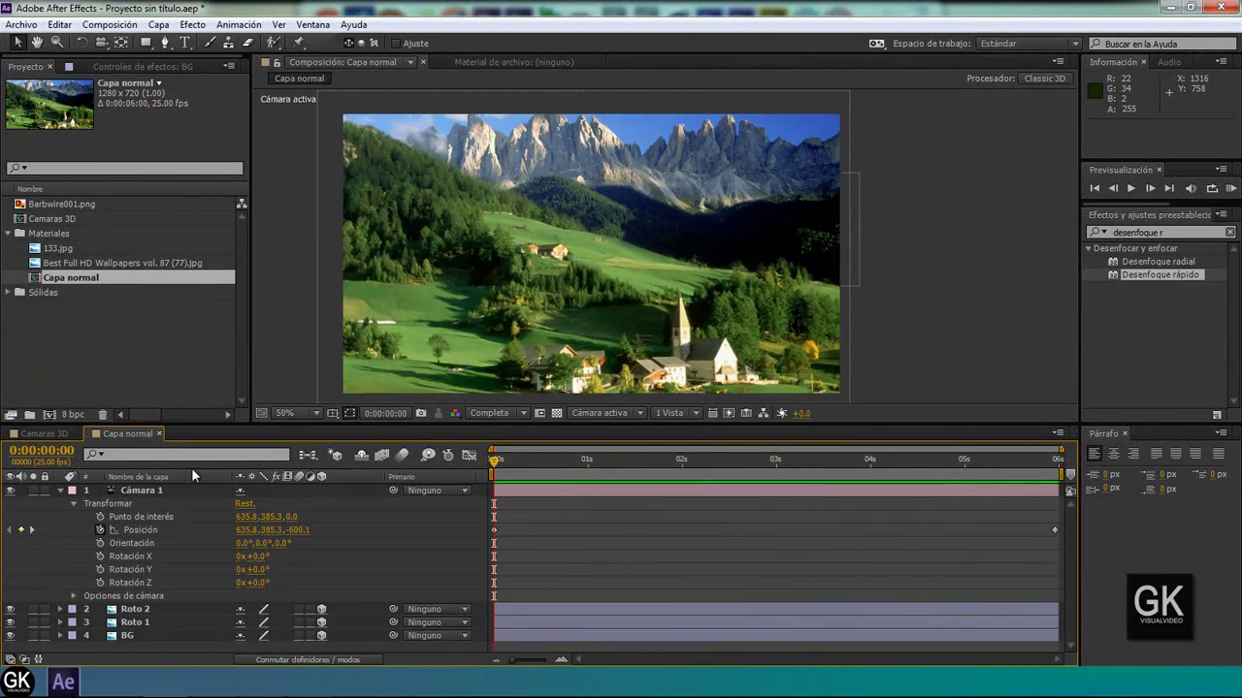
# - Collapse Cámara 1, briefly preview Camaras 3D, then open the Capa normal comp
pyautogui.click(60, 490)
pyautogui.click(56, 433)
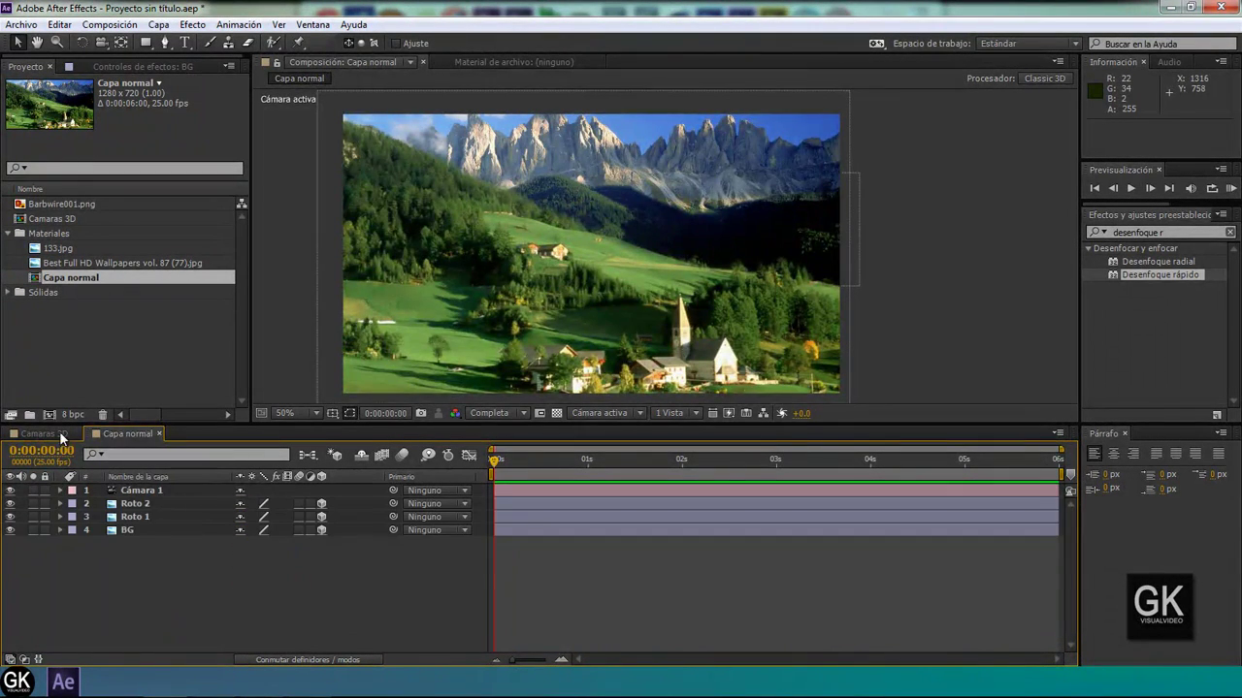
pyautogui.moveTo(610, 472); pyautogui.dragTo(550, 466)
pyautogui.press('space')
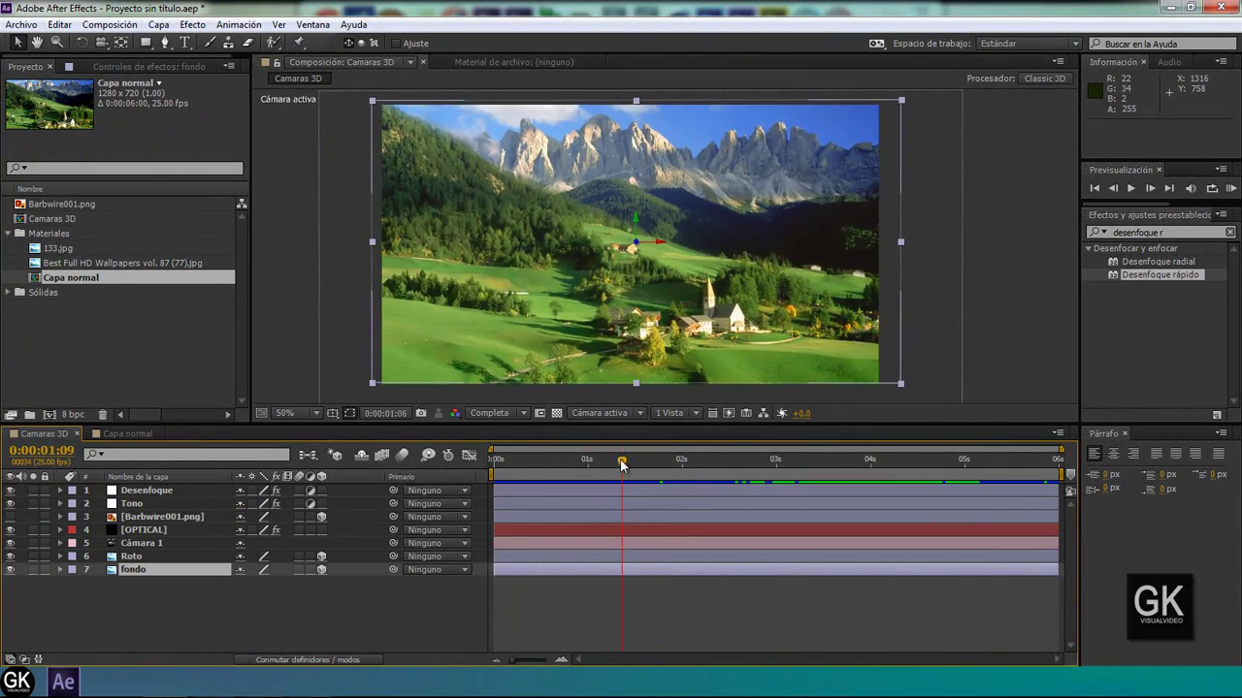
pyautogui.press('space')
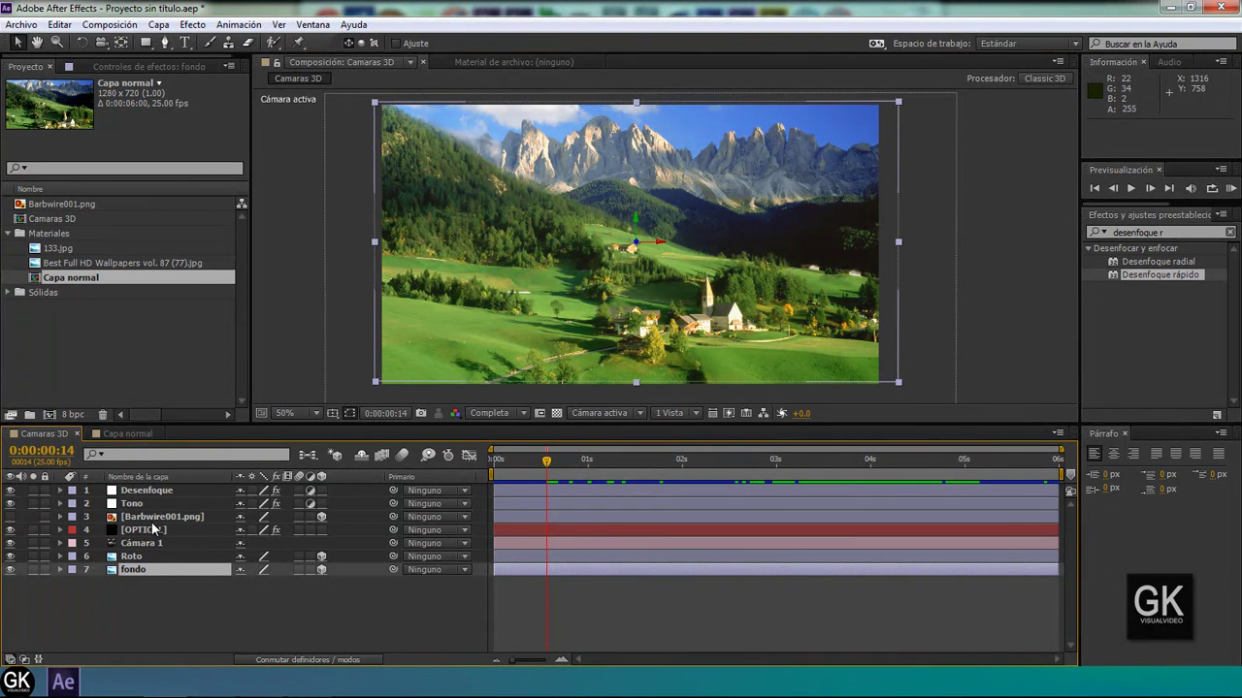
pyautogui.click(126, 434)
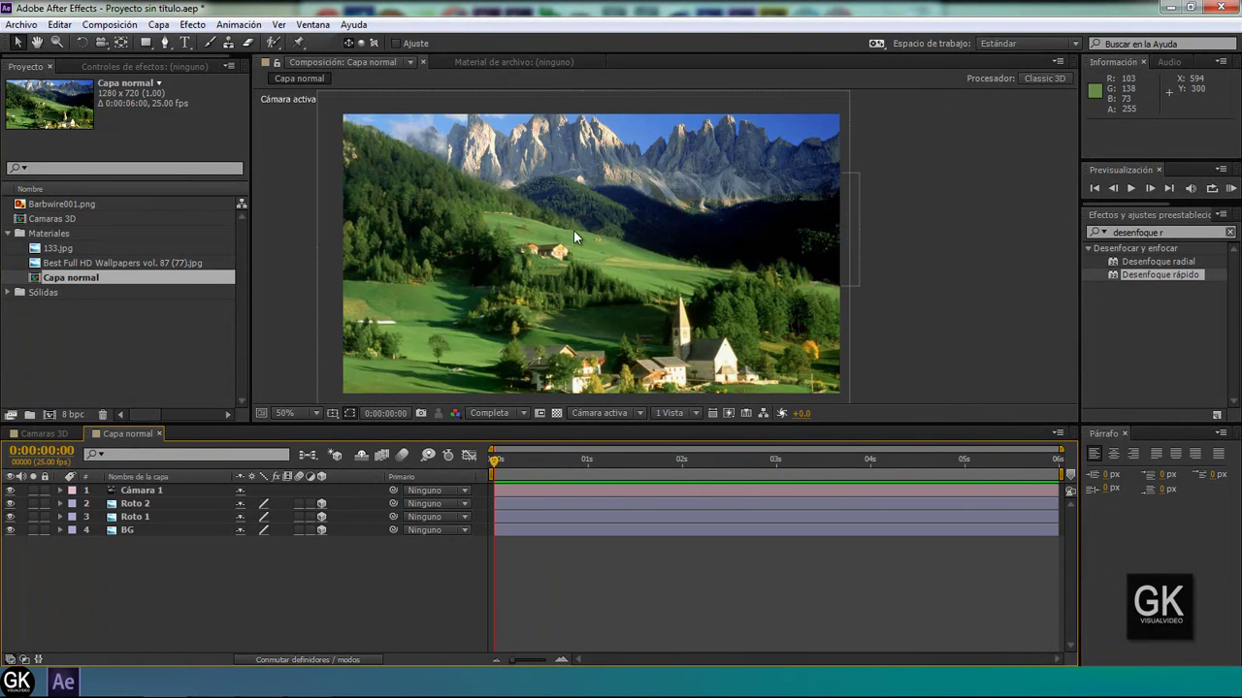
# - Create a new black solid layer named OPTICAL
pyautogui.rightClick(231, 550)
pyautogui.moveTo(269, 388)
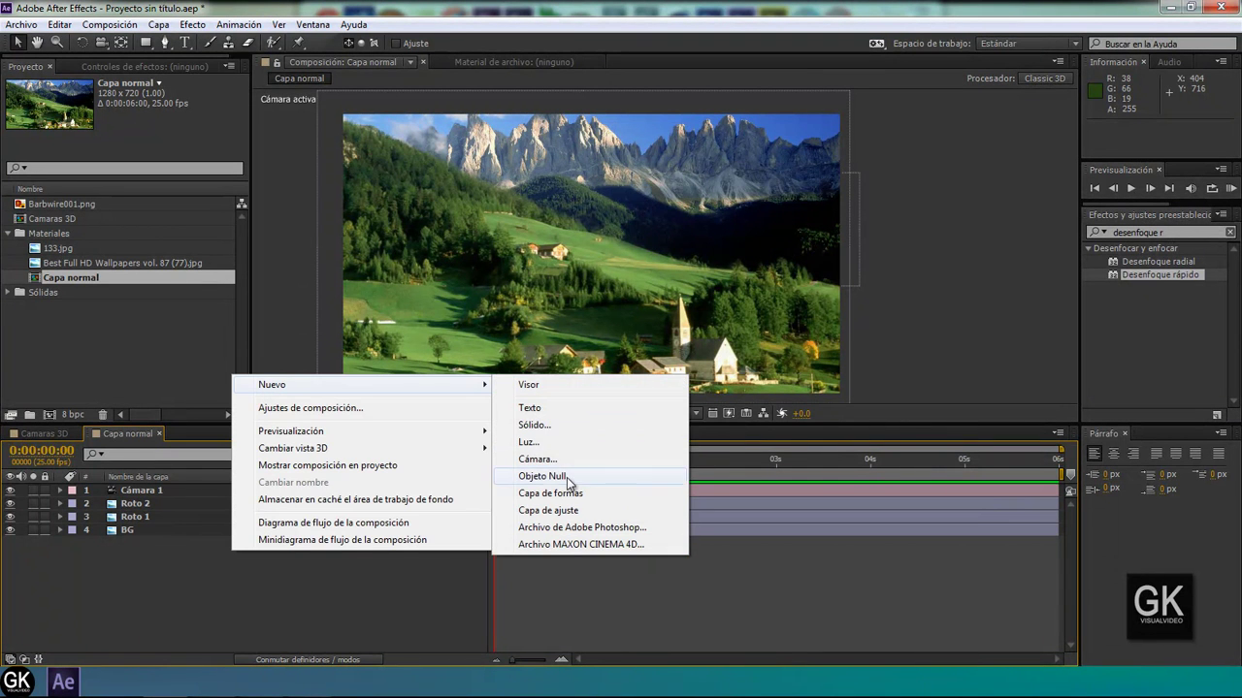
pyautogui.click(533, 425)
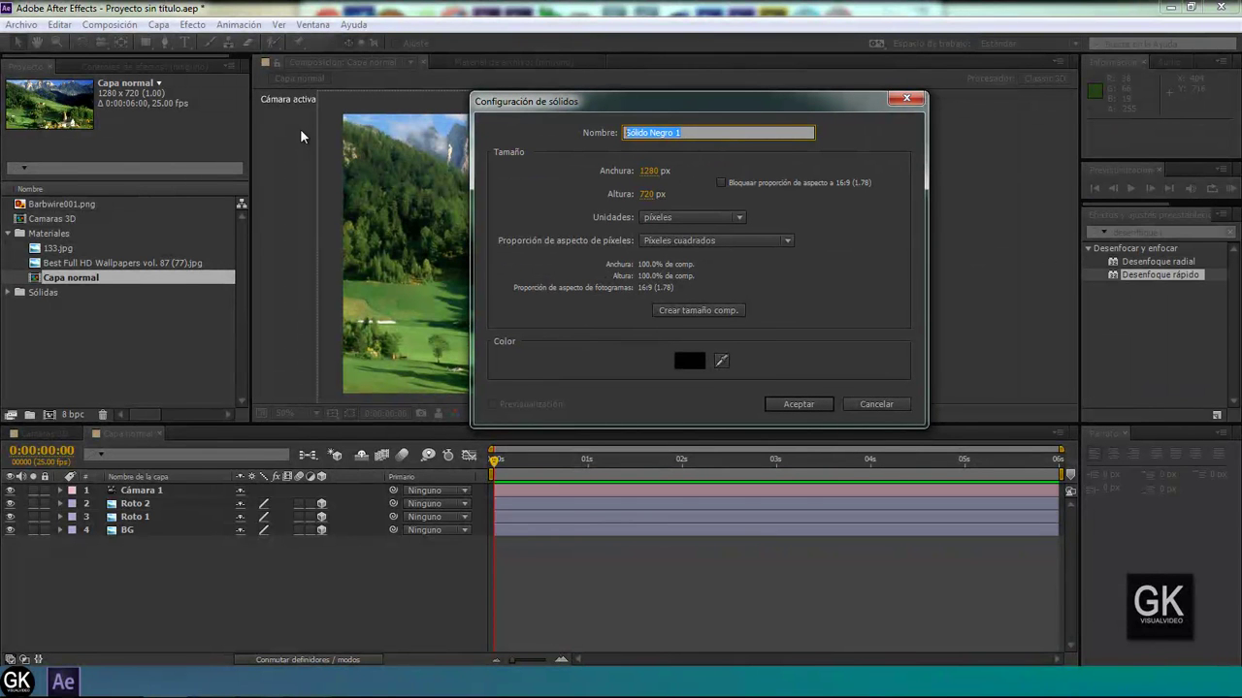
pyautogui.write('TICAL')
pyautogui.press('Return')
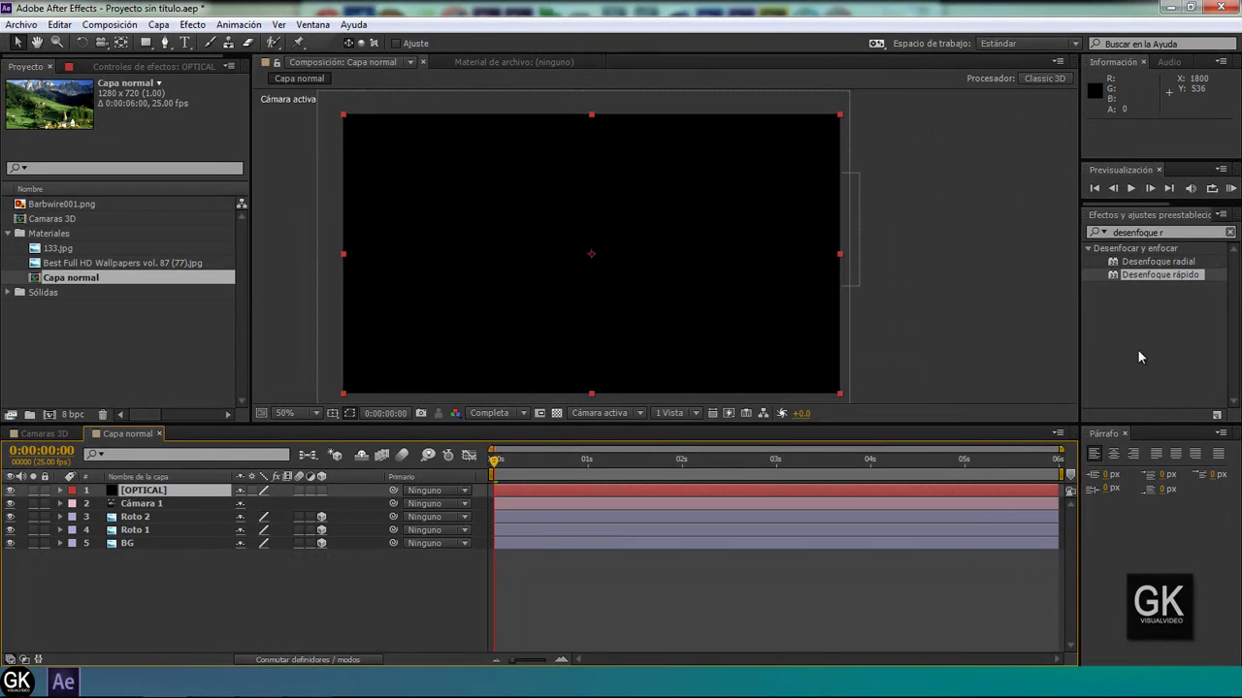
# - Search 'optical' in Effects & Presets and apply Optical Flares to OPTICAL
pyautogui.click(1184, 232)
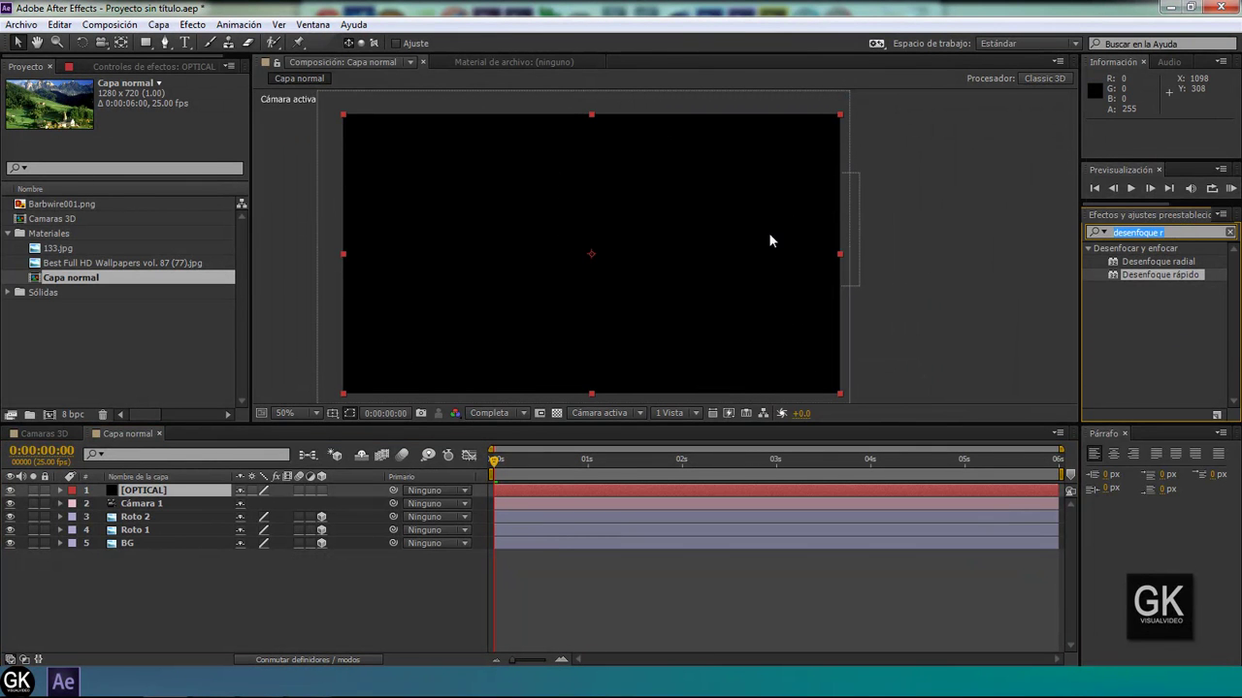
pyautogui.write('optical')
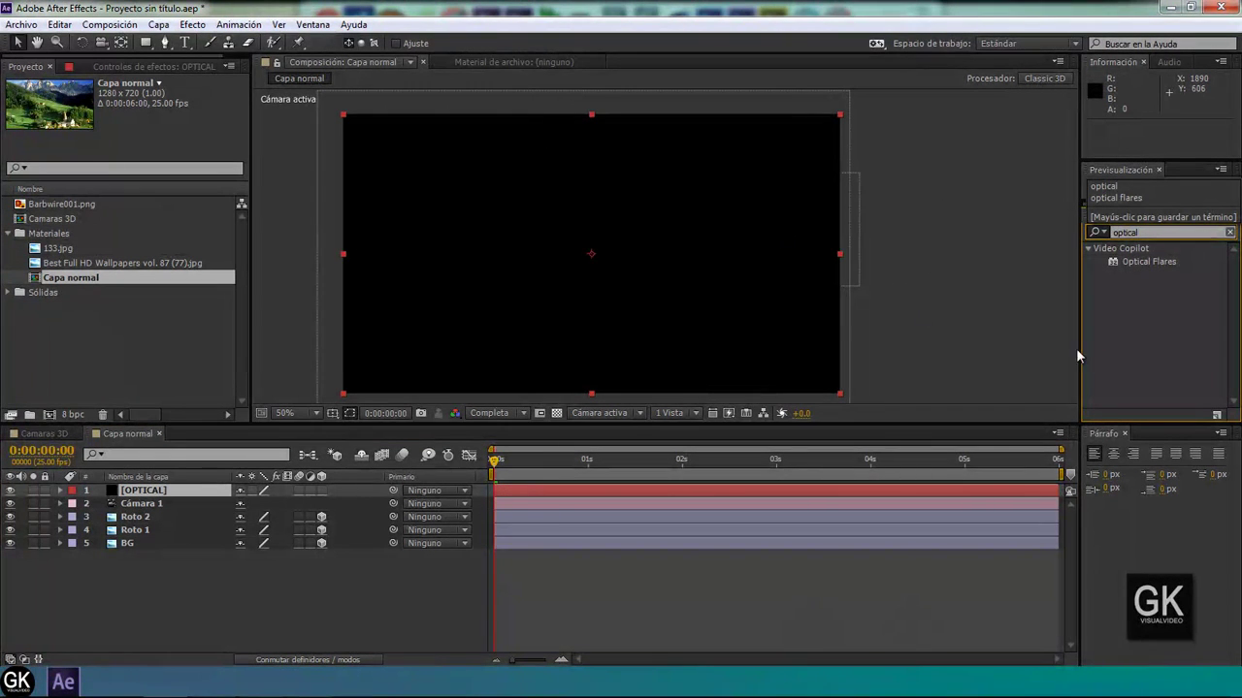
pyautogui.moveTo(1118, 260); pyautogui.dragTo(241, 455)
pyautogui.moveTo(148, 487); pyautogui.dragTo(148, 490)
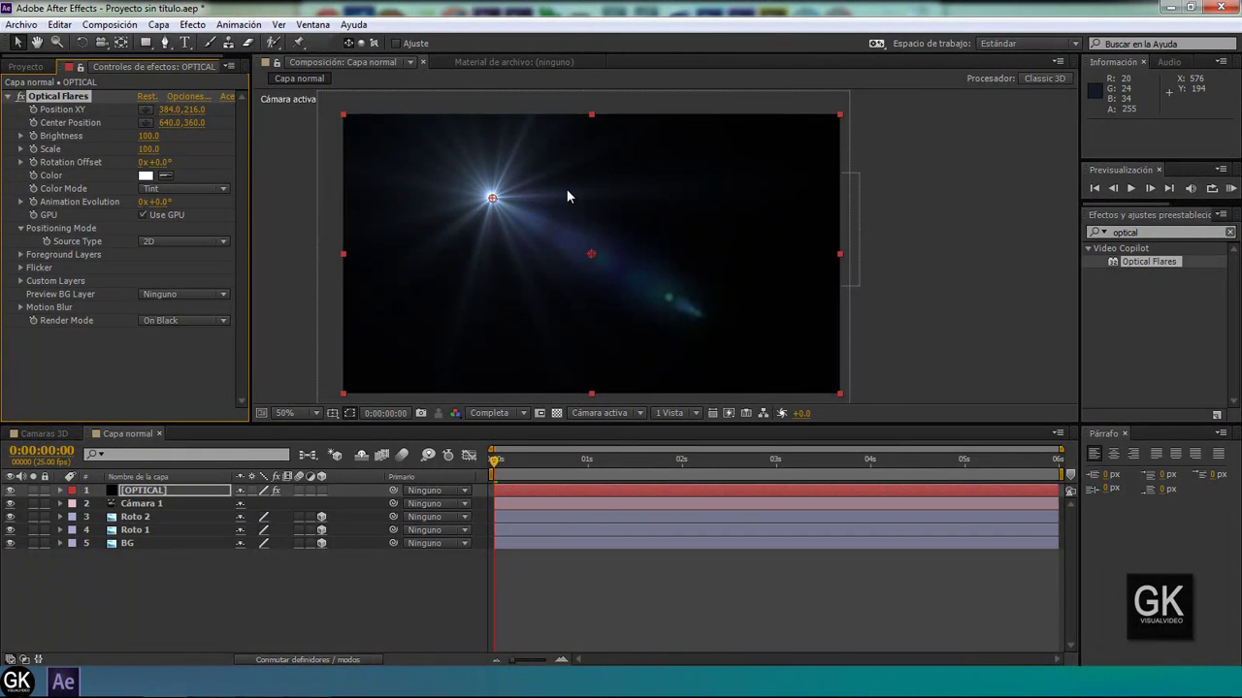
# - Set Optical Flares to On Transparent, load the Light > Sun Digital preset, and make Source Type 3D
pyautogui.click(196, 320)
pyautogui.click(199, 354)
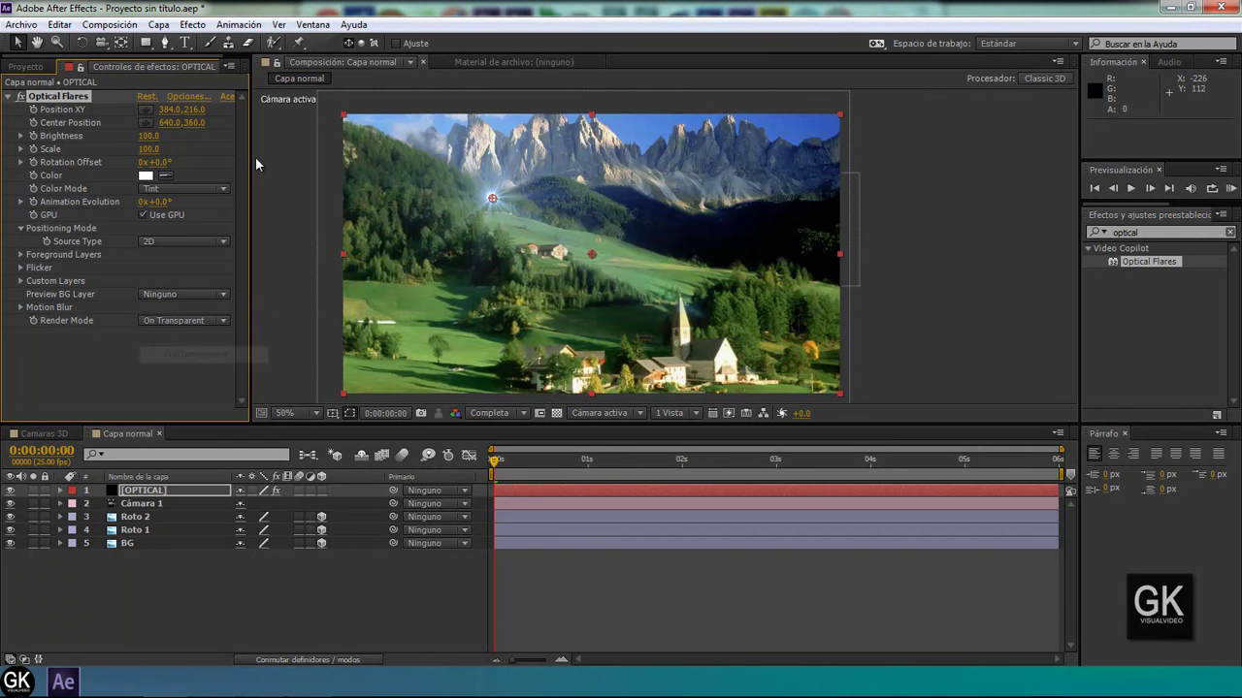
pyautogui.click(188, 95)
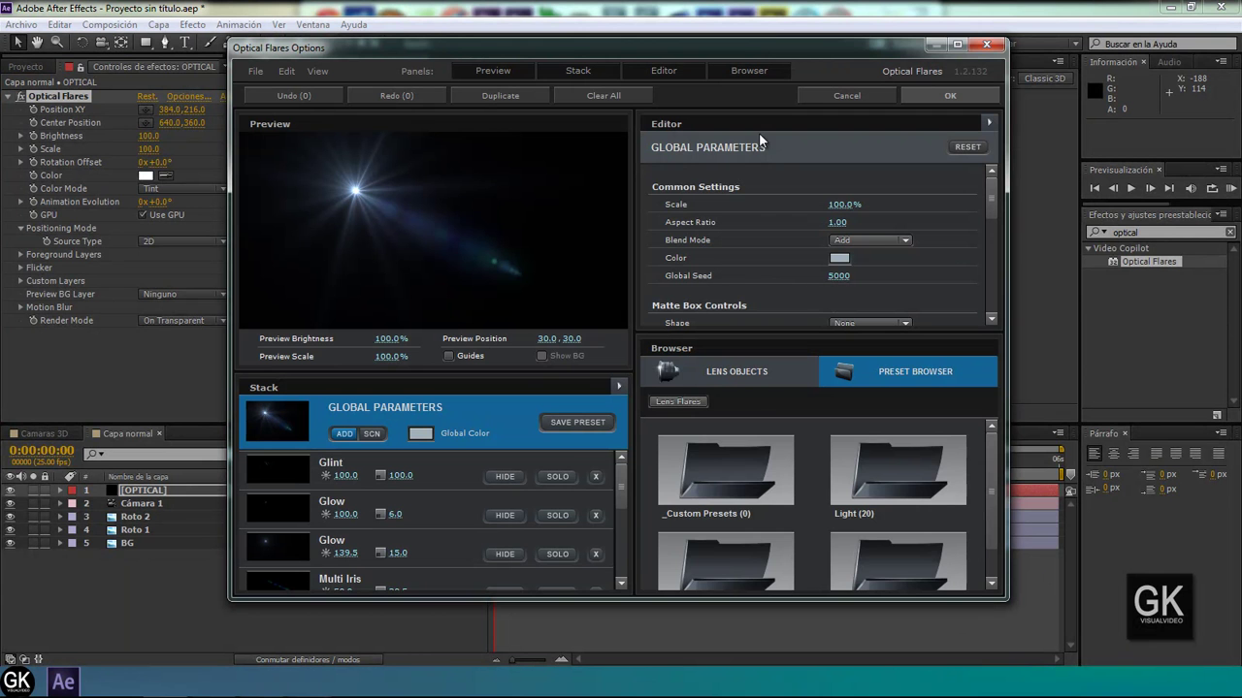
pyautogui.click(936, 458)
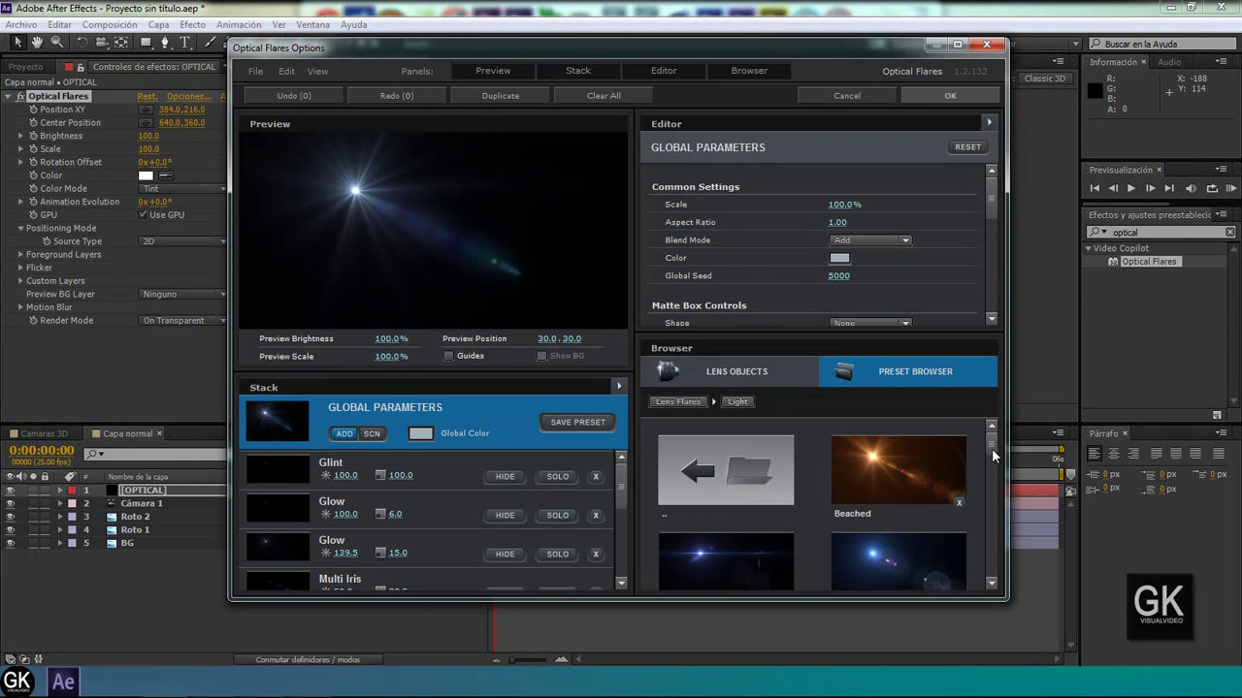
pyautogui.moveTo(991, 448); pyautogui.dragTo(993, 550)
pyautogui.click(667, 491)
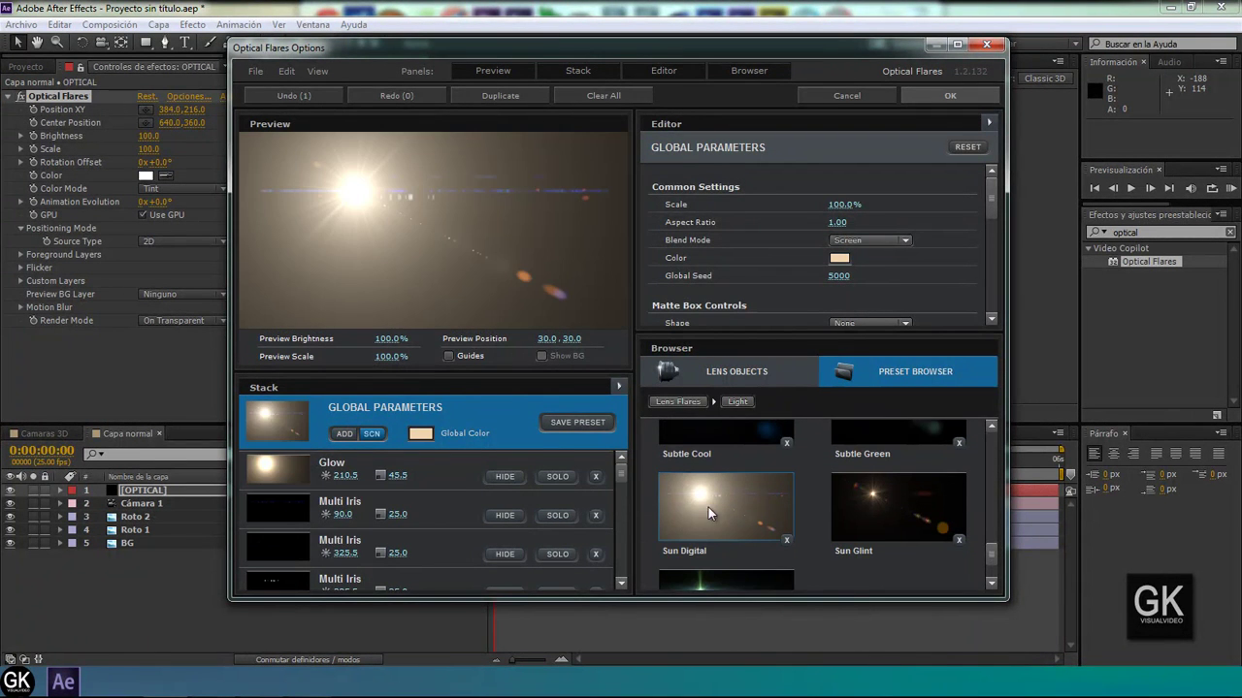
pyautogui.moveTo(394, 258)
pyautogui.mouseDown()
pyautogui.moveTo(383, 171)
pyautogui.moveTo(429, 202)
pyautogui.mouseUp()
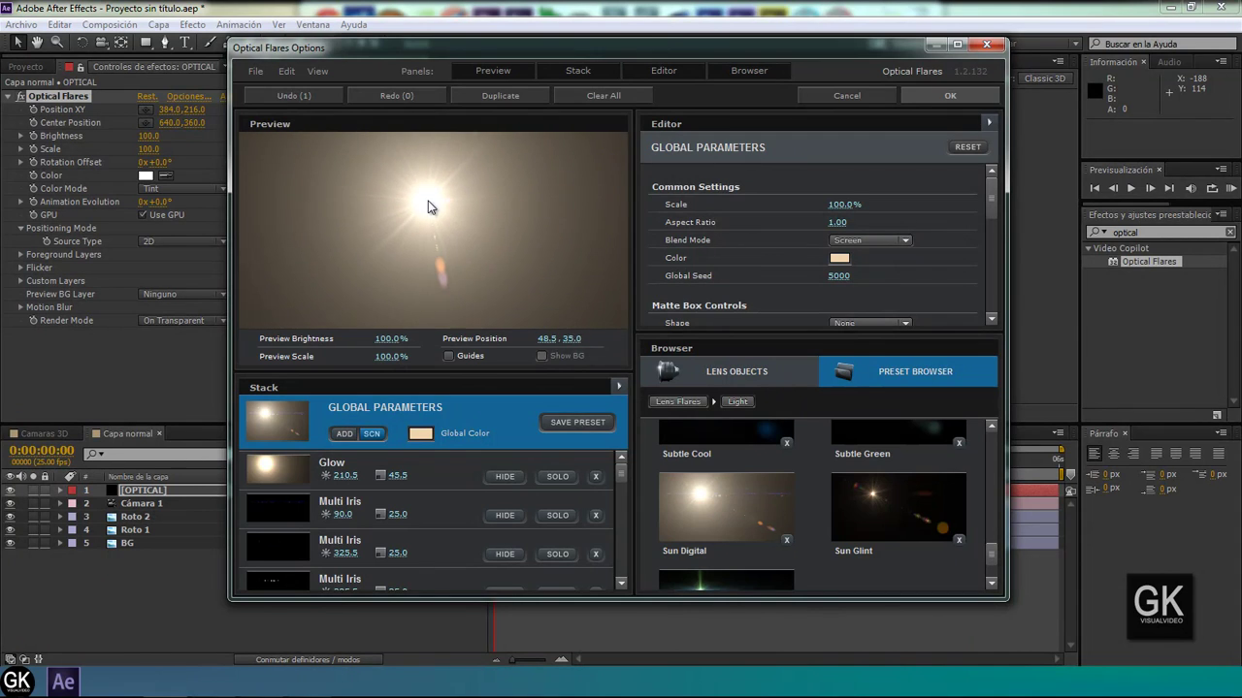
pyautogui.click(950, 95)
pyautogui.click(184, 241)
pyautogui.click(169, 260)
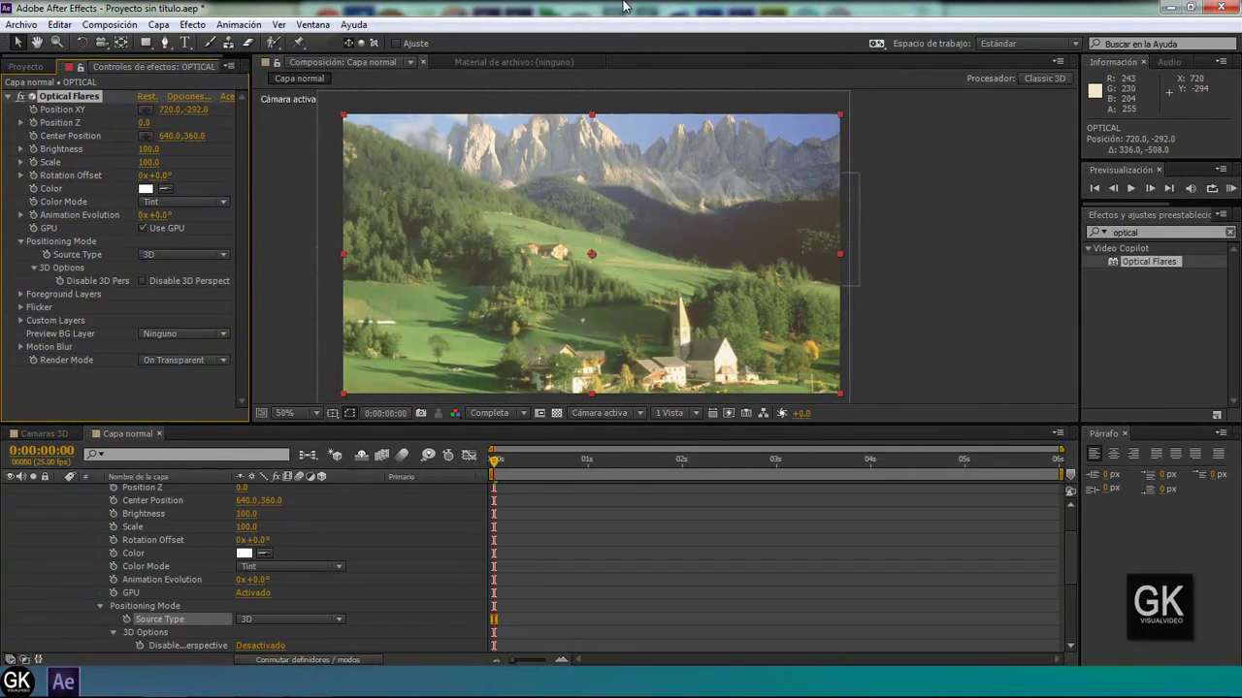
# - Move the flare high above the mountains and set its centre to 688, 168
pyautogui.press(',')
pyautogui.press(',')
pyautogui.press(',')
pyautogui.moveTo(656, 182); pyautogui.dragTo(576, 163)
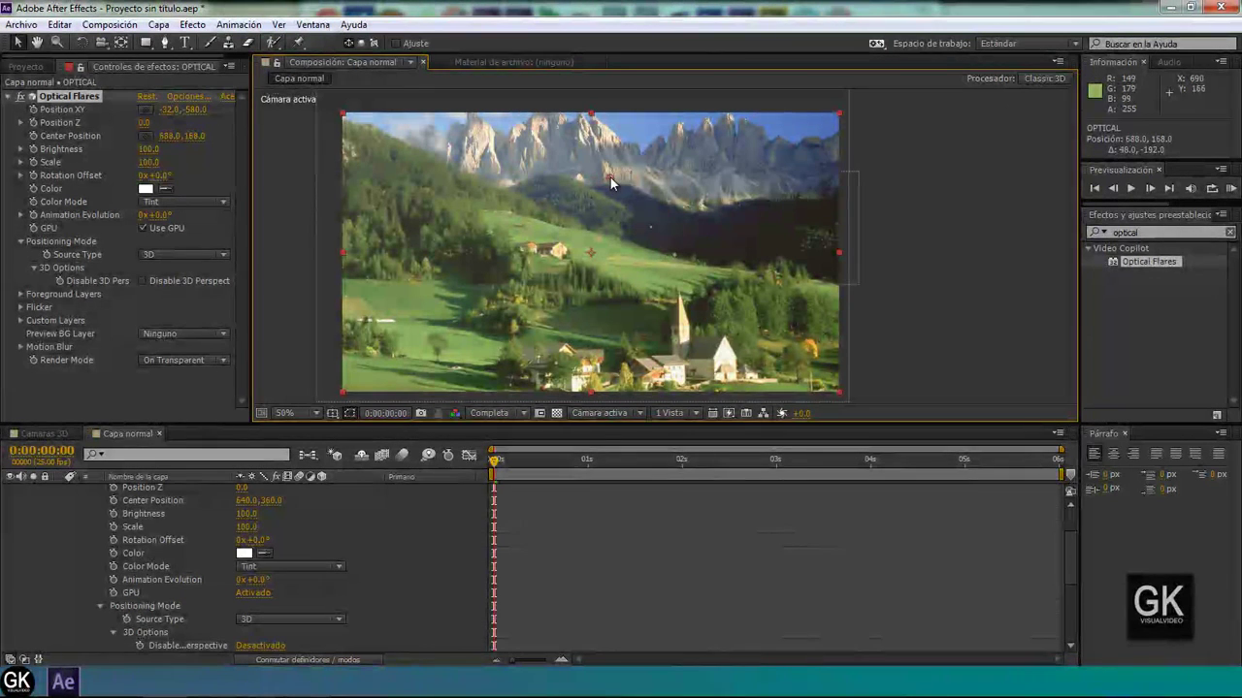
pyautogui.moveTo(597, 180); pyautogui.dragTo(609, 179)
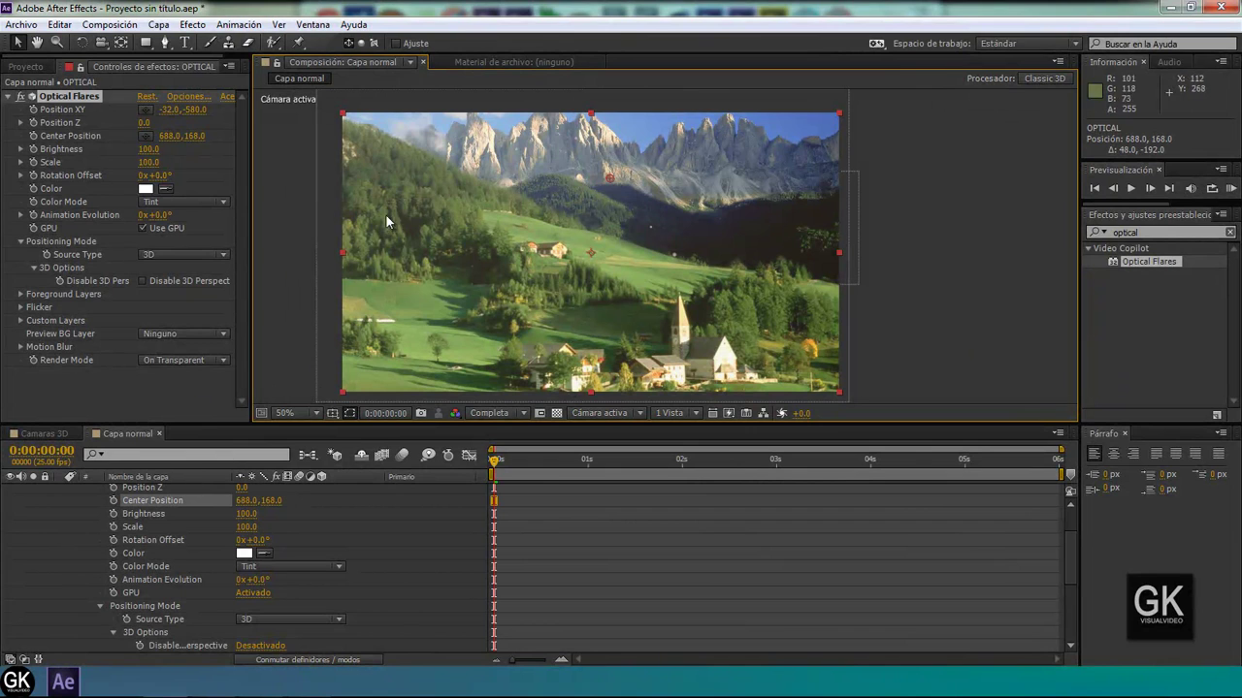
pyautogui.scroll(-2, 390, 145)
pyautogui.scroll(-4, 543, 271)
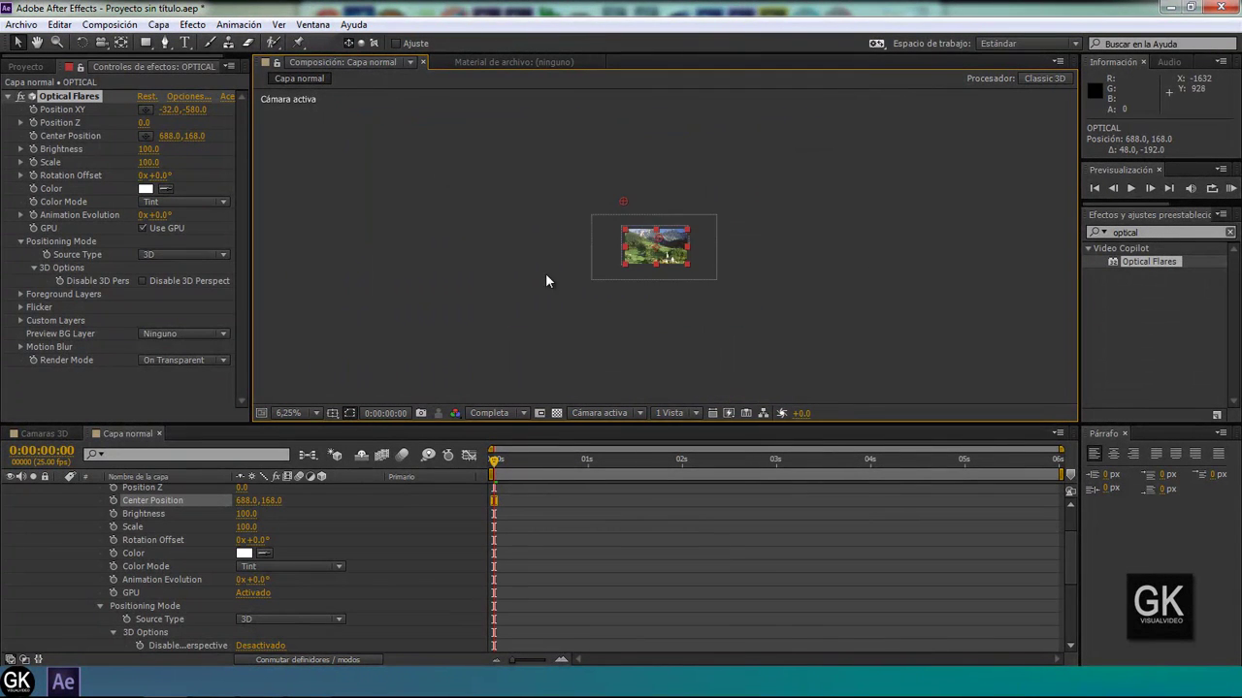
pyautogui.hotkey('shift', '/')
pyautogui.scroll(3, 148, 513)
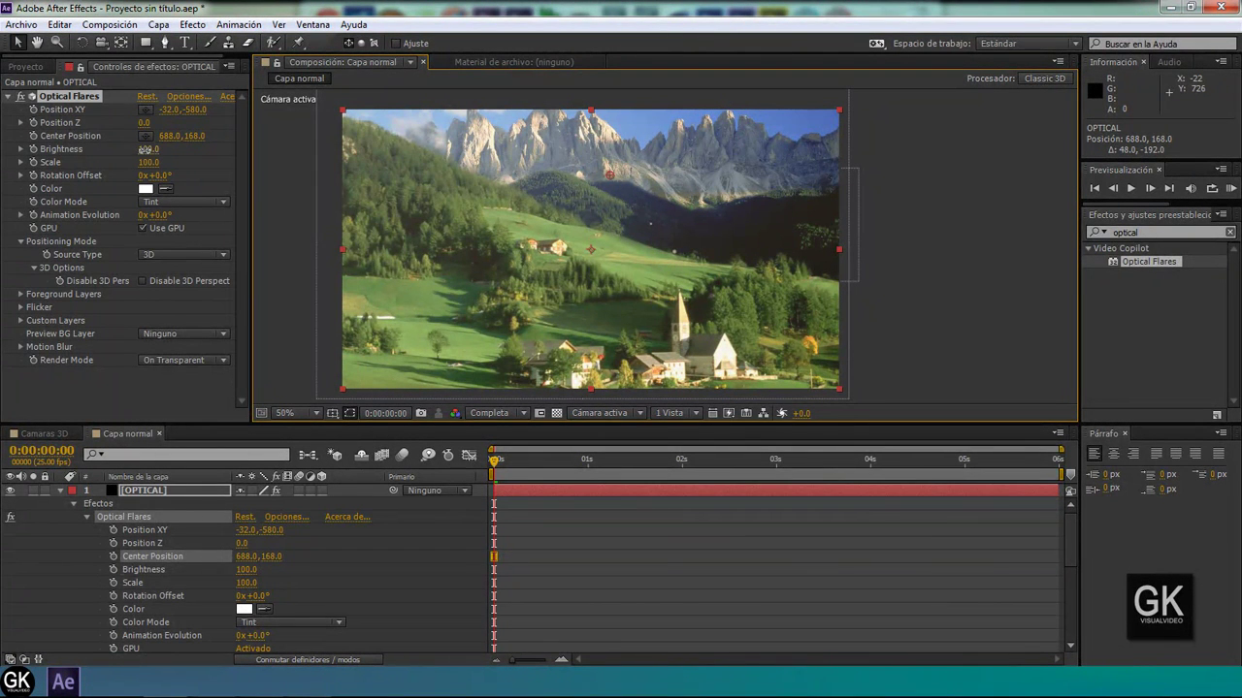
# - Lower flare Brightness to 50, collapse OPTICAL, and start a preview
pyautogui.moveTo(145, 150); pyautogui.dragTo(141, 151)
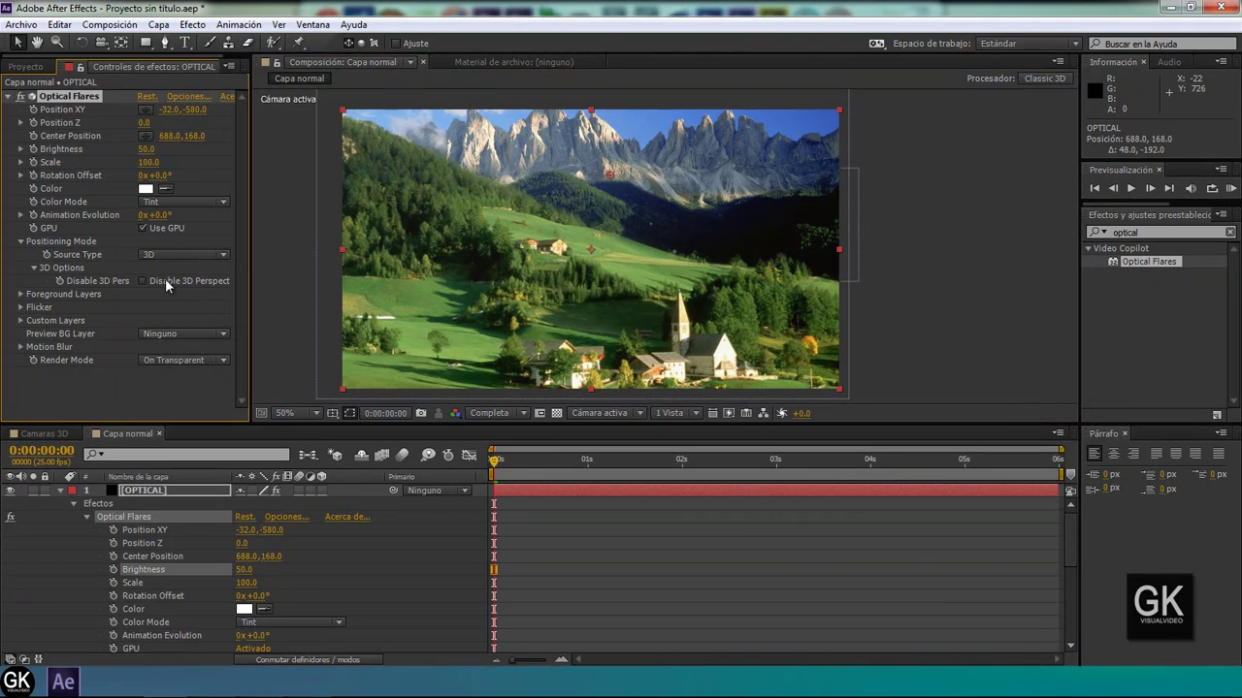
pyautogui.click(60, 490)
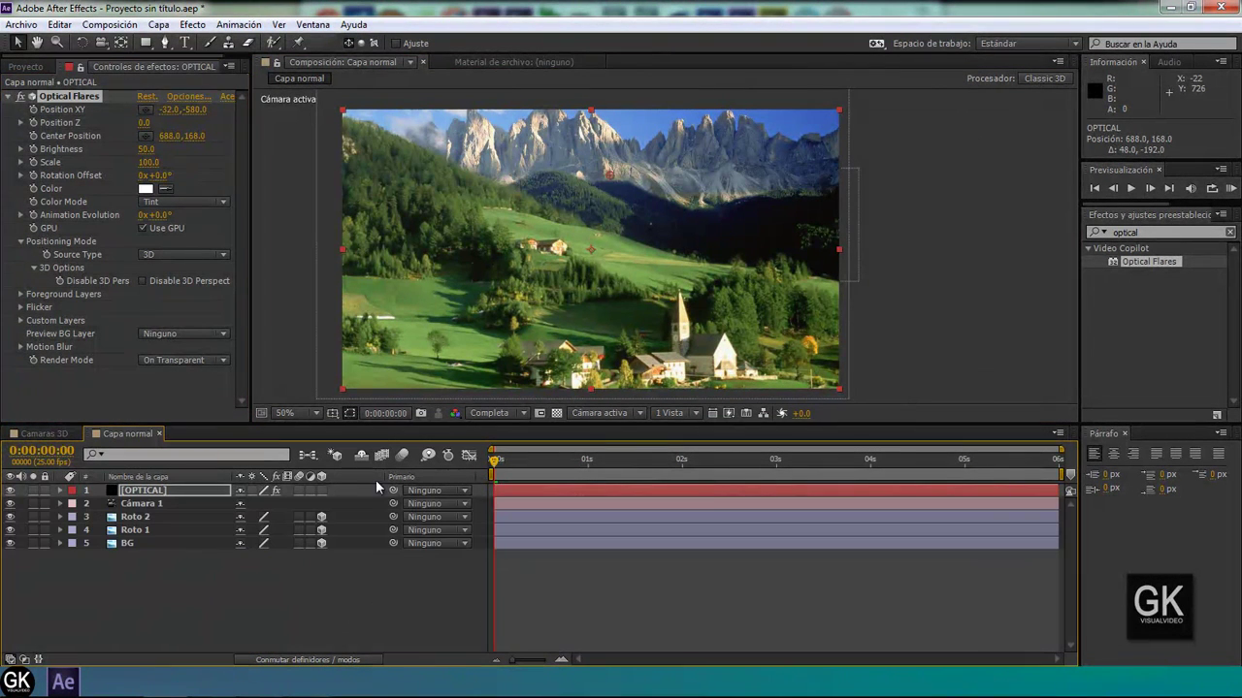
pyautogui.click(556, 579)
pyautogui.press('space')
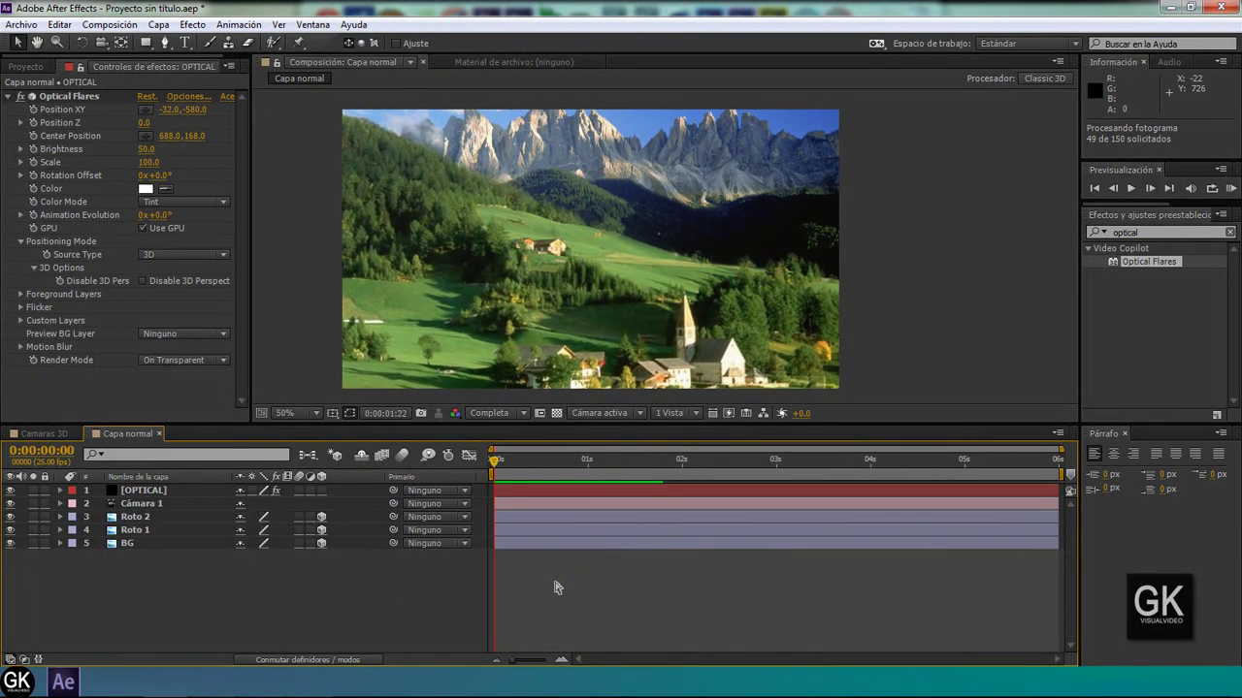
pyautogui.click(556, 587)
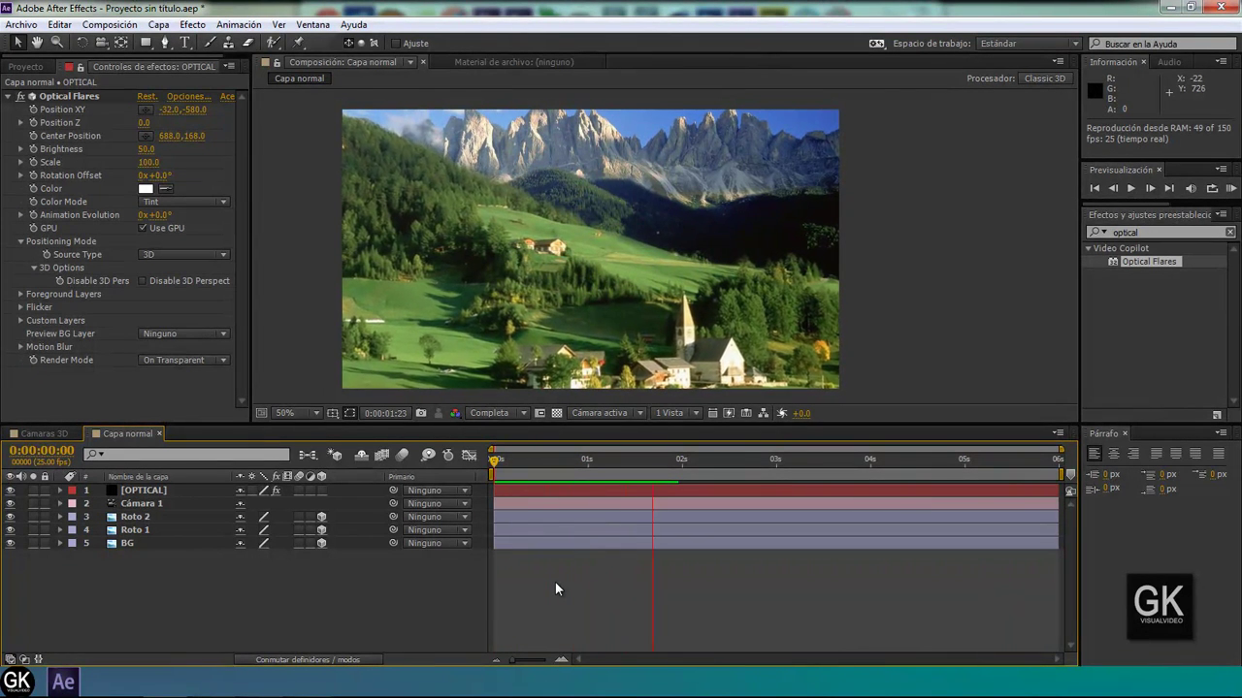
pyautogui.click(555, 588)
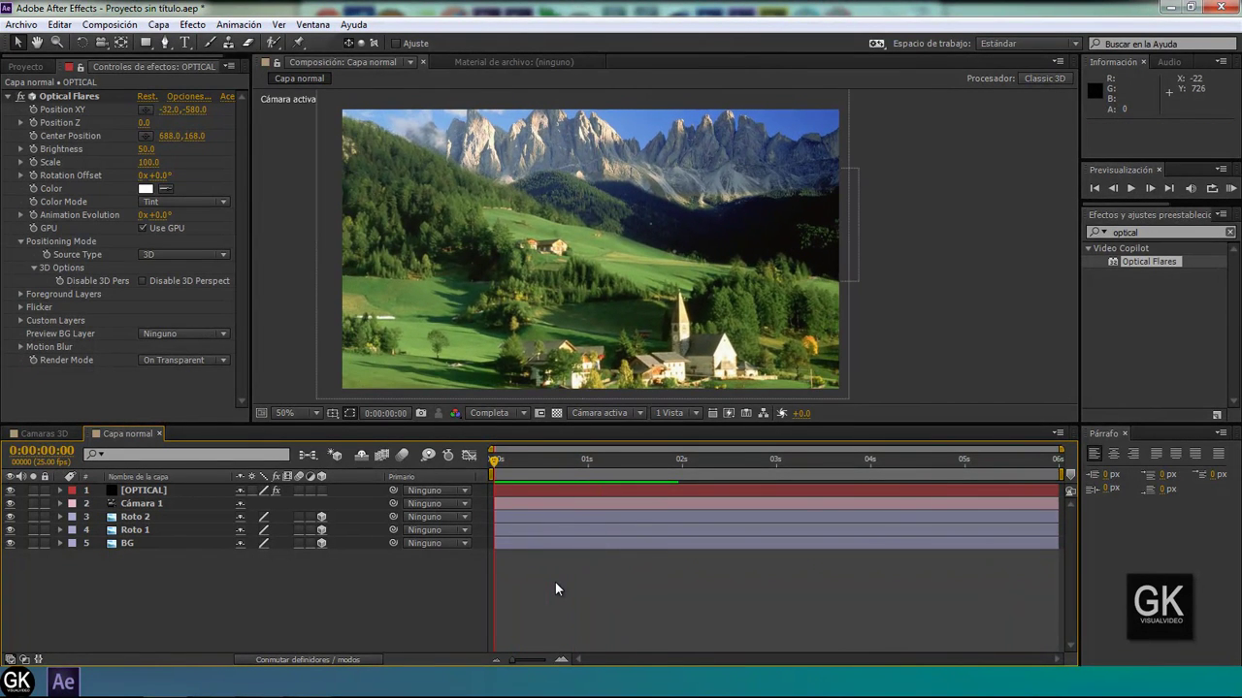
pyautogui.moveTo(561, 456); pyautogui.dragTo(550, 468)
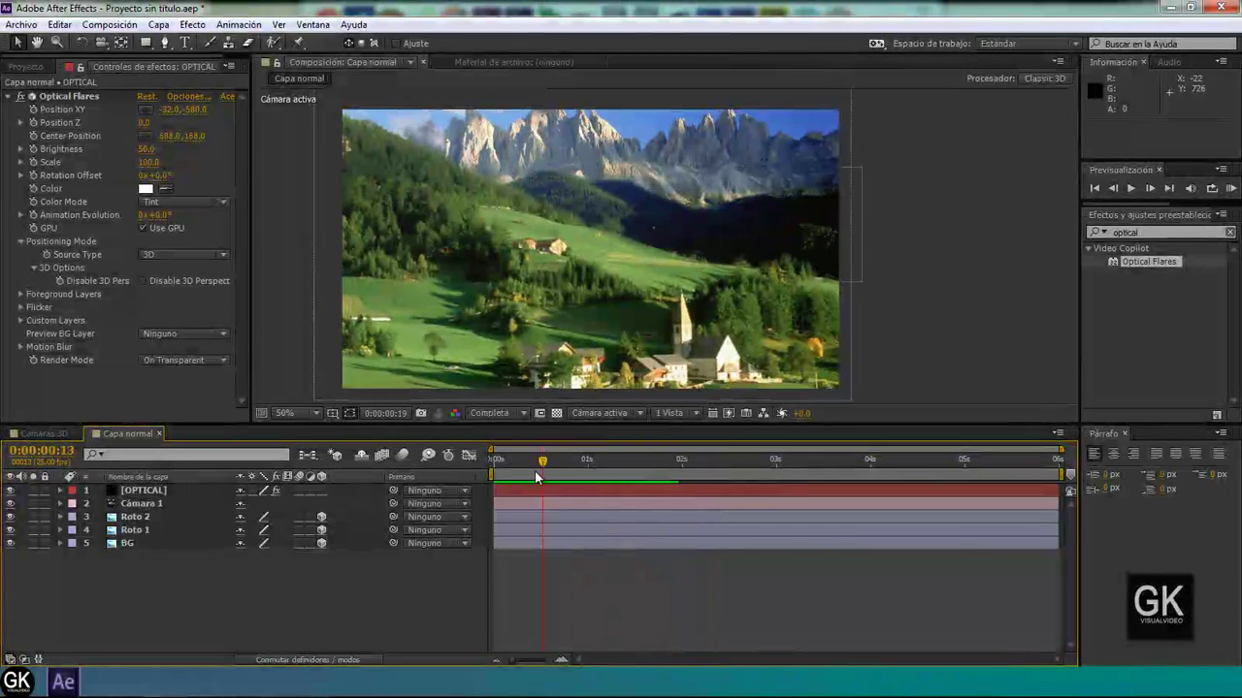
pyautogui.press('Home')
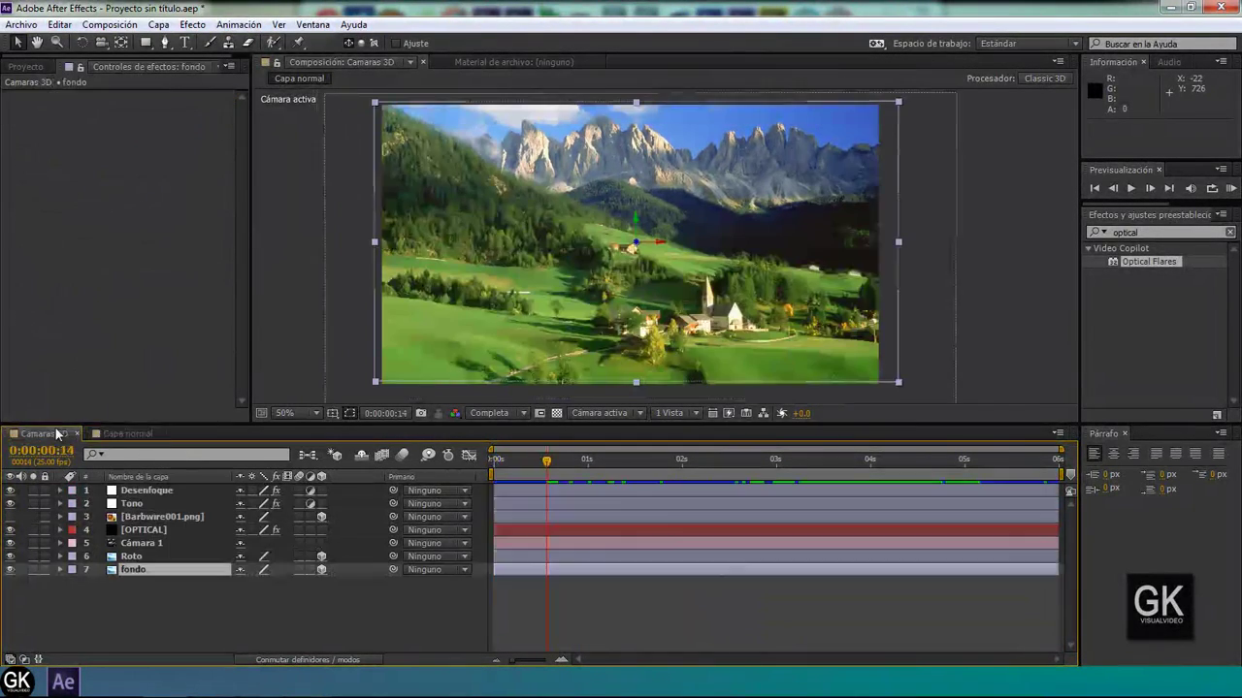
# - Add a new adjustment layer to Capa normal via New > Adjustment Layer
pyautogui.rightClick(233, 595)
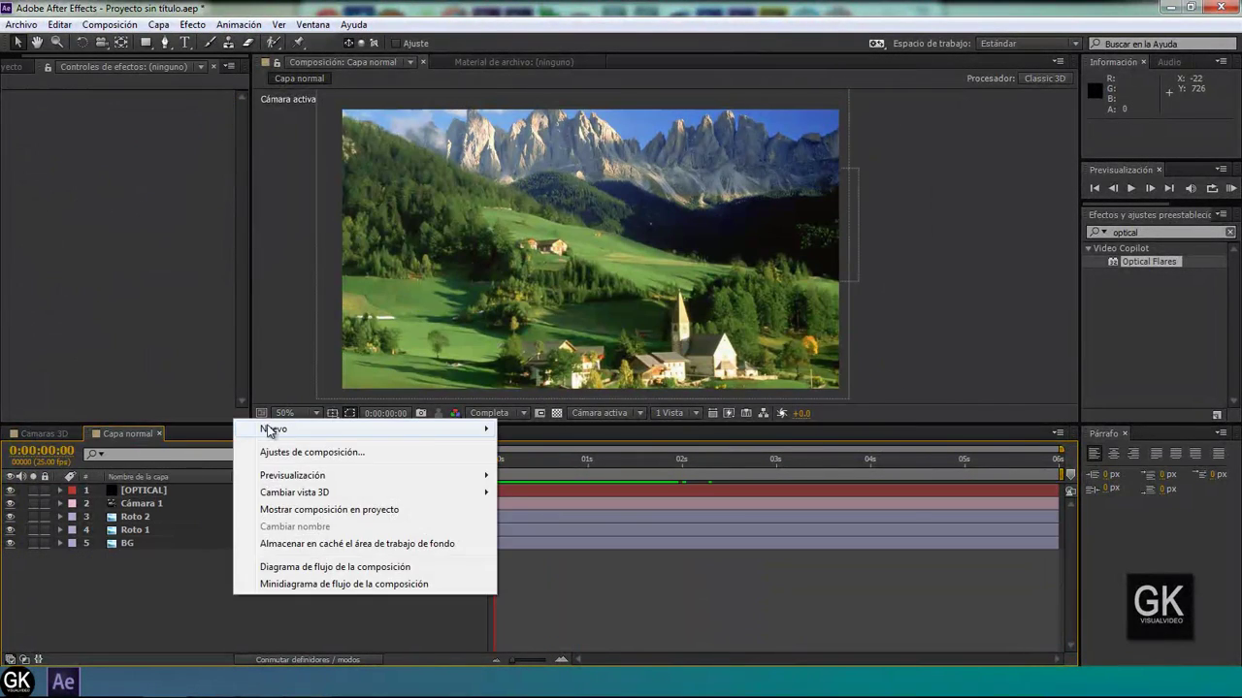
pyautogui.moveTo(270, 430)
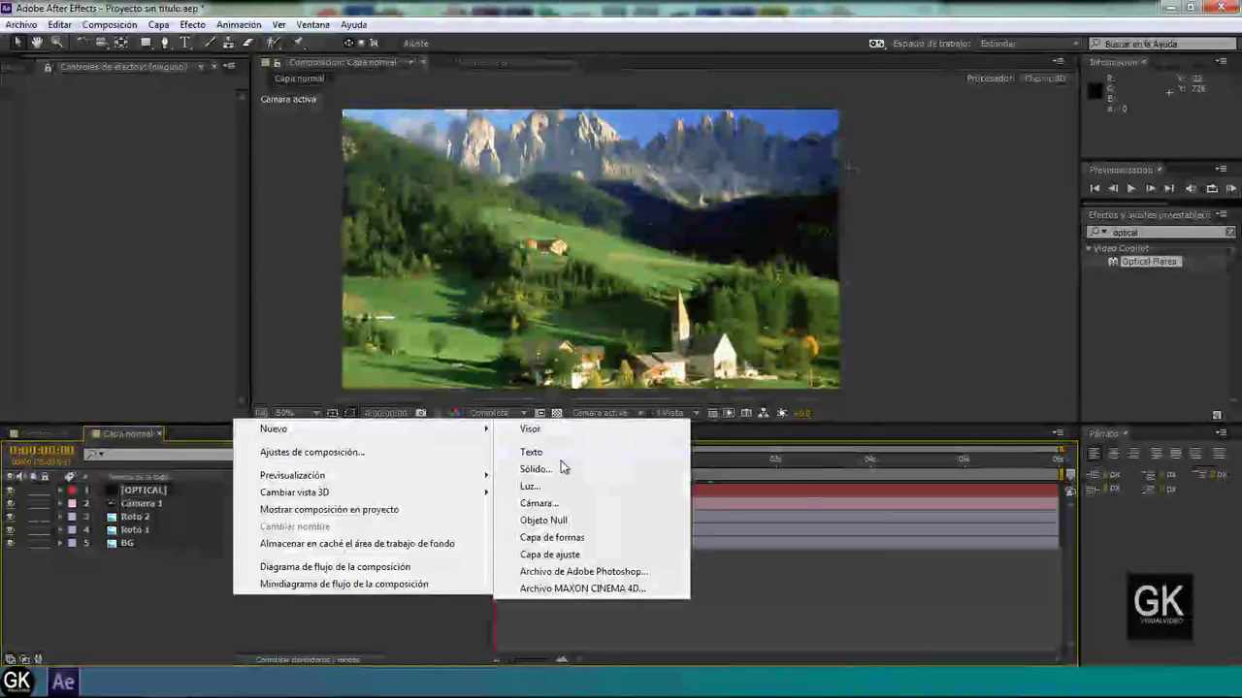
pyautogui.click(577, 555)
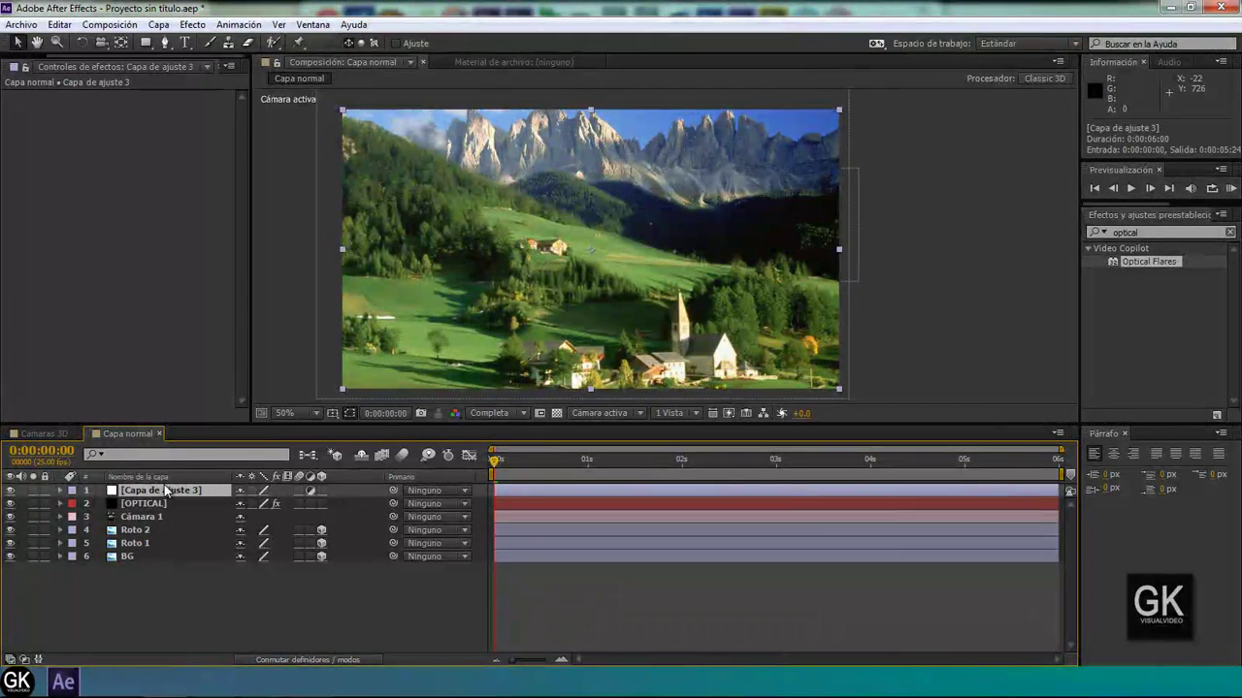
# - Rename the adjustment layer to Tono
pyautogui.rightClick(163, 489)
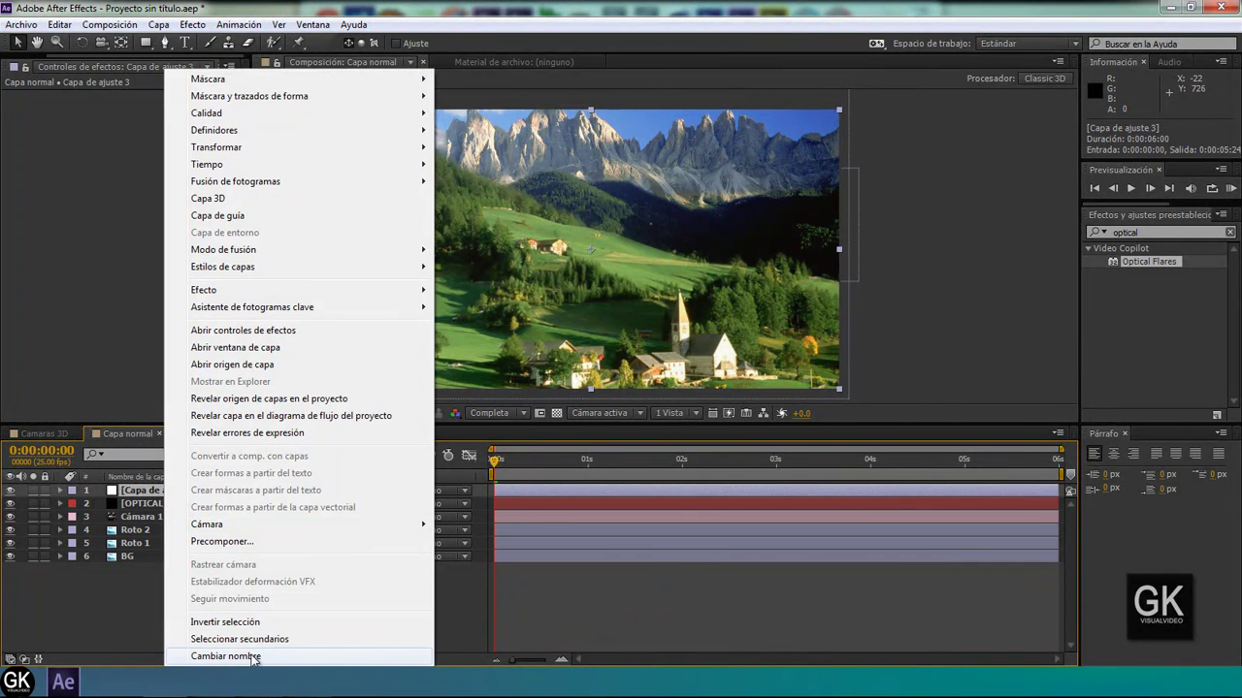
pyautogui.click(225, 655)
pyautogui.write('no')
pyautogui.press('Return')
pyautogui.click(251, 659)
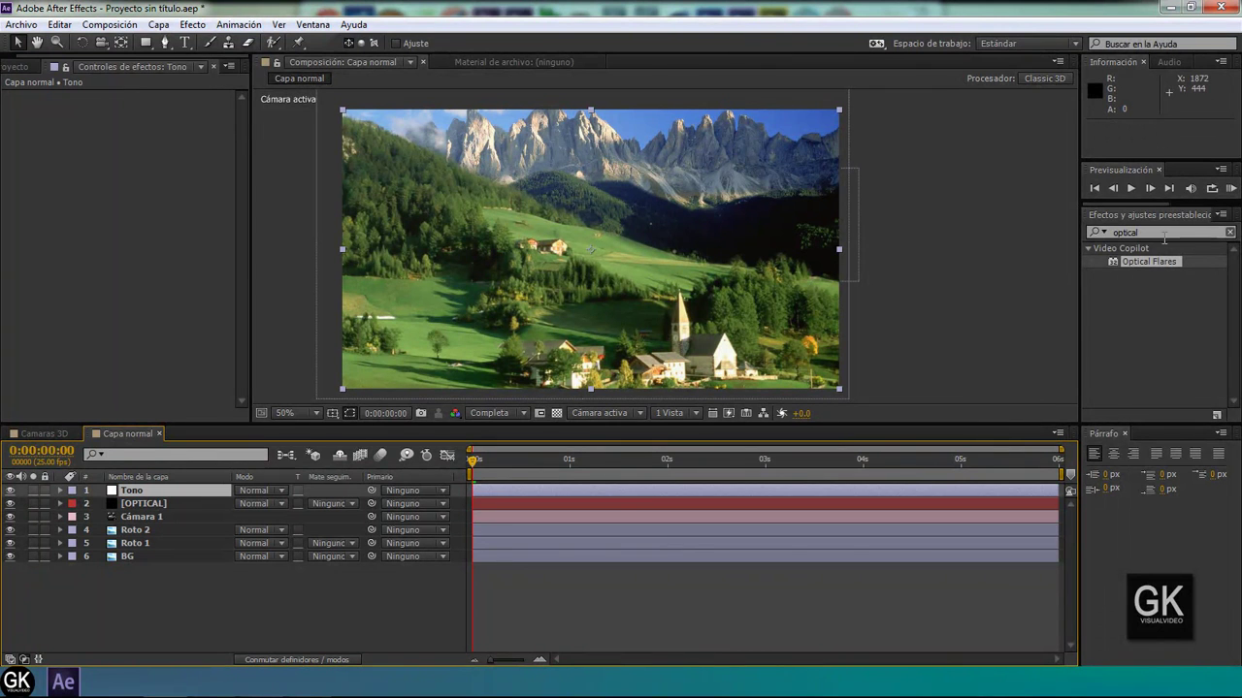
pyautogui.click(1160, 233)
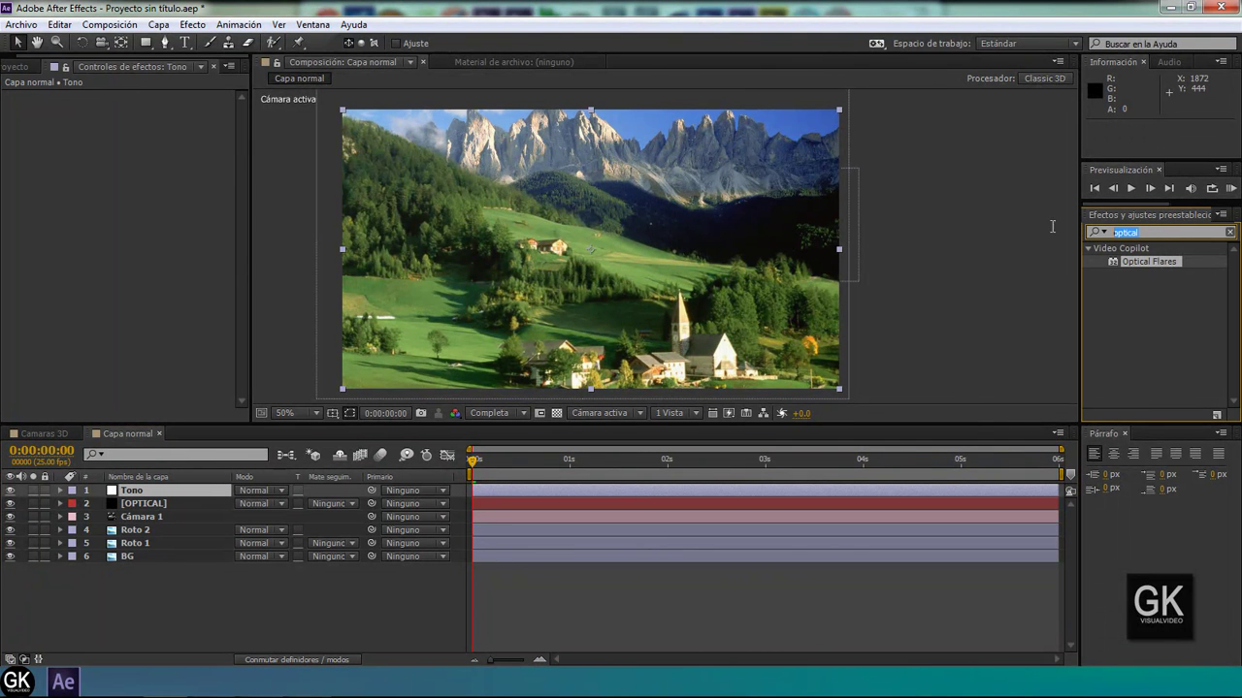
# - Find 'tono' in Effects & Presets, drag Tono/Saturación onto the Tono layer, and scrub ahead to check
pyautogui.click(192, 25)
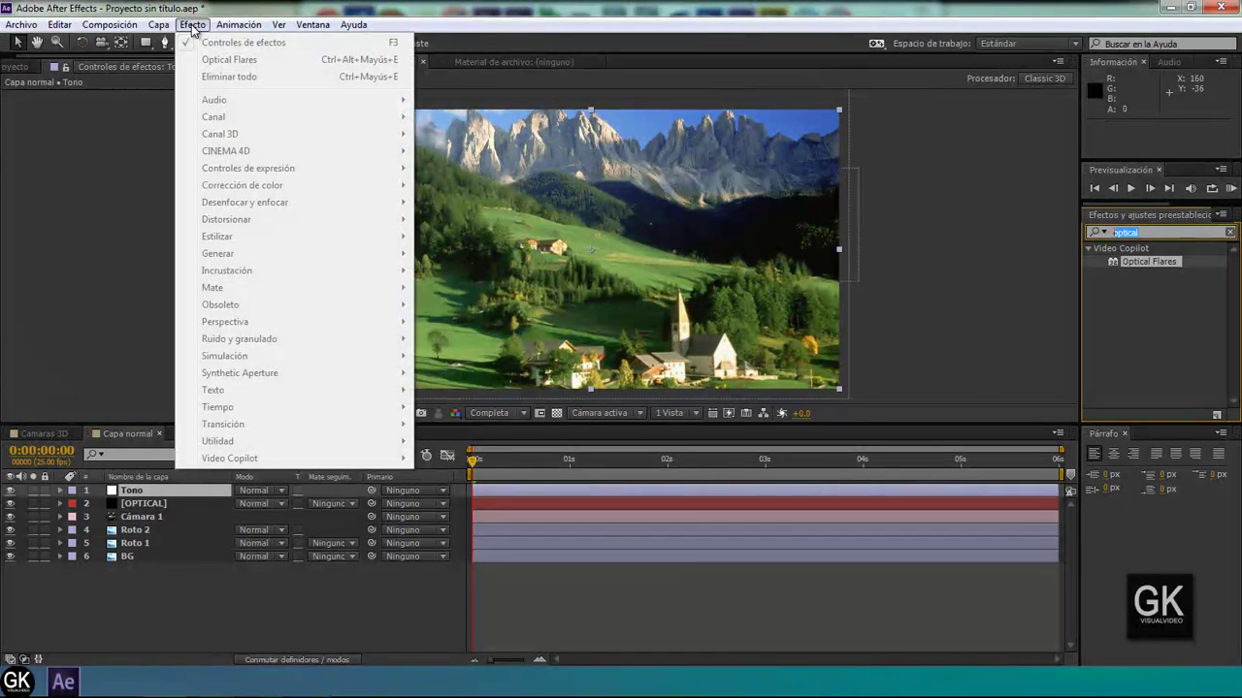
pyautogui.click(1109, 233)
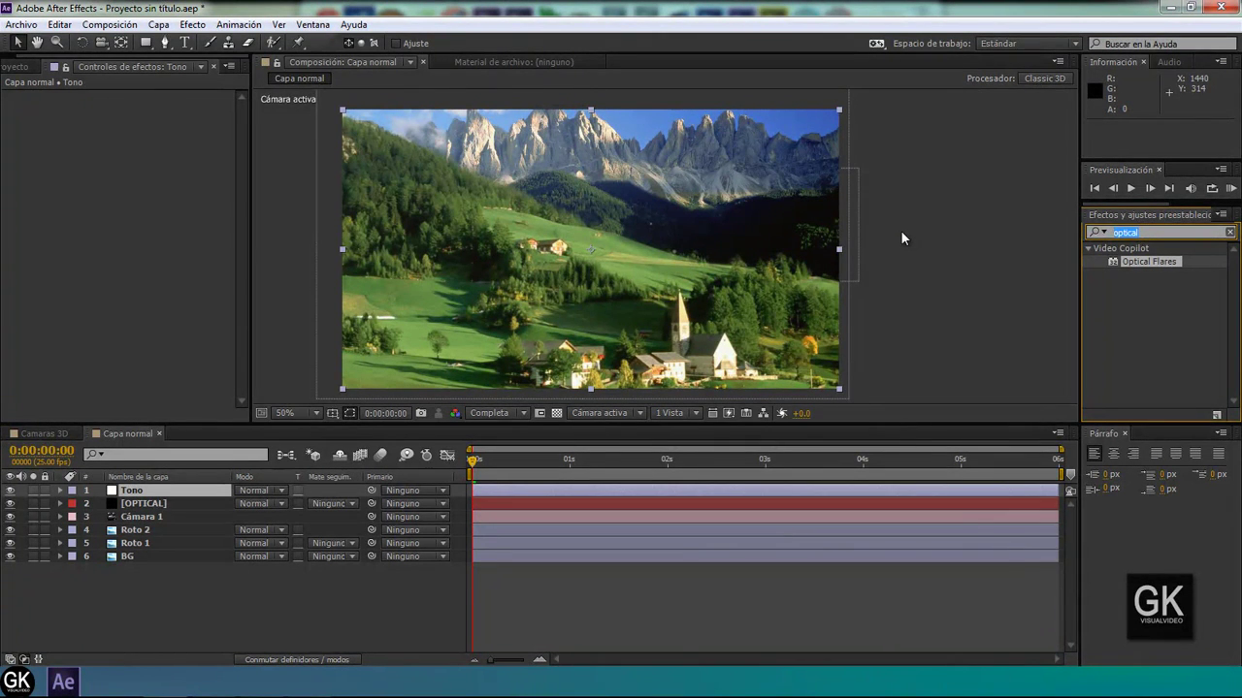
pyautogui.write('tono')
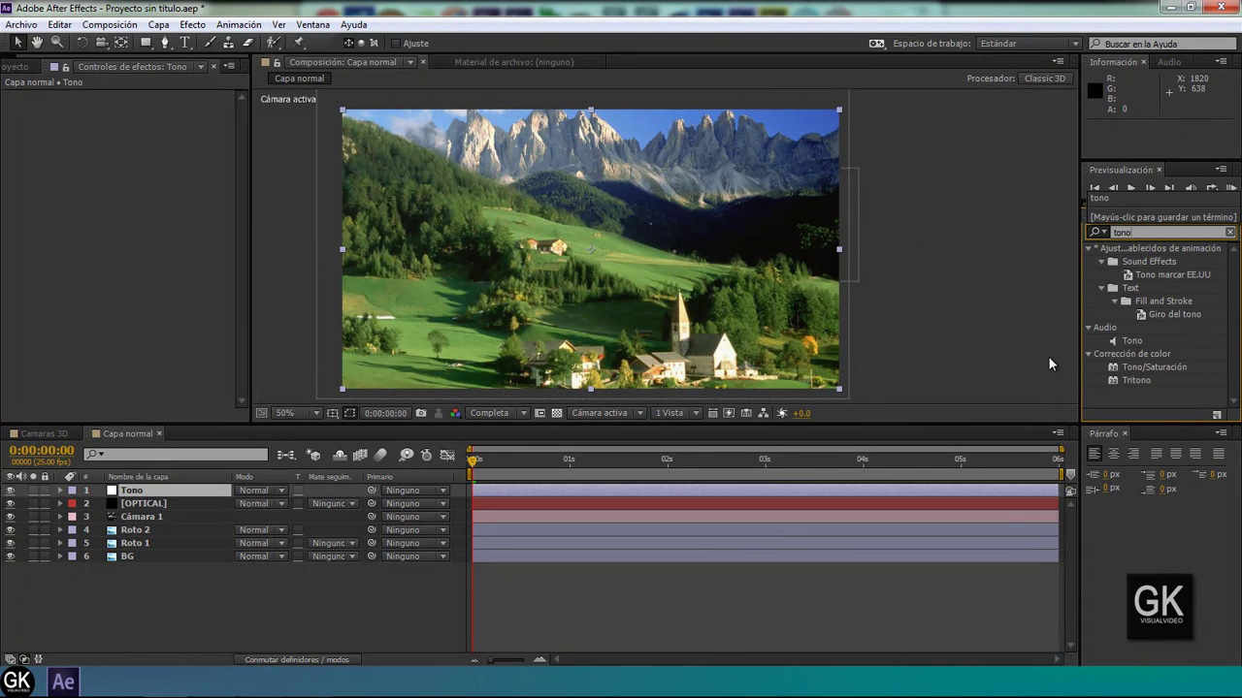
pyautogui.click(1155, 369)
pyautogui.moveTo(1152, 374); pyautogui.dragTo(132, 492)
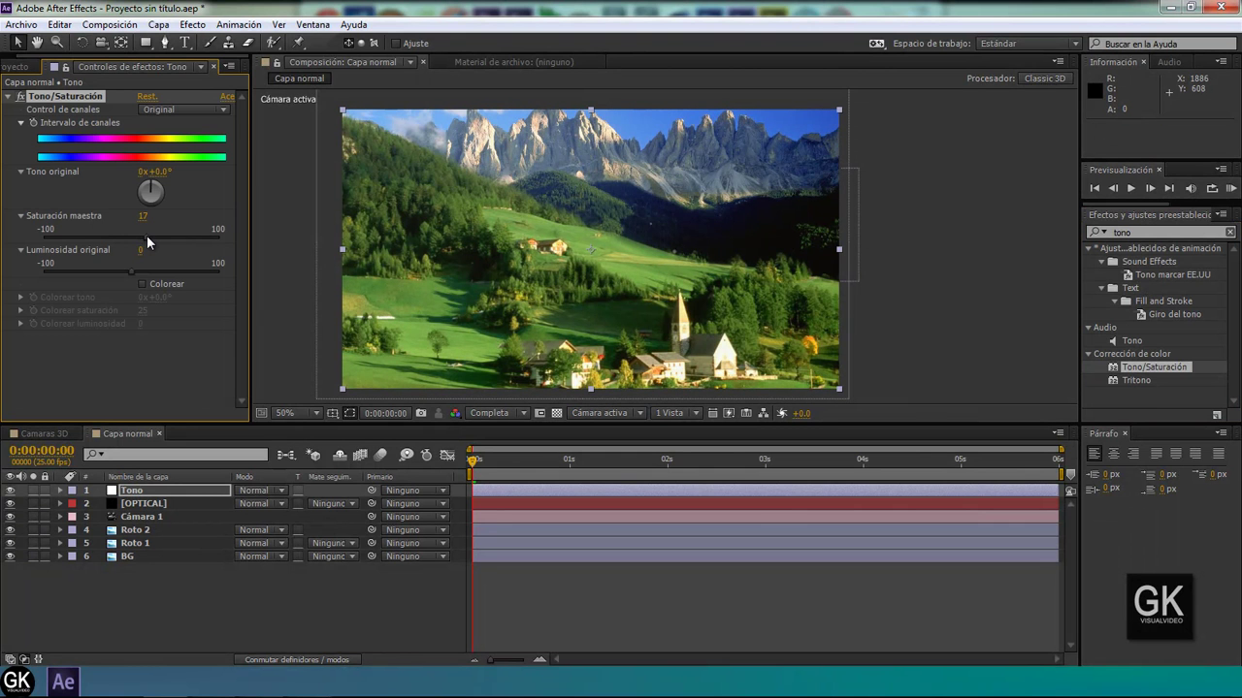
pyautogui.click(429, 607)
pyautogui.moveTo(475, 459)
pyautogui.mouseDown()
pyautogui.moveTo(547, 460)
pyautogui.moveTo(523, 530)
pyautogui.mouseUp()
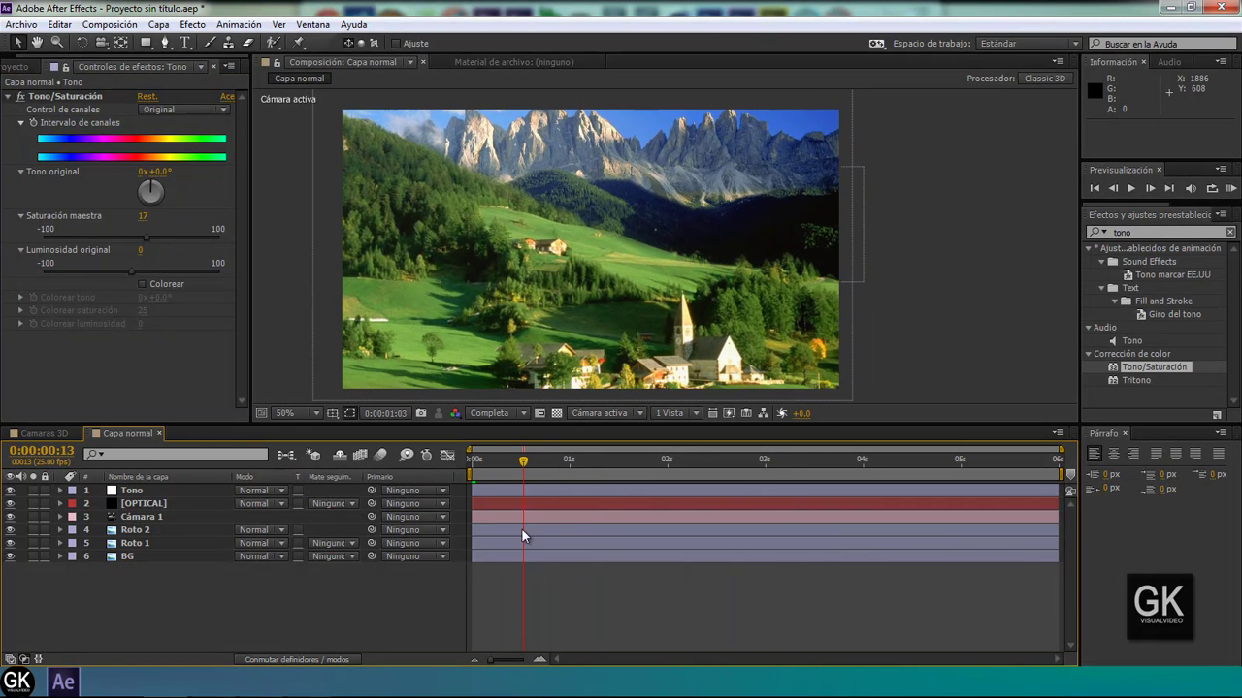
pyautogui.press('KP_0')
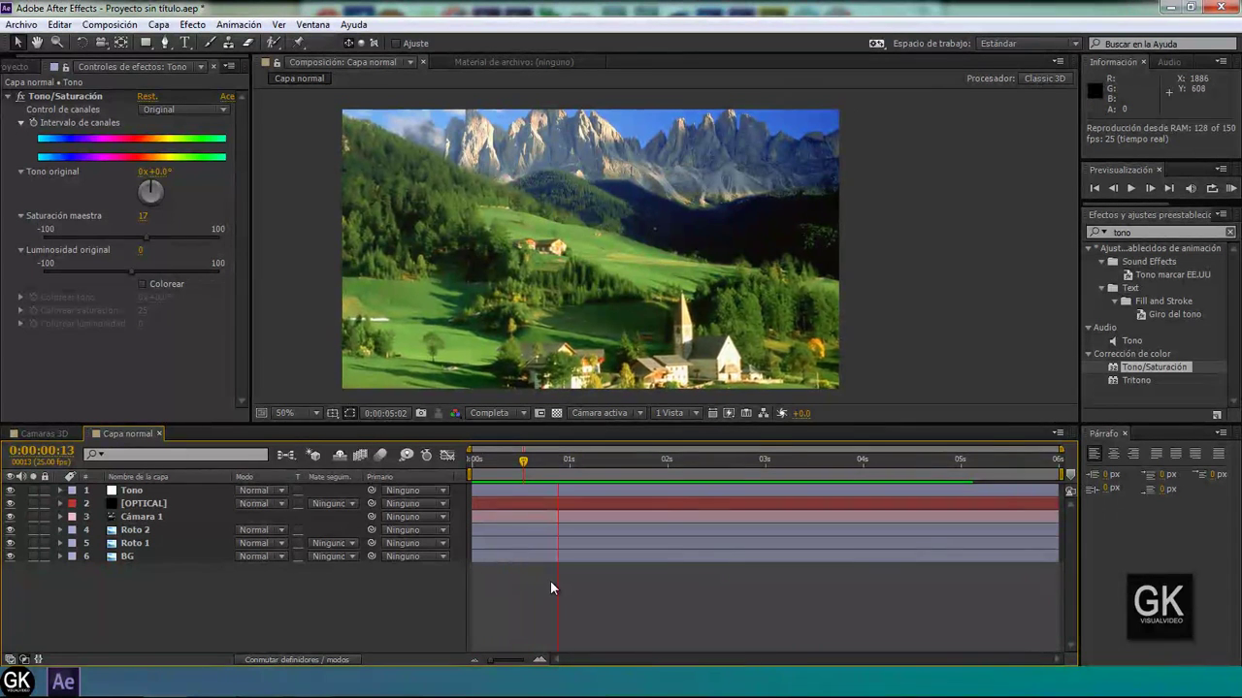
pyautogui.press('space')
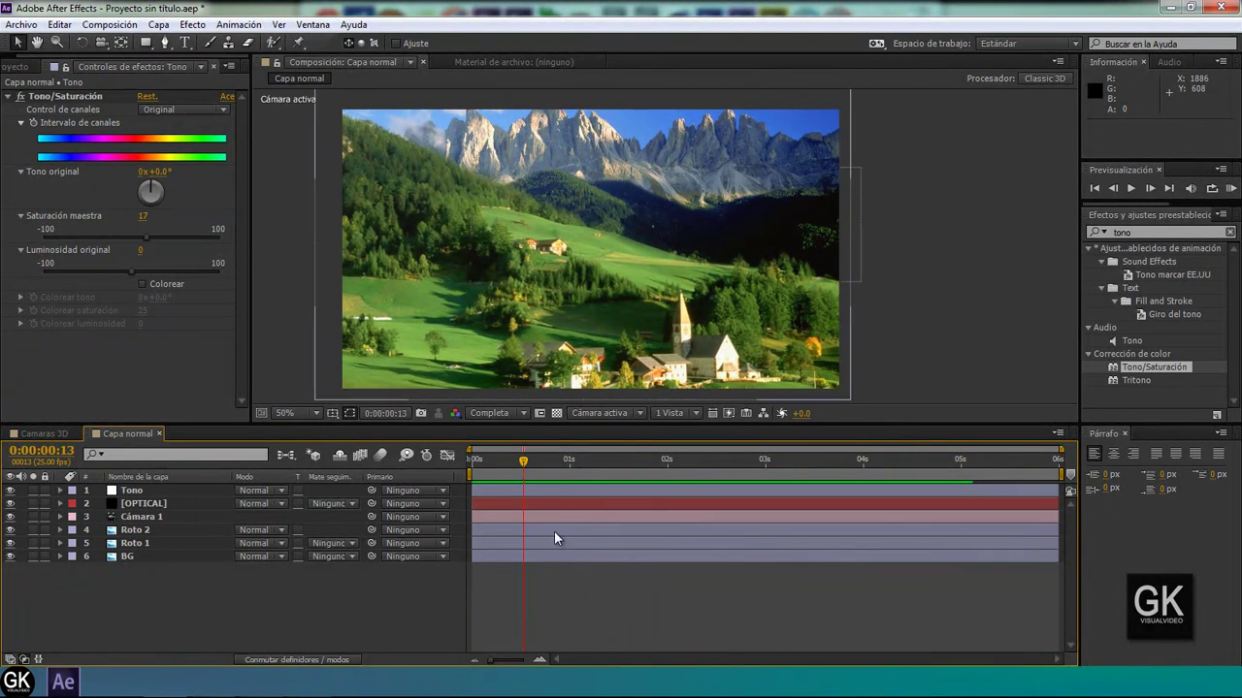
pyautogui.moveTo(535, 467)
pyautogui.mouseDown()
pyautogui.moveTo(617, 464)
pyautogui.moveTo(593, 467)
pyautogui.mouseUp()
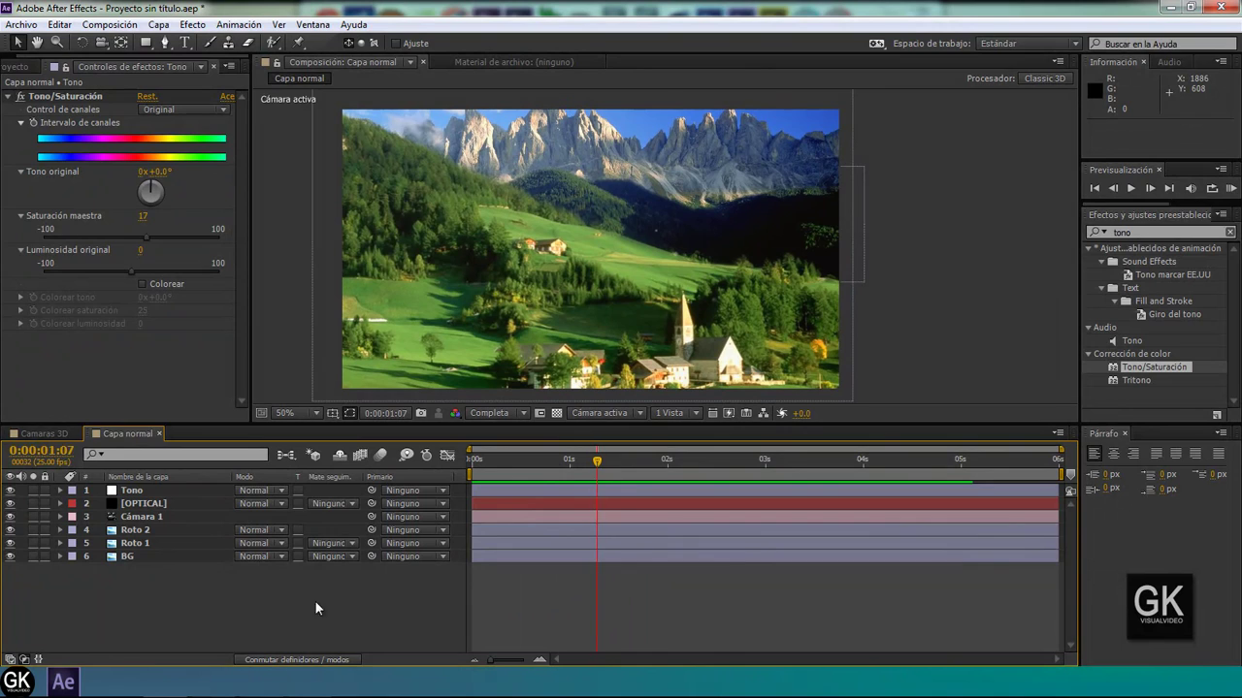
pyautogui.click(46, 434)
pyautogui.moveTo(591, 472)
pyautogui.mouseDown()
pyautogui.moveTo(714, 465)
pyautogui.moveTo(683, 468)
pyautogui.mouseUp()
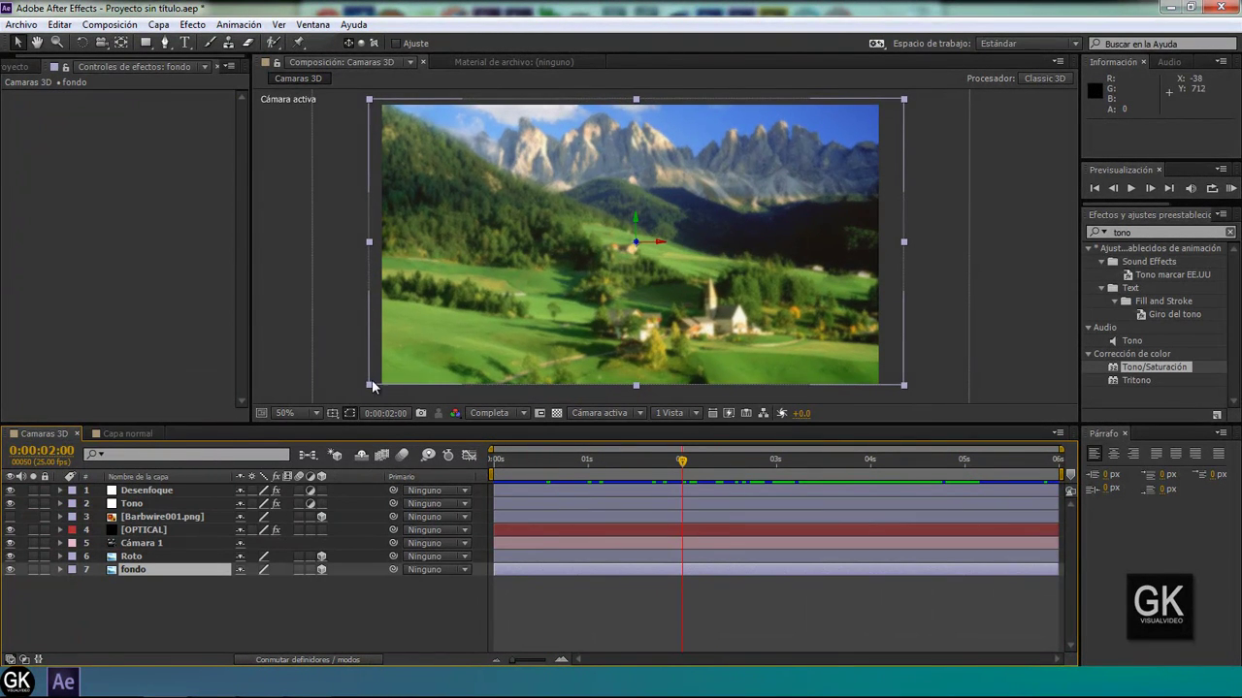
pyautogui.click(127, 433)
pyautogui.click(25, 66)
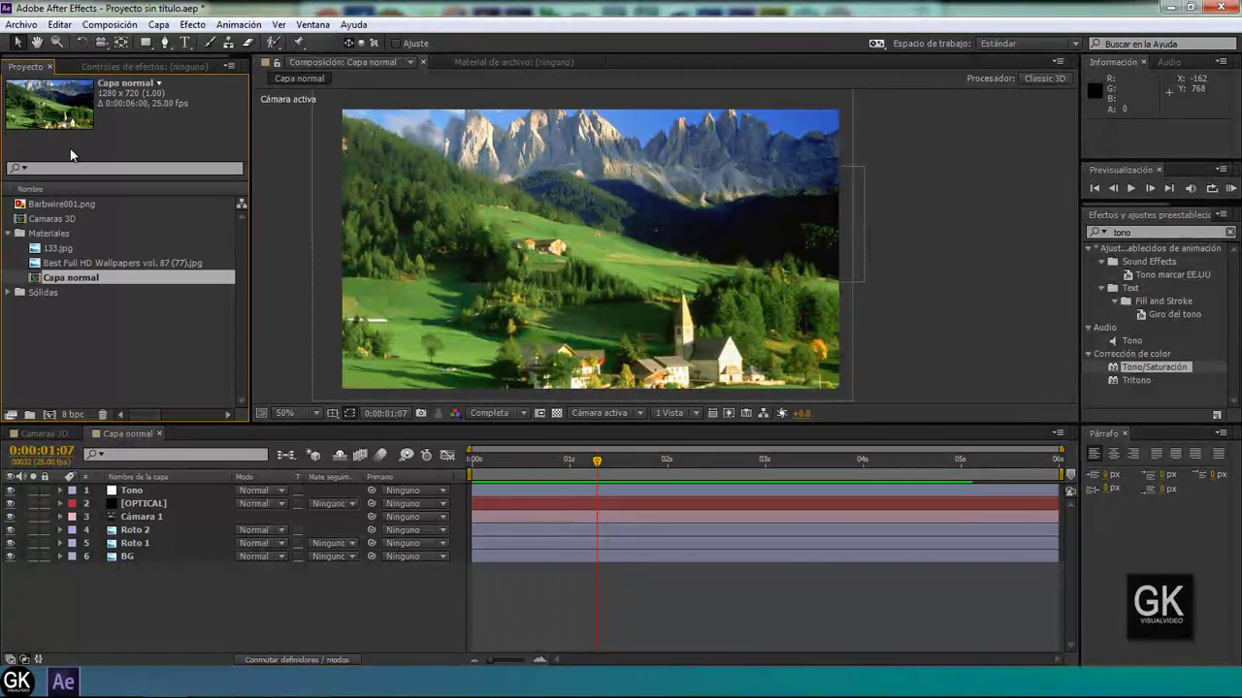
pyautogui.click(372, 613)
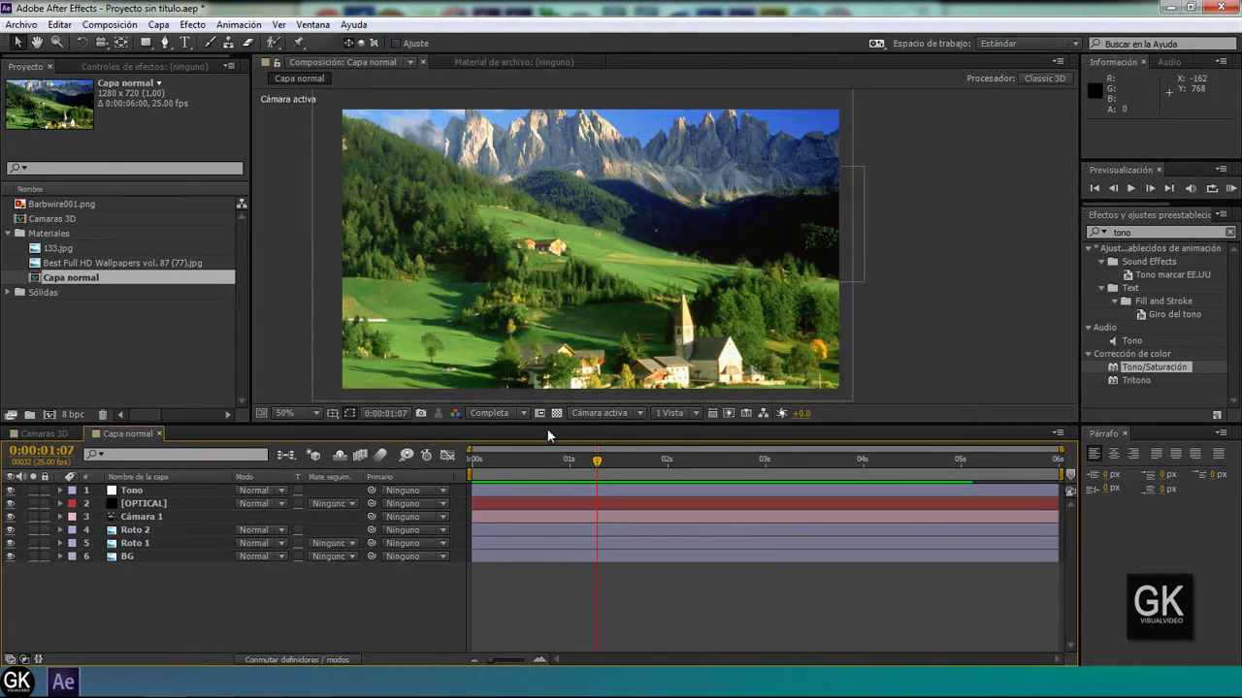
pyautogui.moveTo(595, 461)
pyautogui.mouseDown()
pyautogui.moveTo(722, 460)
pyautogui.moveTo(531, 465)
pyautogui.mouseUp()
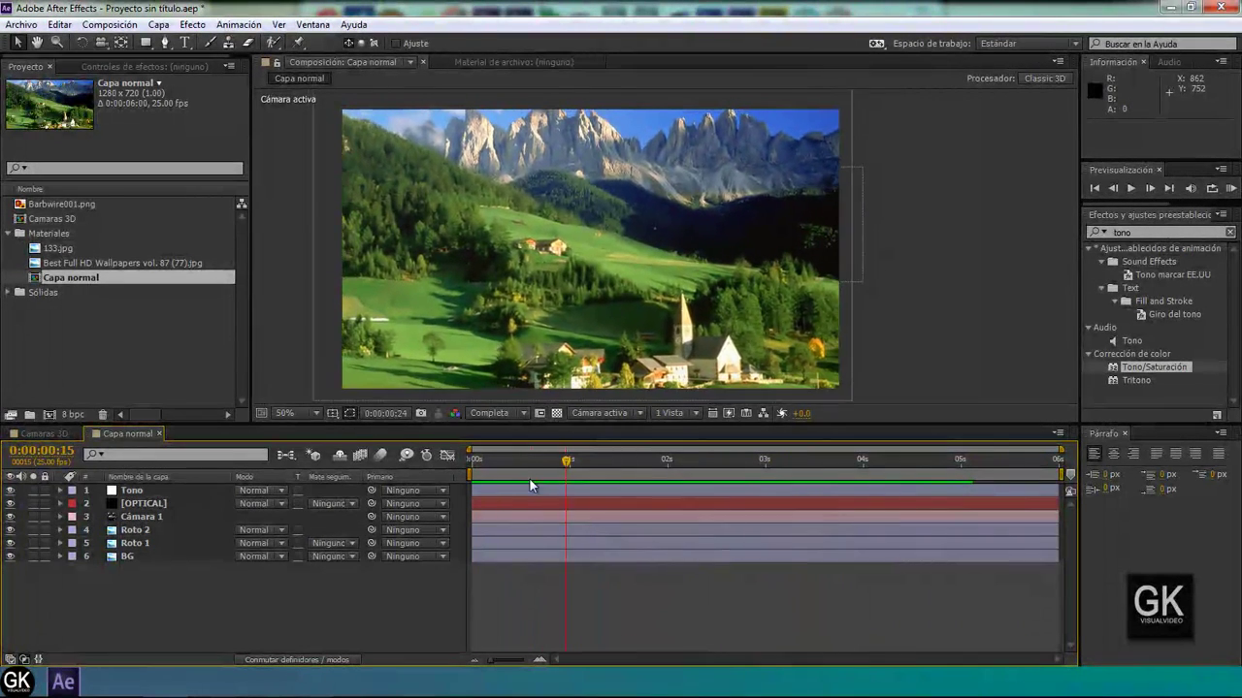
# - Create a new adjustment layer (Capa de ajuste) and rename it SATURA
pyautogui.rightClick(363, 454)
pyautogui.moveTo(365, 420)
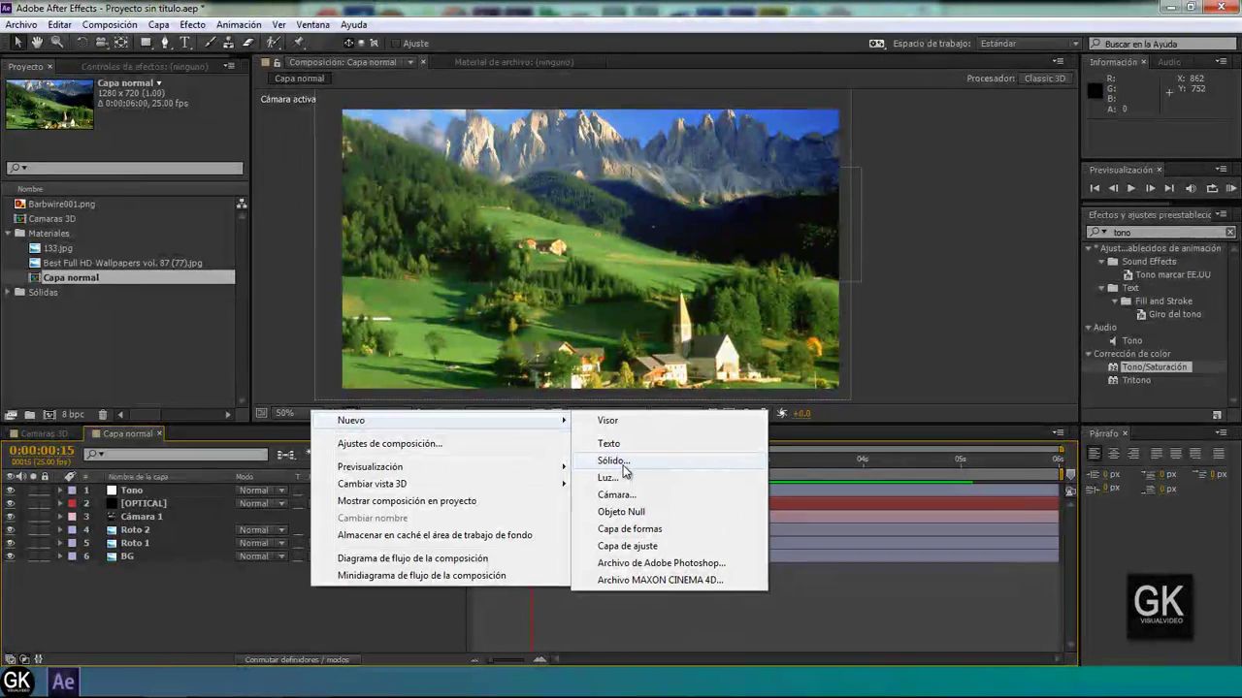
pyautogui.click(626, 547)
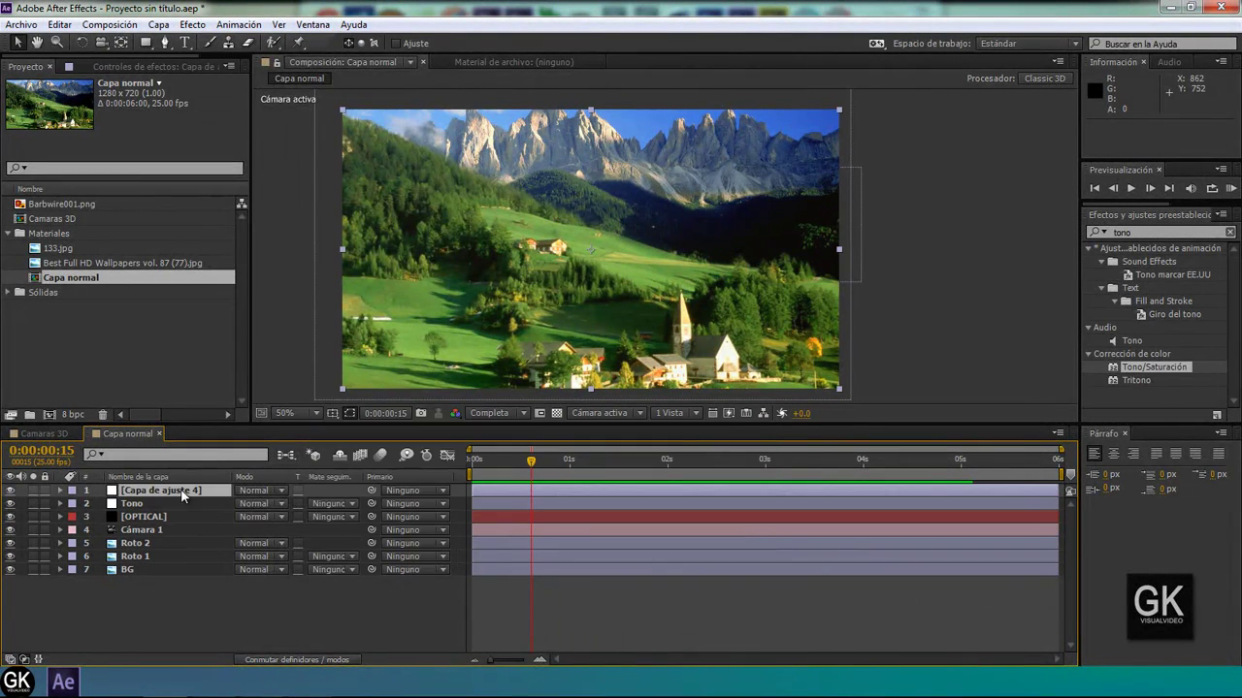
pyautogui.rightClick(182, 491)
pyautogui.click(245, 657)
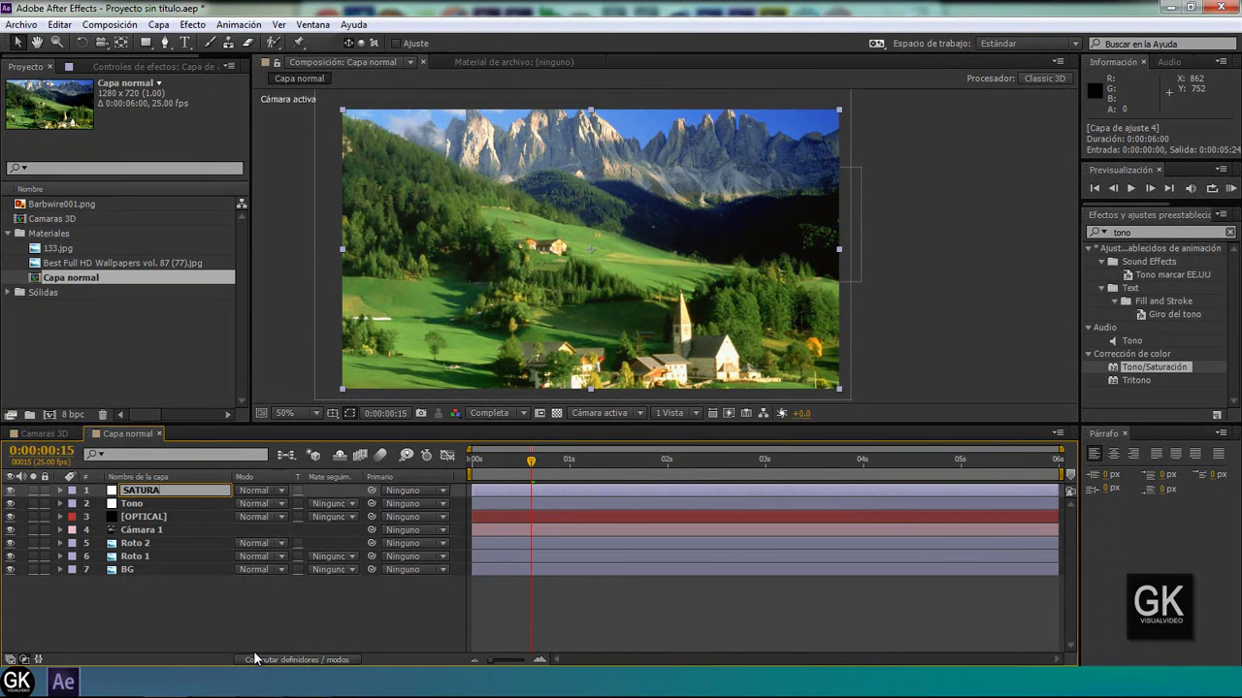
pyautogui.press('Return')
# - Clear the effects search and select the SATURA layer
pyautogui.click(1230, 232)
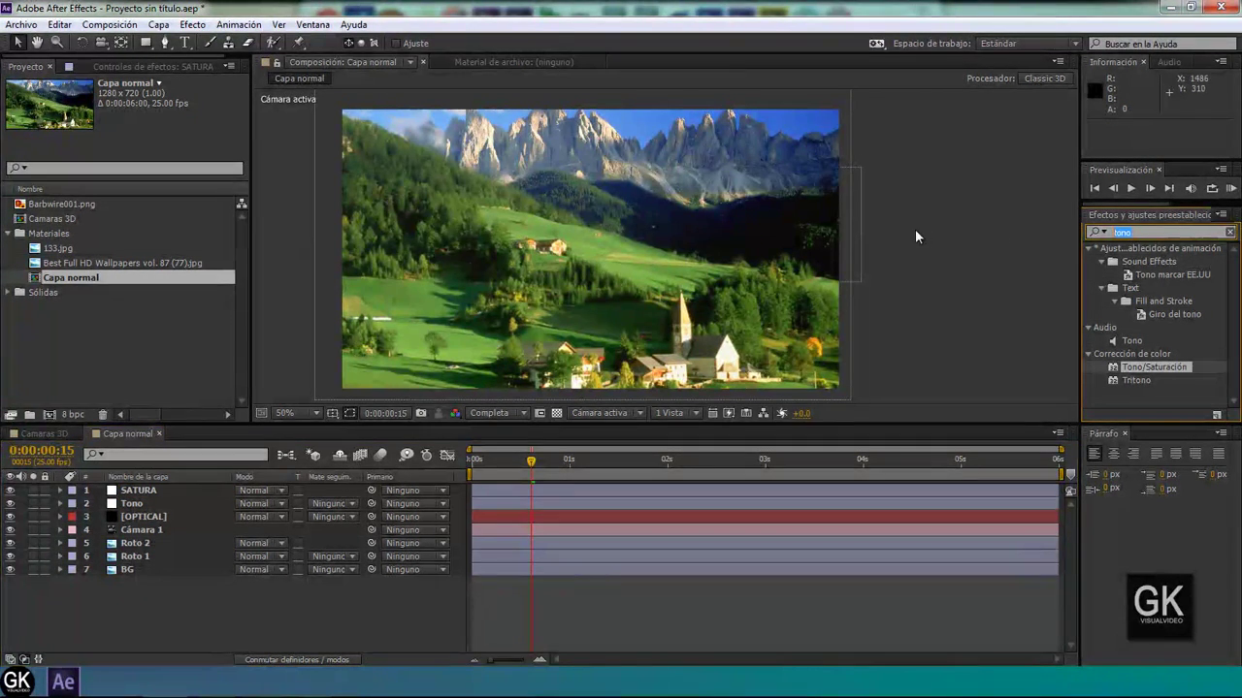
pyautogui.click(138, 490)
pyautogui.click(184, 41)
pyautogui.click(192, 26)
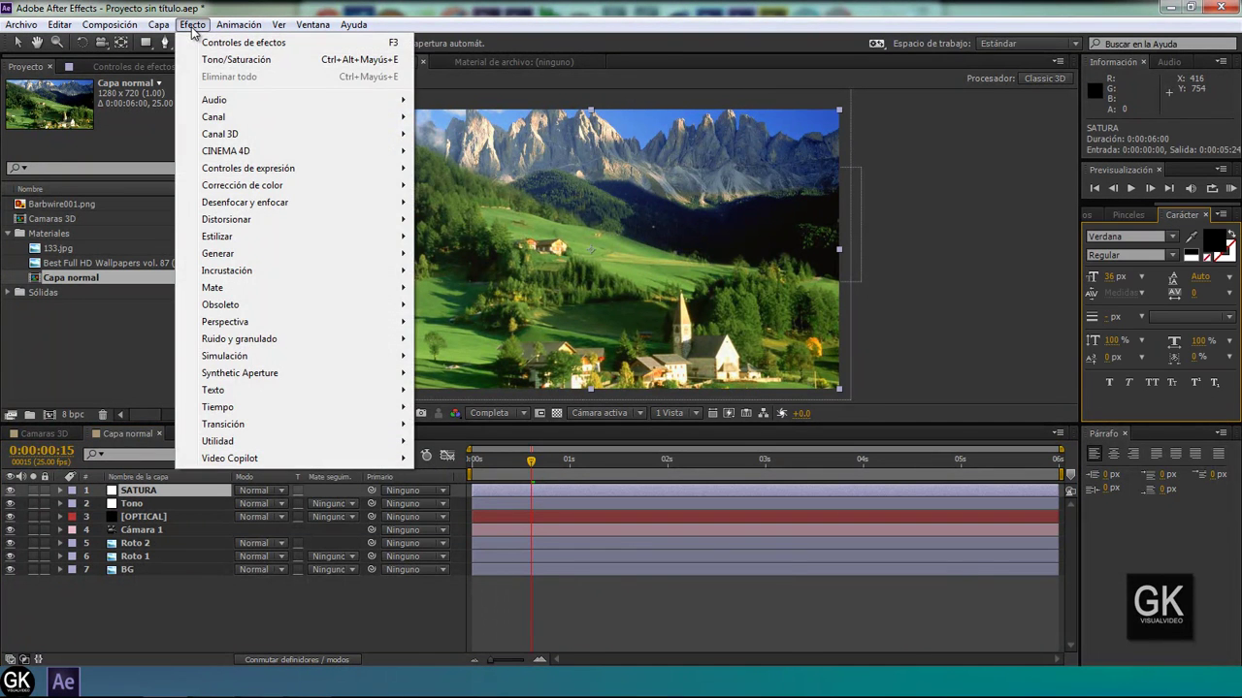
# - Apply Desenfoque rápido to SATURA and keyframe Difuminación at 0 just before two seconds
pyautogui.moveTo(284, 203)
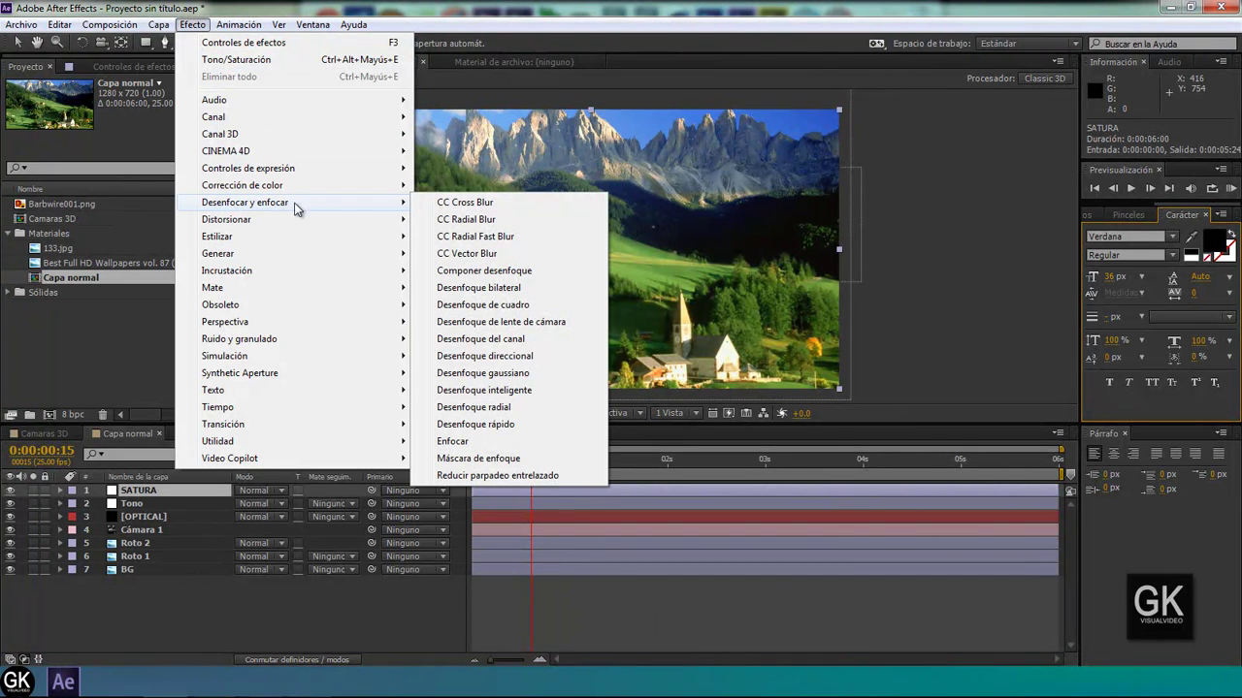
pyautogui.click(475, 425)
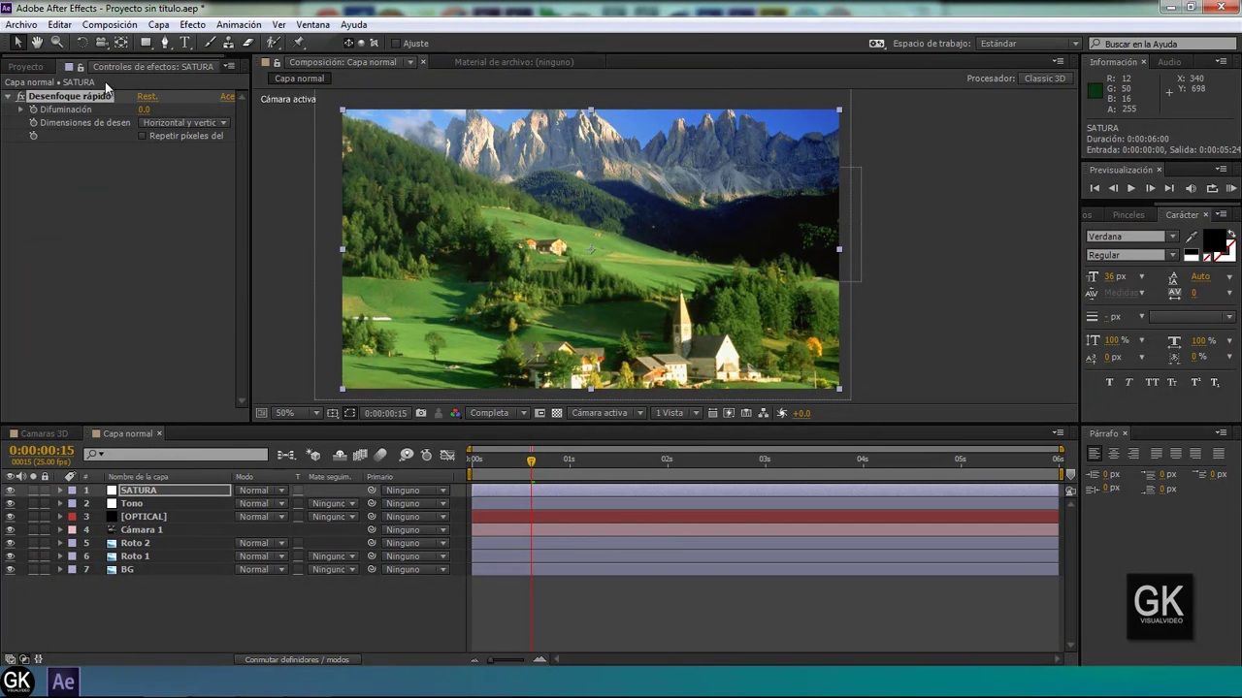
pyautogui.moveTo(566, 462); pyautogui.dragTo(665, 470)
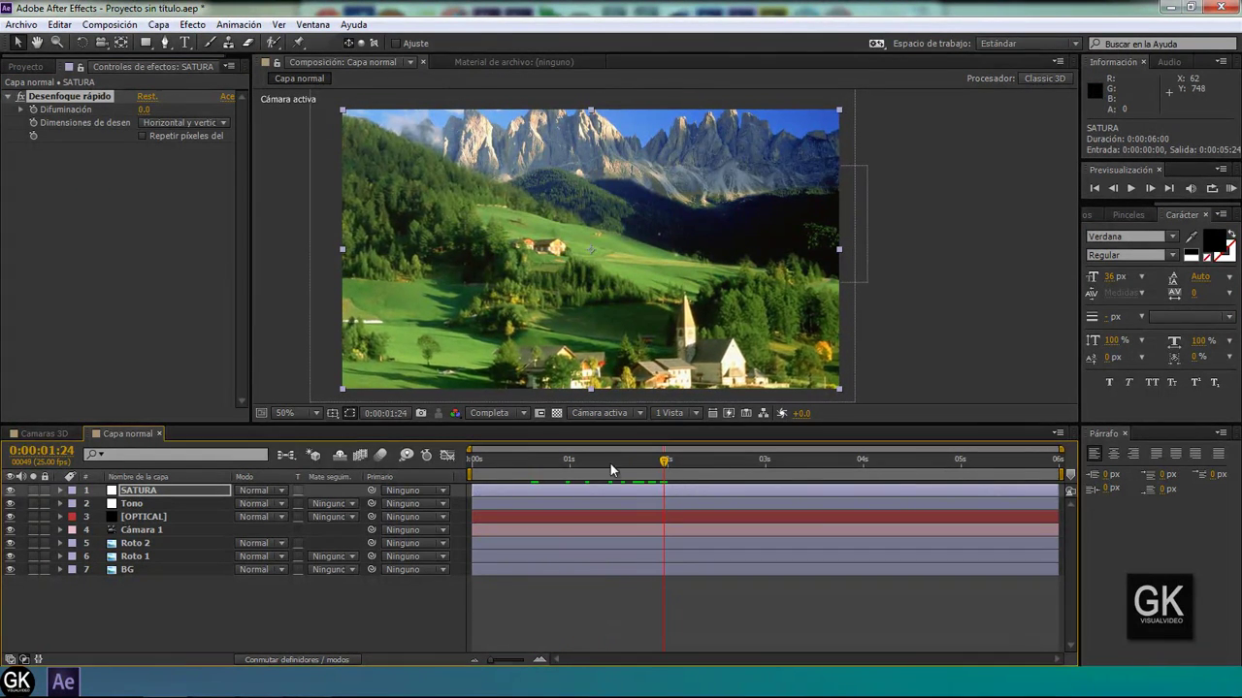
pyautogui.click(168, 490)
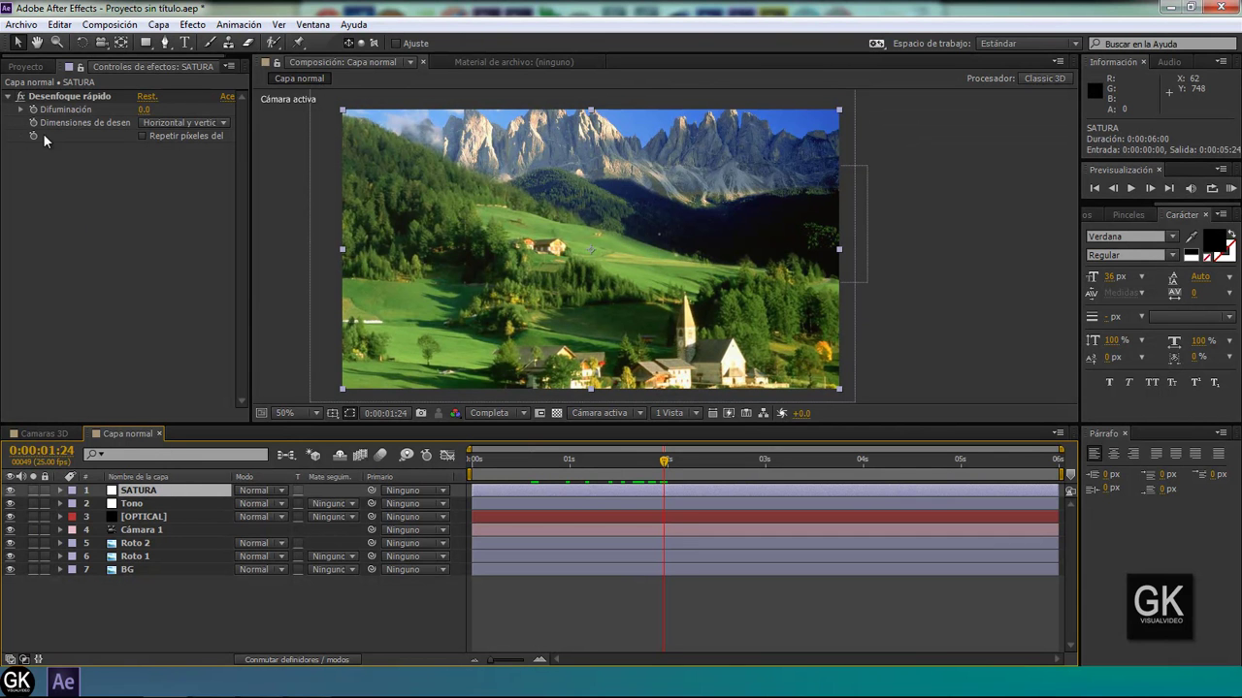
pyautogui.click(33, 110)
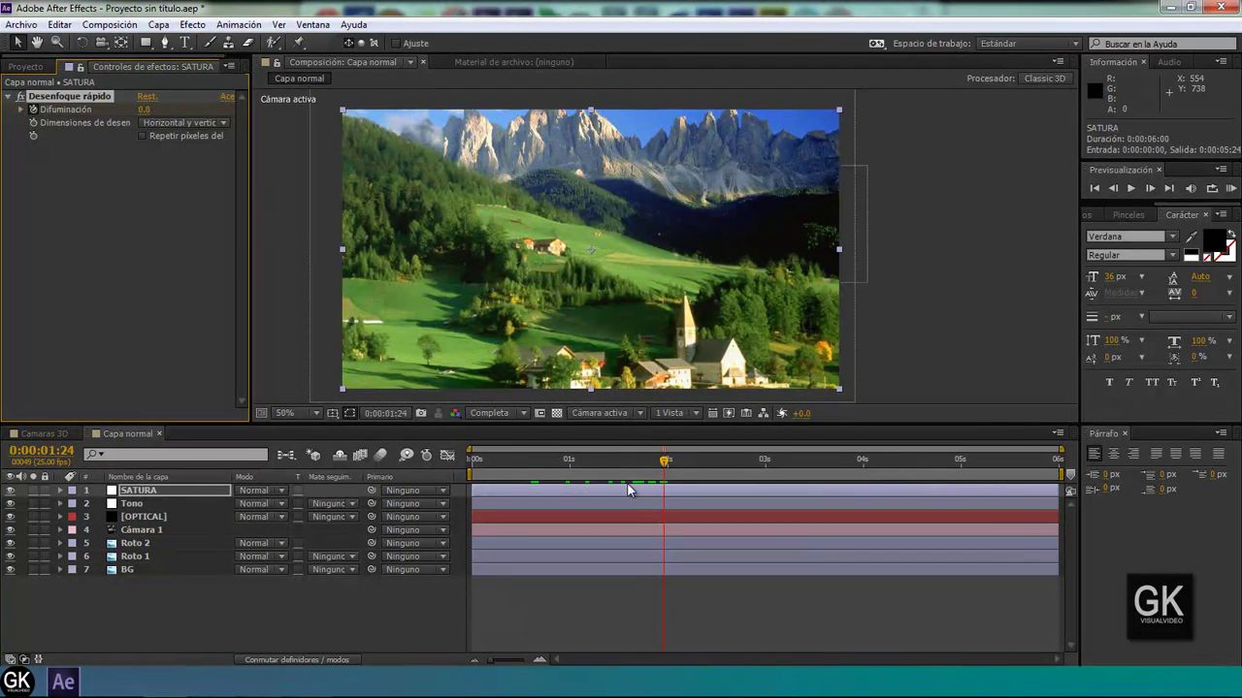
# - Keyframe Difuminación to 7 at about 2:20 and back to 0 at about 3:13
pyautogui.moveTo(694, 474); pyautogui.dragTo(747, 471)
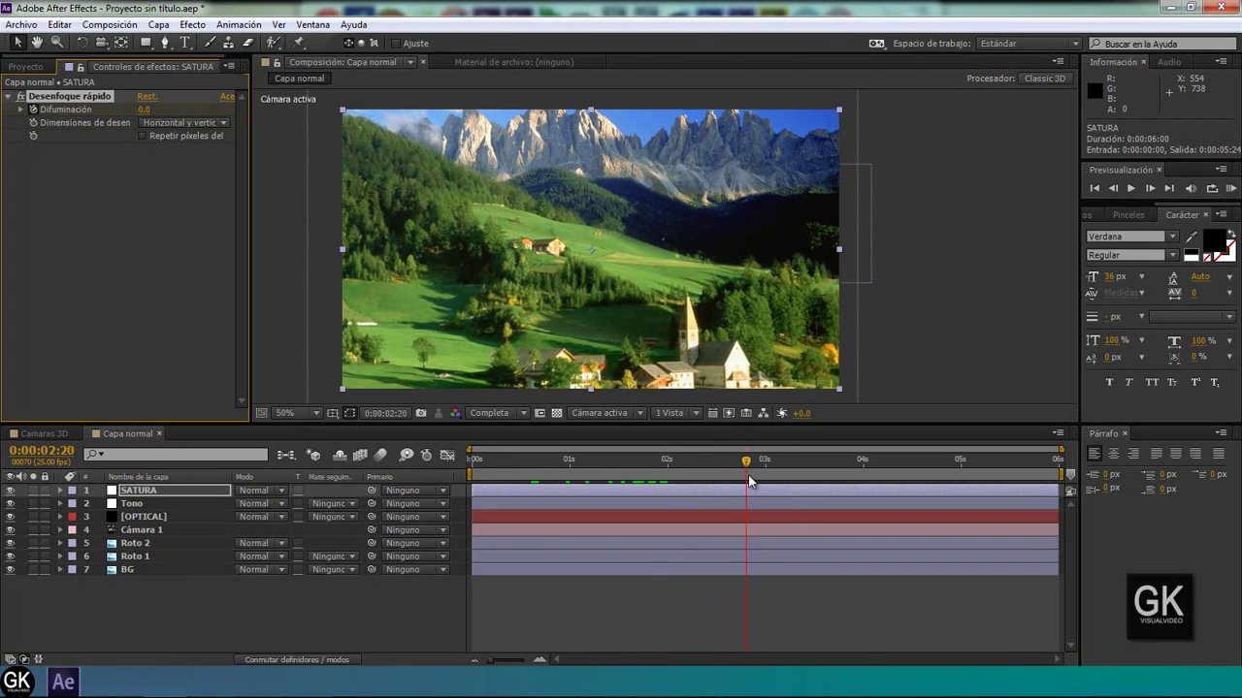
pyautogui.click(146, 109)
pyautogui.press('Return')
pyautogui.moveTo(809, 471); pyautogui.dragTo(817, 471)
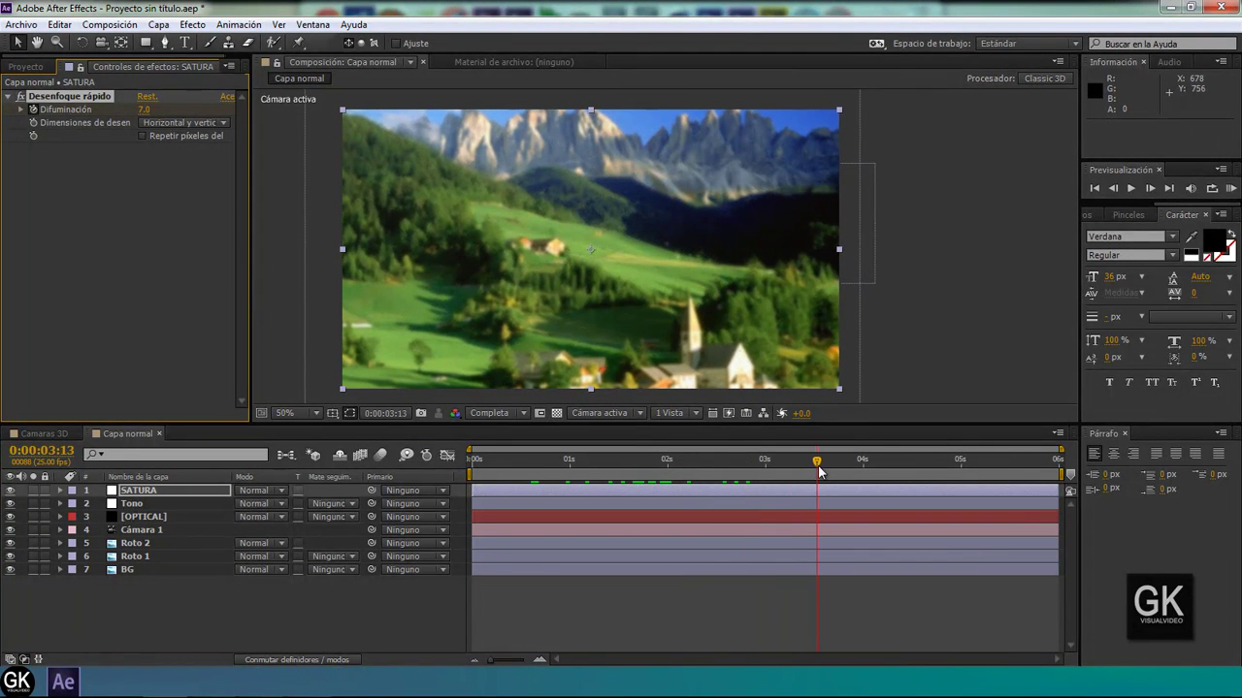
pyautogui.write('0')
pyautogui.press('Return')
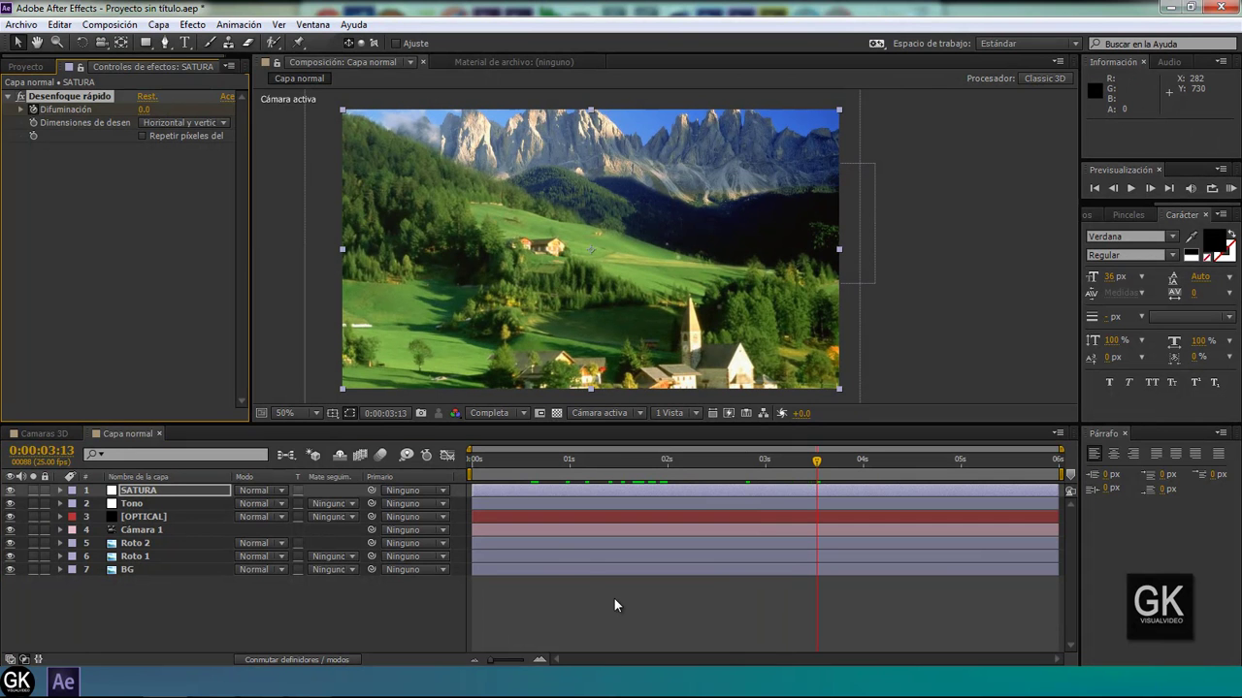
pyautogui.click(615, 601)
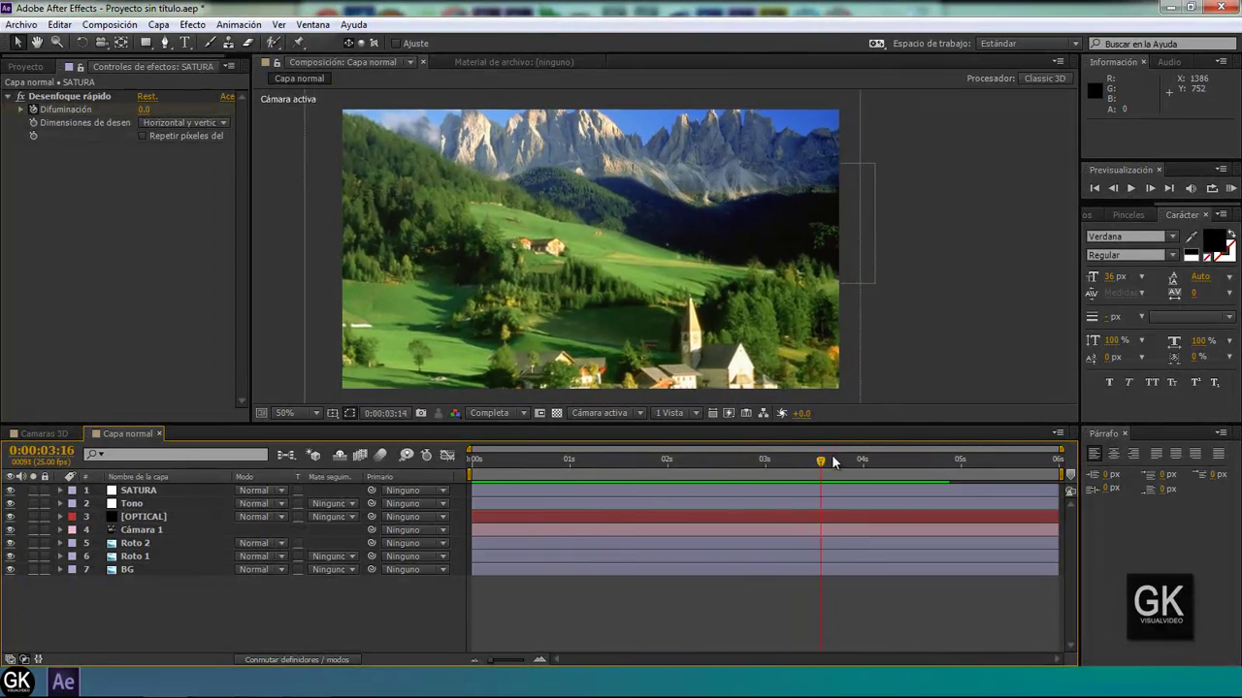
pyautogui.moveTo(570, 465)
pyautogui.mouseDown()
pyautogui.moveTo(834, 466)
pyautogui.moveTo(640, 557)
pyautogui.mouseUp()
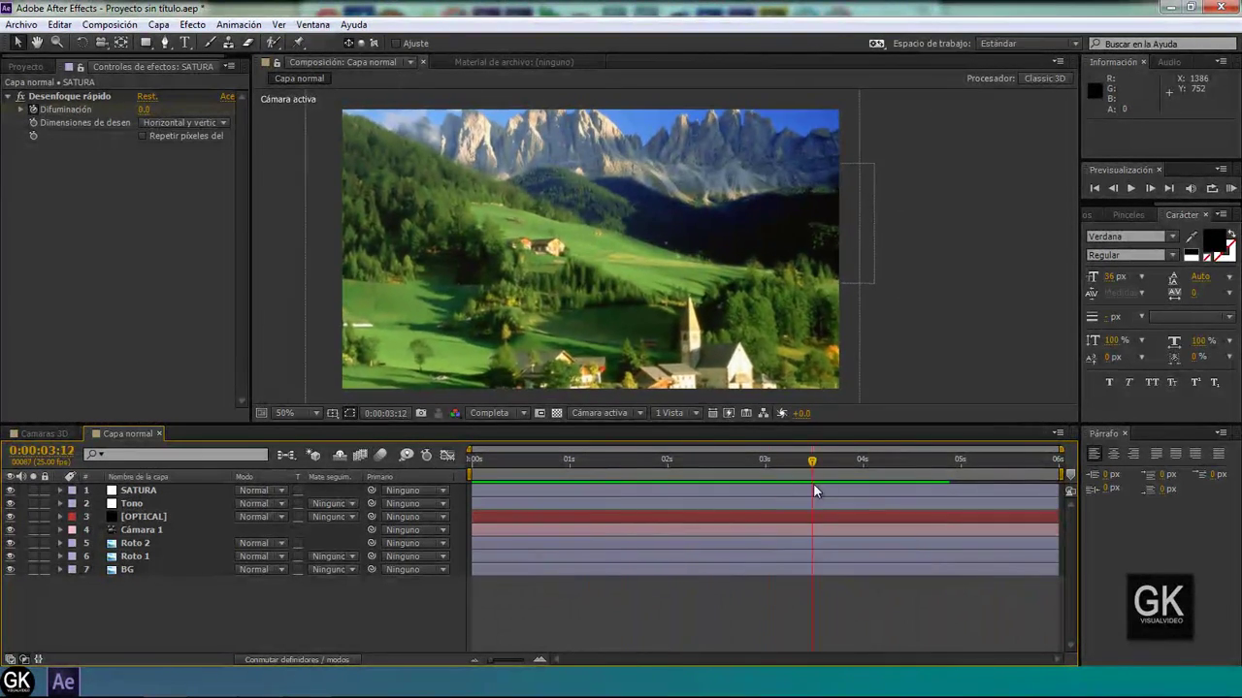